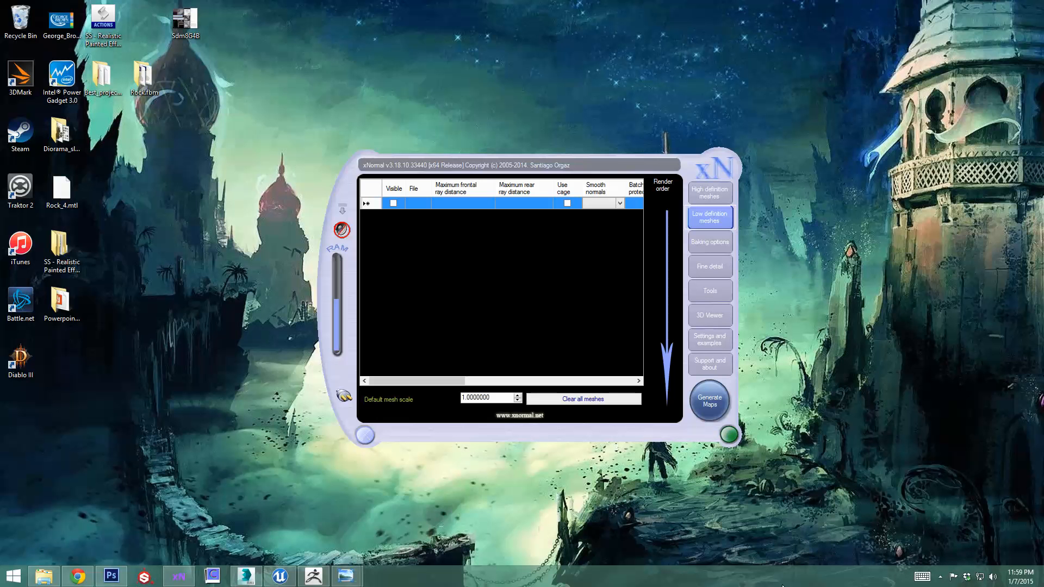
- Switch to ZBrush and examine the sculpted high-poly rock from several angles along with its point counts
drag(638, 168, 571, 148)
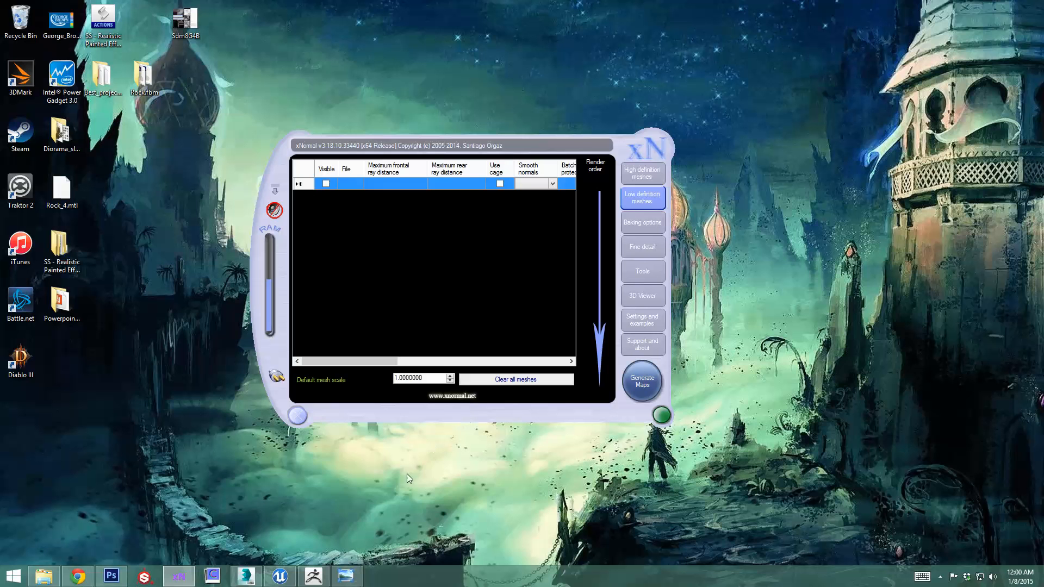
click(313, 576)
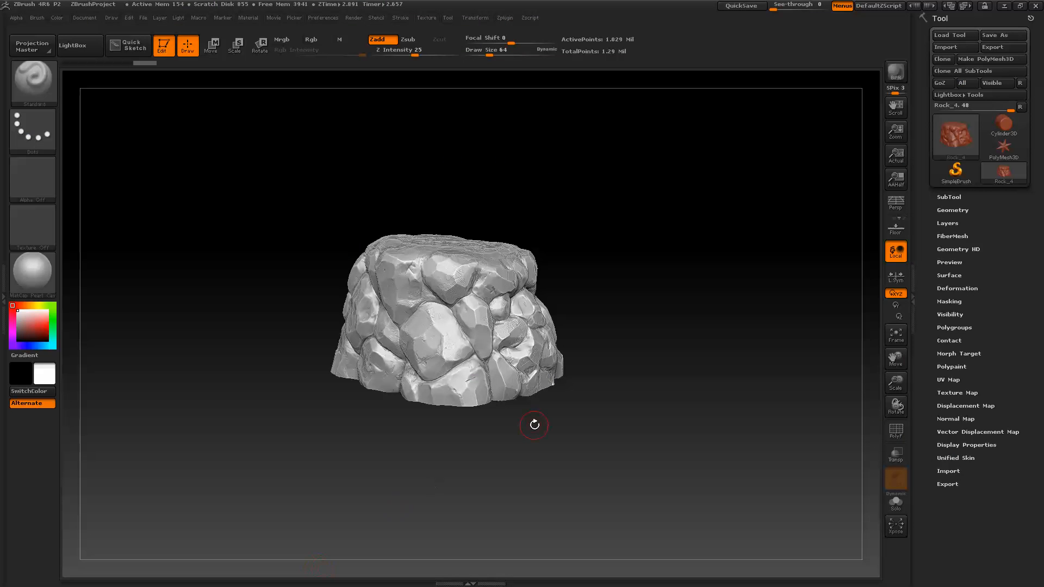
drag(576, 233, 575, 305)
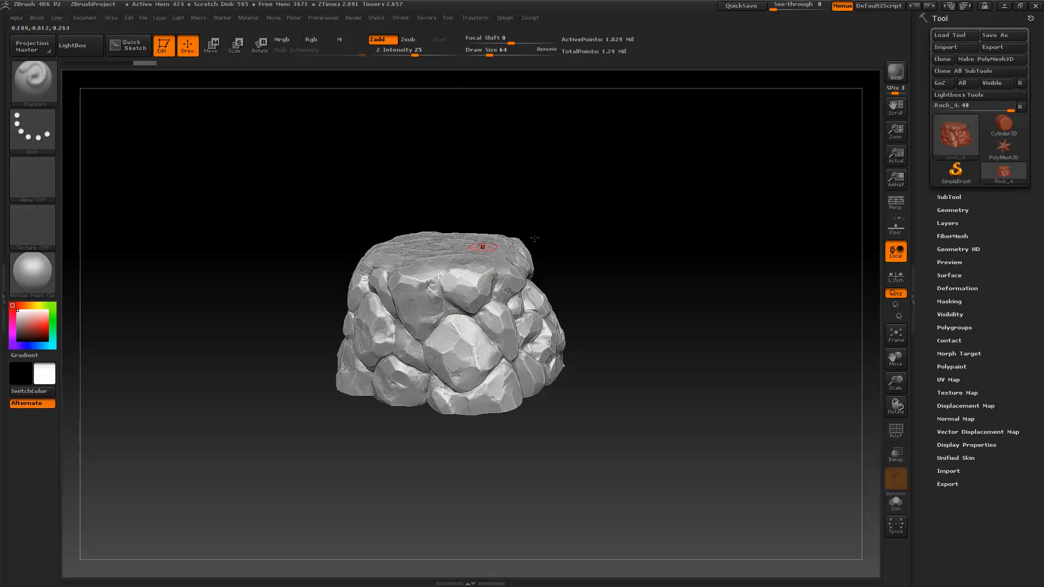
drag(622, 250, 566, 196)
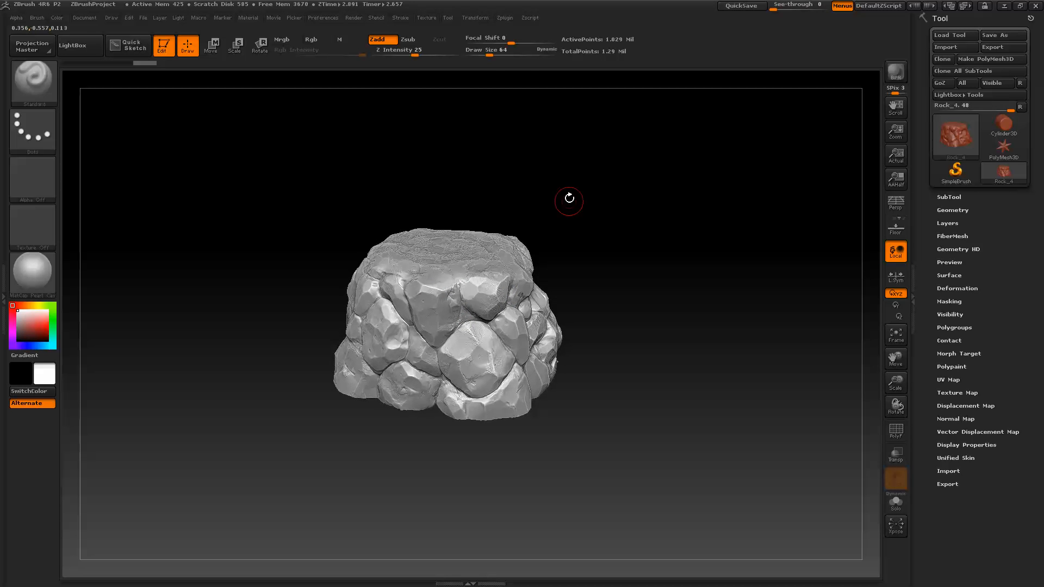
click(506, 18)
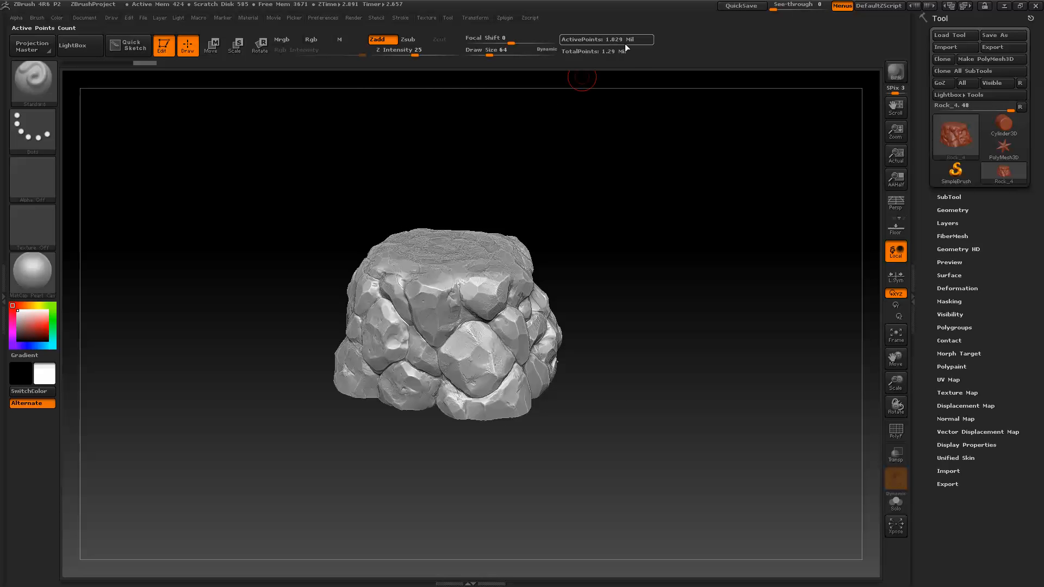
drag(545, 191, 689, 208)
click(1002, 47)
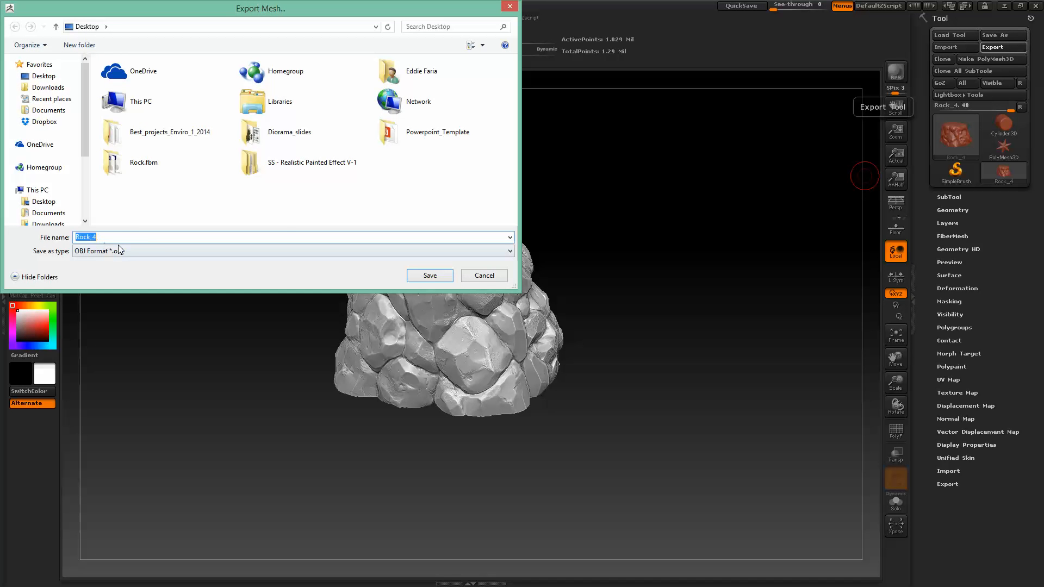
click(178, 237)
text(_high)
click(488, 277)
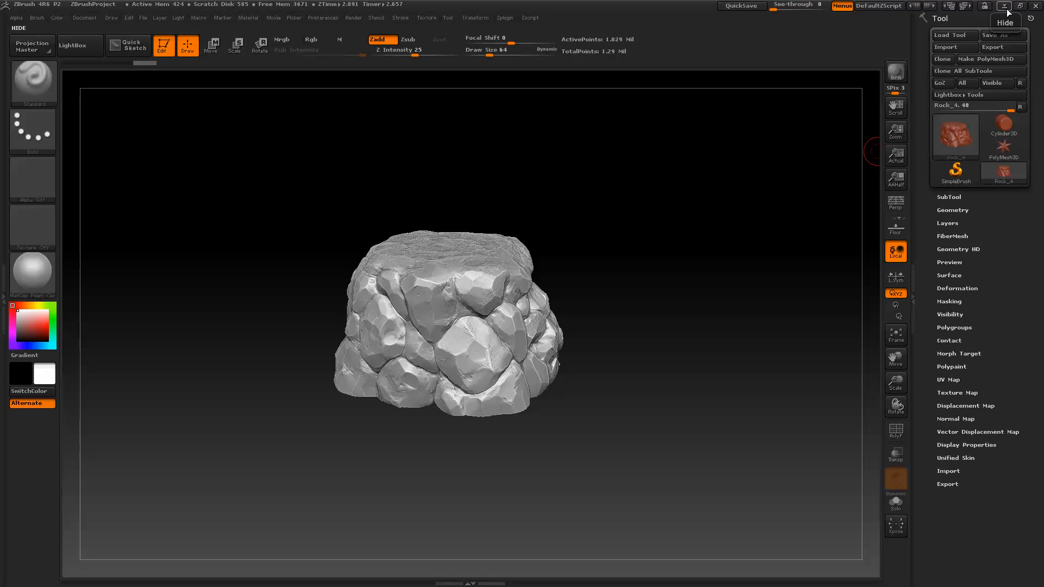
- Minimize ZBrush after viewing the rock and switch to 3ds Max
drag(687, 287, 345, 279)
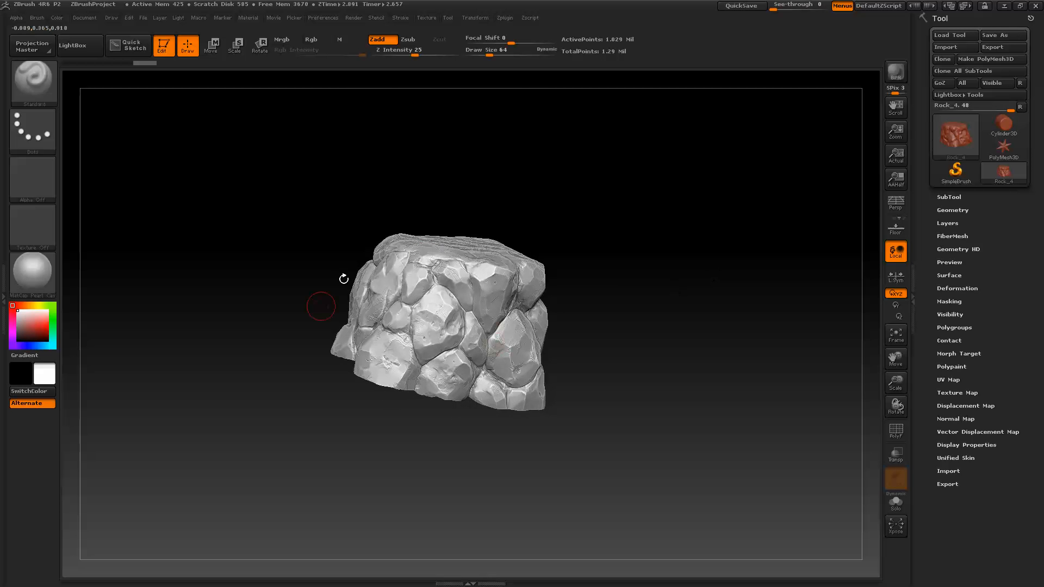
drag(637, 296, 608, 290)
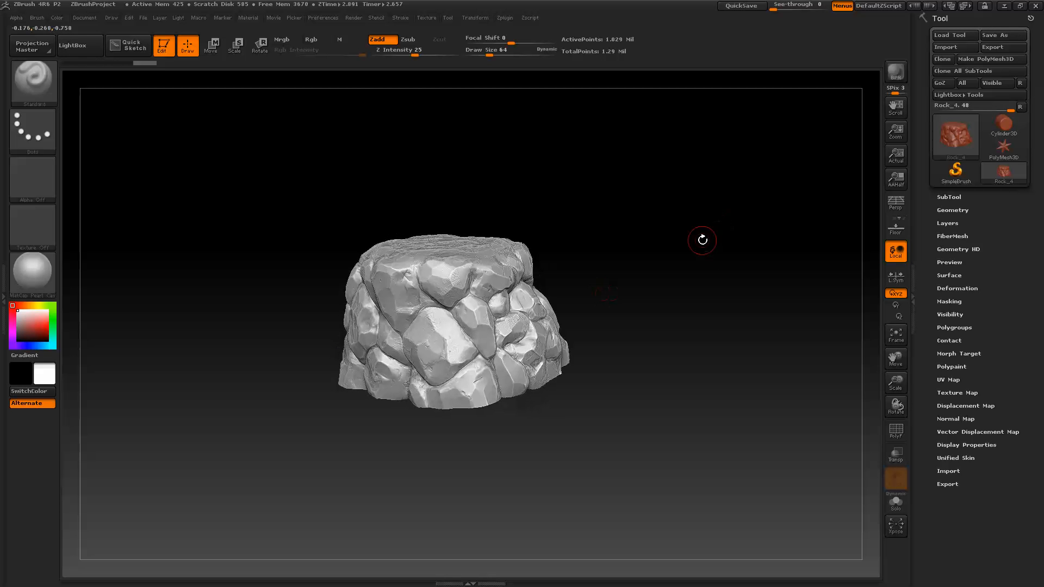
click(1003, 6)
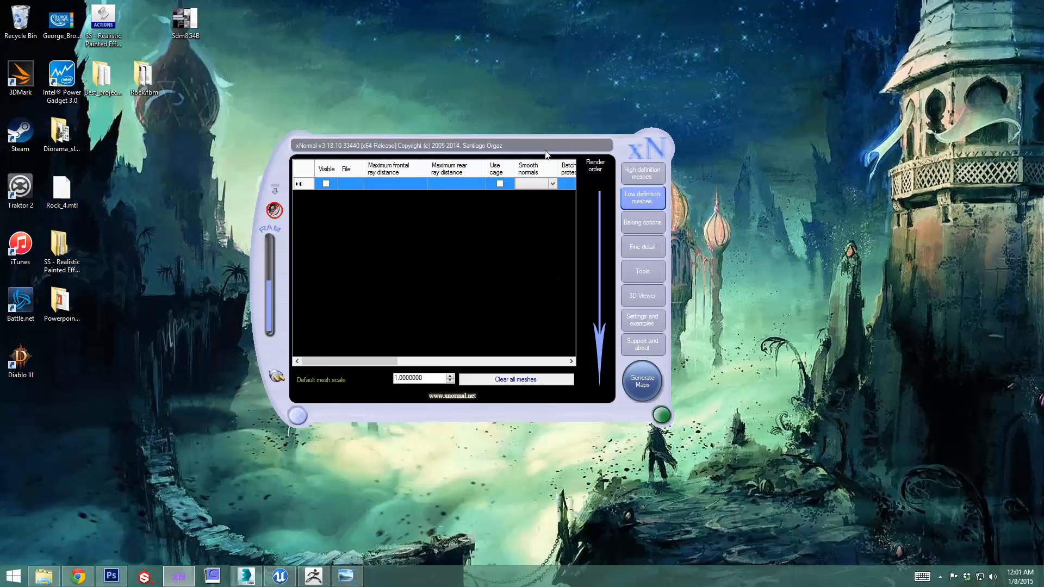
drag(538, 157, 570, 151)
click(247, 576)
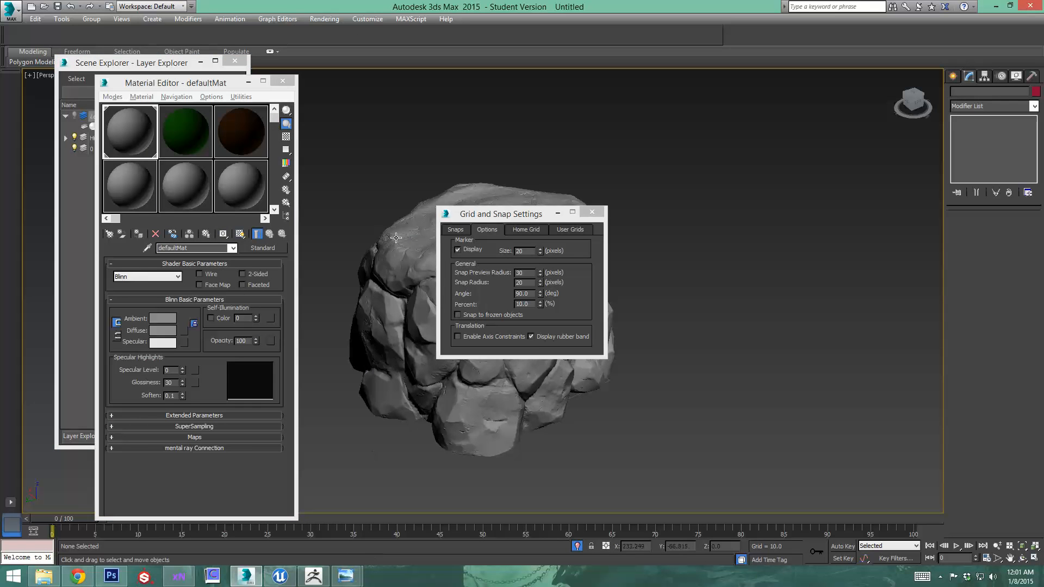
- Clear the viewport by closing the Grid and Snap Settings and minimizing the Material Editor and Layer Explorer
drag(540, 217, 567, 226)
click(618, 220)
alt+middle_drag(522, 337, 497, 326)
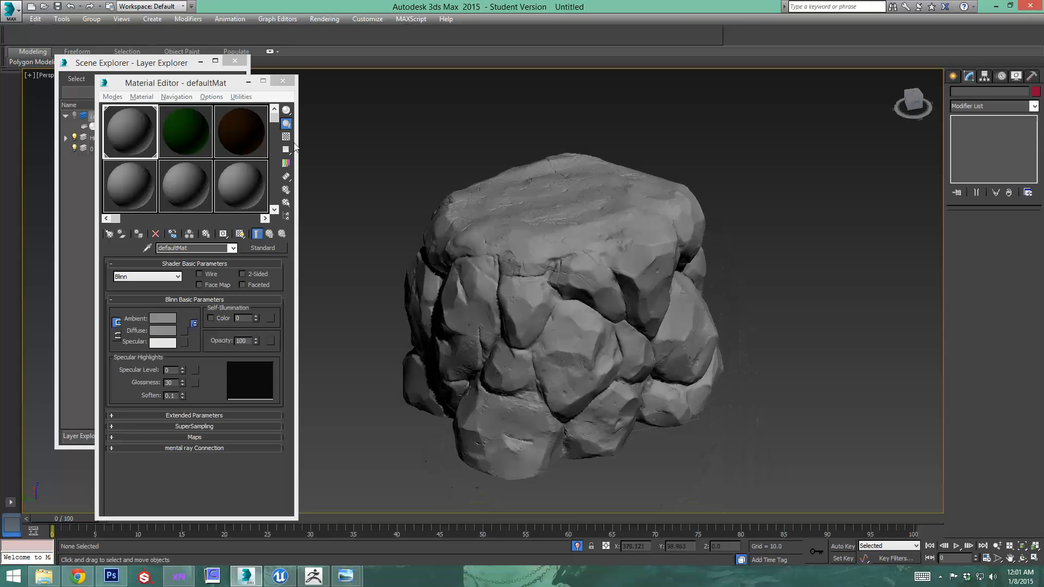
click(249, 82)
click(201, 62)
alt+middle_drag(397, 220, 561, 169)
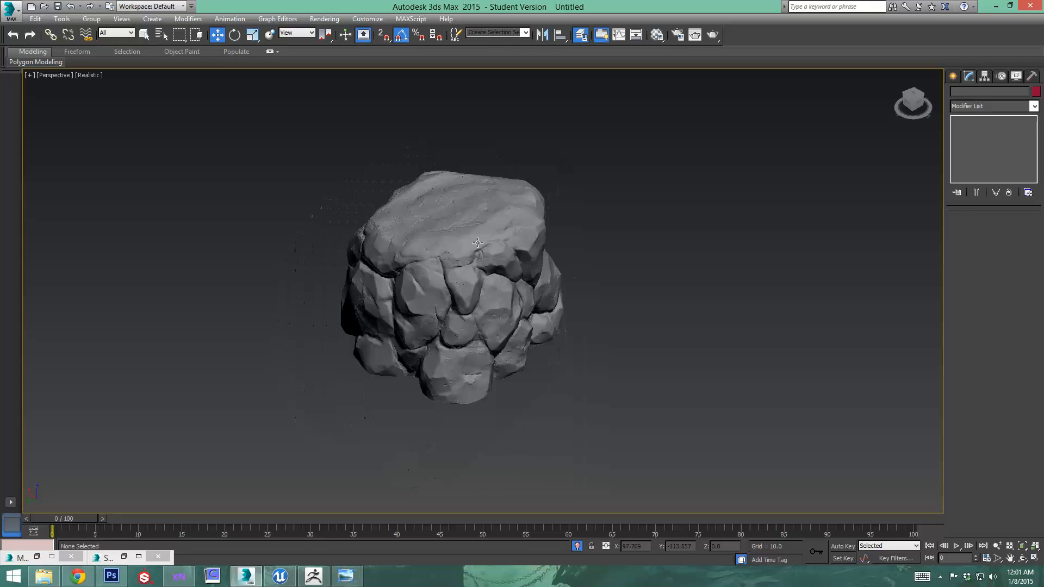
- Reopen the Layer Explorer at a readable size, hide the High_Poly layer and show the Low_Poly layer
click(580, 37)
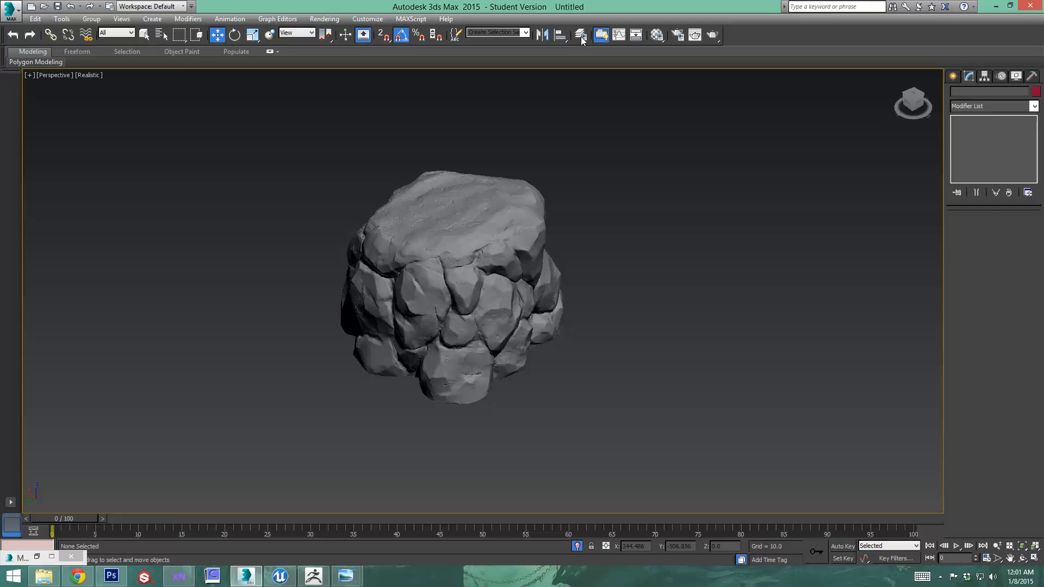
click(581, 37)
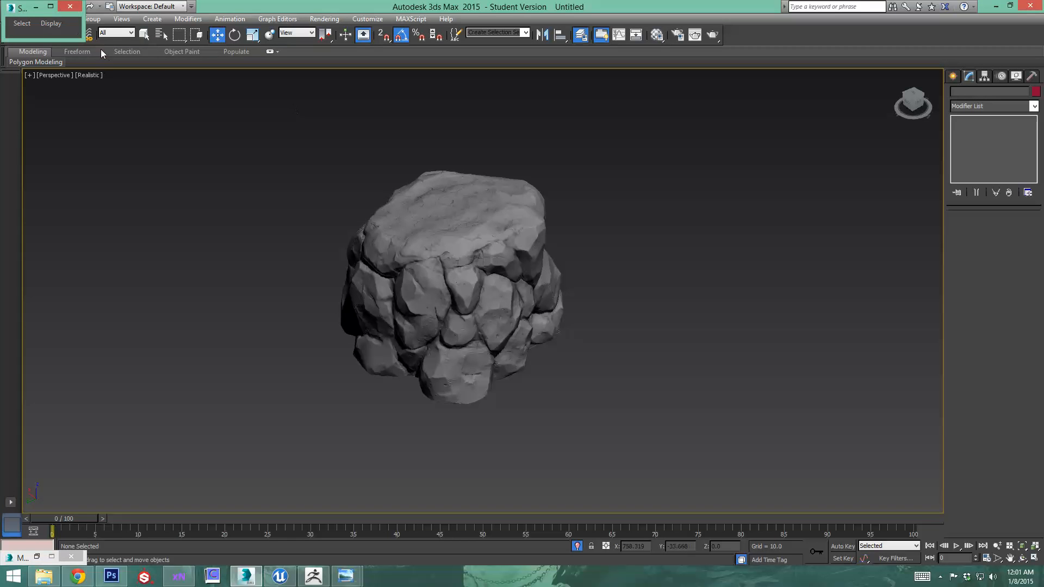
drag(82, 39, 230, 374)
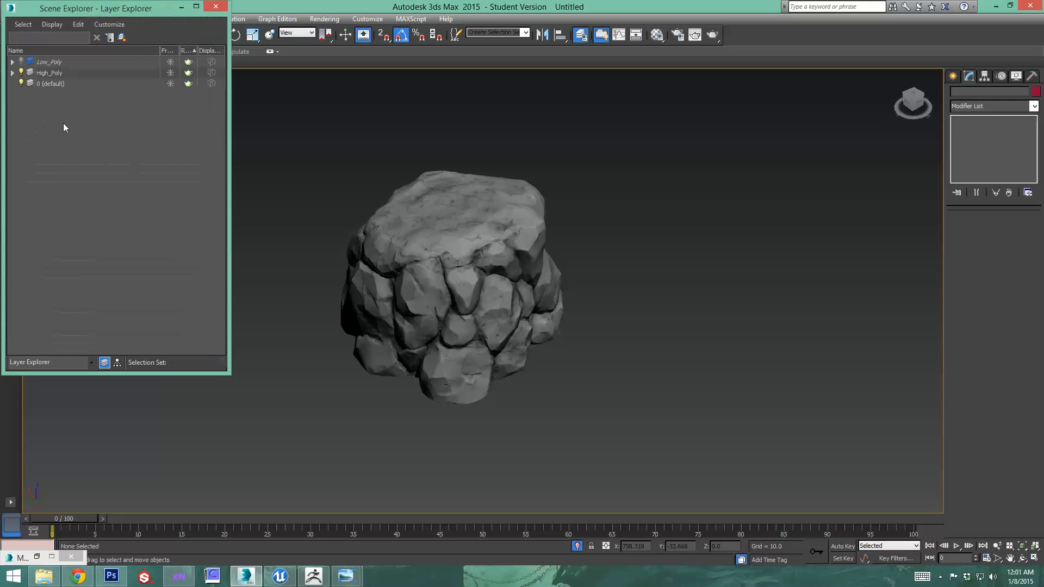
click(22, 73)
click(21, 62)
- Select the low-poly rock mesh, inspect it from several sides and minimize the Layer Explorer
alt+middle_drag(484, 277, 582, 238)
click(403, 346)
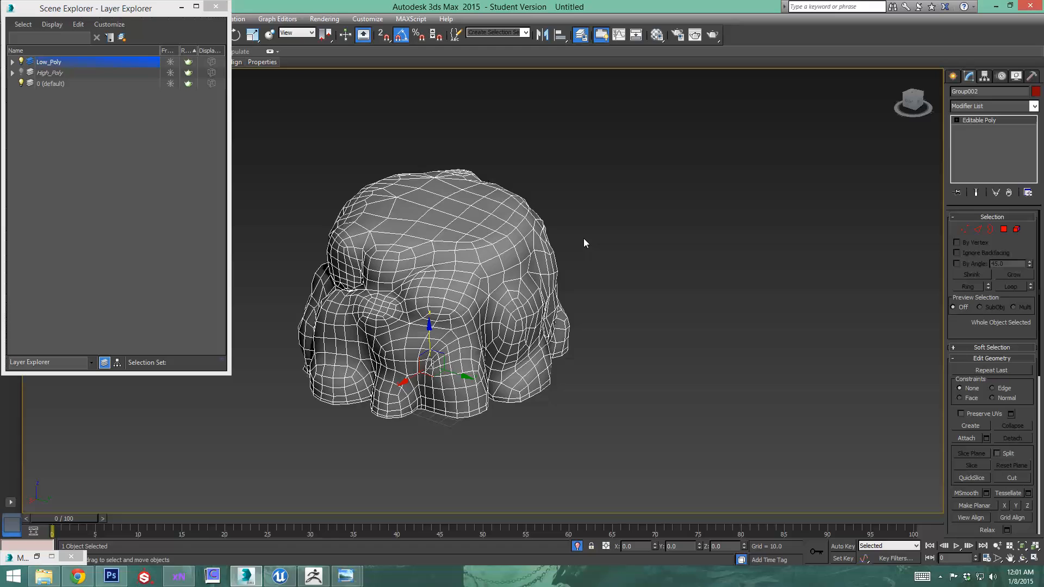
alt+middle_drag(583, 238, 327, 228)
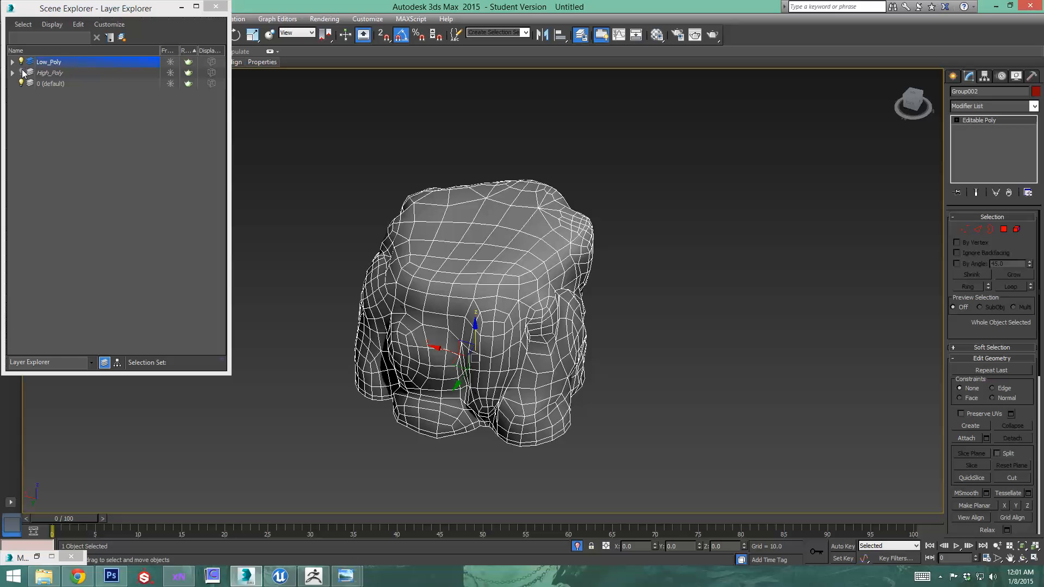
alt+middle_drag(425, 254, 429, 223)
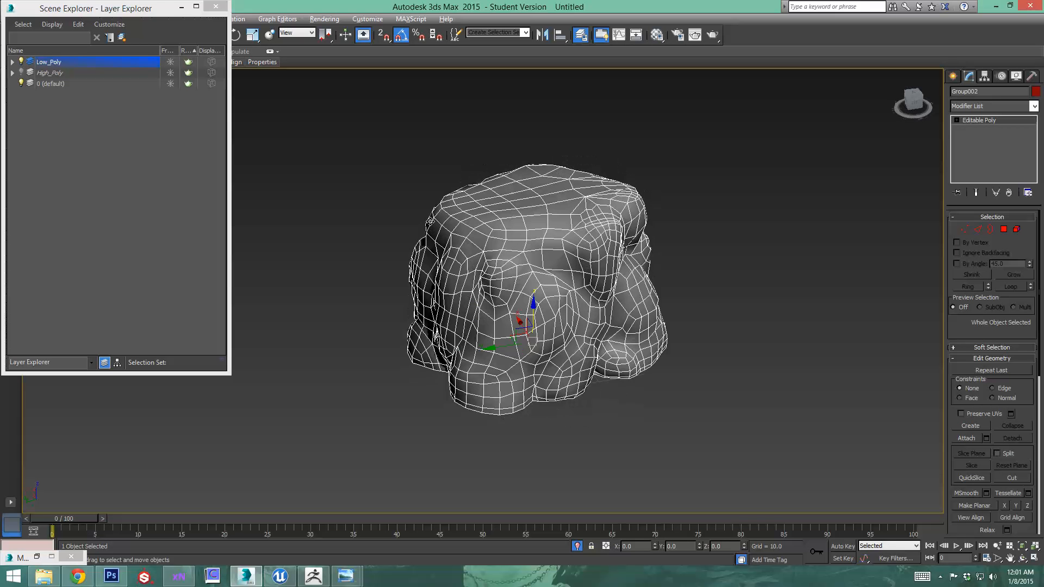
click(181, 6)
alt+middle_drag(414, 257, 387, 258)
click(12, 10)
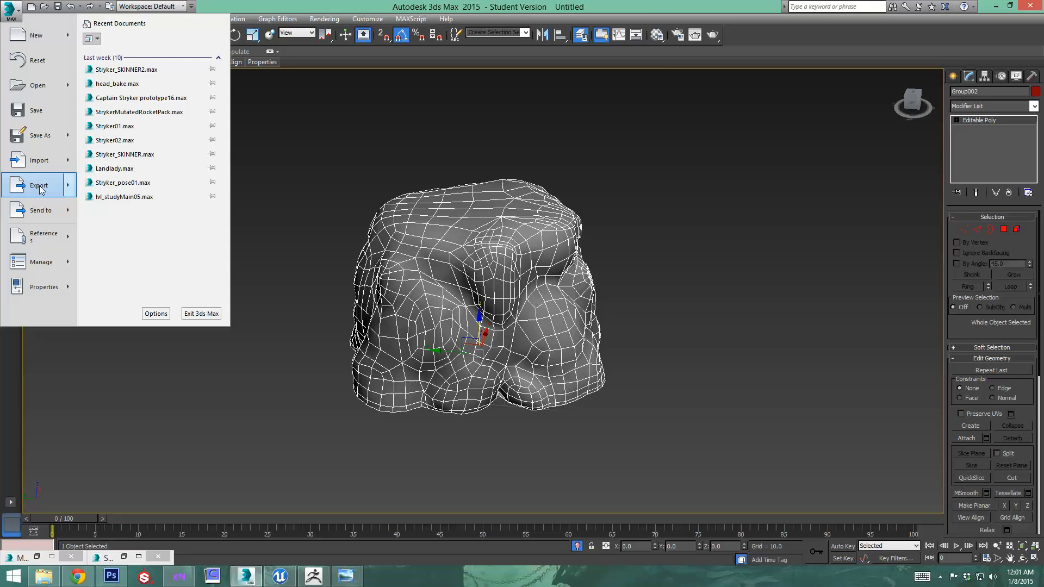
click(31, 188)
click(673, 455)
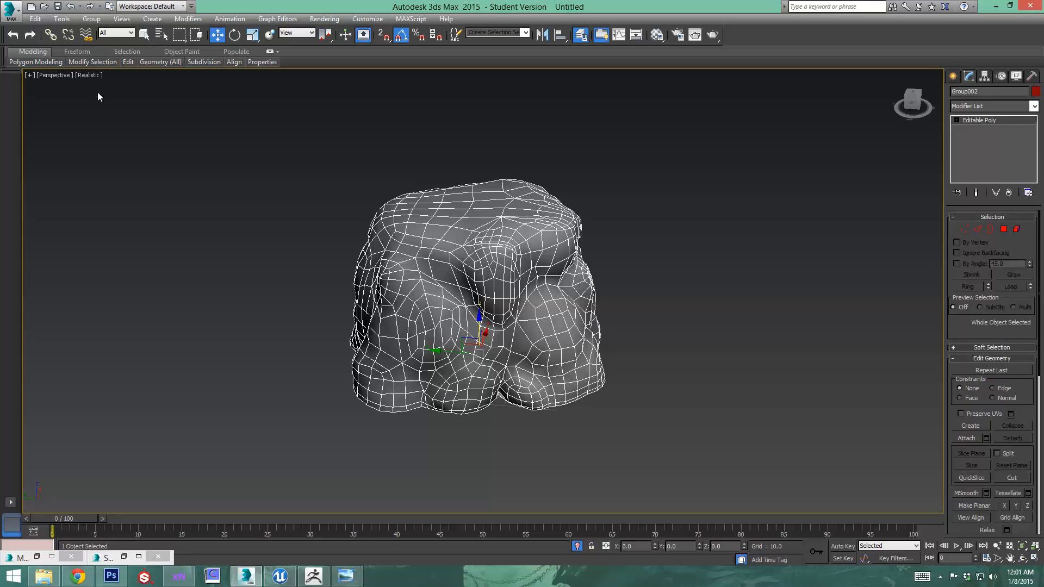
- Start exporting the low-poly rock and create a new folder named Rock_tutorial on the Desktop
click(12, 11)
mouse_move(76, 189)
click(163, 92)
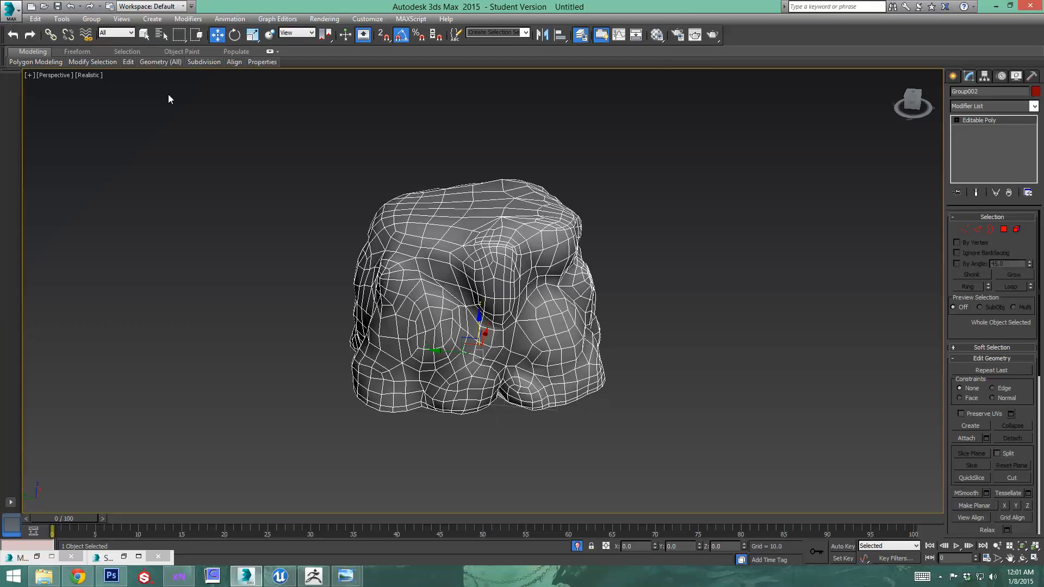
right_click(287, 208)
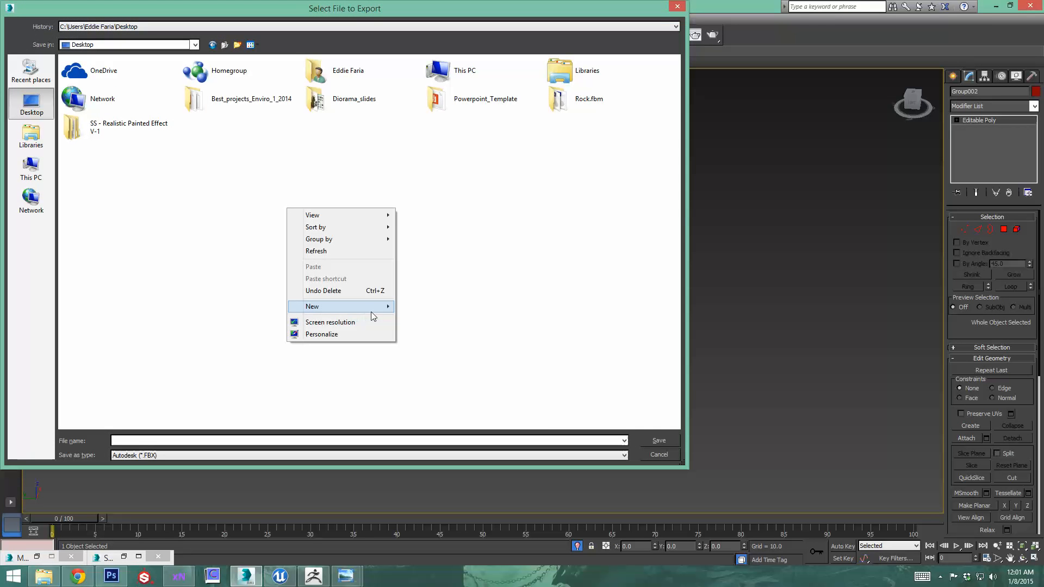
mouse_move(371, 312)
click(439, 307)
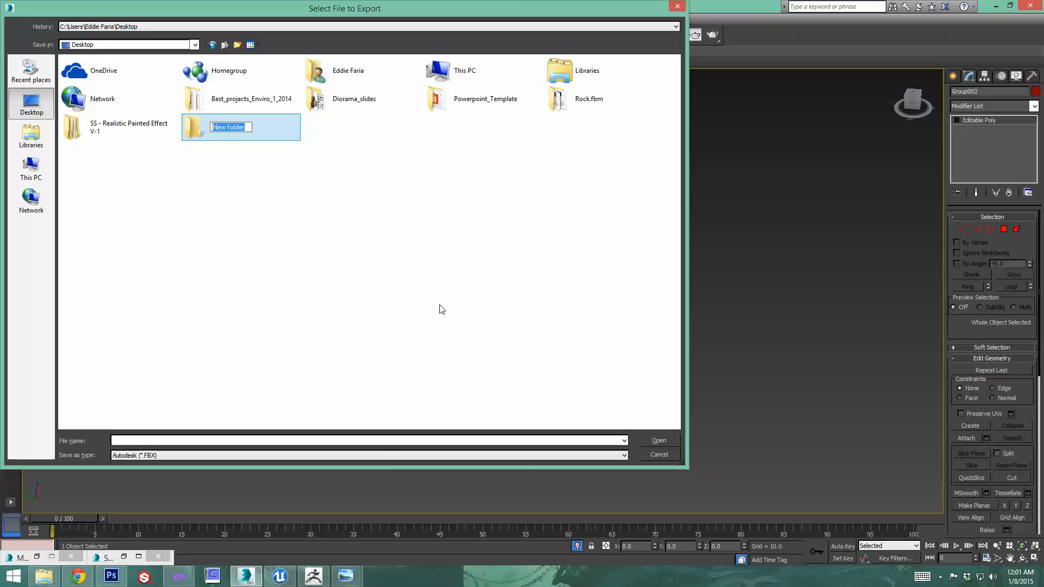
text(Rock_tutorial)
click(282, 213)
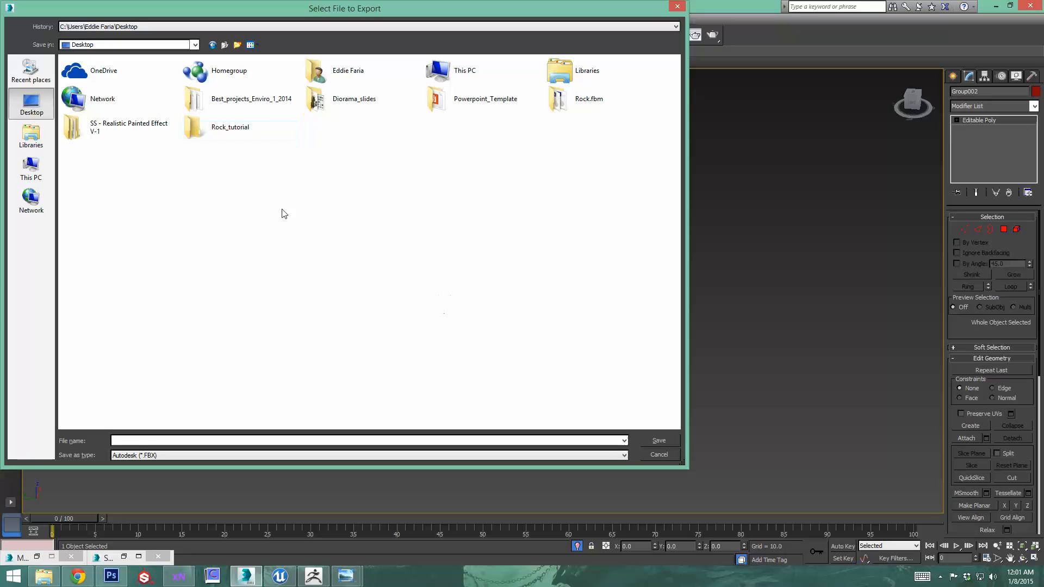
- Export the low-poly rock into the Rock_tutorial folder as Rock_Low in OBJ format with the existing export options
double_click(235, 133)
click(216, 456)
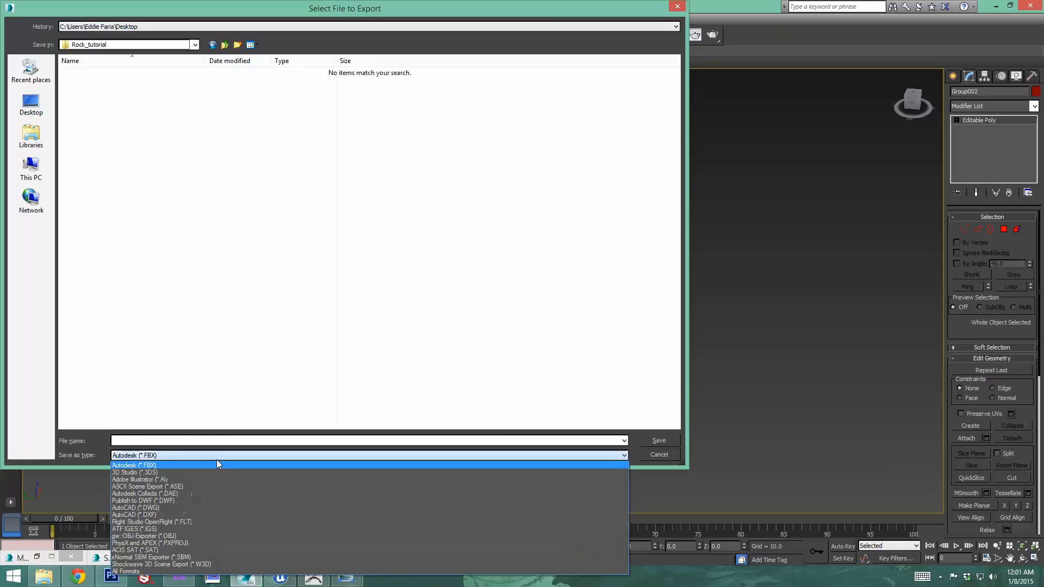
click(157, 535)
click(152, 440)
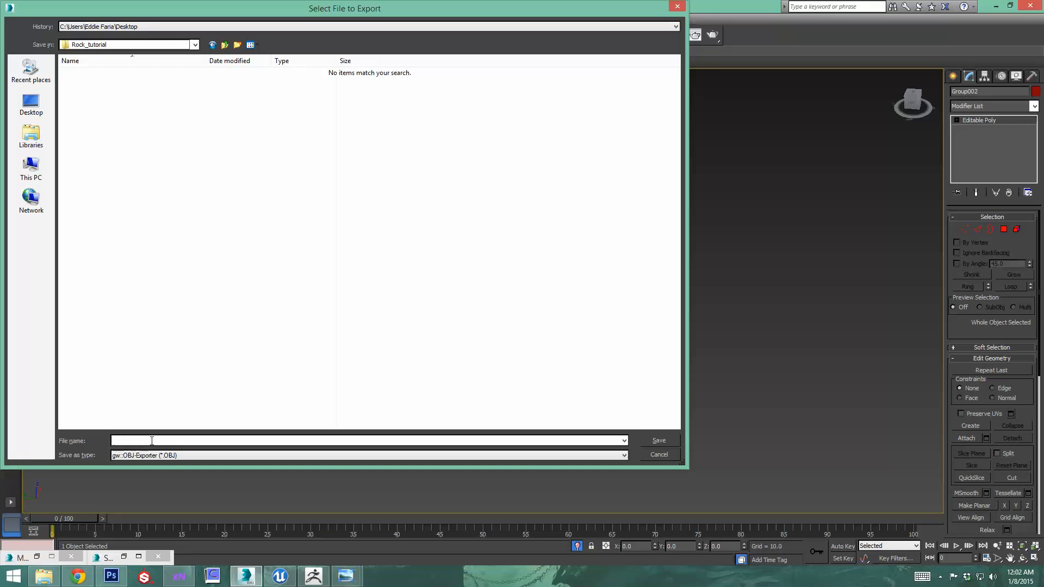
text(Rock)
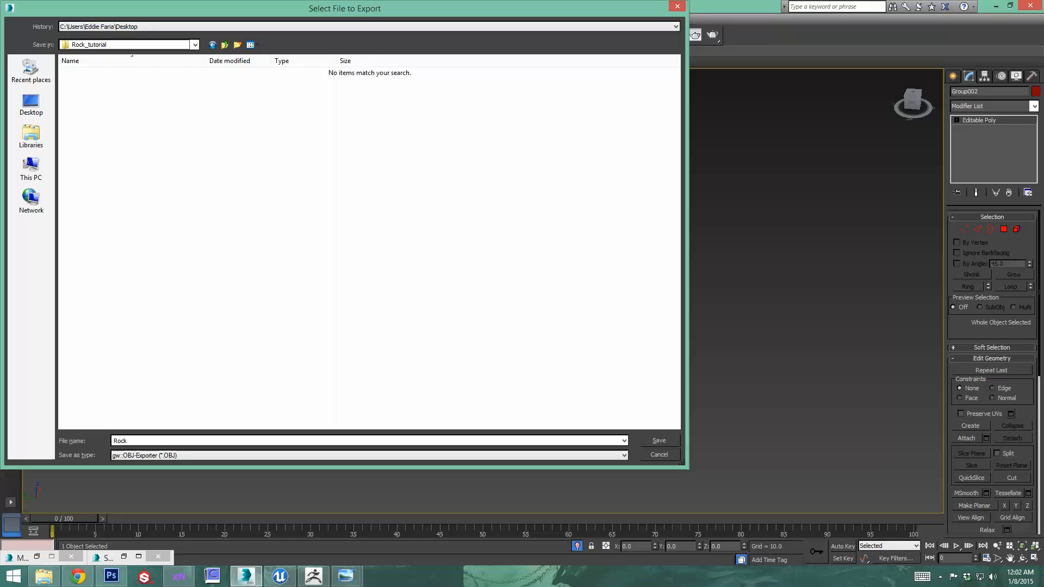
text(_O_Low)
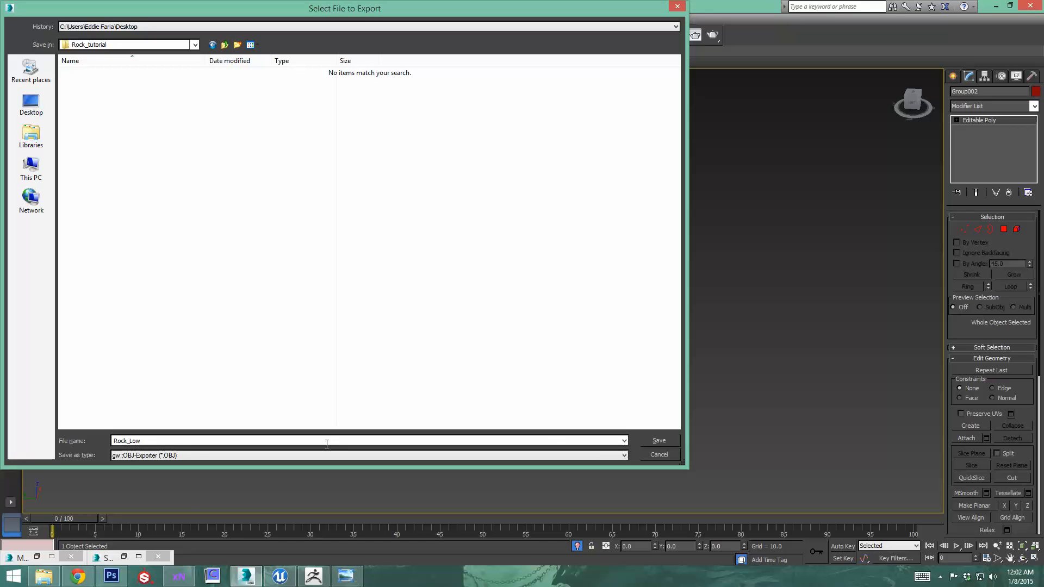
click(656, 443)
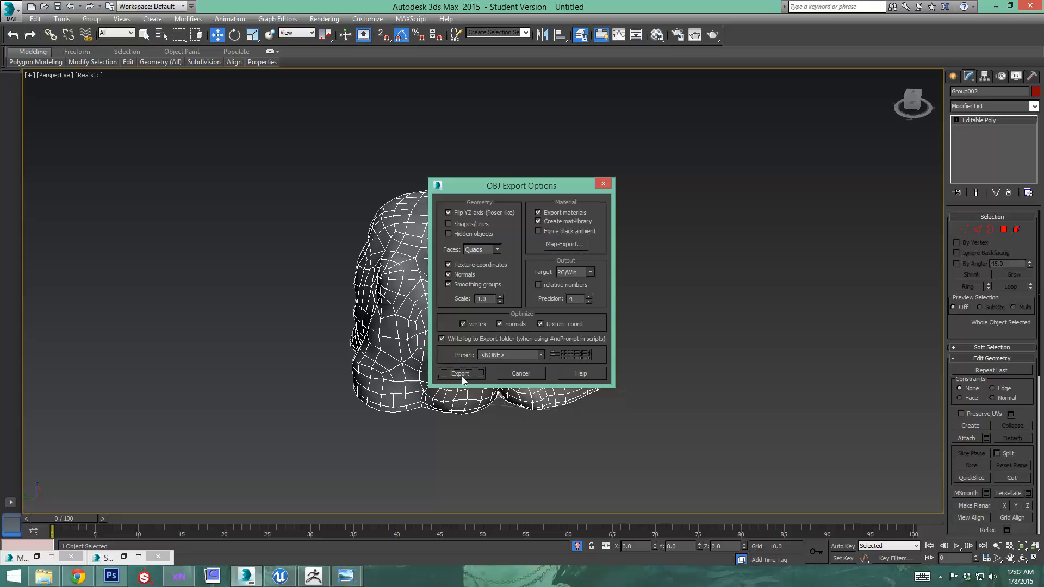
click(462, 374)
click(627, 375)
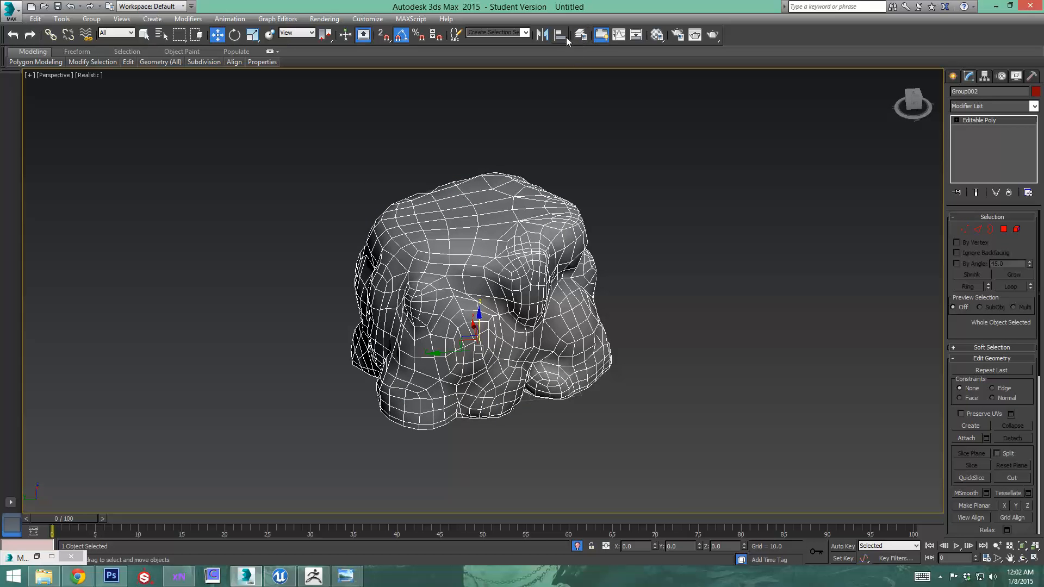
- Hide the Low_Poly layer, show the High_Poly layer, select the high-poly rock and minimize the Layer Explorer
click(580, 35)
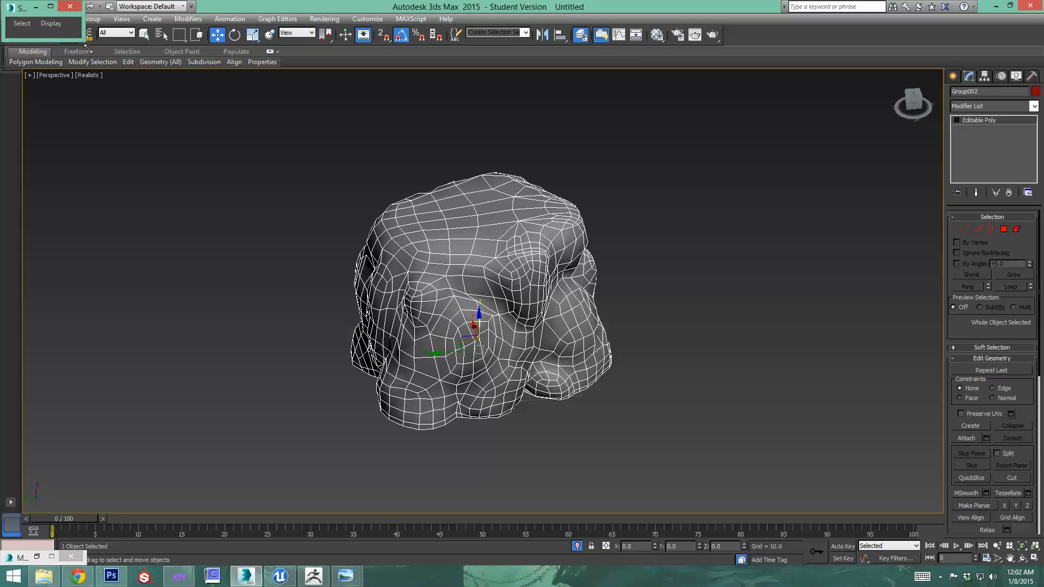
click(21, 61)
click(21, 72)
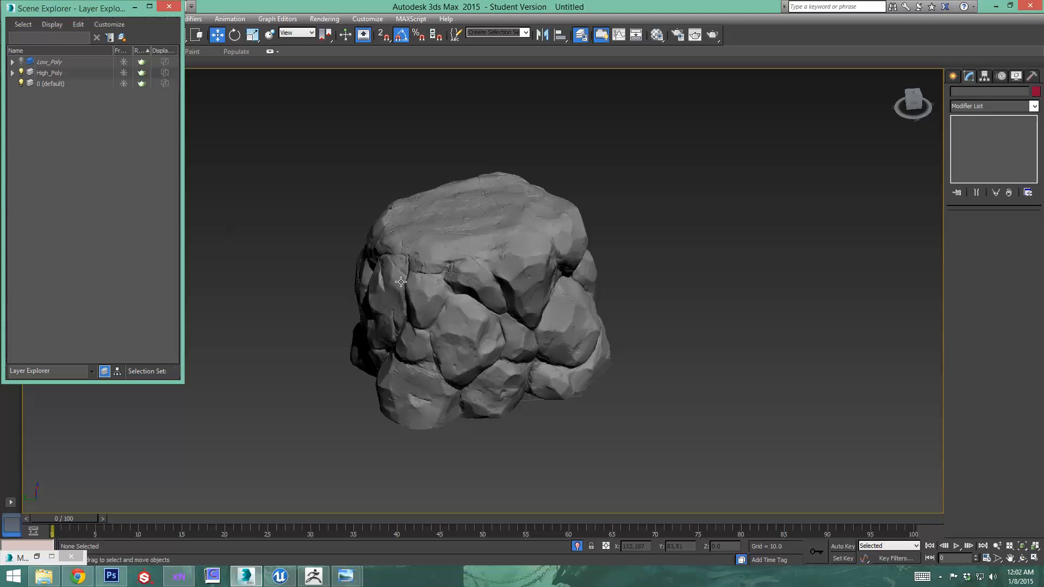
click(401, 281)
click(134, 7)
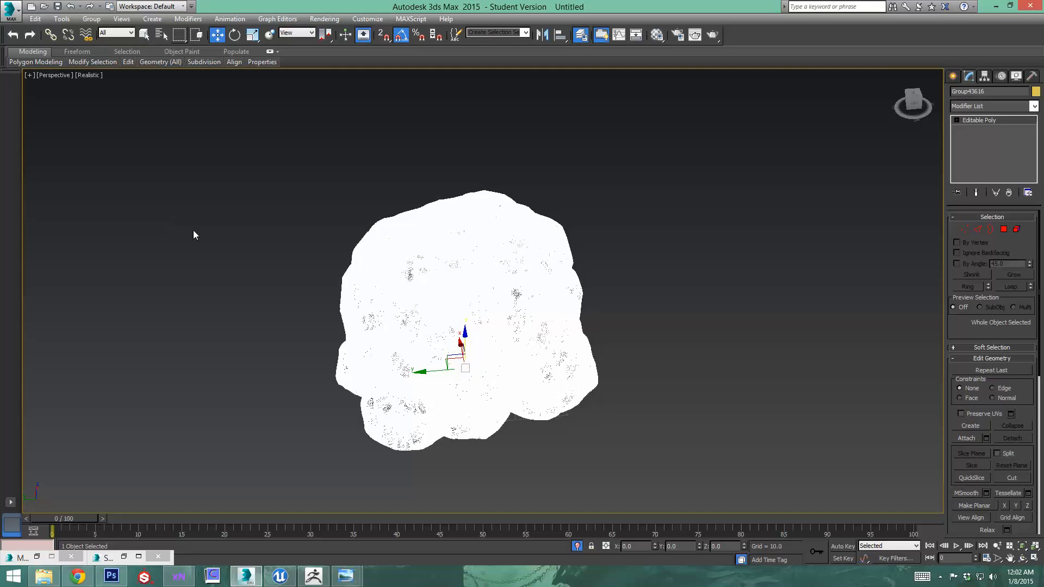
- Start exporting the high-poly rock to the Rock_tutorial folder in OBJ format and name the file Rock_High
click(11, 9)
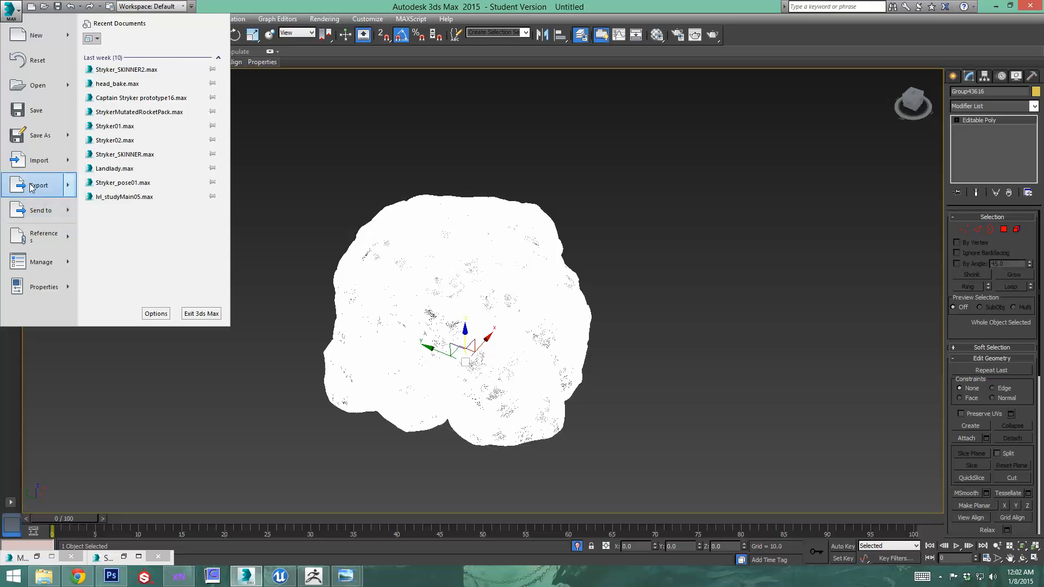
mouse_move(31, 187)
click(163, 97)
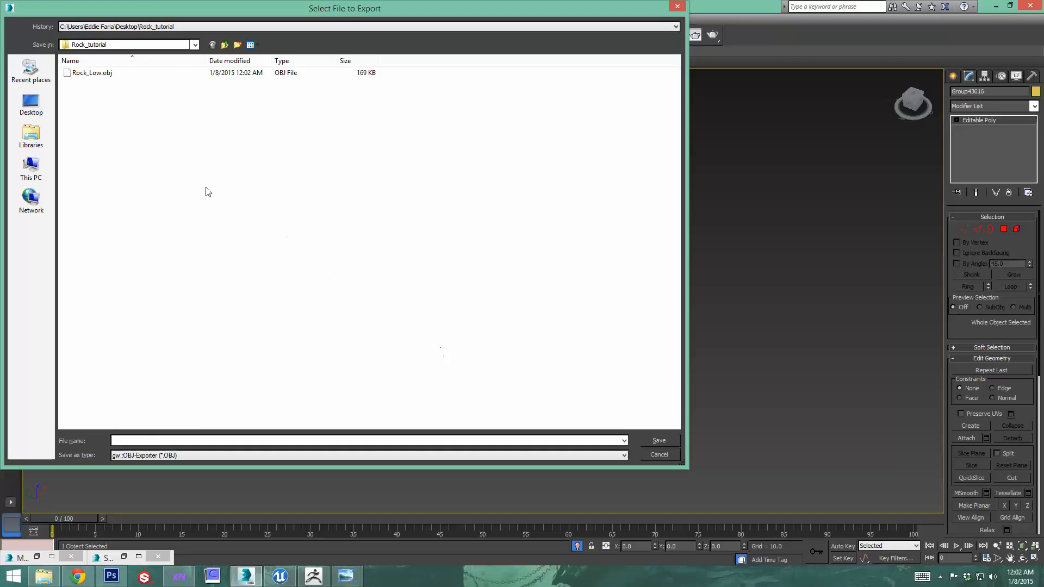
click(95, 73)
double_click(193, 441)
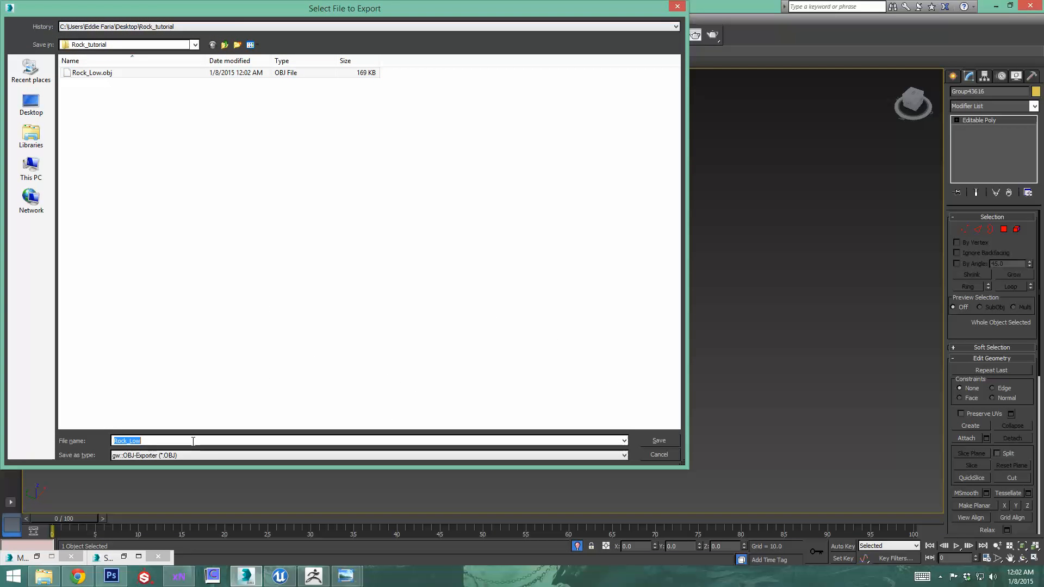
click(192, 441)
key(BackSpace)
key(BackSpace)
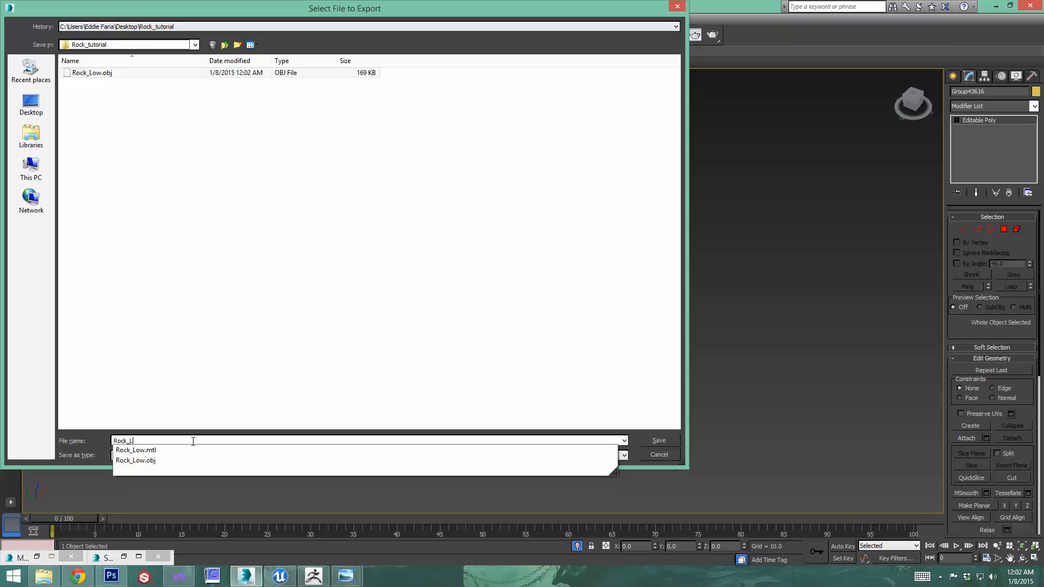
text(High)
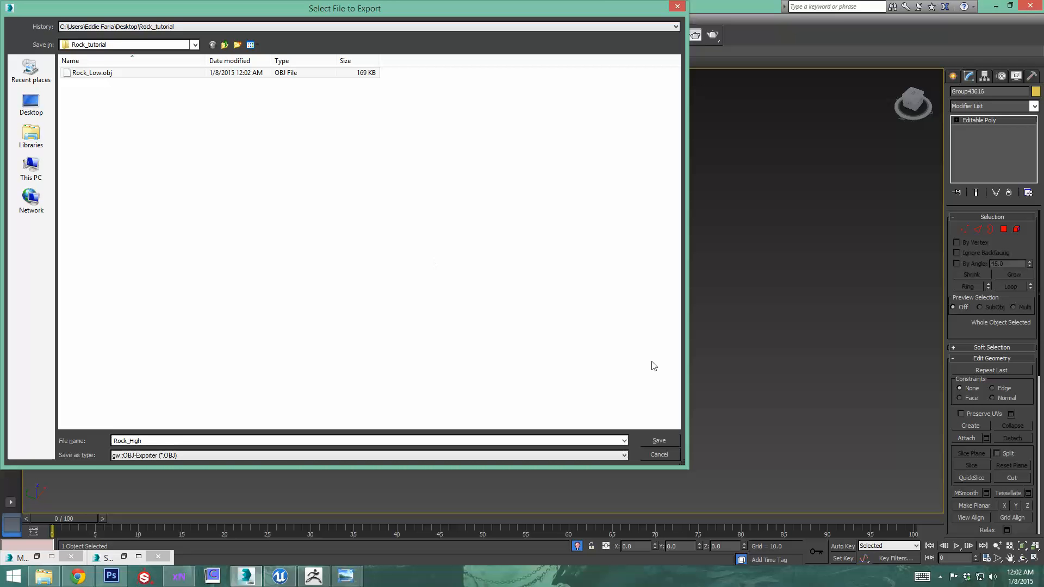
- Run the Rock_High export with the existing options, close the export window when it is done and deselect the rock
click(658, 440)
click(460, 367)
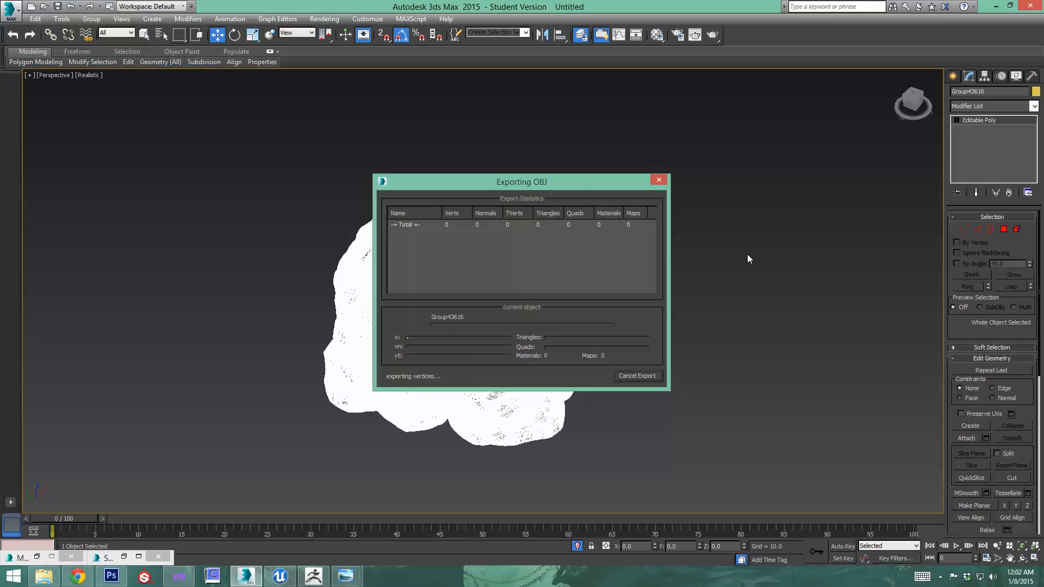
drag(576, 185, 792, 168)
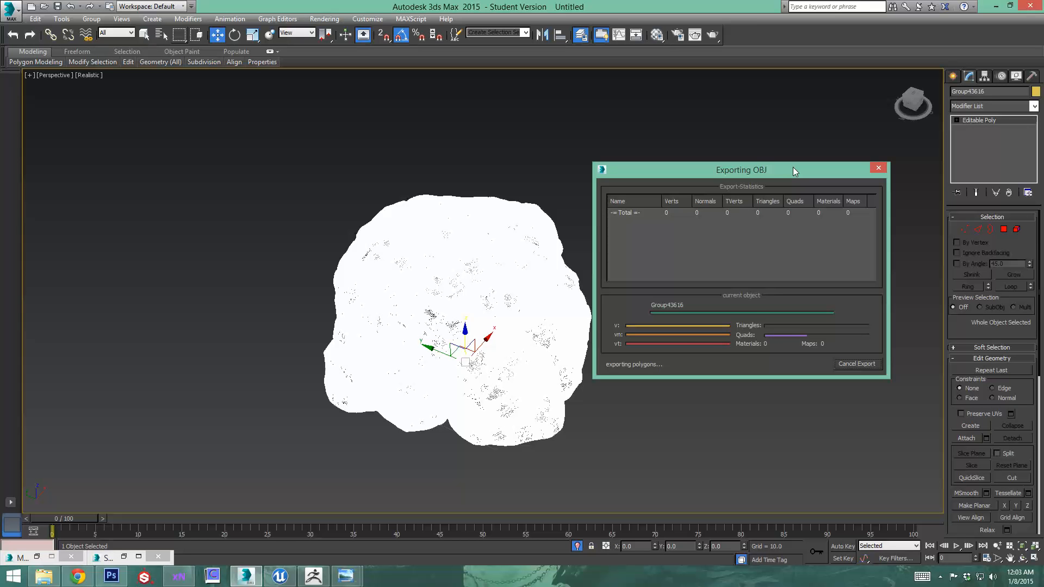
drag(793, 171, 708, 170)
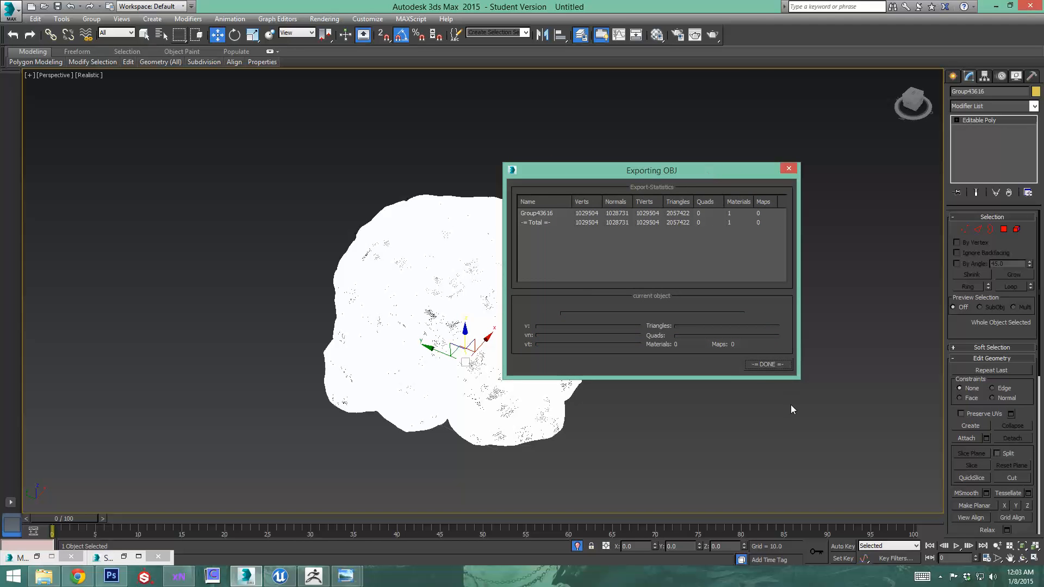
click(767, 364)
click(705, 329)
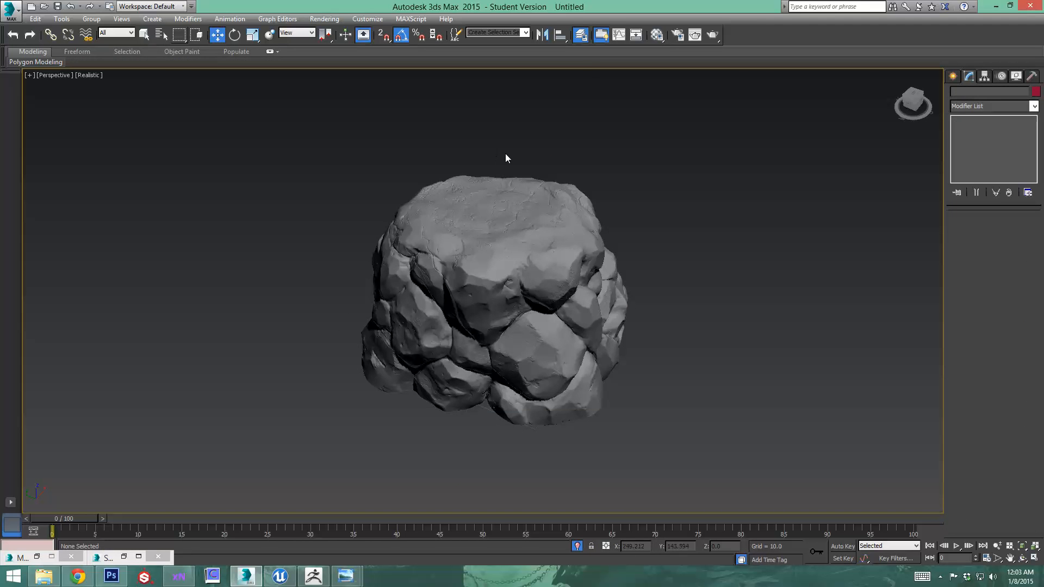
- Hide the High_Poly layer, show the Low_Poly layer and select the low-poly rock with the Layer Explorer minimized
click(581, 34)
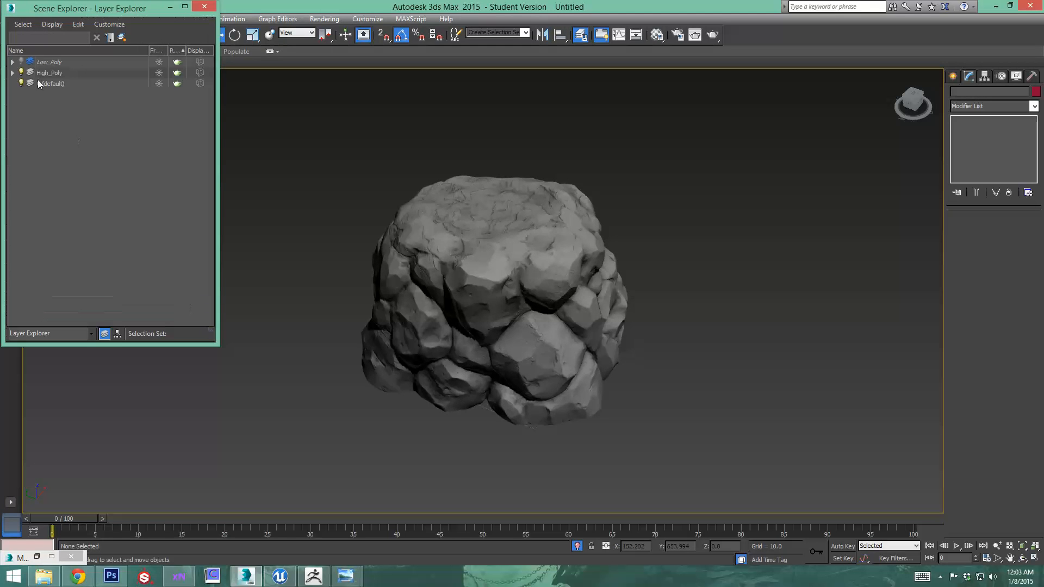
click(21, 72)
click(21, 62)
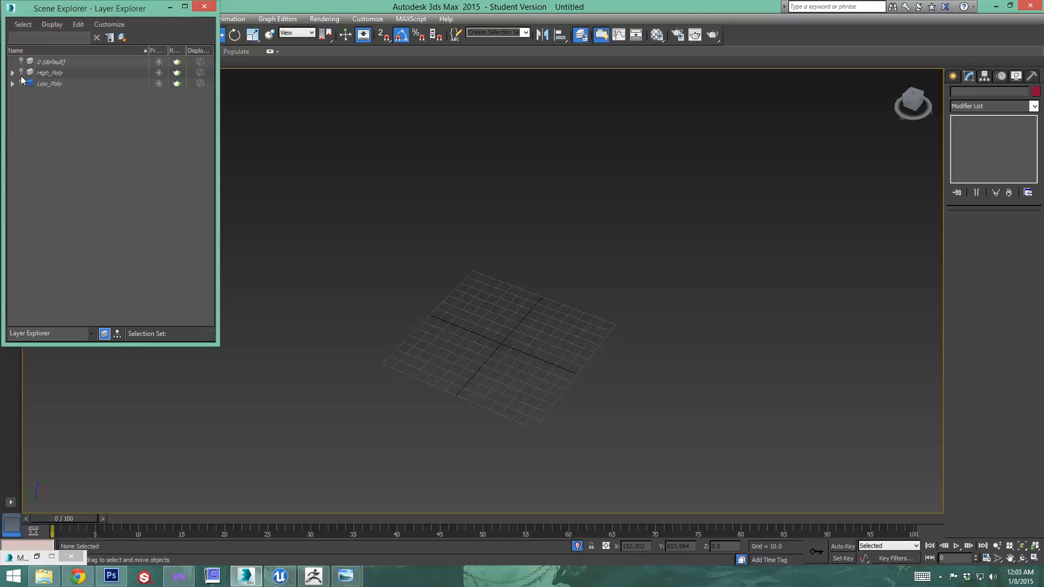
click(21, 84)
click(170, 8)
click(459, 284)
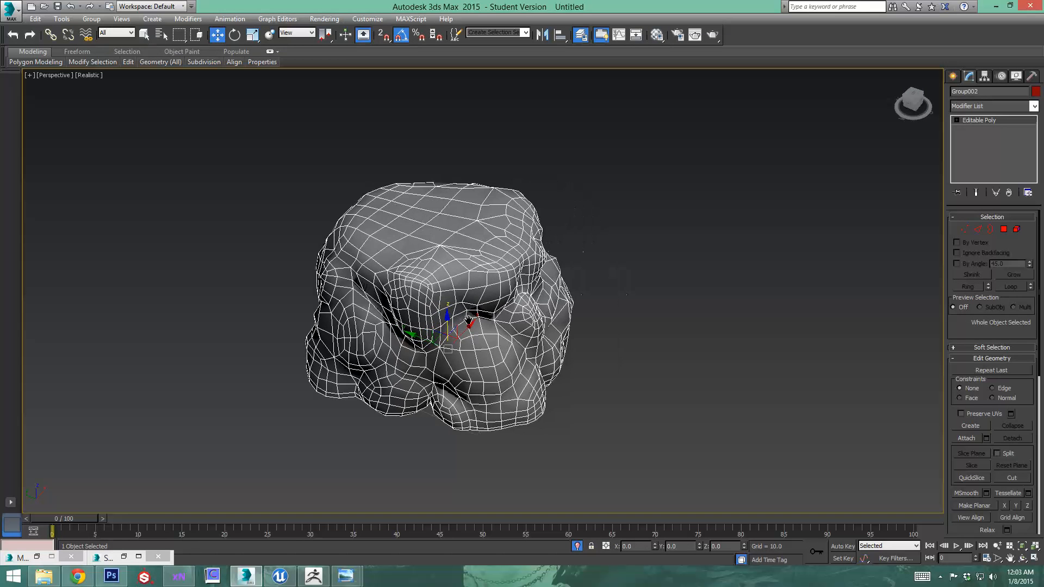
click(1033, 106)
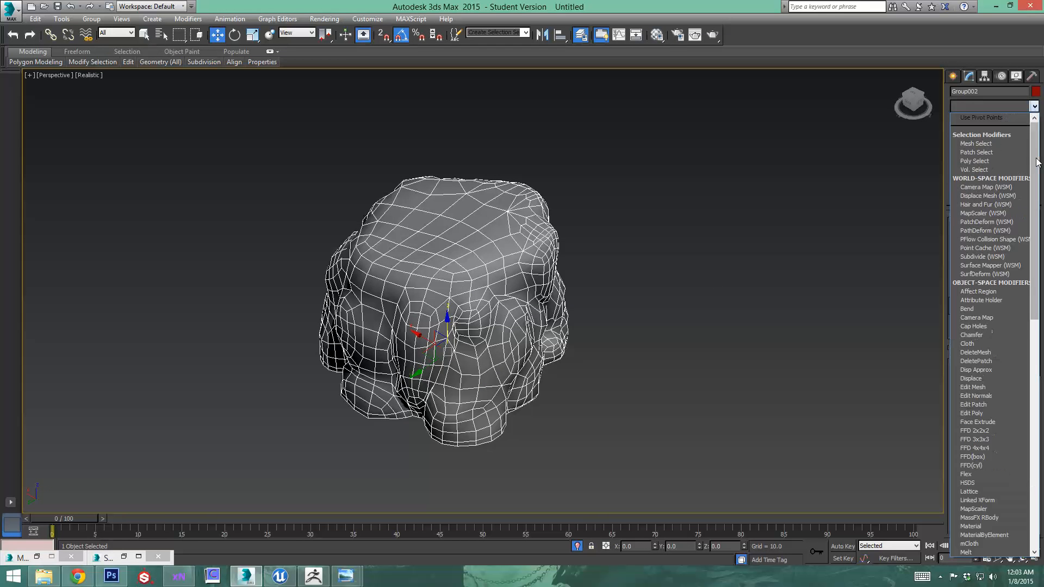
scroll(987, 457, down, 15)
click(987, 458)
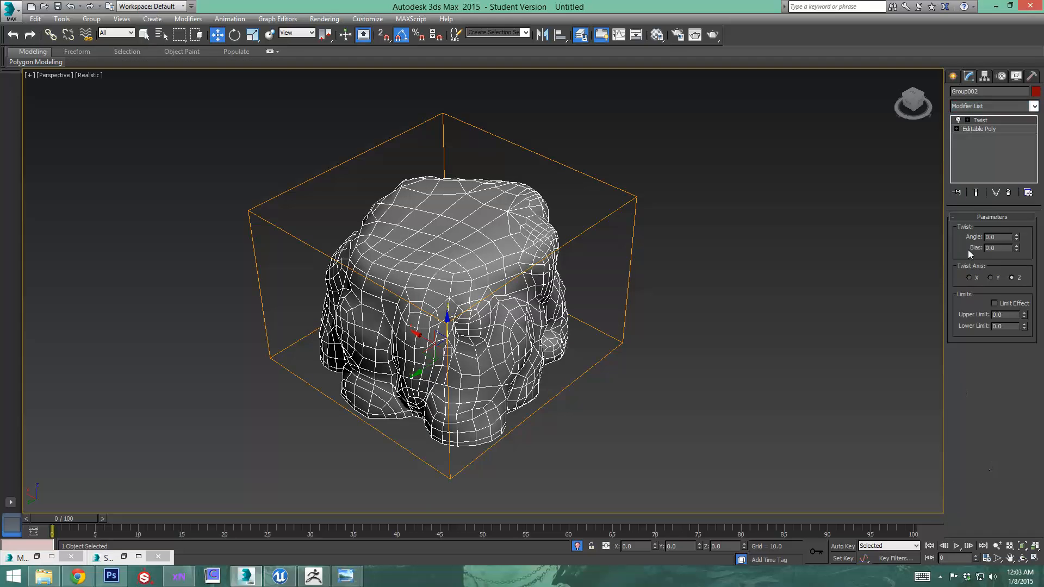
right_click(994, 124)
click(1002, 134)
- Apply an Unwrap UVW modifier to the low-poly rock and widen the command panel to two columns
click(1033, 106)
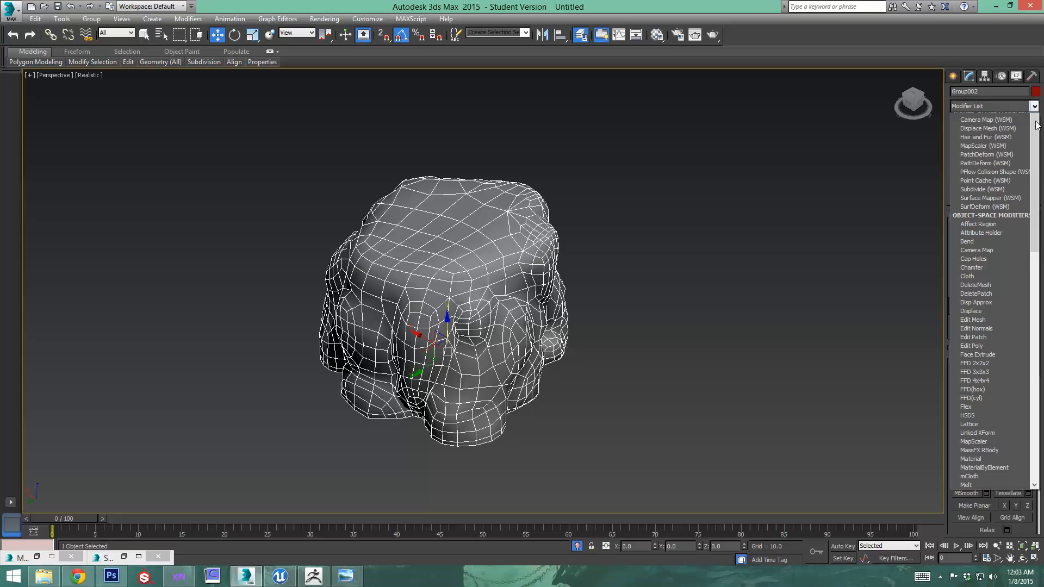
scroll(1019, 436, down, 15)
click(977, 465)
alt+middle_drag(690, 383, 456, 388)
scroll(659, 363, up, 3)
alt+middle_drag(536, 305, 722, 354)
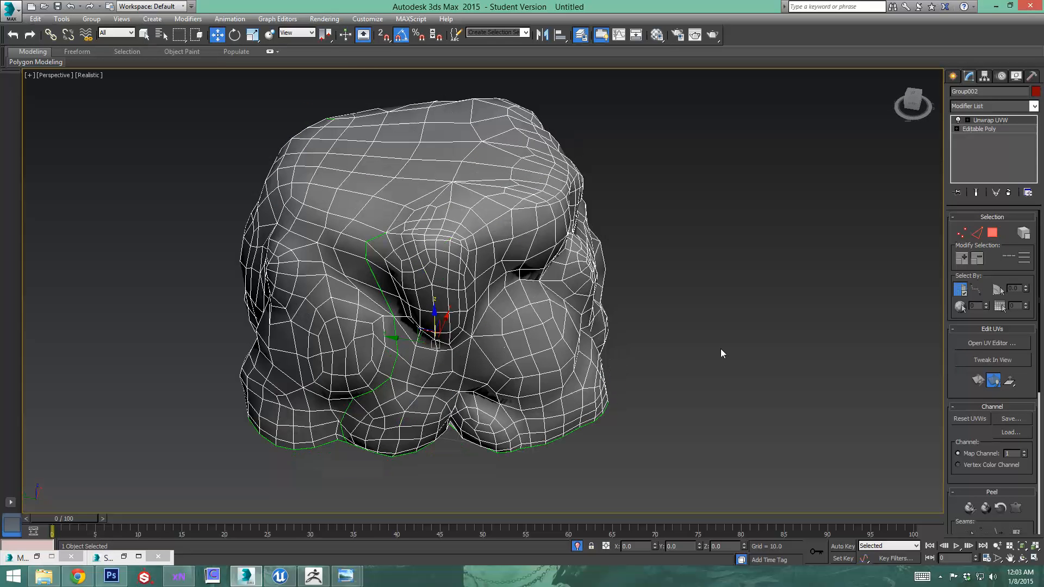
drag(1032, 382, 1032, 362)
drag(945, 332, 881, 326)
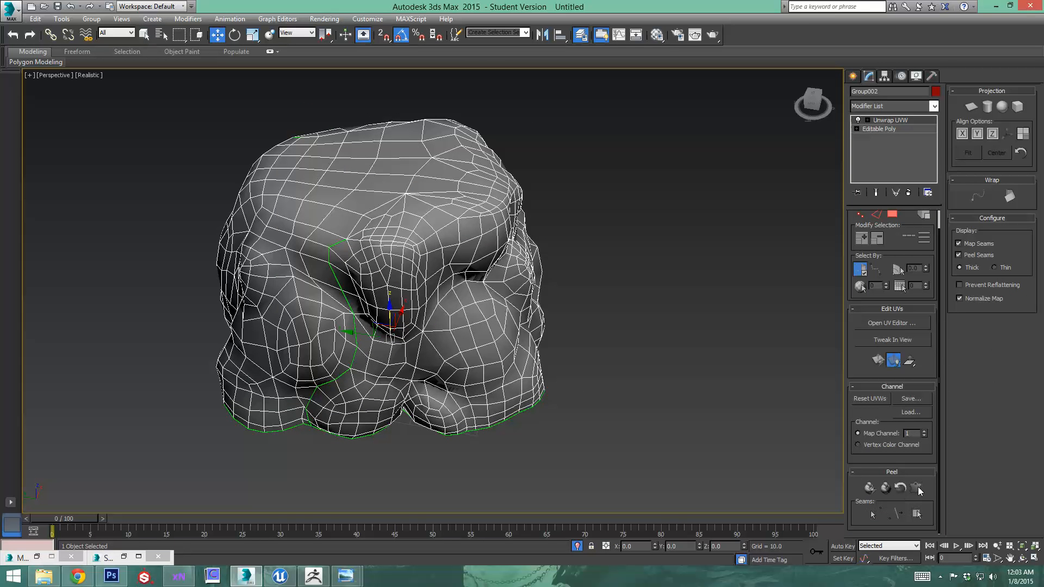
- Examine the green UV seams on the low-poly rock from several sides
alt+middle_drag(556, 380, 655, 361)
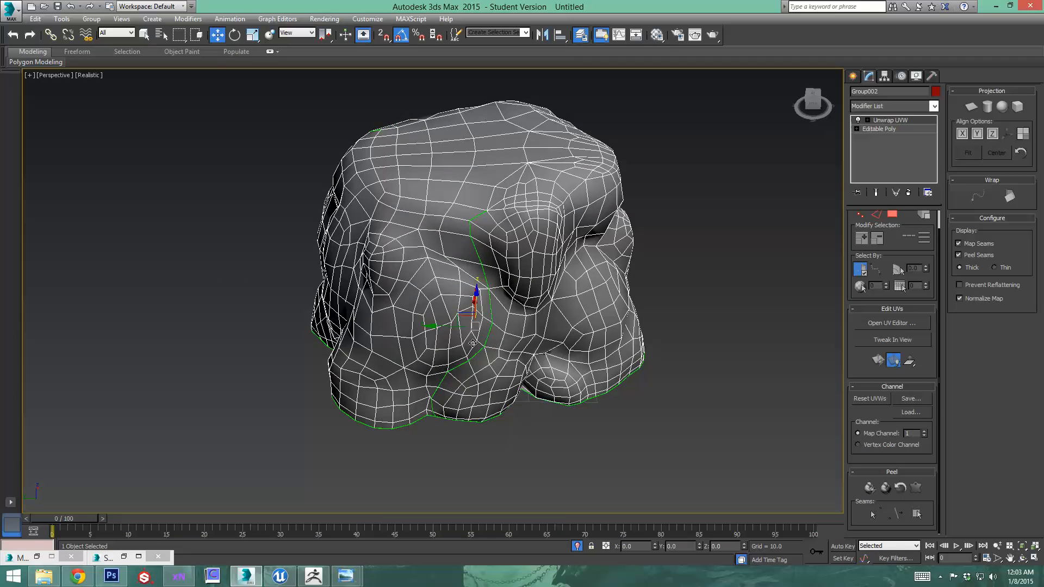
alt+middle_drag(661, 316, 492, 413)
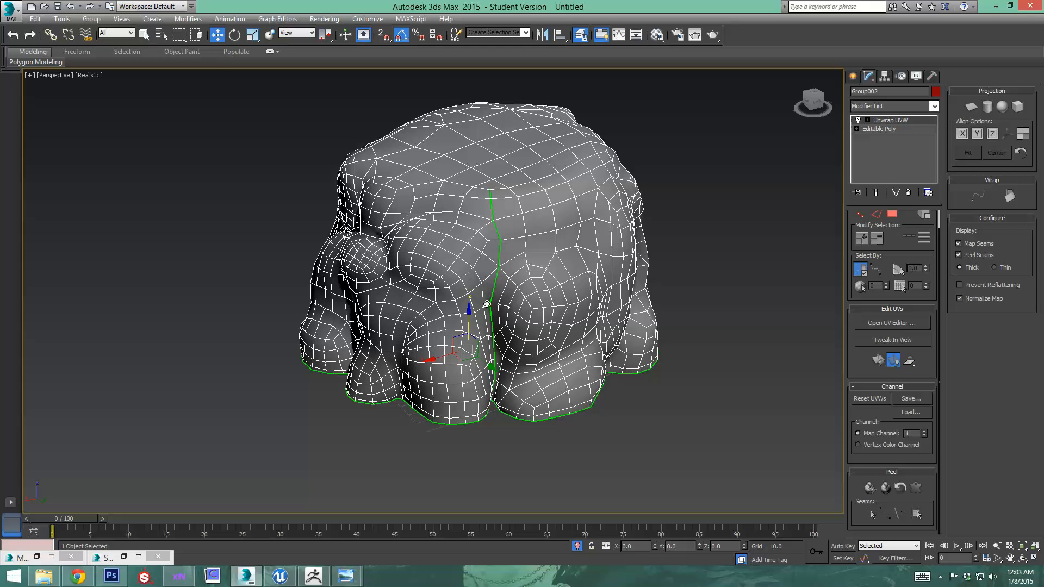
alt+middle_drag(475, 382, 545, 267)
alt+middle_drag(416, 298, 386, 405)
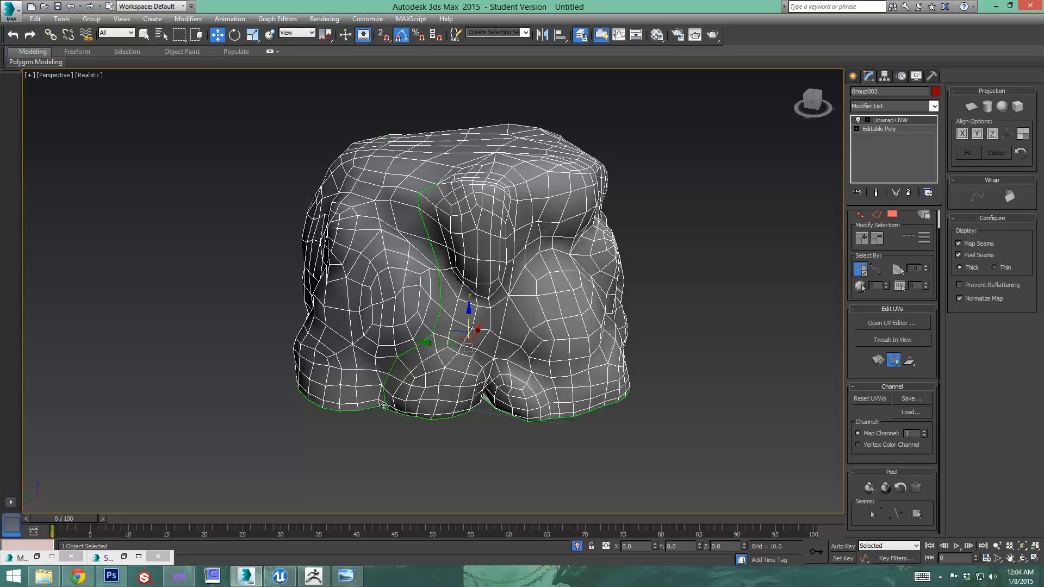
alt+middle_drag(442, 296, 443, 326)
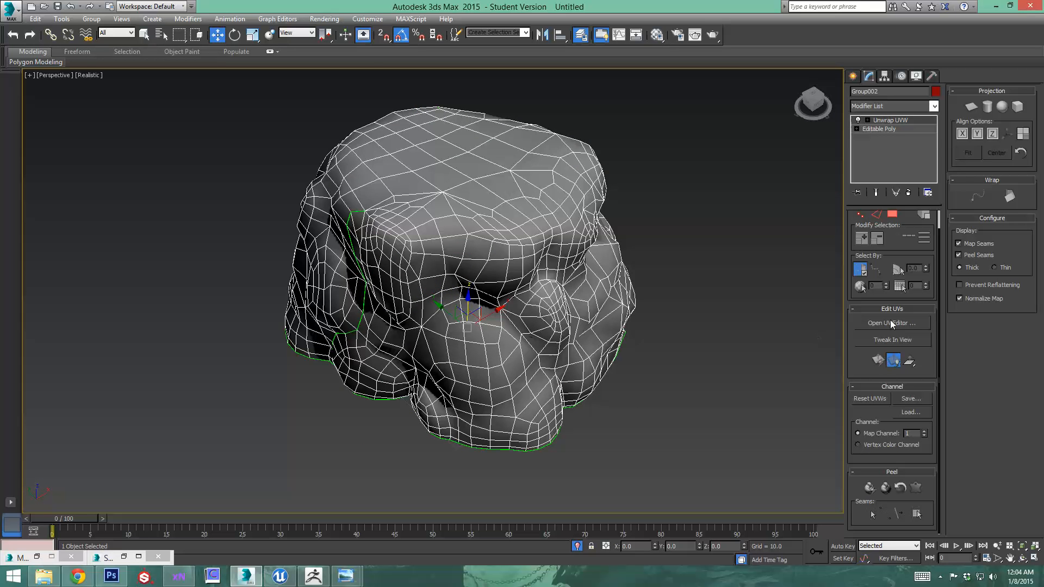
- Open the UV editor, turn off its checker background and examine the rock's UV layout
click(891, 323)
middle_drag(252, 331, 242, 310)
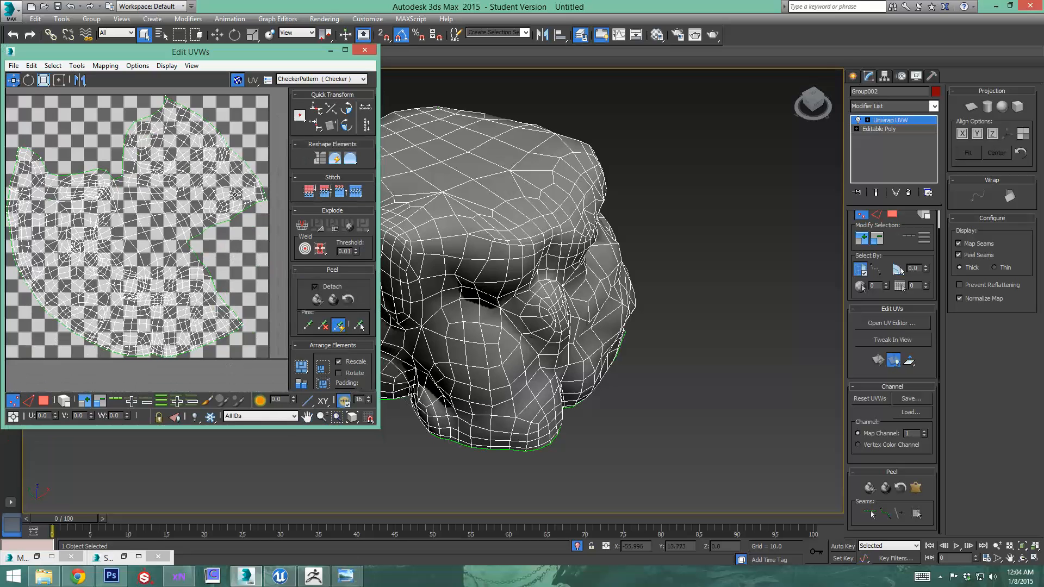
click(238, 81)
middle_drag(172, 280, 226, 275)
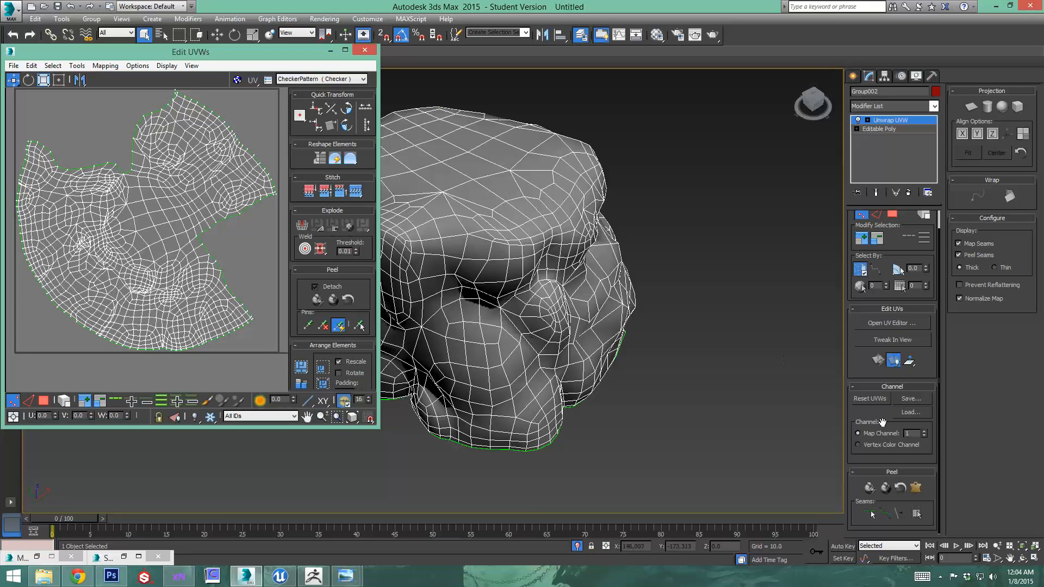
- Move the rock's UVs to map channel 2 and close the UV editor
click(924, 431)
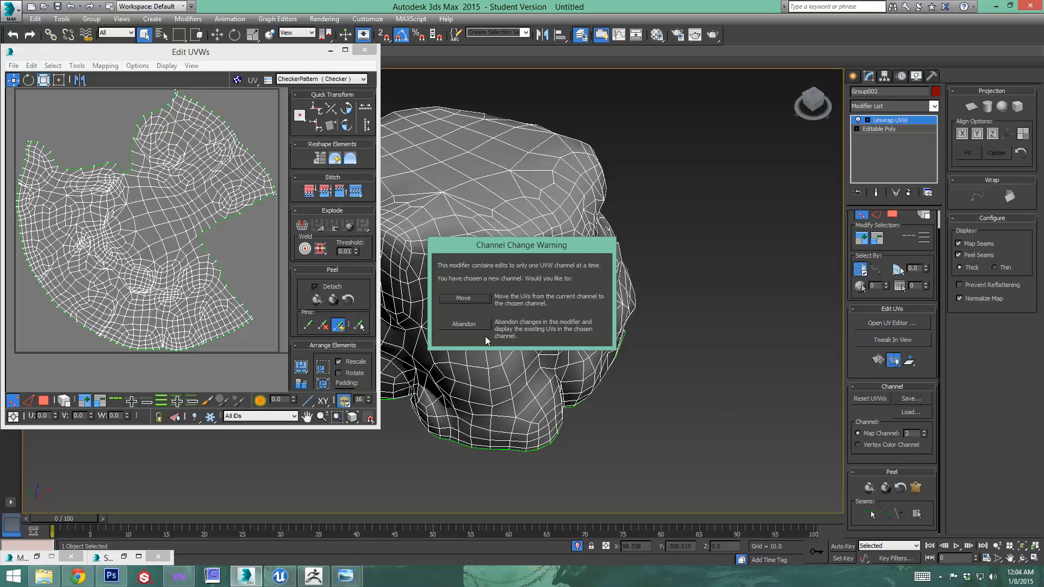
click(471, 299)
click(364, 50)
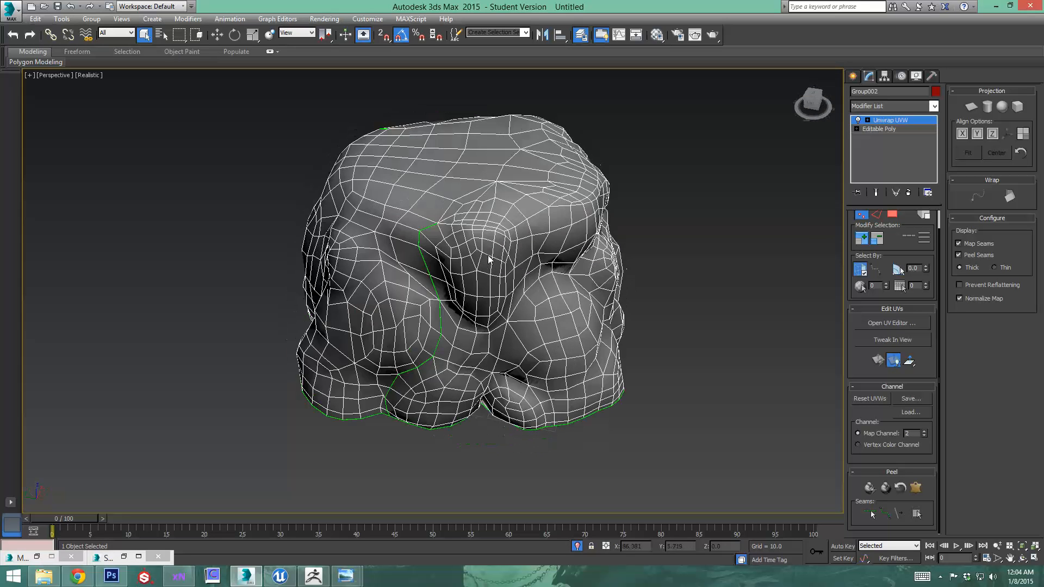
- Convert the unwrapped low-poly rock to an Editable Poly
alt+middle_drag(489, 260, 486, 291)
right_click(487, 290)
mouse_move(544, 401)
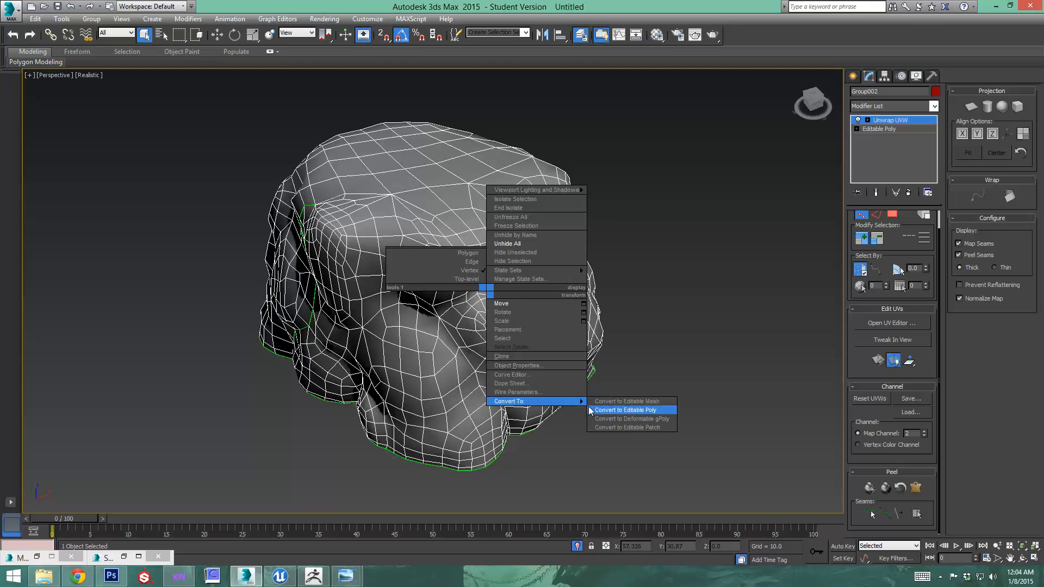
click(589, 410)
- Minimize 3ds Max to switch to xNormal, reposition its window and show the high definition meshes list
click(995, 5)
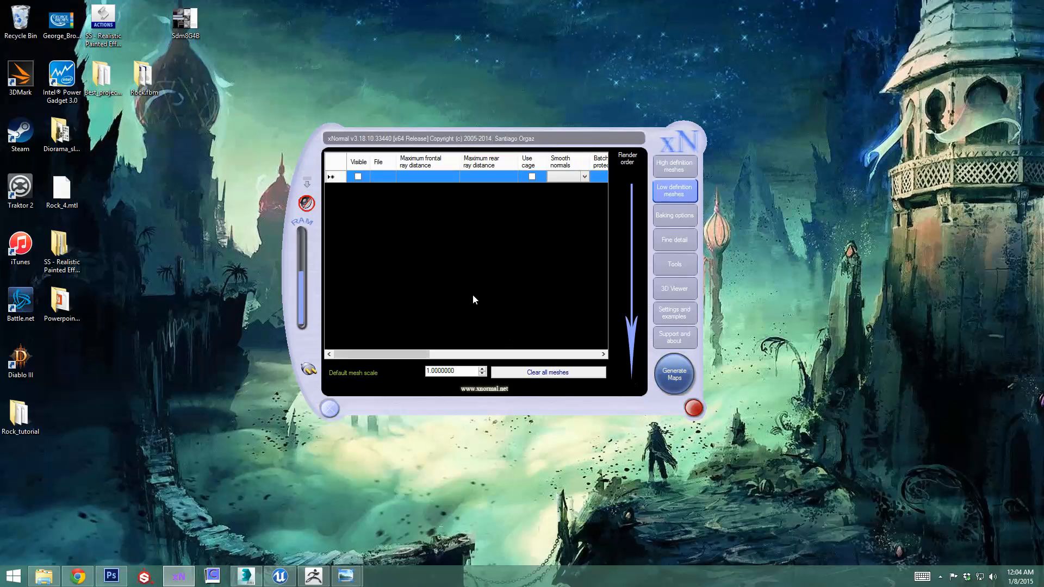
drag(533, 138, 519, 137)
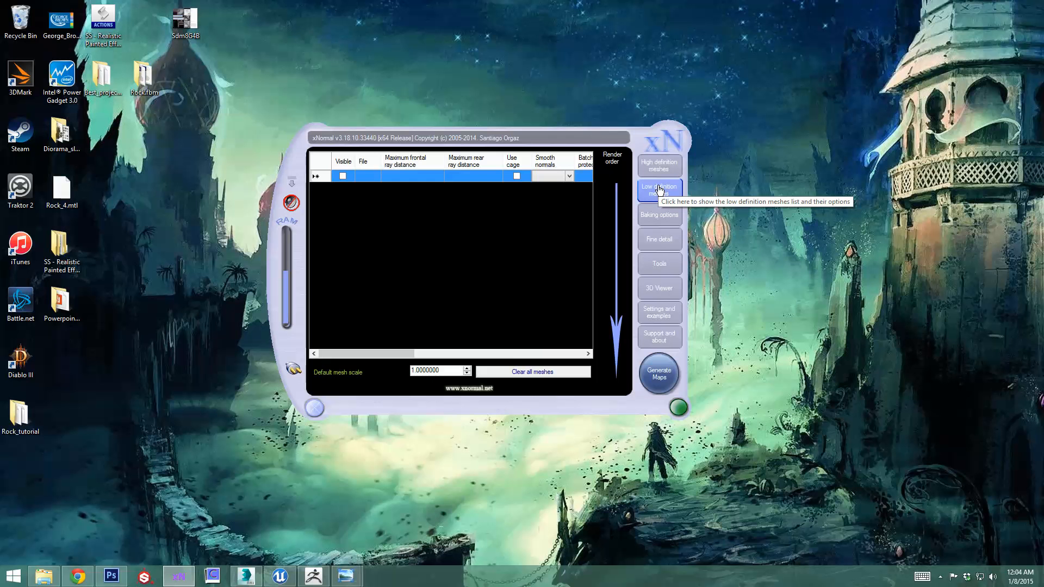
drag(567, 138, 604, 139)
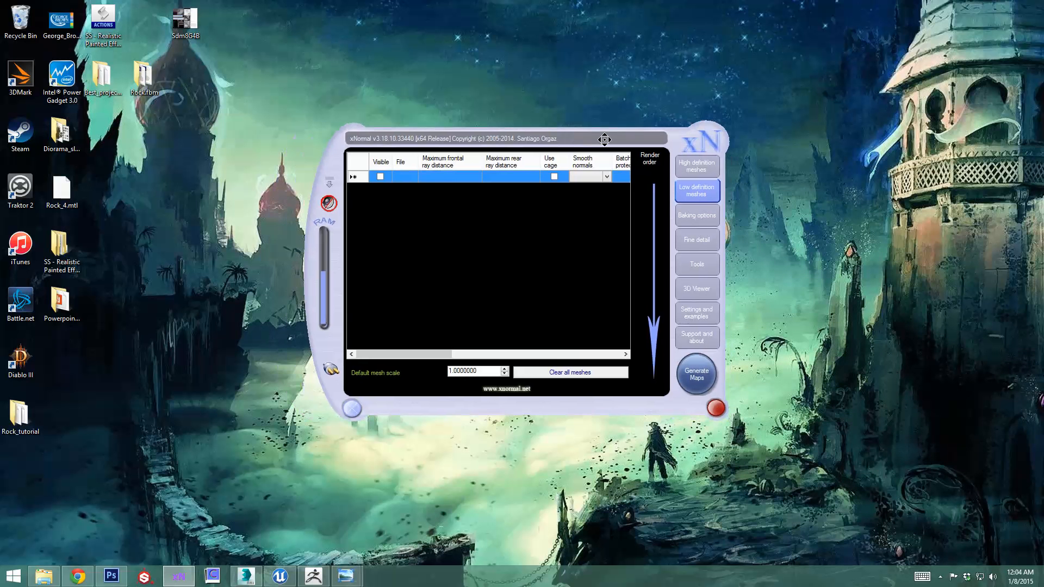
click(704, 168)
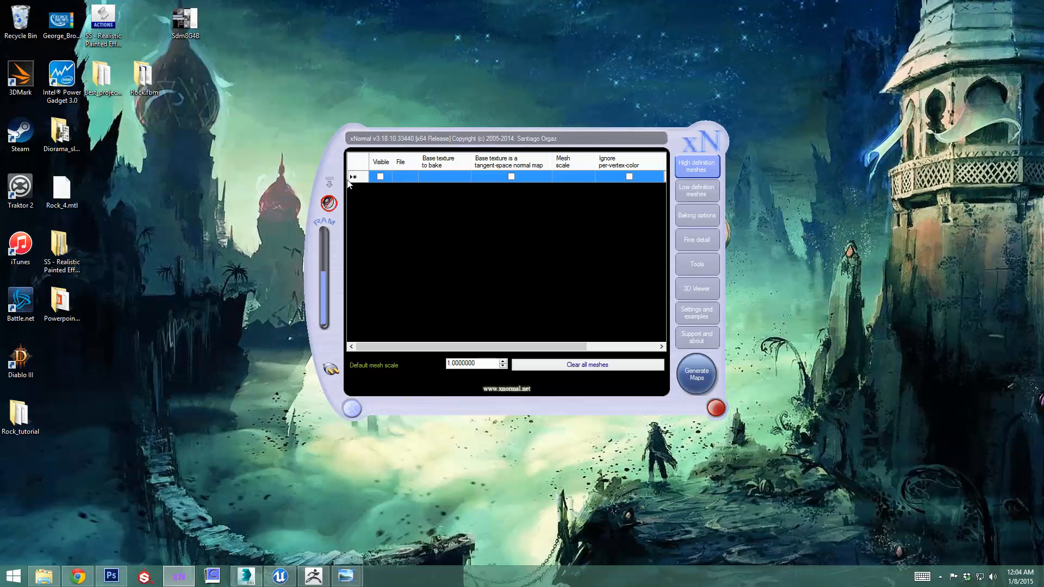
- Add Rock_High.obj from the Rock_tutorial folder as a high definition mesh and bring up the mesh commands for the empty row
right_click(459, 182)
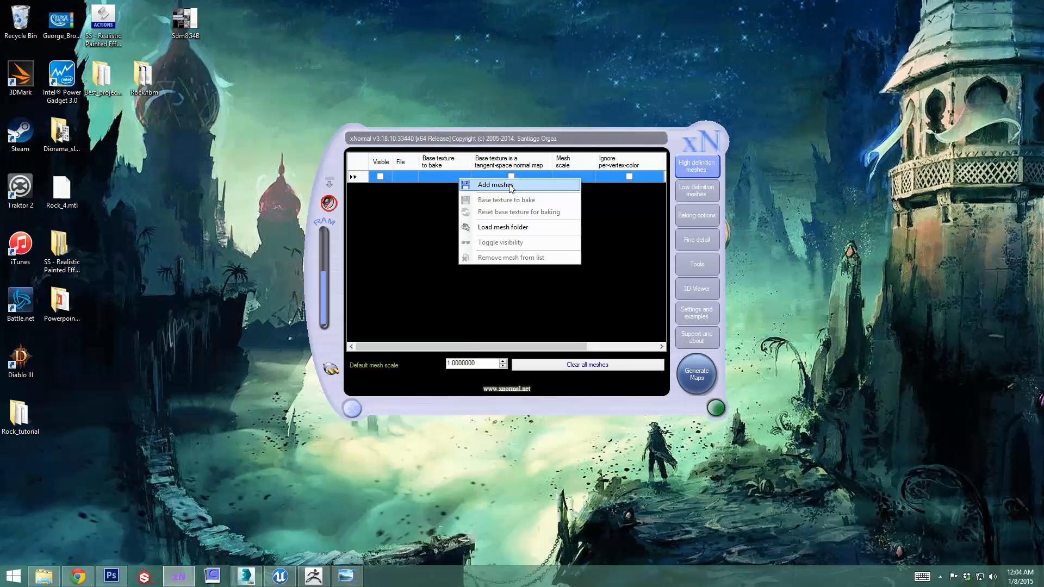
click(520, 185)
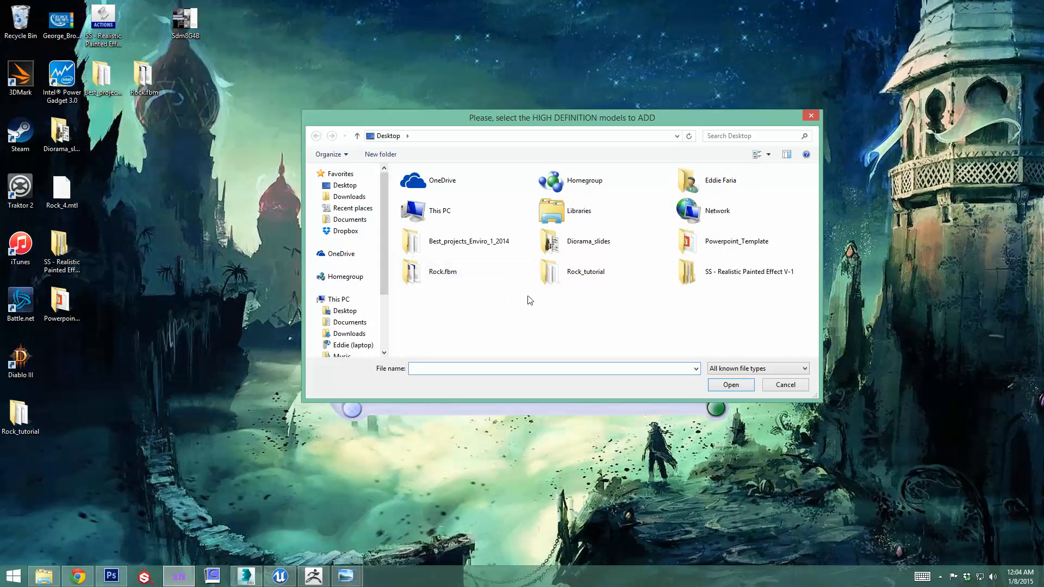
double_click(596, 280)
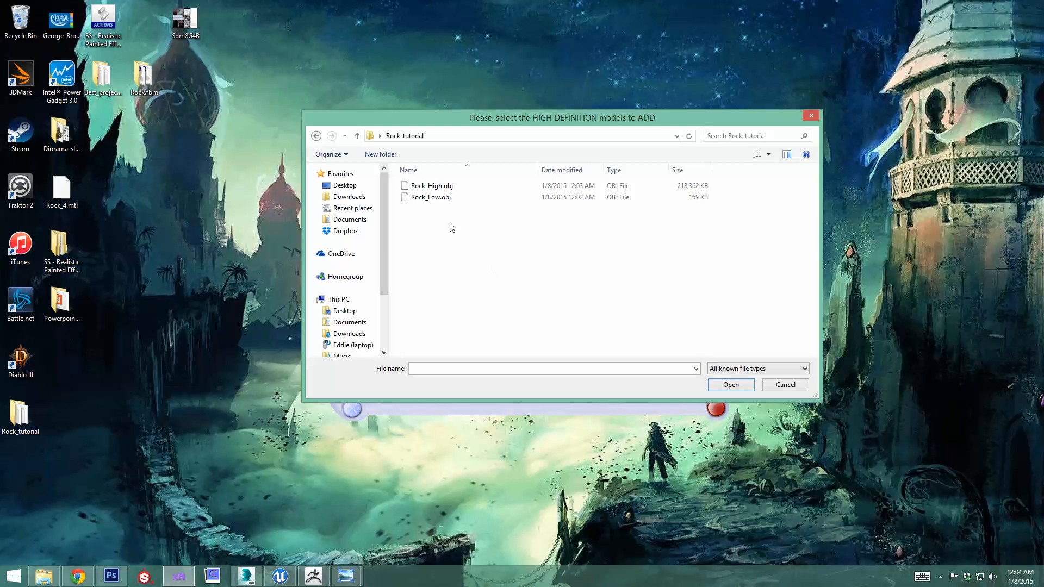
click(430, 187)
click(731, 385)
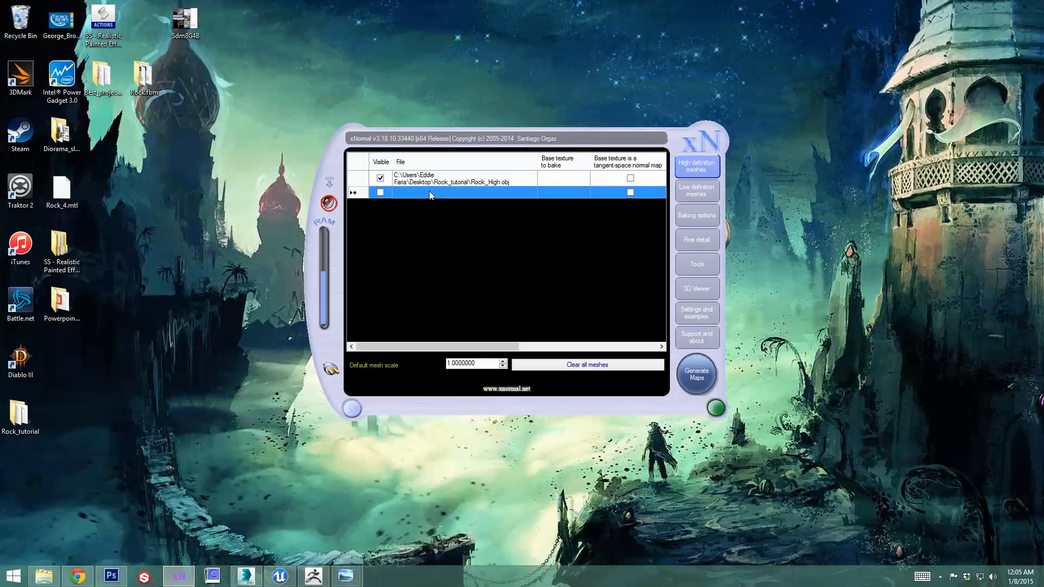
right_click(456, 194)
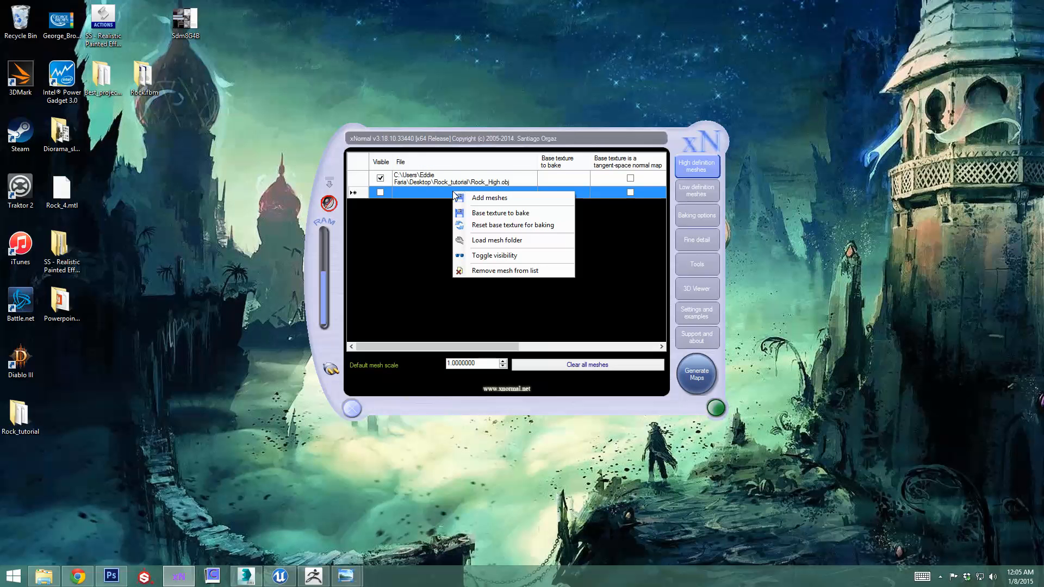
- Dismiss the mesh commands and add Rock_Low.obj as a low definition mesh
click(429, 253)
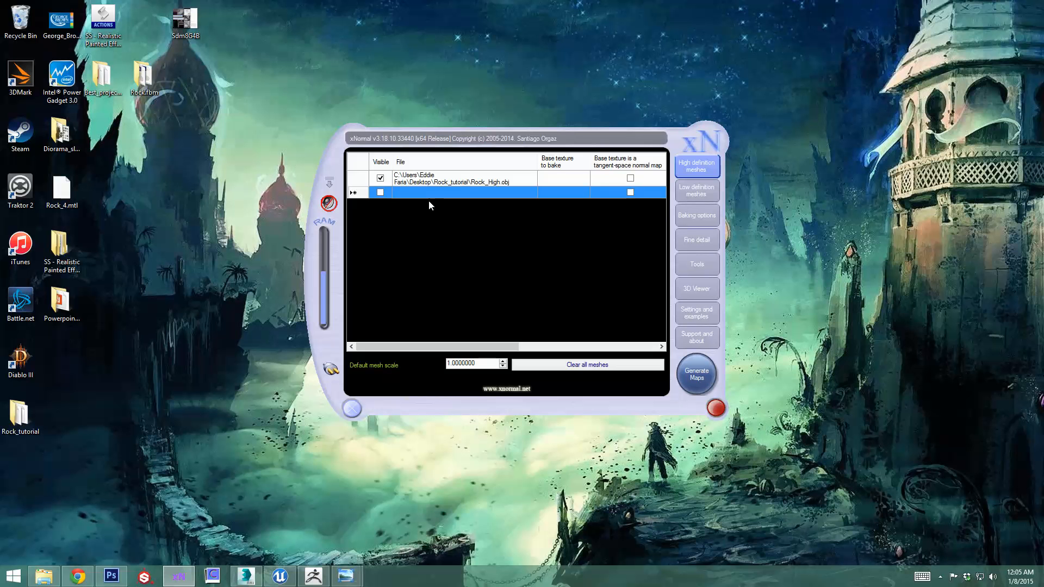
click(695, 190)
right_click(447, 178)
click(489, 183)
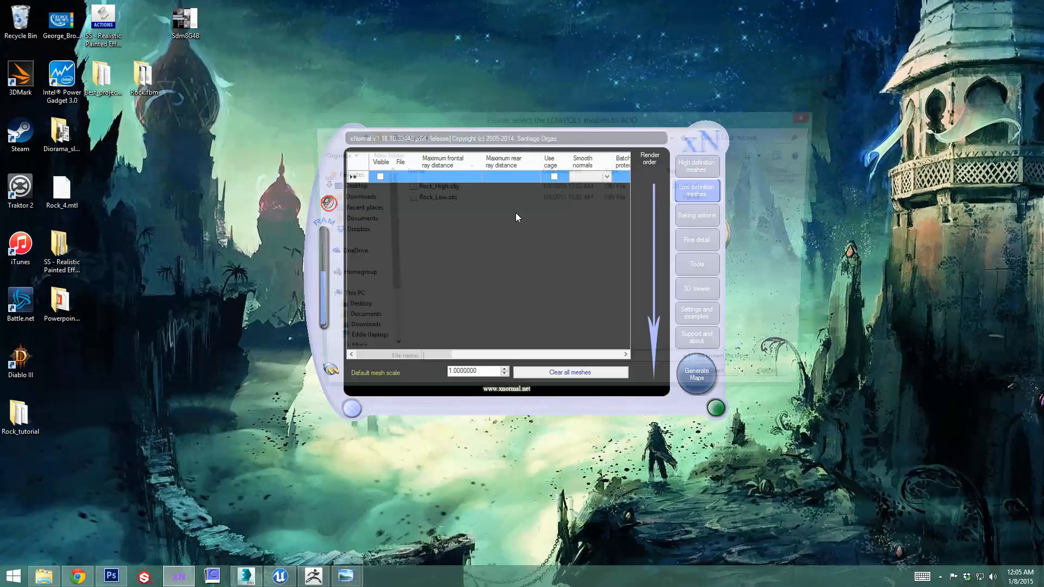
click(430, 197)
click(730, 386)
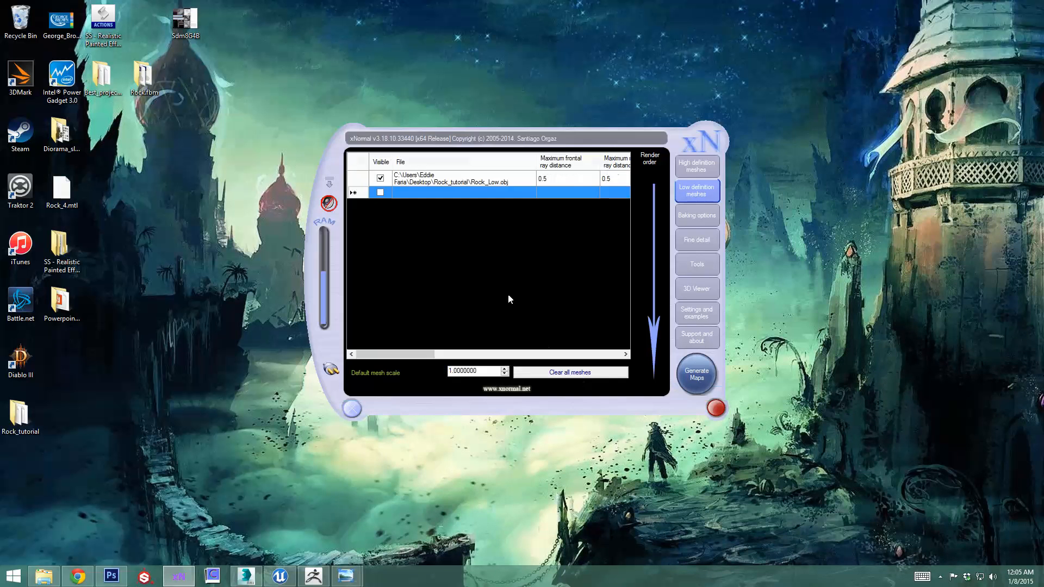
- Review the high definition and low definition mesh lists and reposition the window
click(701, 167)
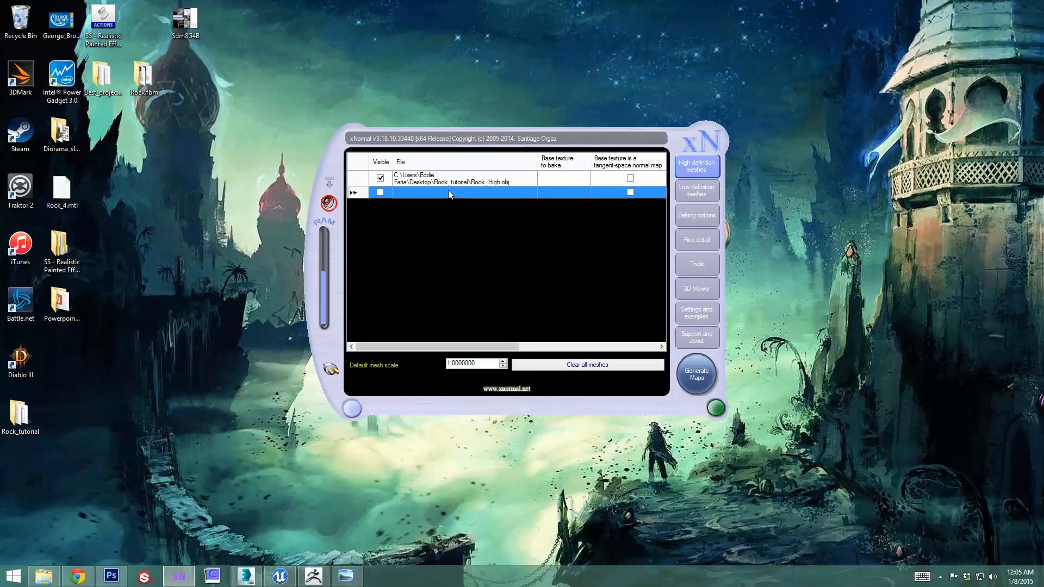
click(696, 190)
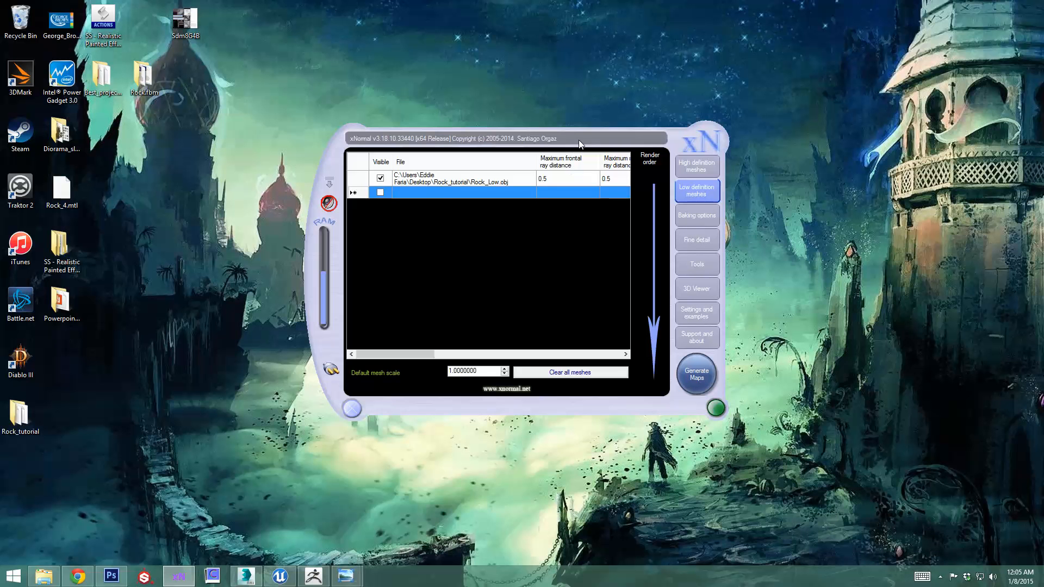
drag(578, 140, 569, 126)
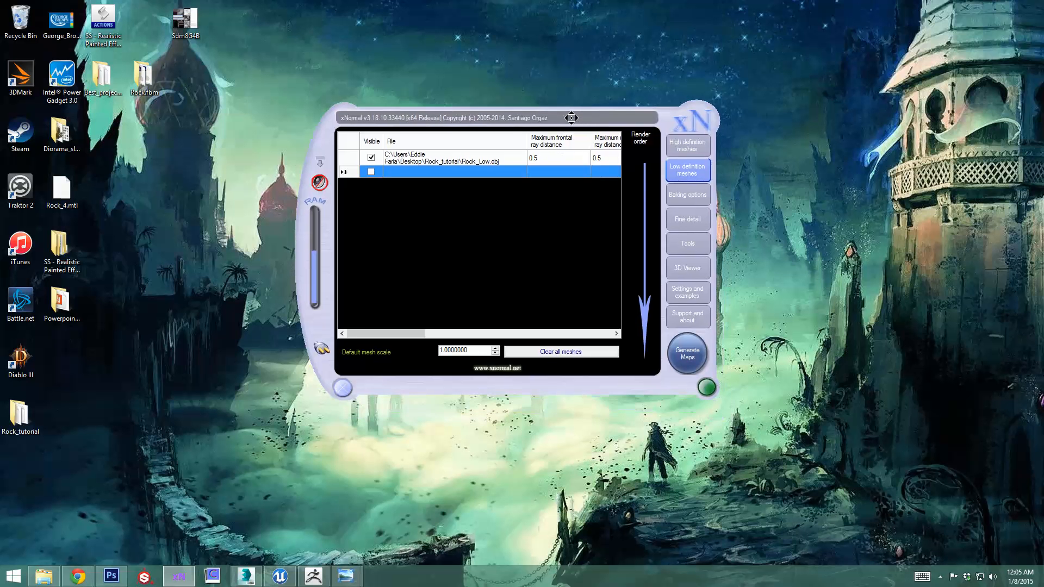
- Show the baking options, reposition the window and choose the Default bucket renderer
click(688, 203)
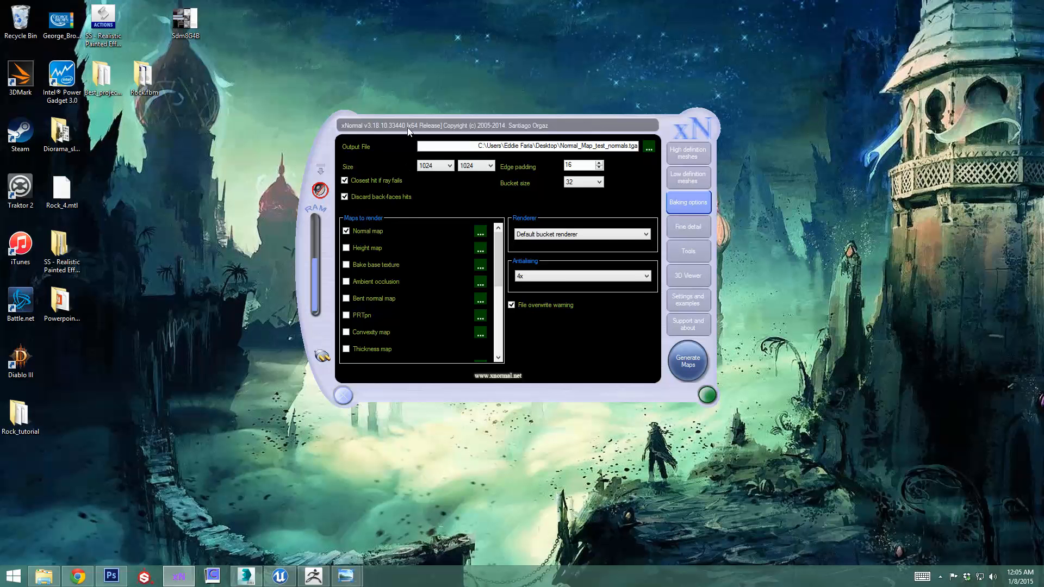
mouse_move(413, 123)
mouse_down()
mouse_move(447, 118)
mouse_move(422, 105)
mouse_up()
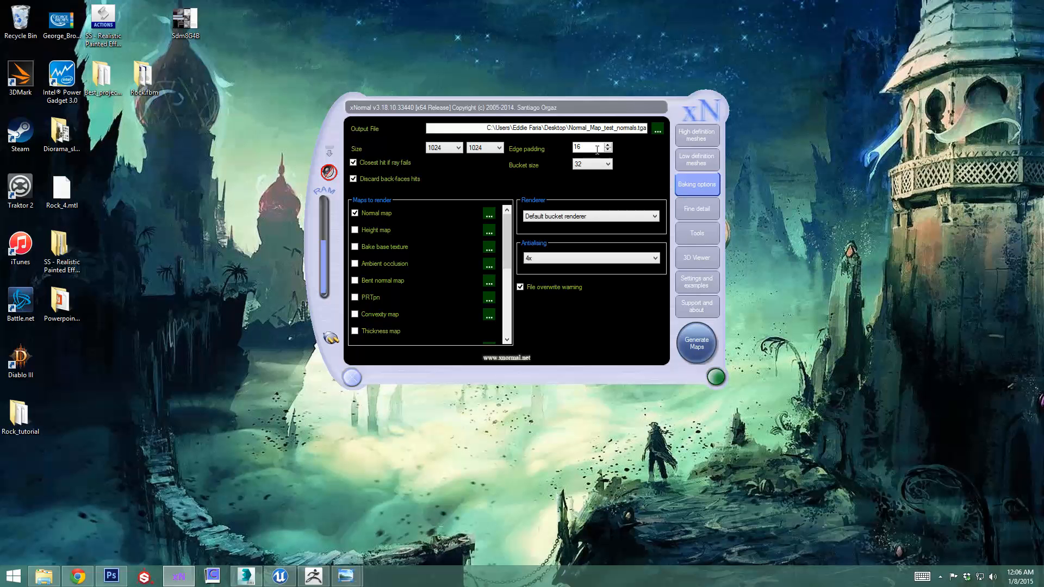
drag(573, 106, 566, 105)
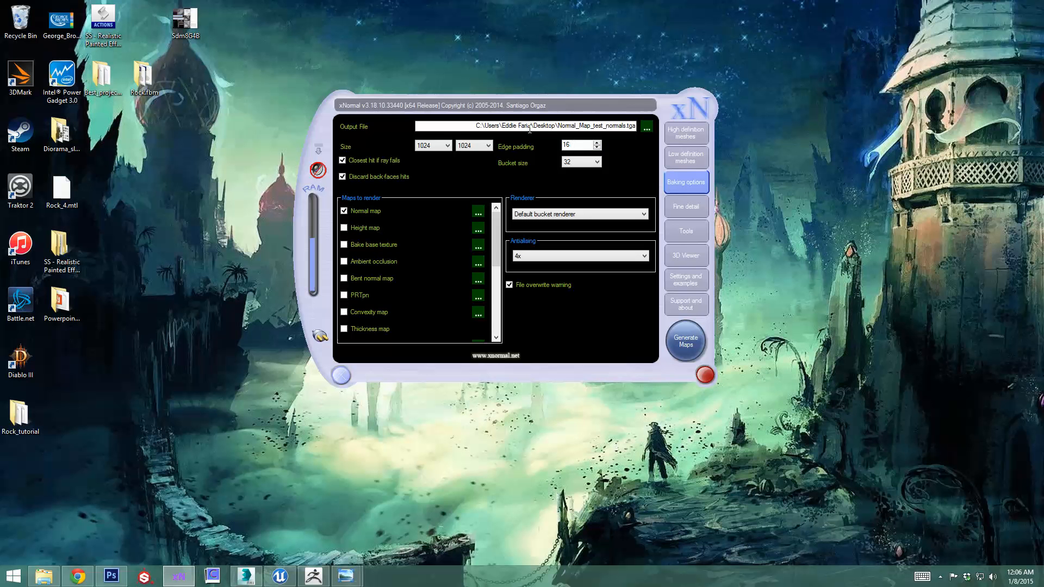
drag(560, 103, 547, 83)
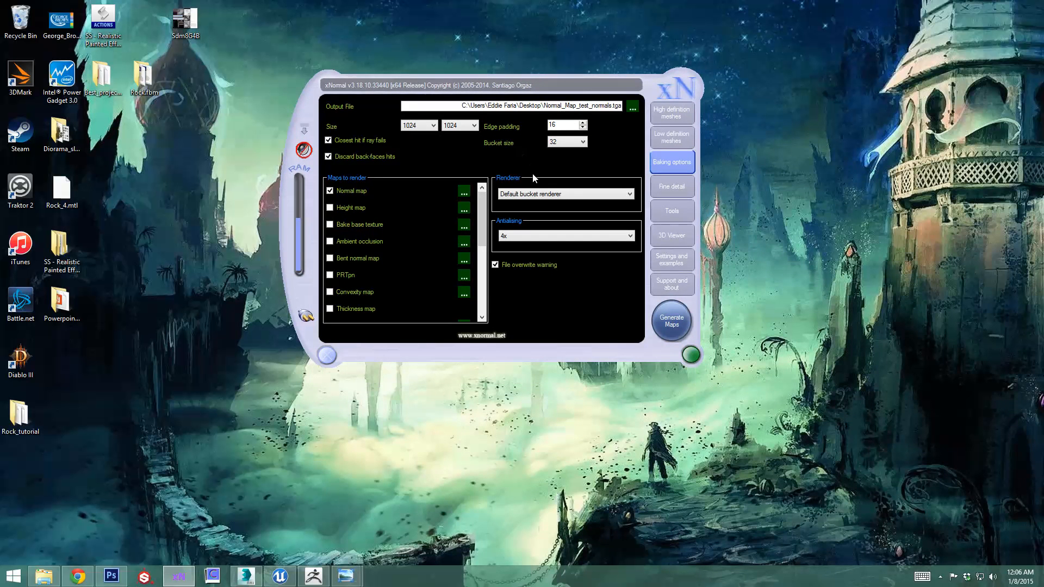
click(549, 195)
click(548, 196)
click(530, 194)
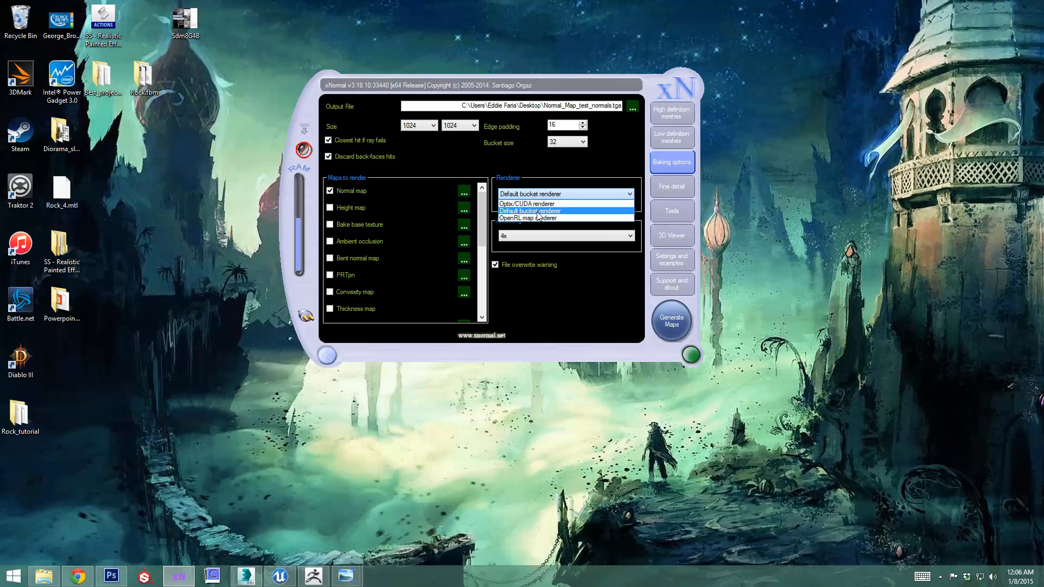
click(511, 212)
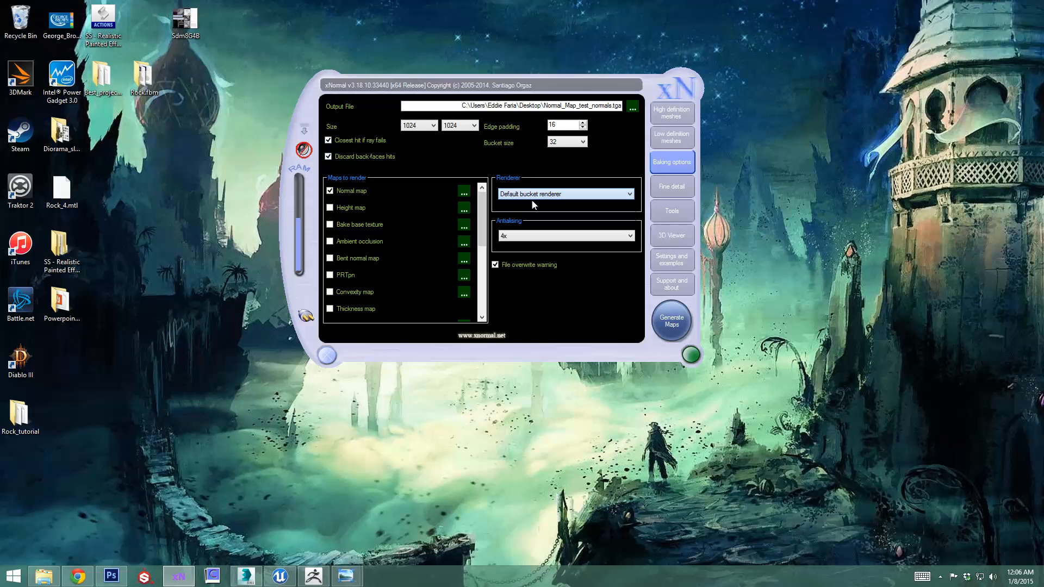
- Set the bake's antialiasing to 4x
click(534, 235)
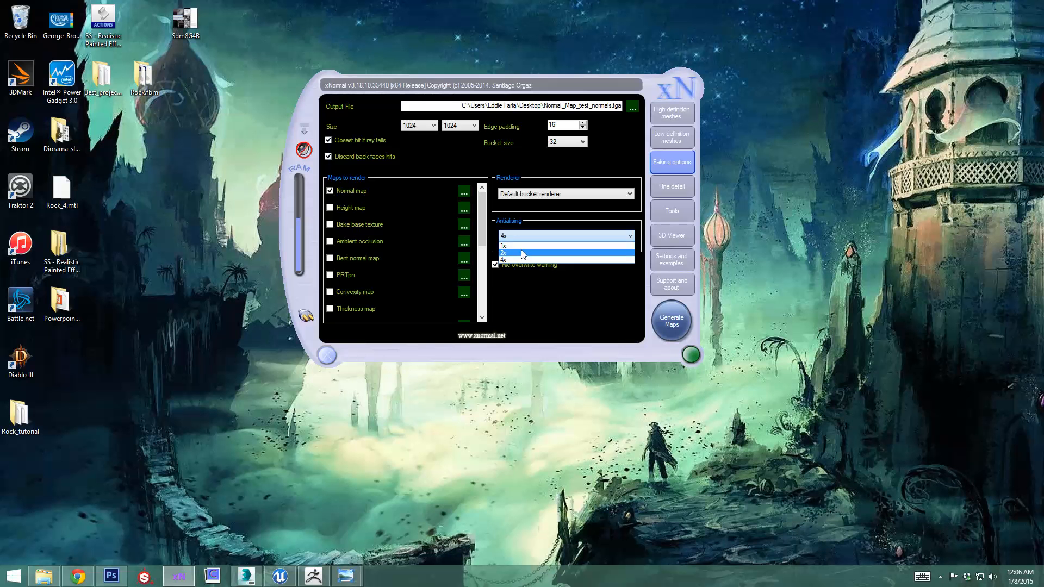
click(513, 259)
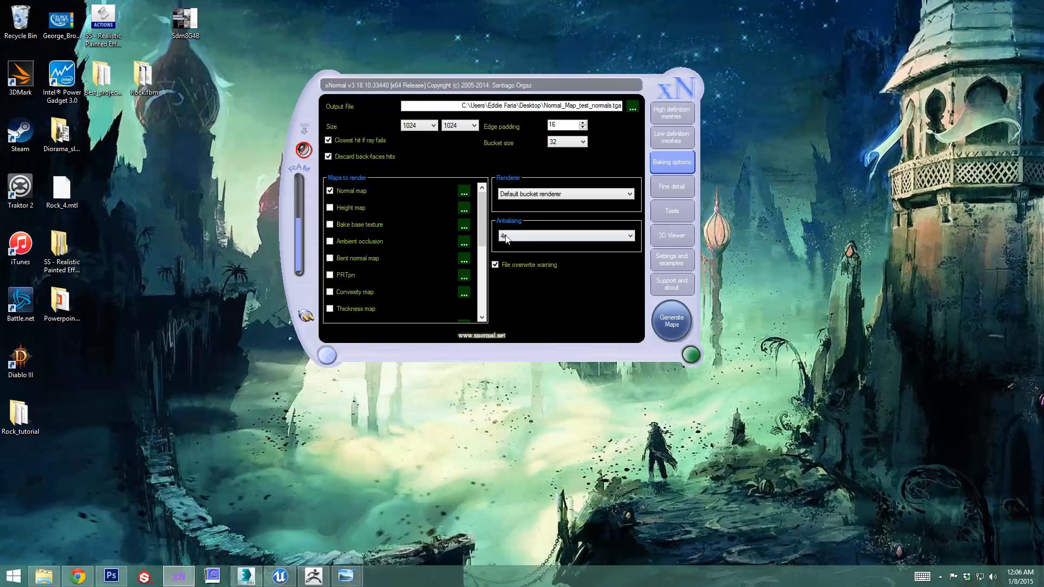
click(508, 237)
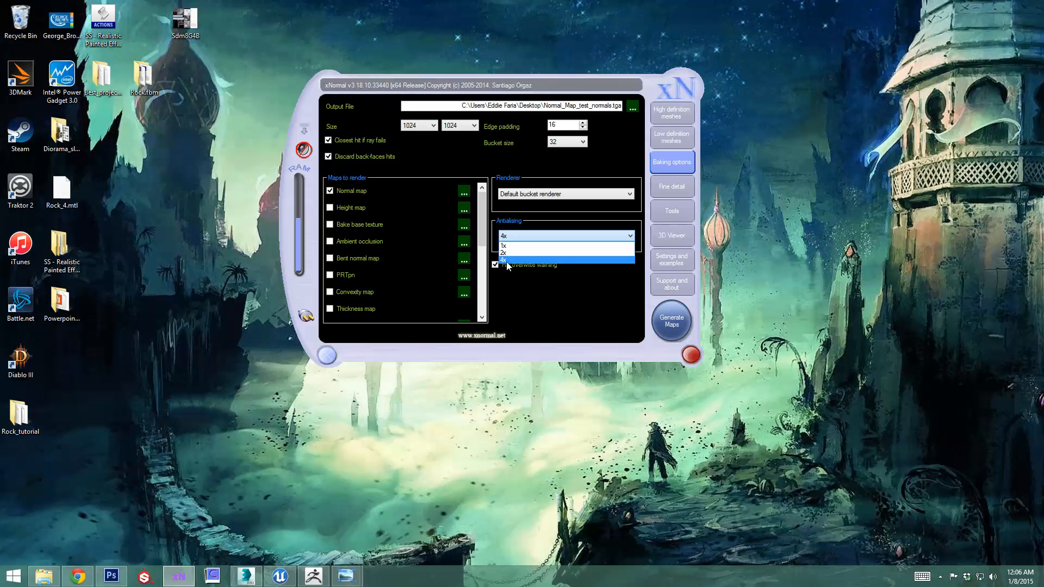
click(510, 261)
drag(478, 93, 472, 105)
click(509, 248)
click(499, 271)
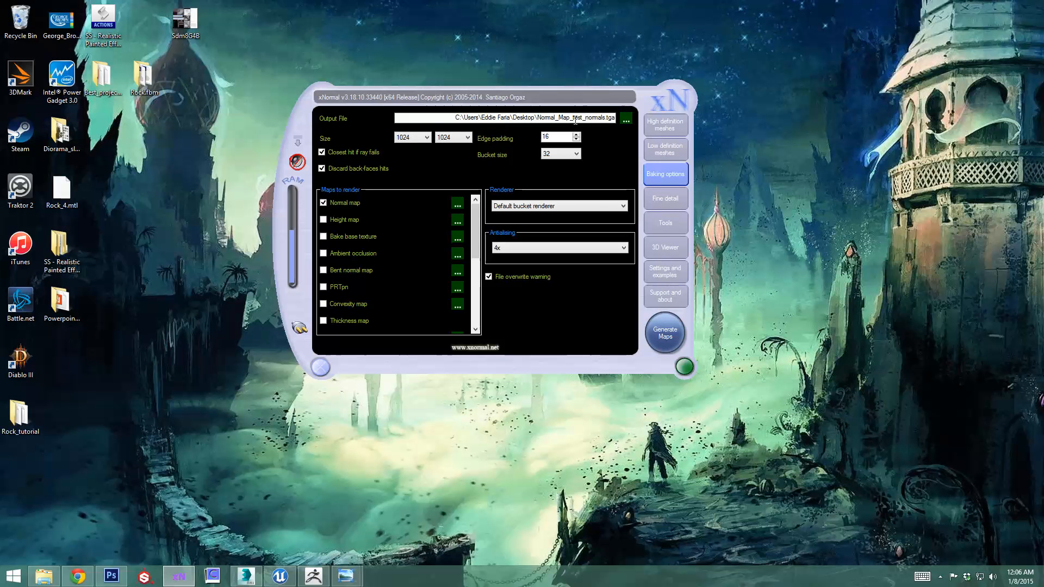
- Set the bake output file to Normal_map.tga in the Rock_tutorial folder
click(625, 118)
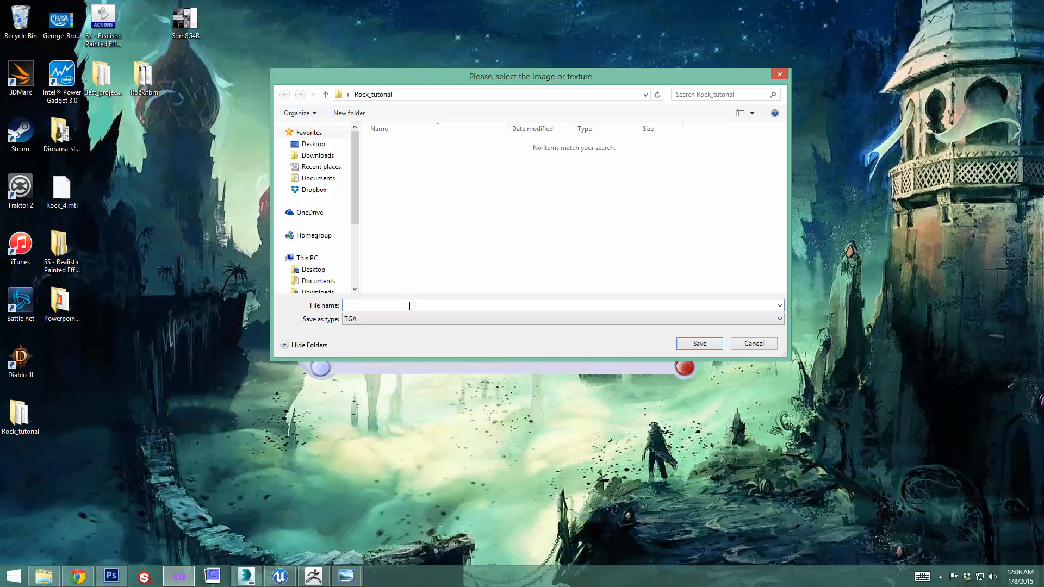
text(NOtr)
click(699, 344)
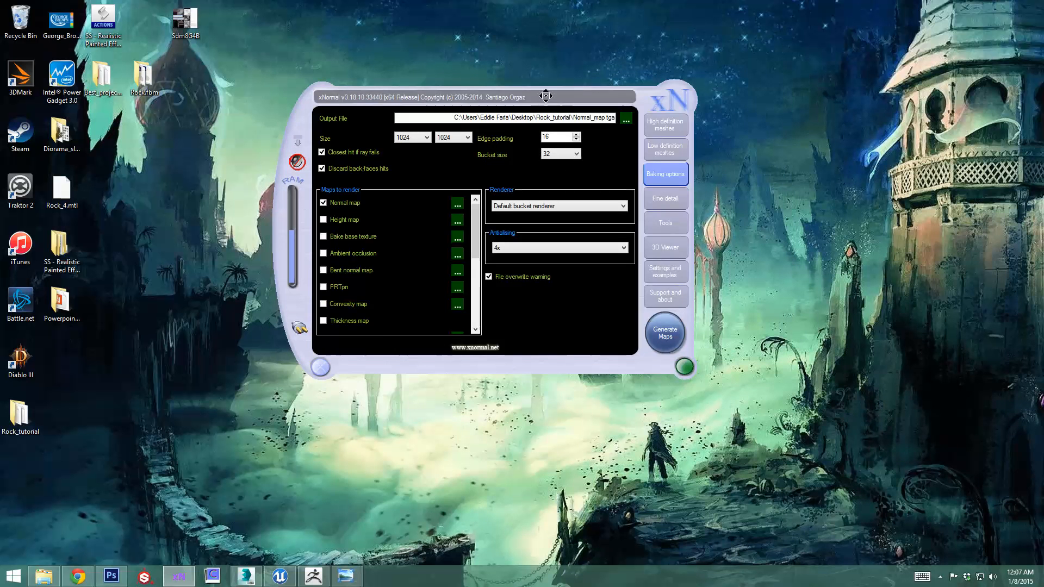
- Move the window aside, generate the rock's normal map, and close the preview after viewing the result
drag(548, 98, 415, 170)
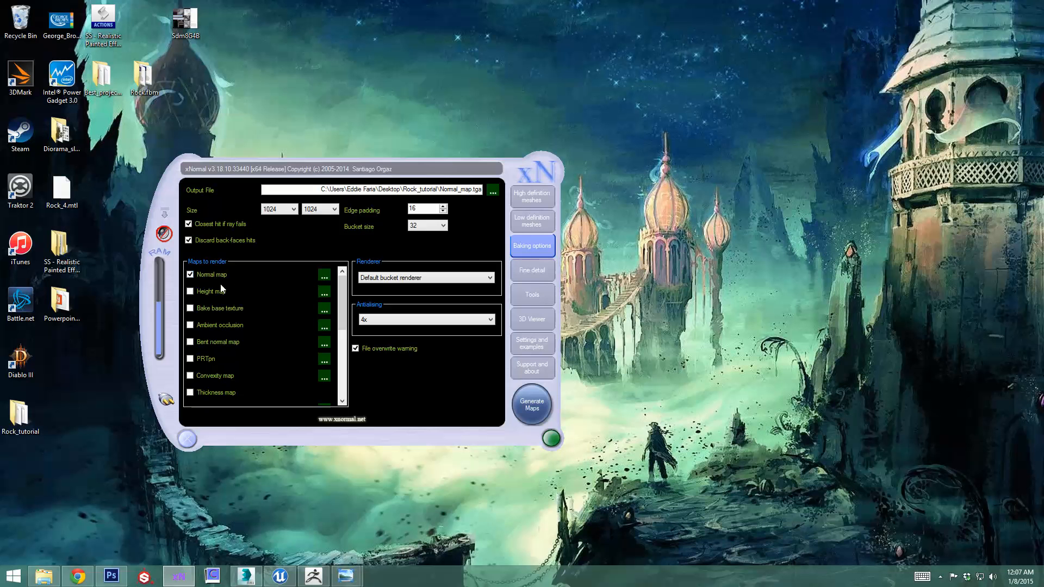
click(531, 409)
drag(484, 118, 513, 78)
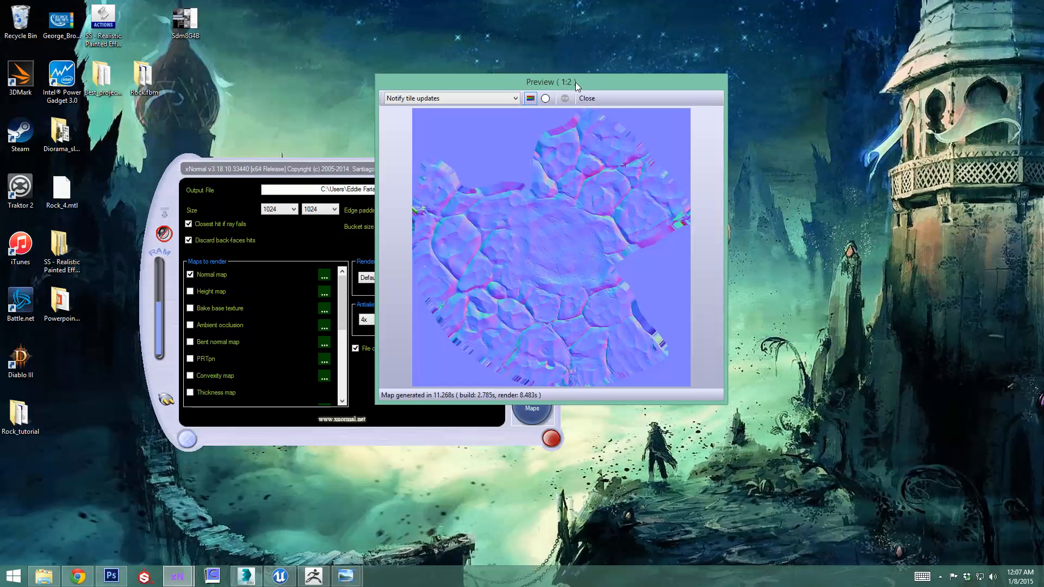
drag(575, 83, 604, 89)
click(614, 104)
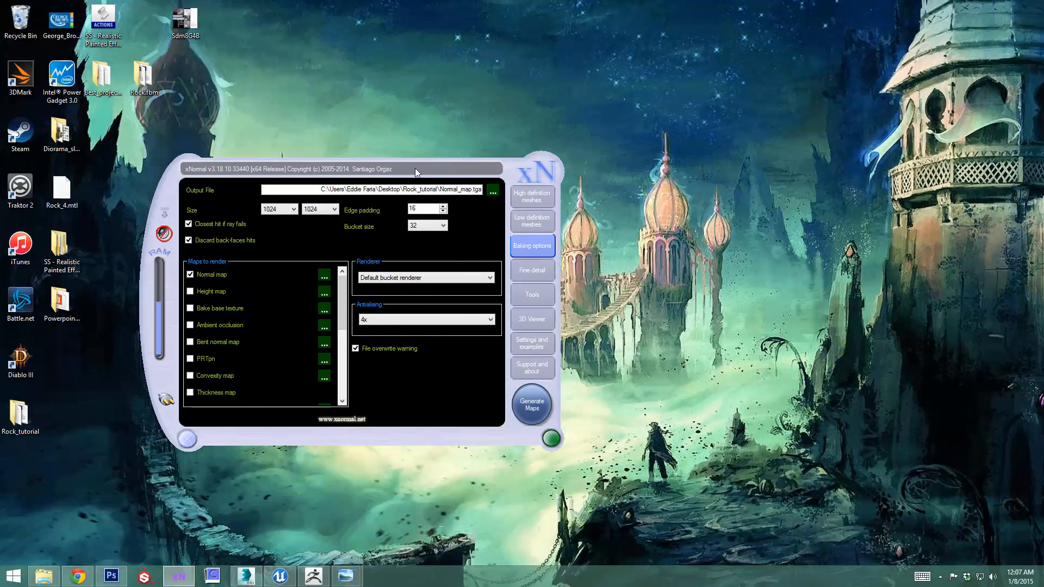
- Reposition the window, show the 3D viewer options and launch the viewer with Rock_Low.obj as the lowpoly mesh
drag(415, 168, 490, 142)
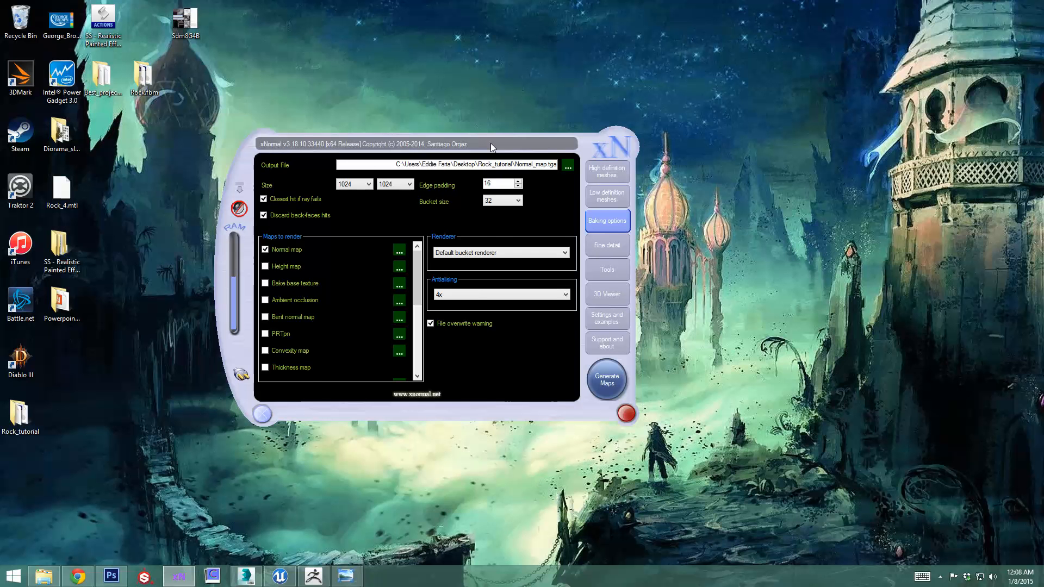
drag(490, 142, 532, 128)
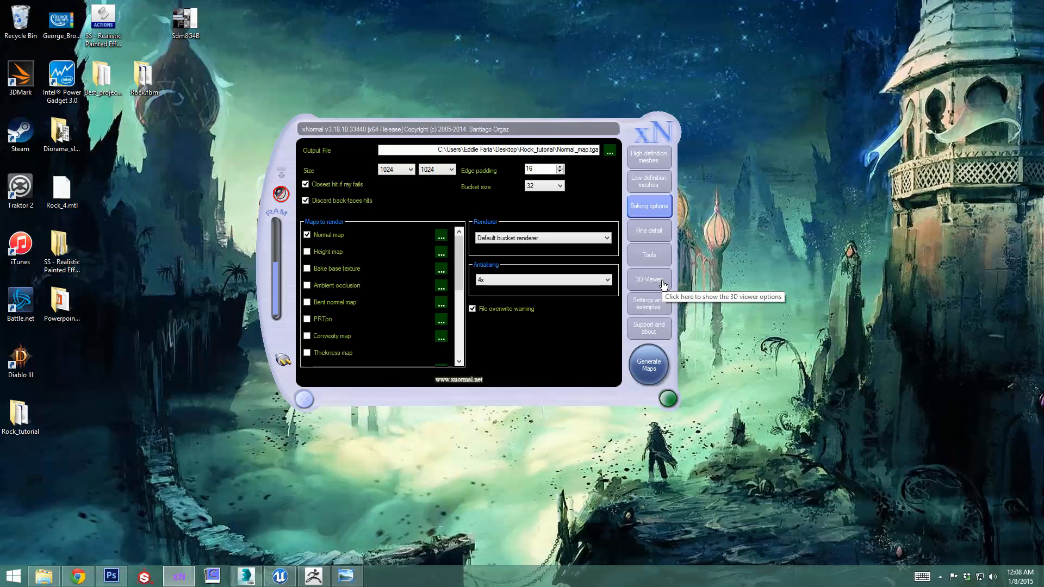
drag(574, 127, 558, 128)
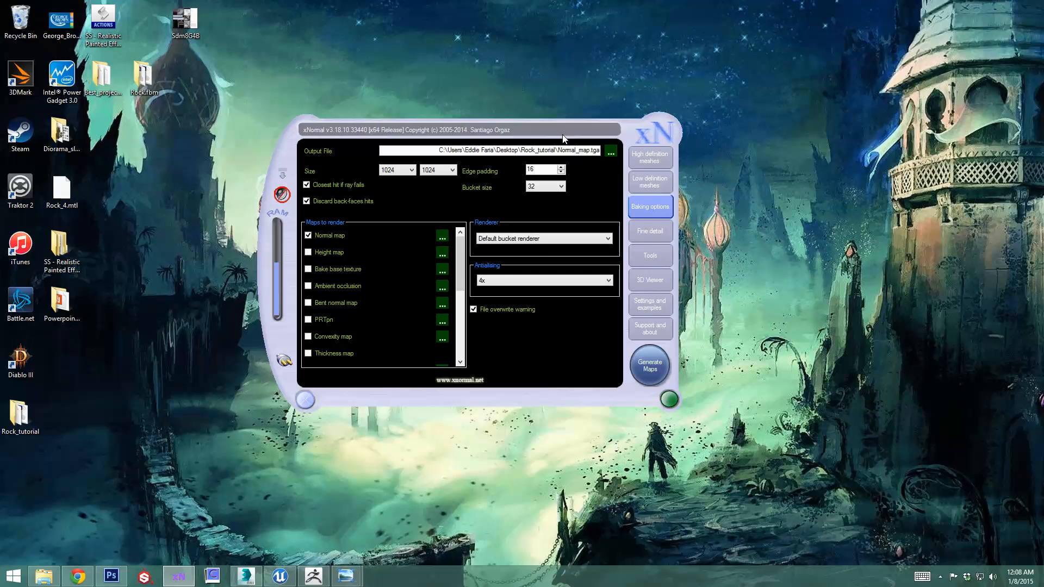
drag(559, 136, 595, 120)
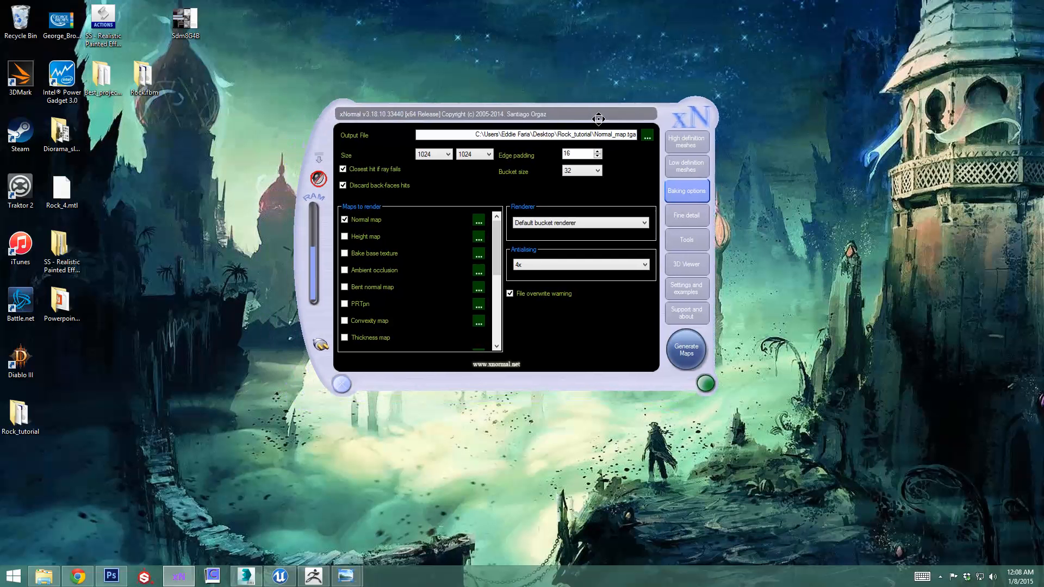
click(688, 265)
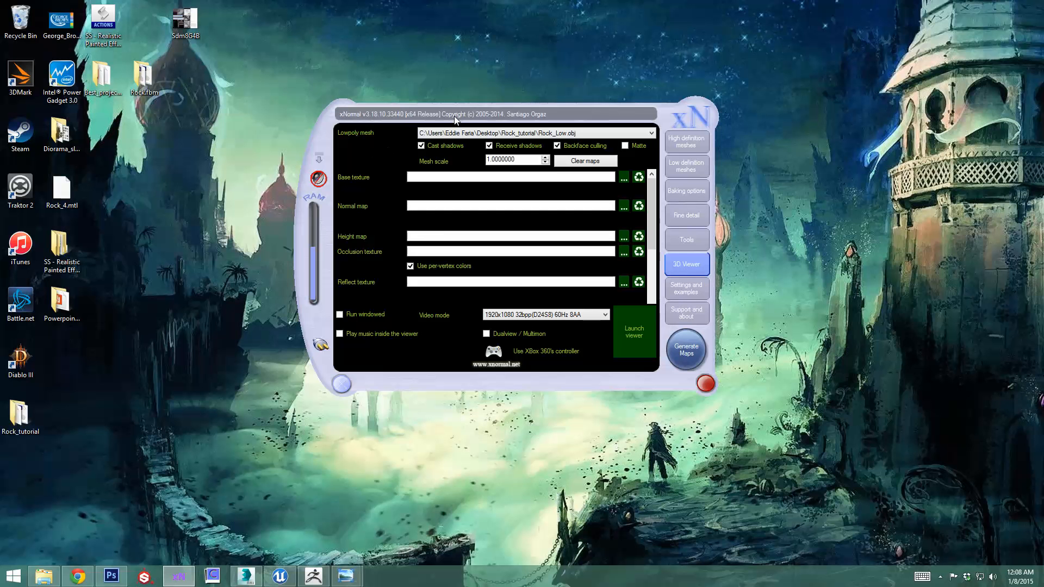
drag(467, 108, 443, 107)
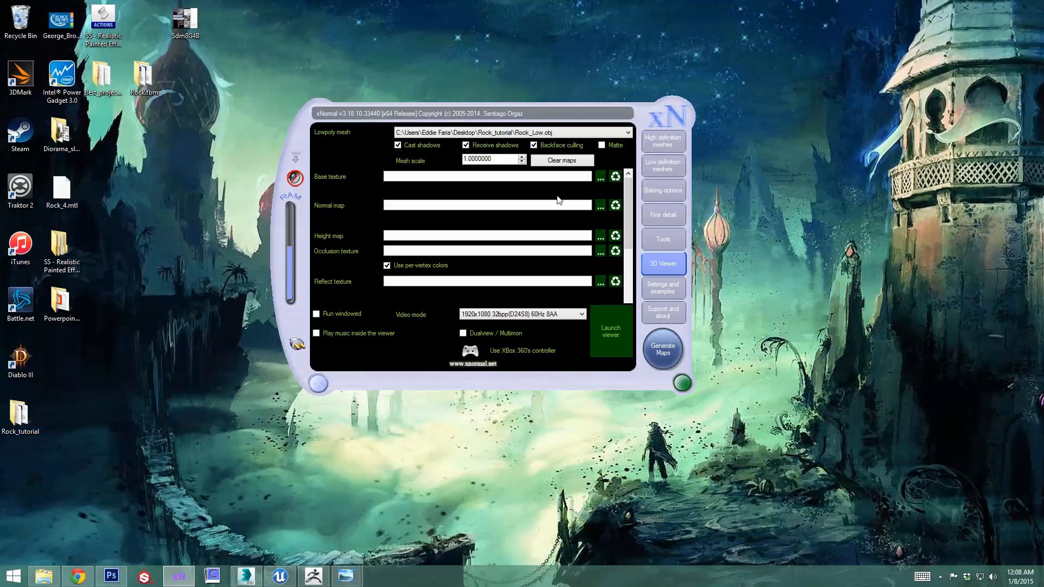
click(612, 334)
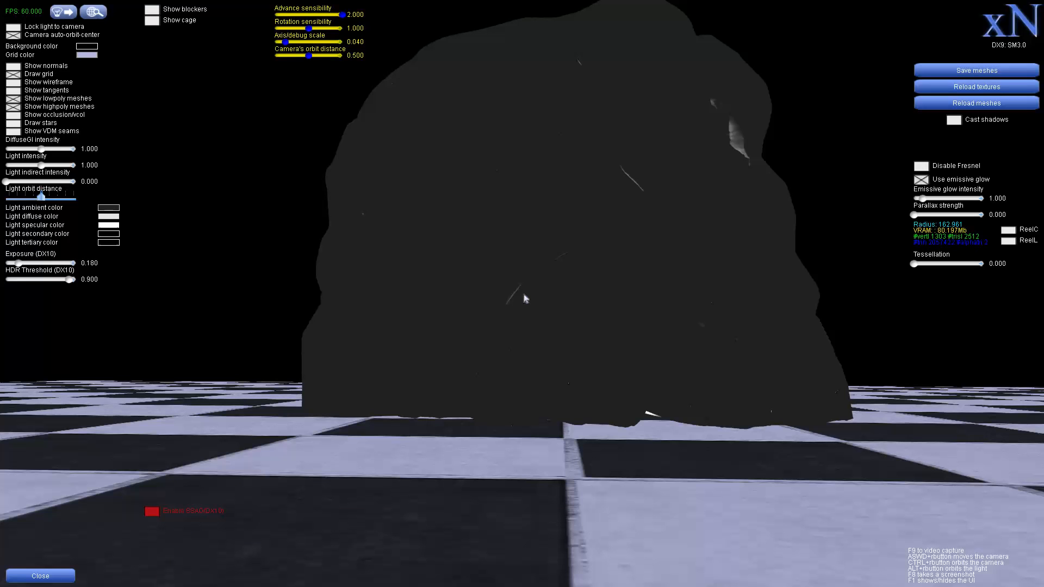
- Inspect the rock's normals in the 3D viewer and hide them again
right_drag(525, 298, 419, 260)
key(w)
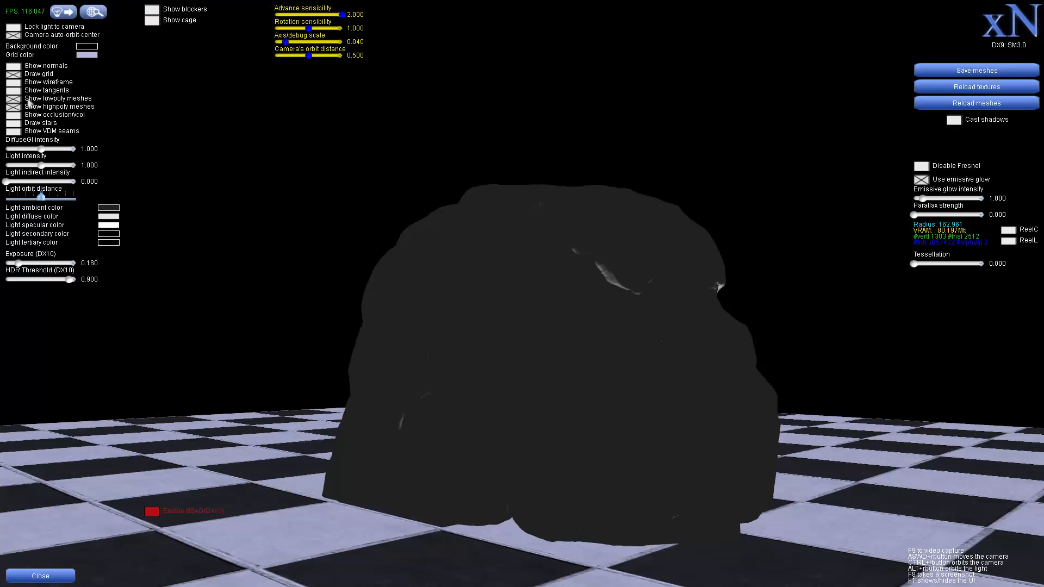
click(16, 69)
click(17, 70)
click(17, 69)
click(17, 70)
right_drag(382, 244, 344, 261)
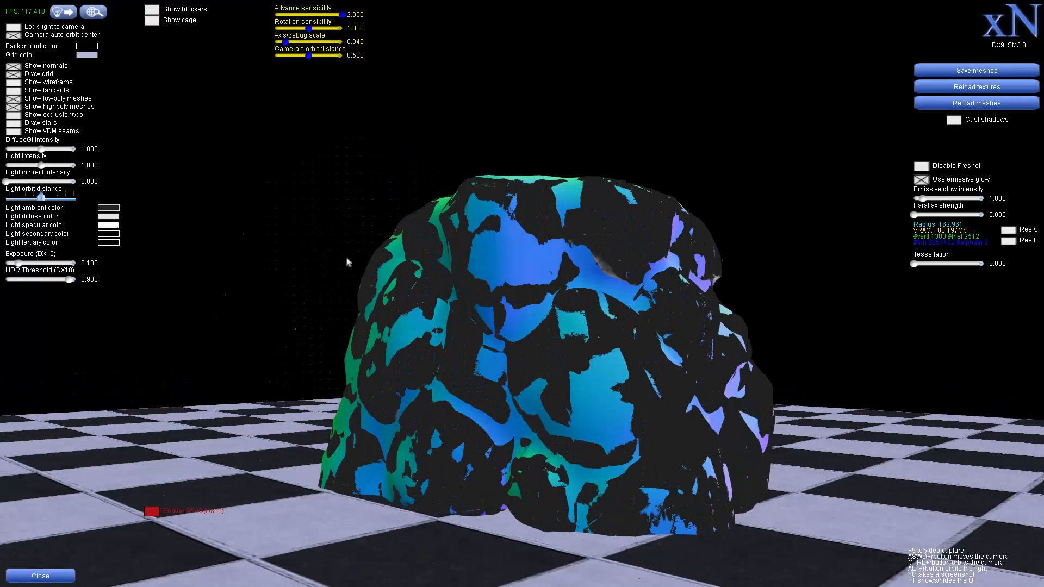
click(14, 71)
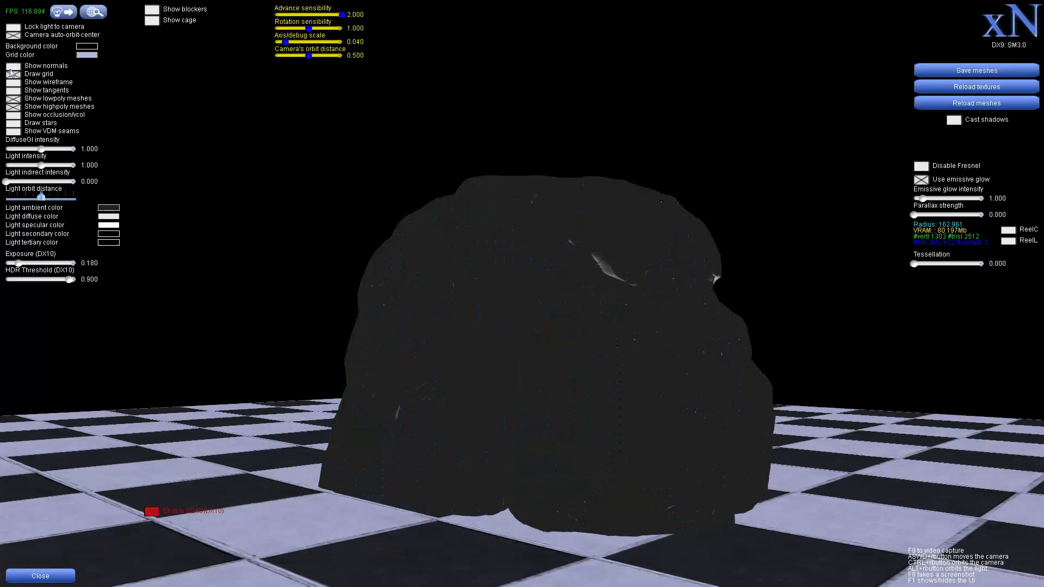
- Compare the rock's lowpoly and highpoly meshes by switching their display off and on, leaving both displayed
click(14, 107)
click(16, 108)
click(15, 101)
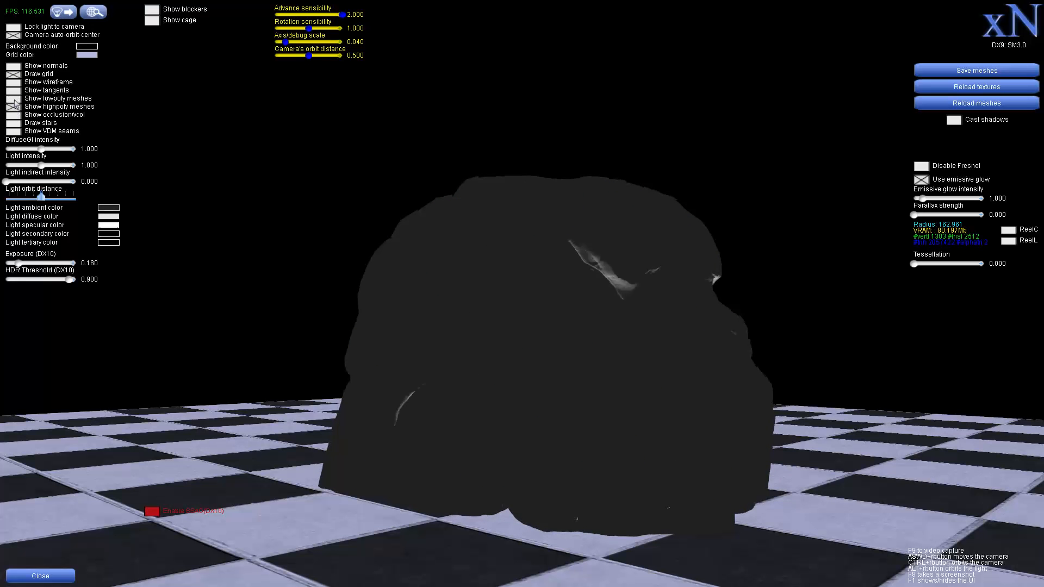
click(16, 66)
click(15, 116)
click(15, 107)
click(16, 99)
click(15, 116)
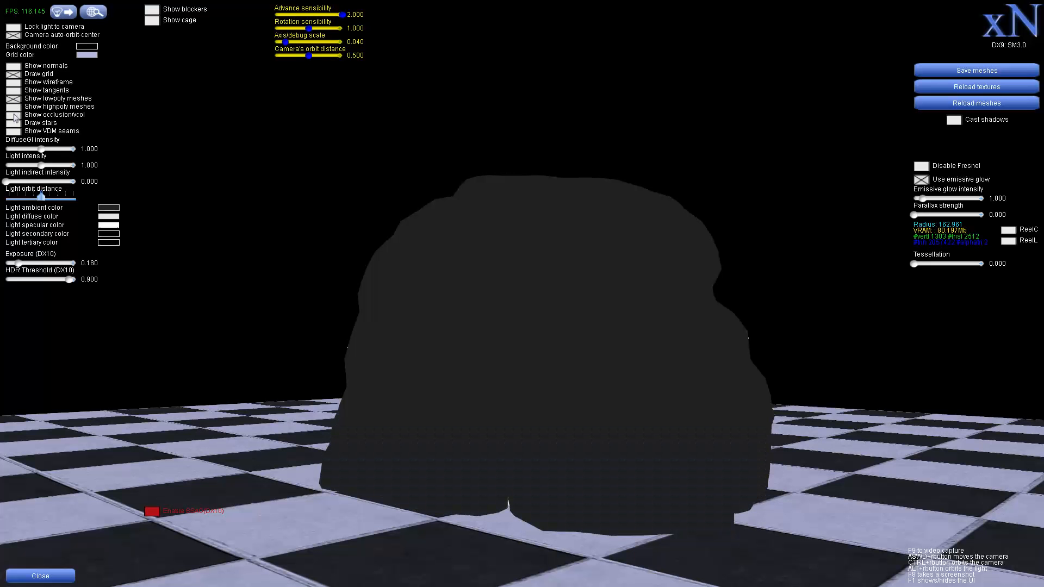
click(16, 108)
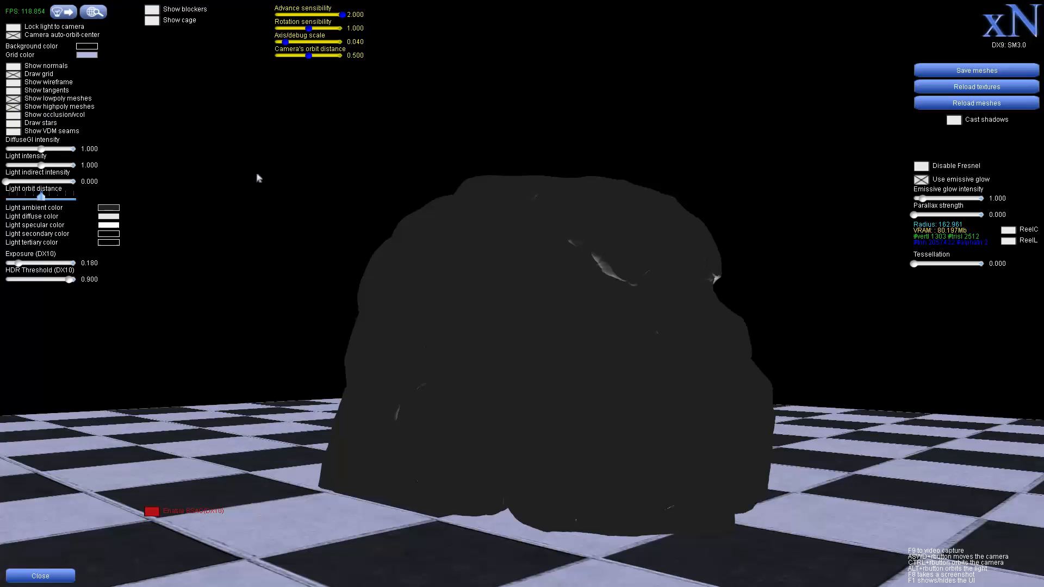
mouse_move(258, 178)
right_down()
mouse_move(319, 205)
mouse_move(305, 207)
mouse_move(329, 206)
mouse_move(268, 185)
right_up()
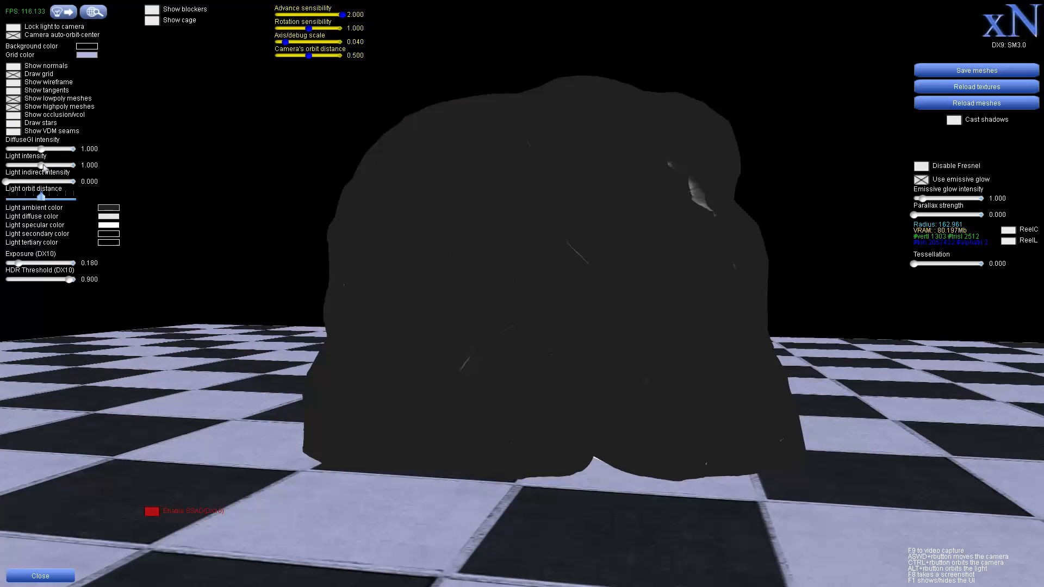
- Lower the light intensity to 0.938 and brighten the light ambient color to light gray so the rock shows more clearly
mouse_move(44, 168)
mouse_down()
mouse_move(68, 172)
mouse_move(39, 169)
mouse_up()
right_drag(451, 290, 337, 291)
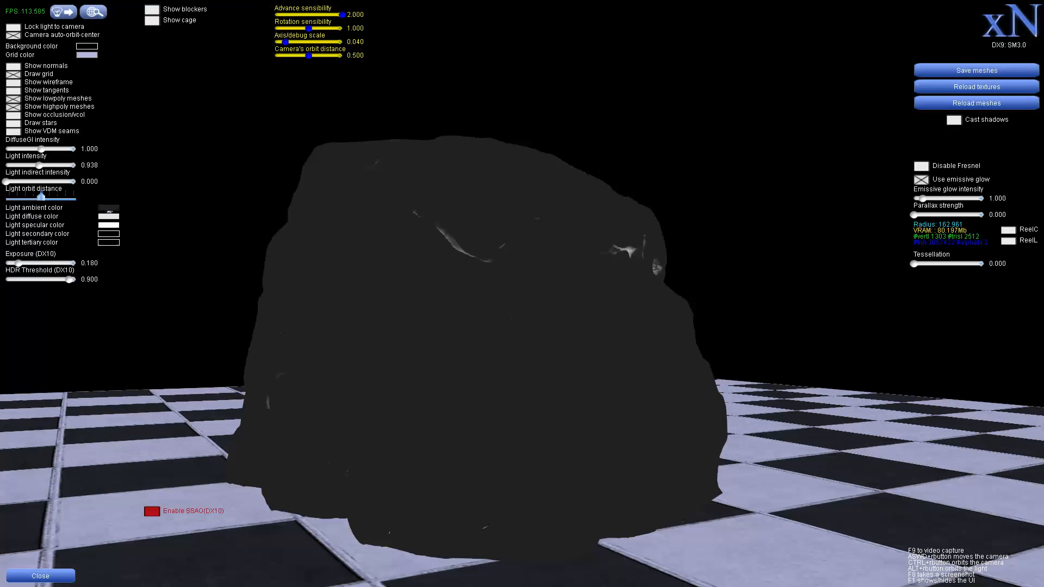
click(108, 207)
mouse_move(236, 60)
mouse_down()
mouse_move(241, 43)
mouse_move(240, 54)
mouse_up()
click(35, 167)
right_drag(489, 293, 471, 379)
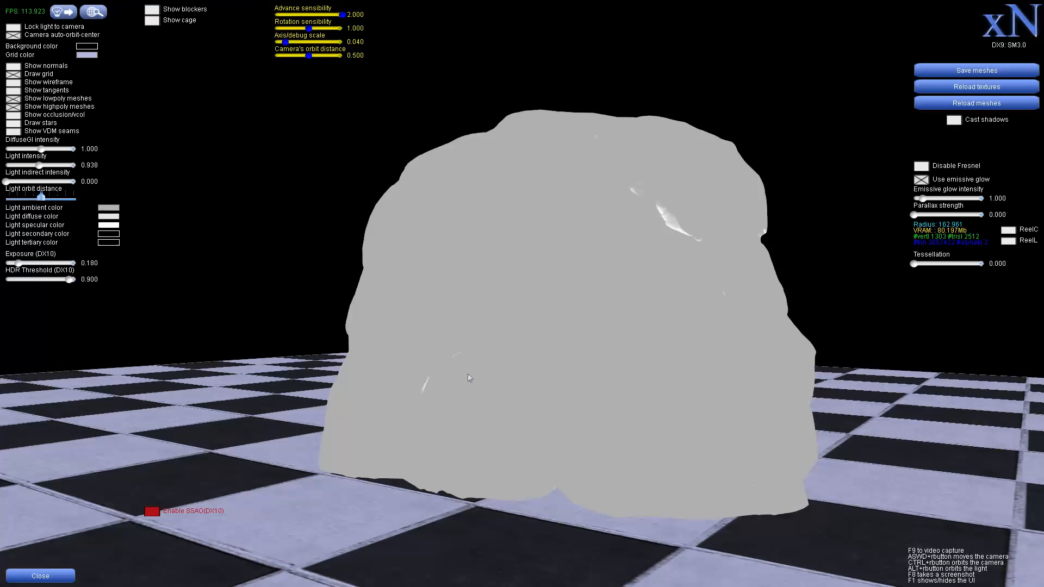
key(s)
right_drag(578, 242, 644, 226)
key(w)
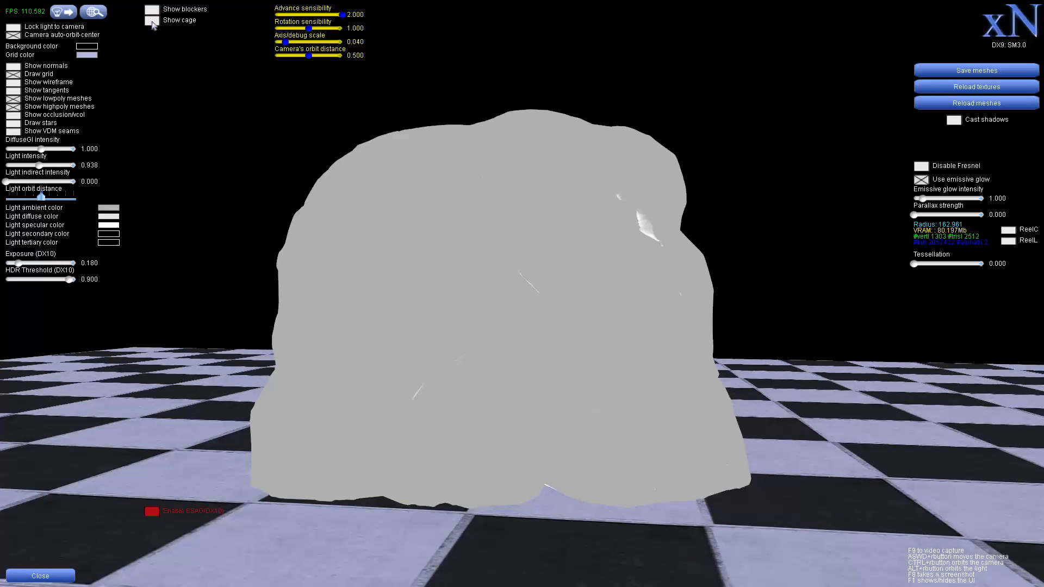
- Show the cage around the rock and extrude it globally outward until it encloses nearly all of the highpoly mesh, checking several sides
click(151, 21)
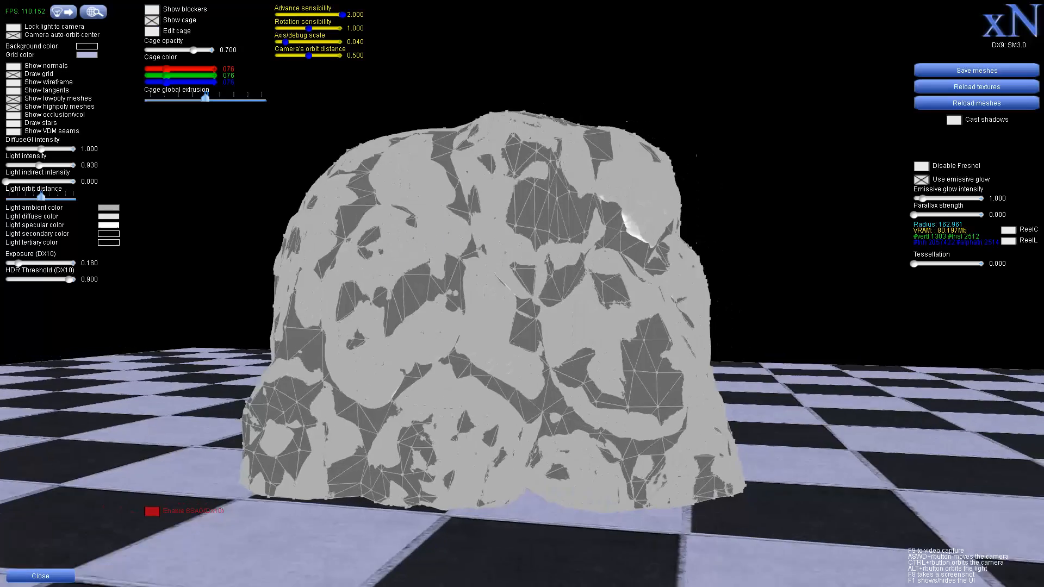
right_drag(521, 294, 475, 254)
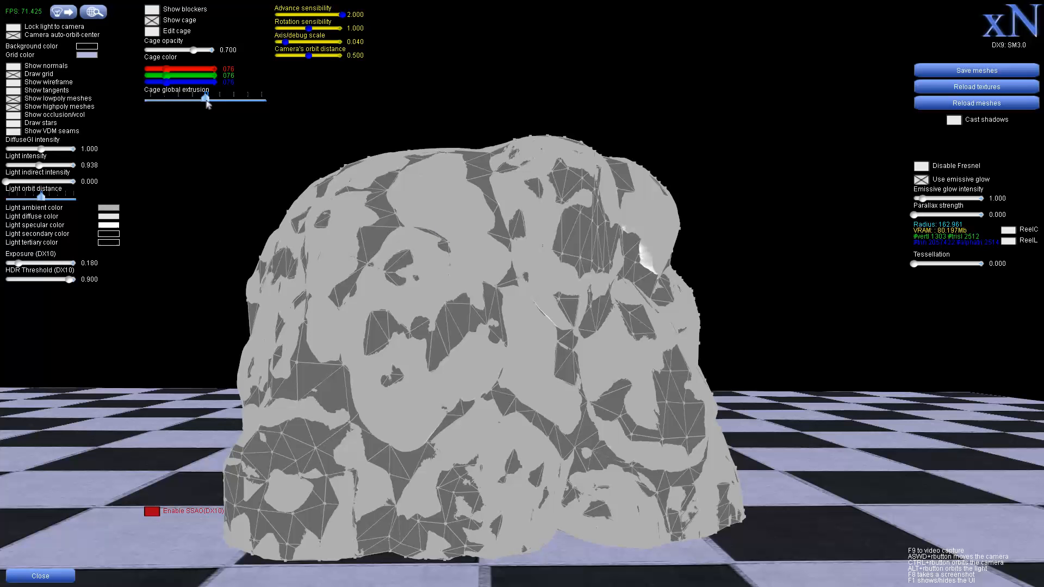
drag(207, 102, 251, 104)
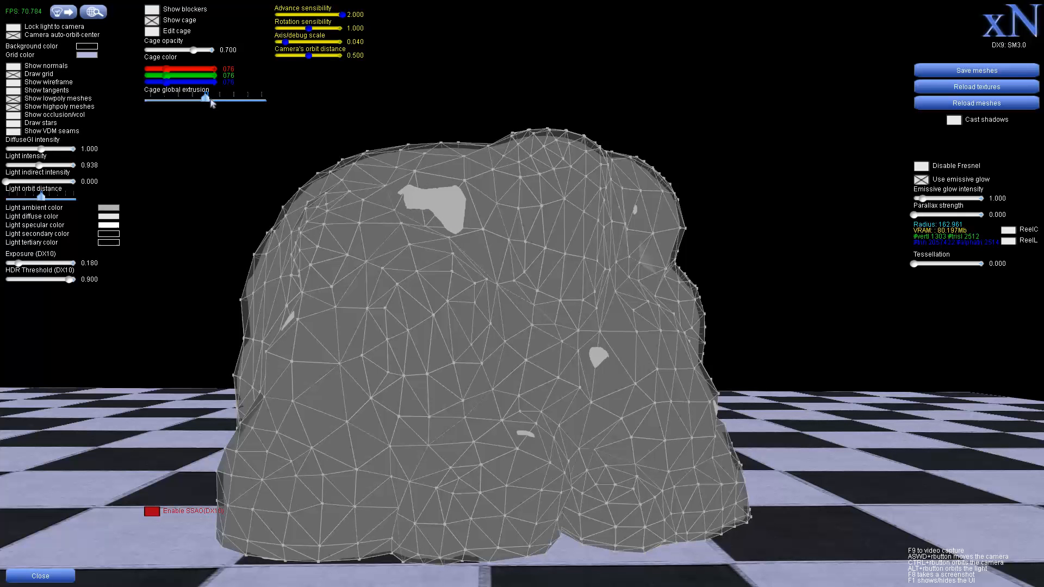
drag(207, 102, 236, 102)
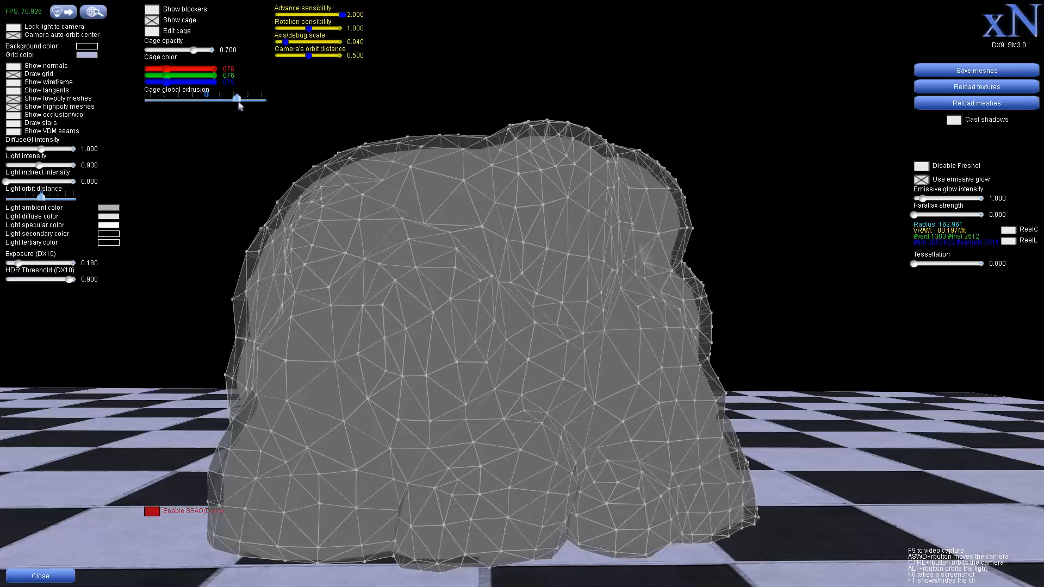
right_drag(497, 277, 625, 269)
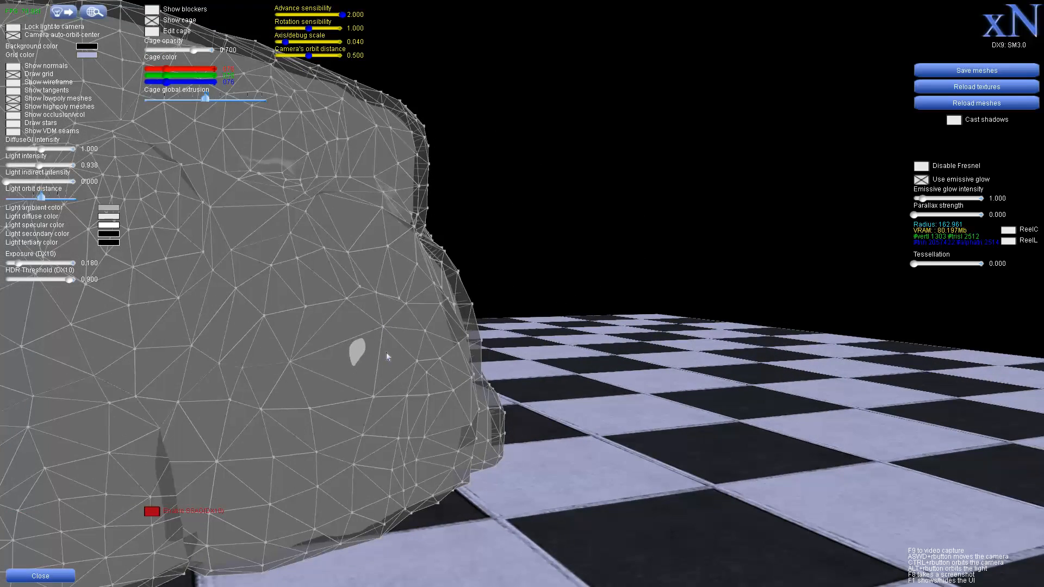
right_drag(387, 356, 390, 351)
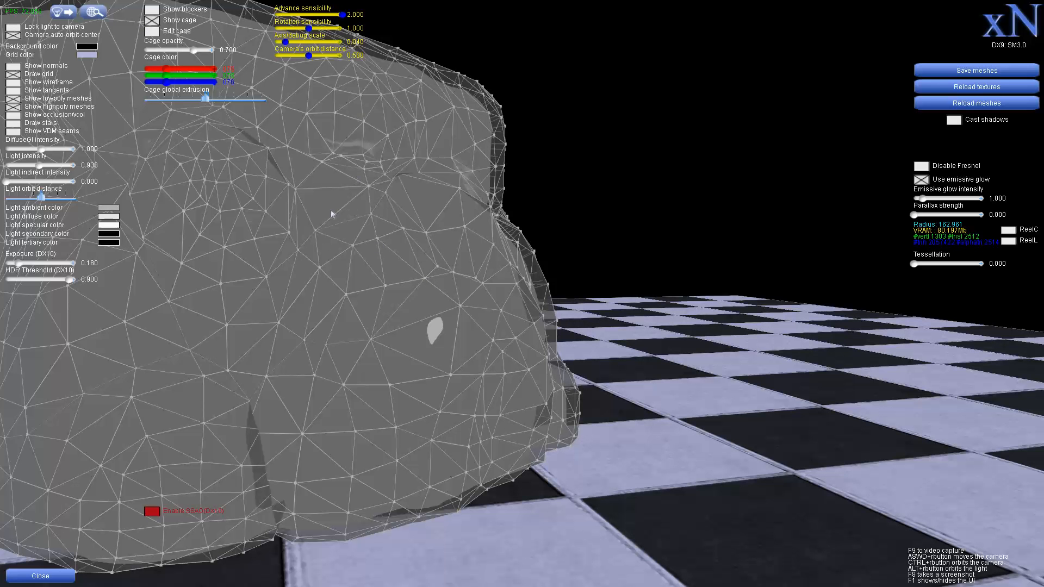
right_drag(333, 251, 310, 146)
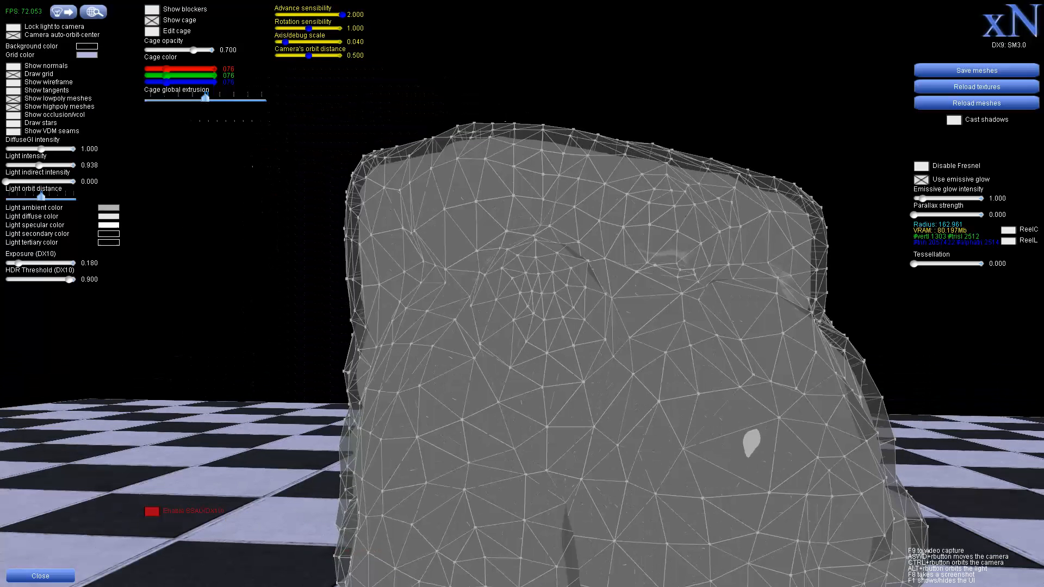
- Enable cage editing, select the cage vertices around the patch of highpoly mesh still poking through, and extrude them outward to cover it
click(152, 31)
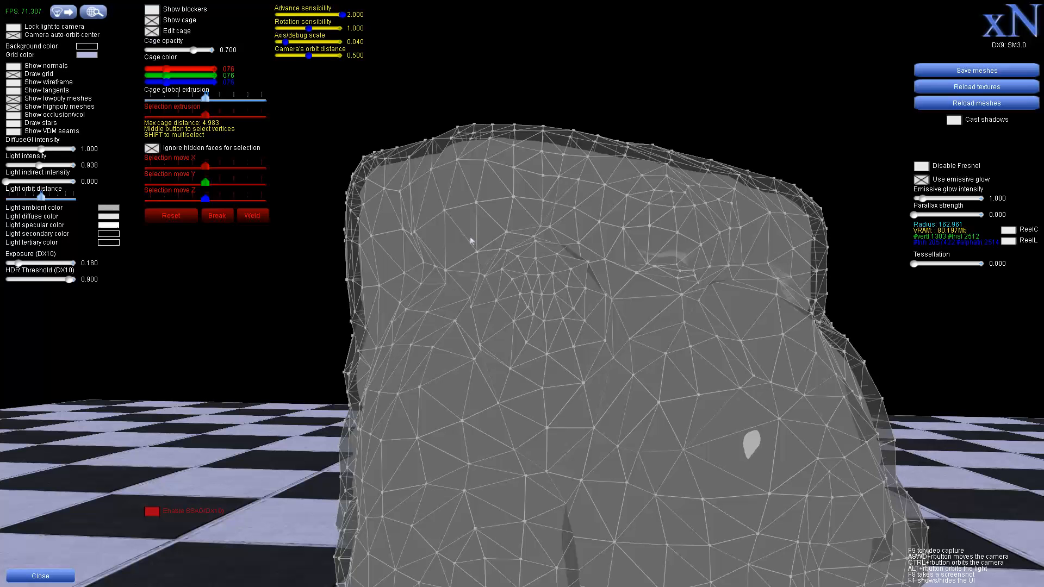
right_drag(598, 334, 660, 375)
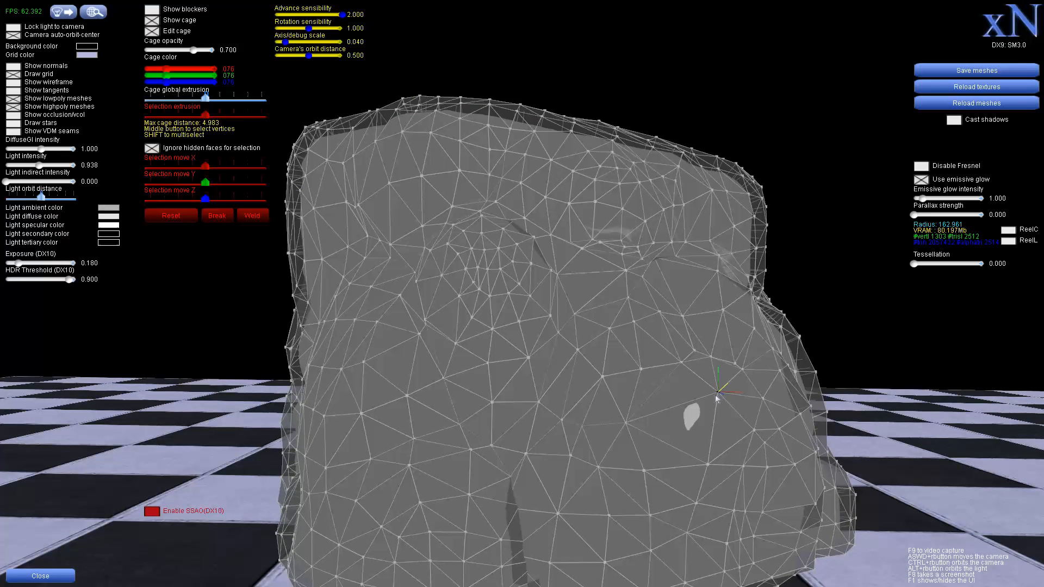
middle_click(625, 424)
middle_click(708, 466)
middle_click(719, 394)
drag(205, 97, 220, 130)
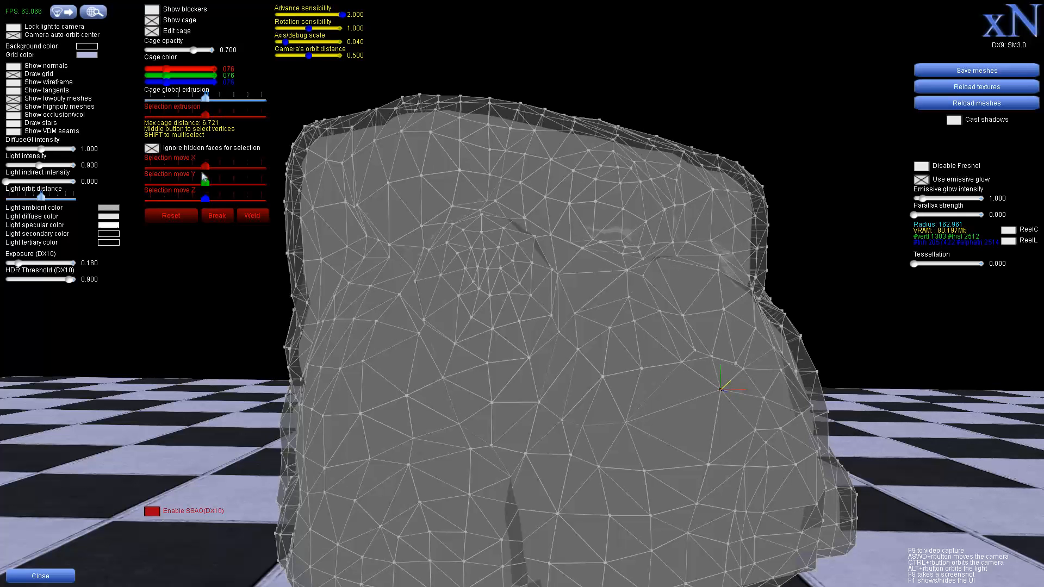
- Fine-tune the position of the selected cage vertices with the selection move controls and check the cage from another side
mouse_move(205, 166)
mouse_down()
mouse_move(195, 169)
mouse_move(217, 169)
mouse_move(205, 185)
mouse_up()
drag(758, 409, 710, 347)
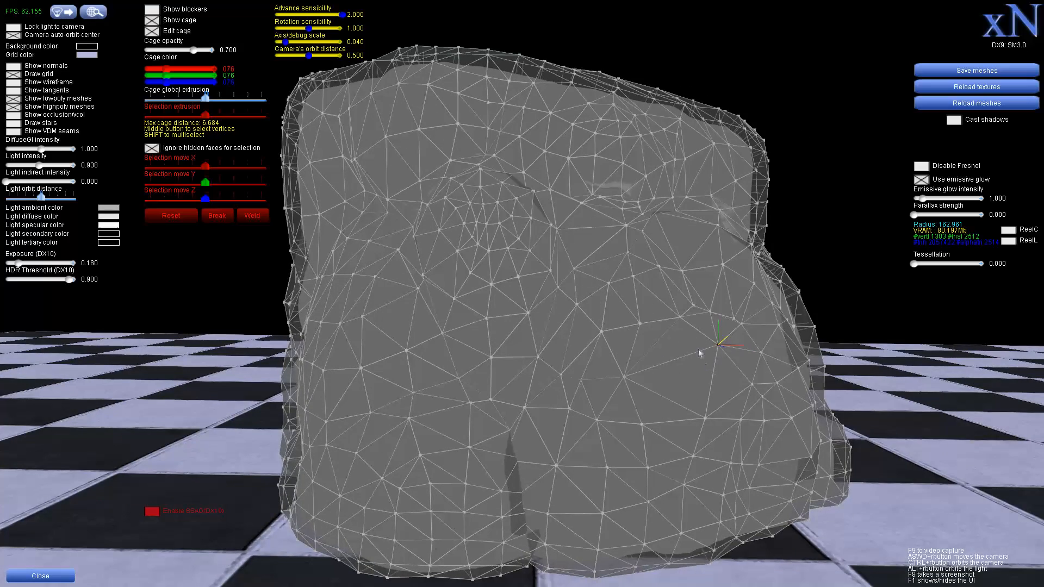
drag(626, 368, 664, 380)
right_drag(837, 123, 891, 146)
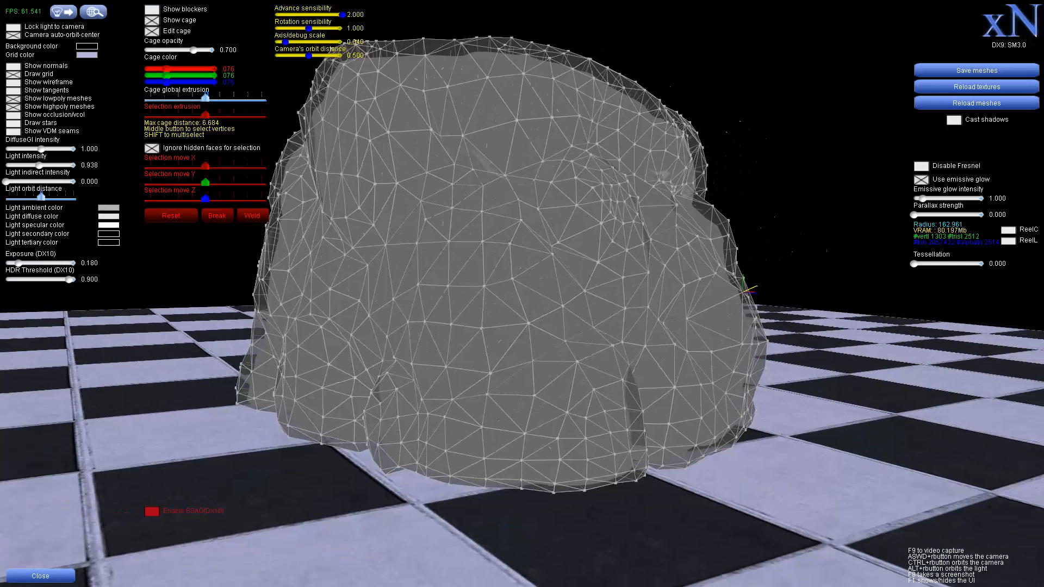
- Save the meshes to the Desktop as SBM files named "meshes", auto-assign them to the mesh slots, and exit the 3D viewer
click(968, 72)
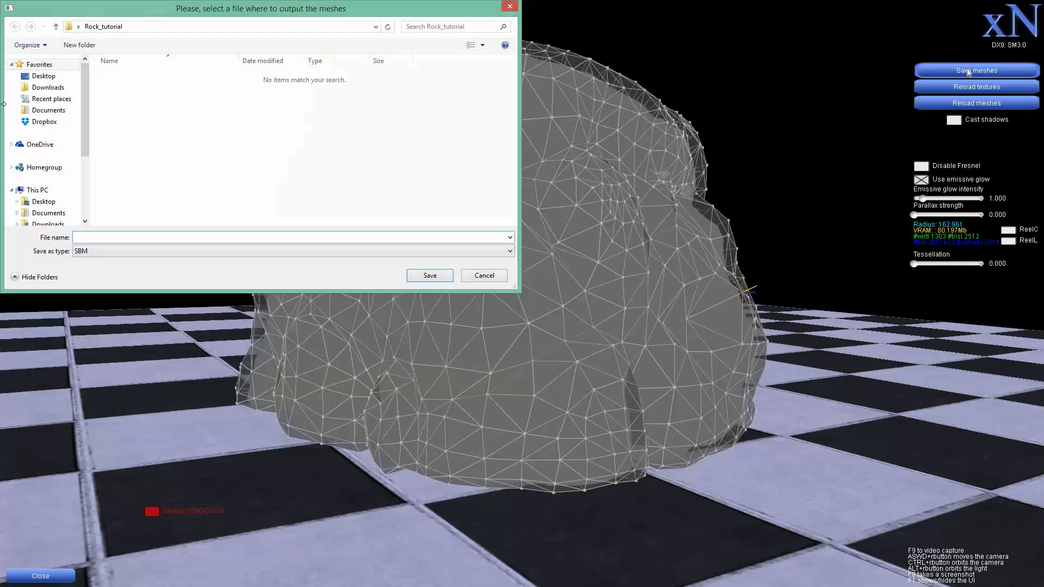
click(43, 76)
click(186, 236)
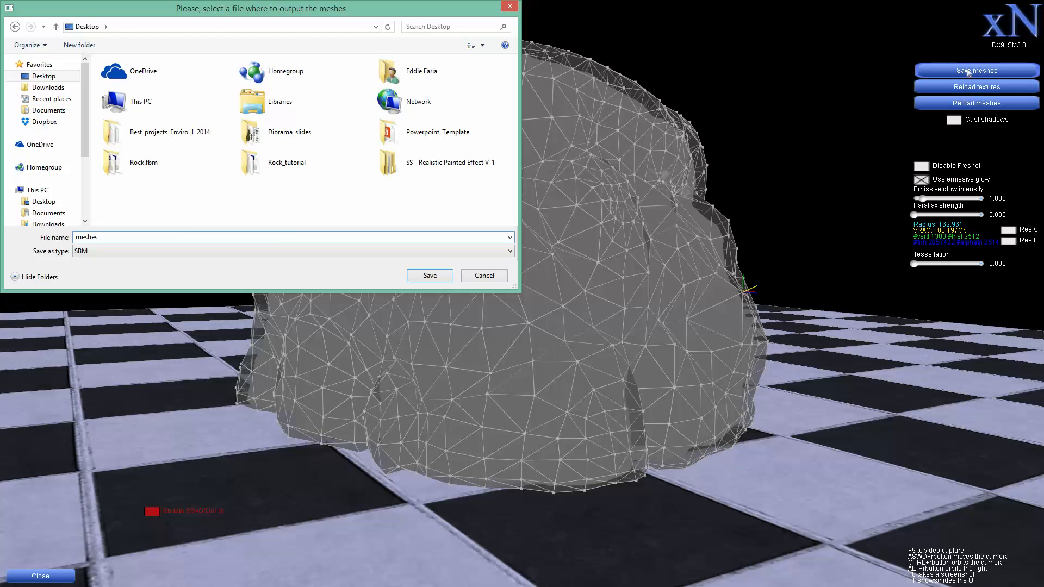
click(425, 276)
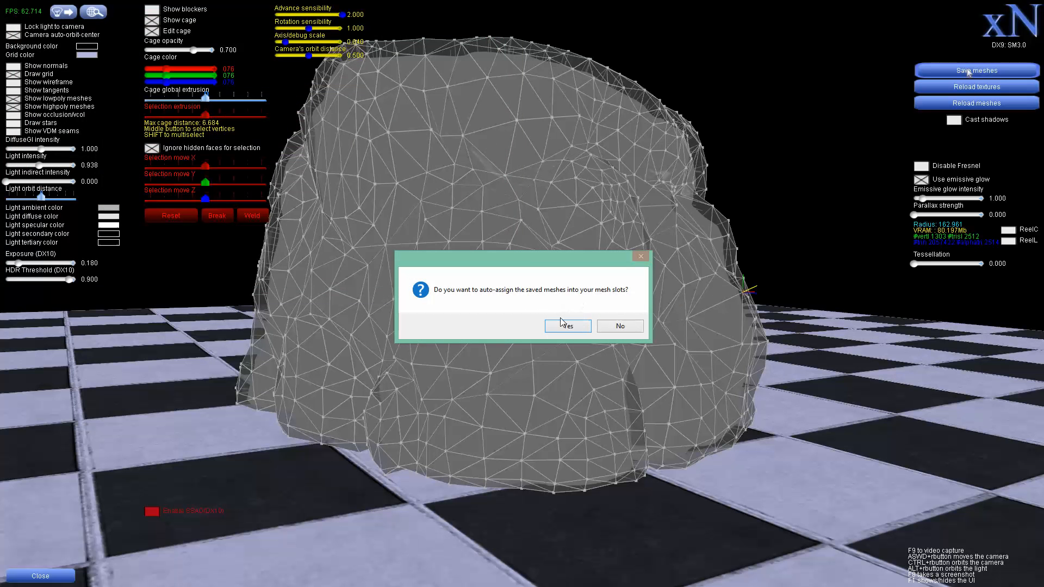
click(555, 294)
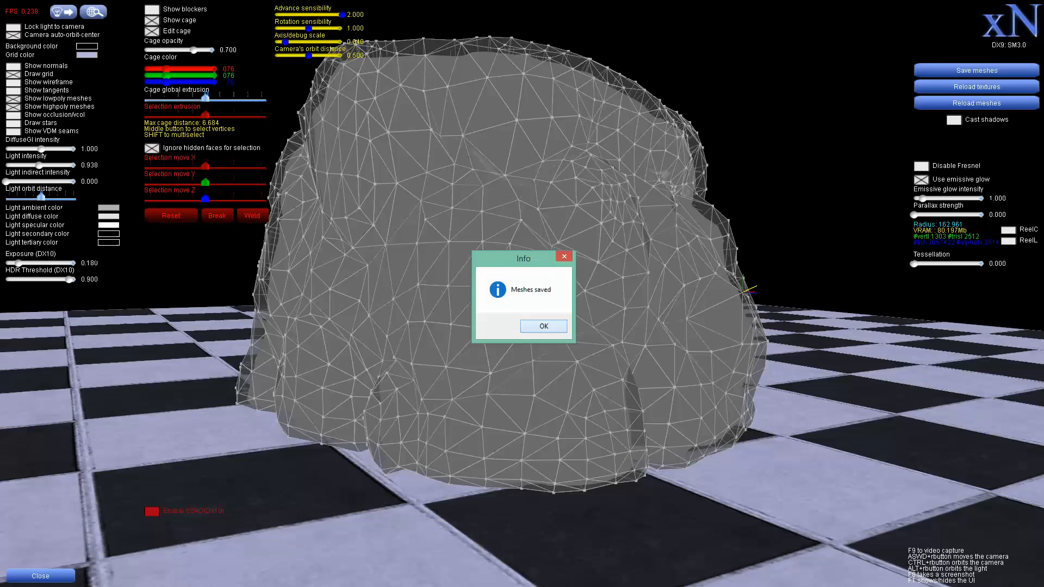
click(543, 326)
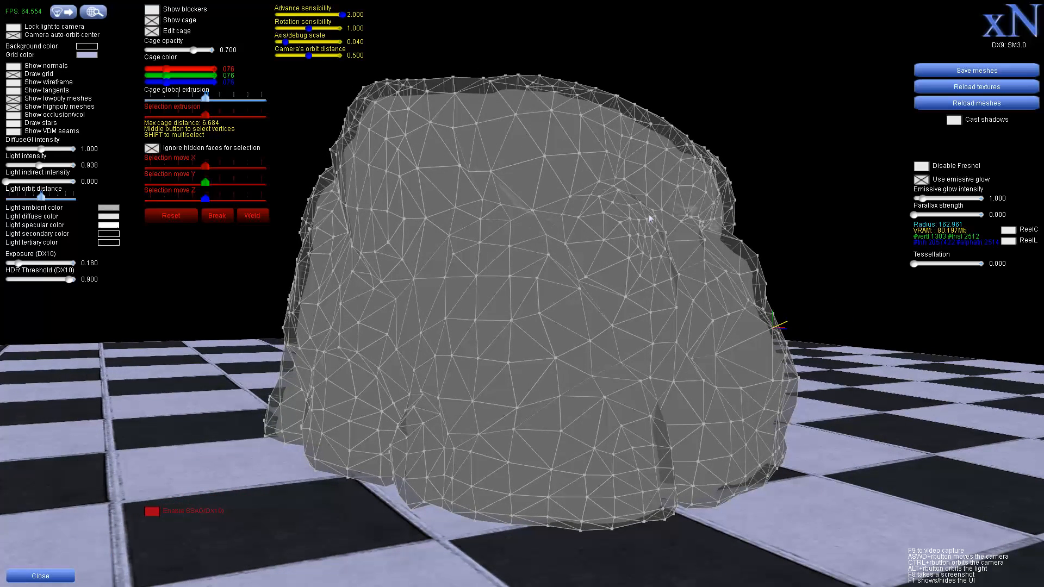
key(Escape)
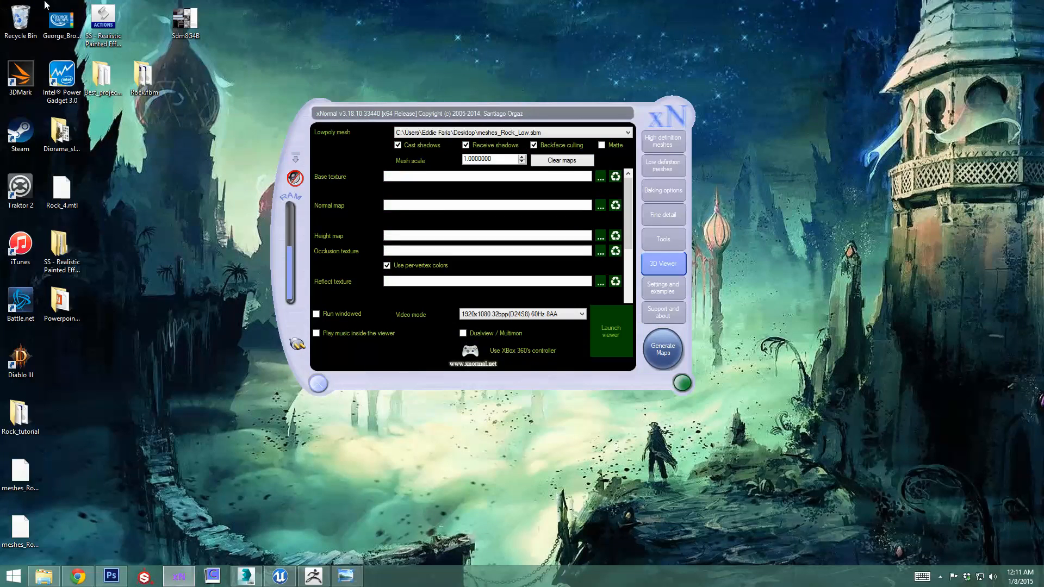
- Generate the normal map again with the saved cage, overwriting Normal_map_normals.tga, and close the preview after viewing the result
drag(553, 113, 498, 112)
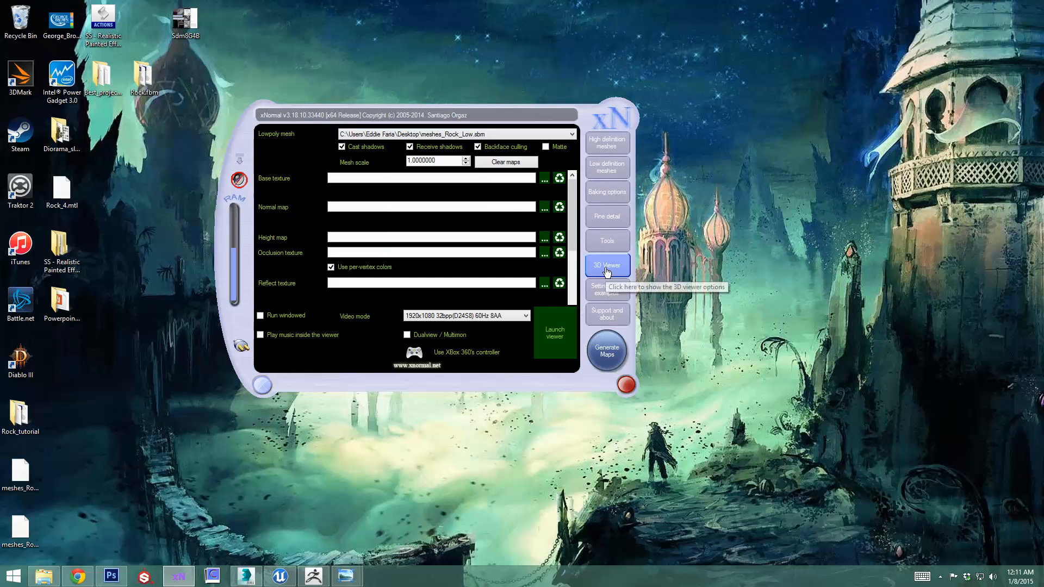
click(606, 192)
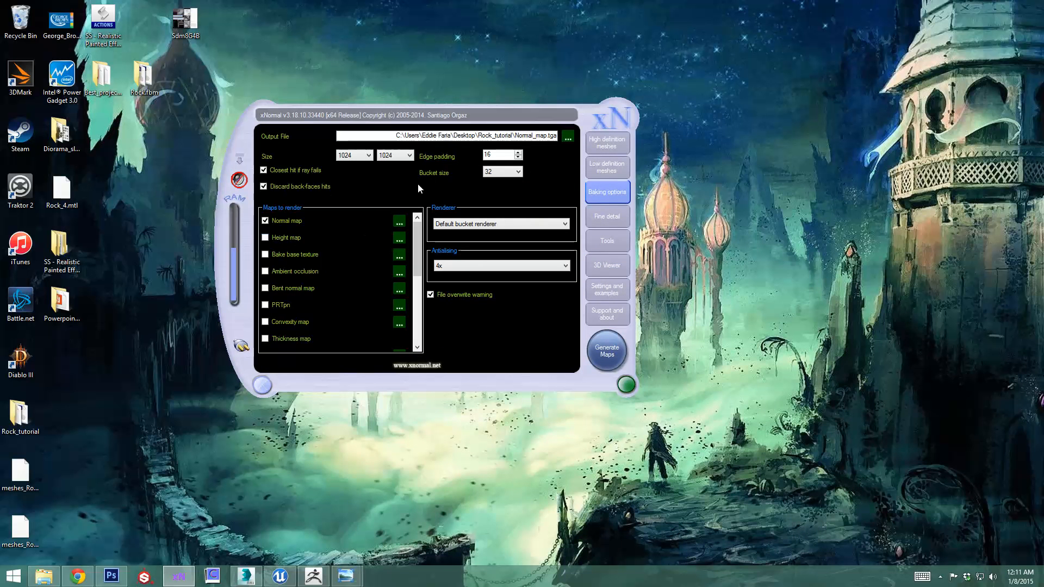
click(607, 350)
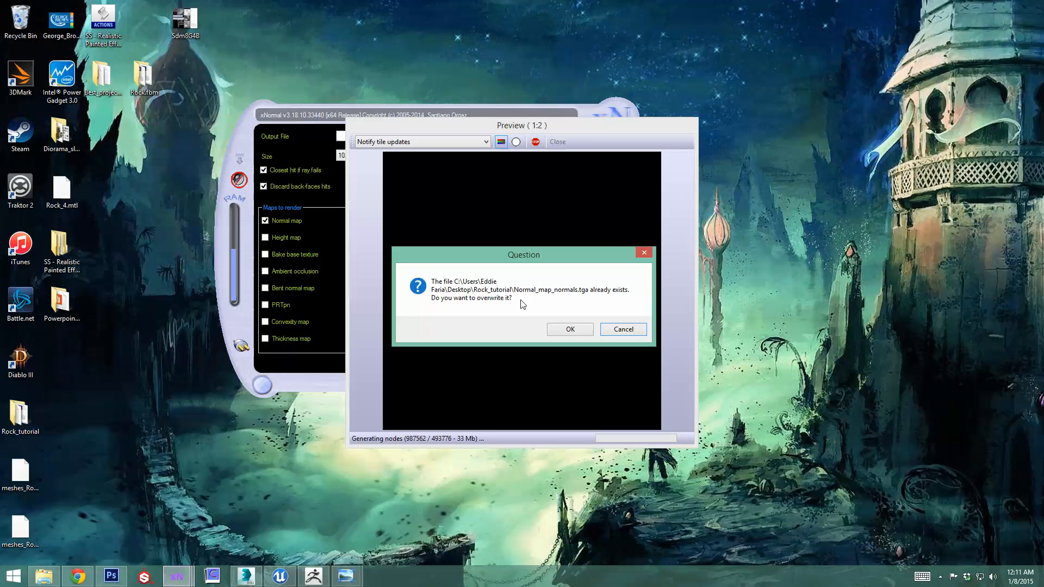
click(568, 331)
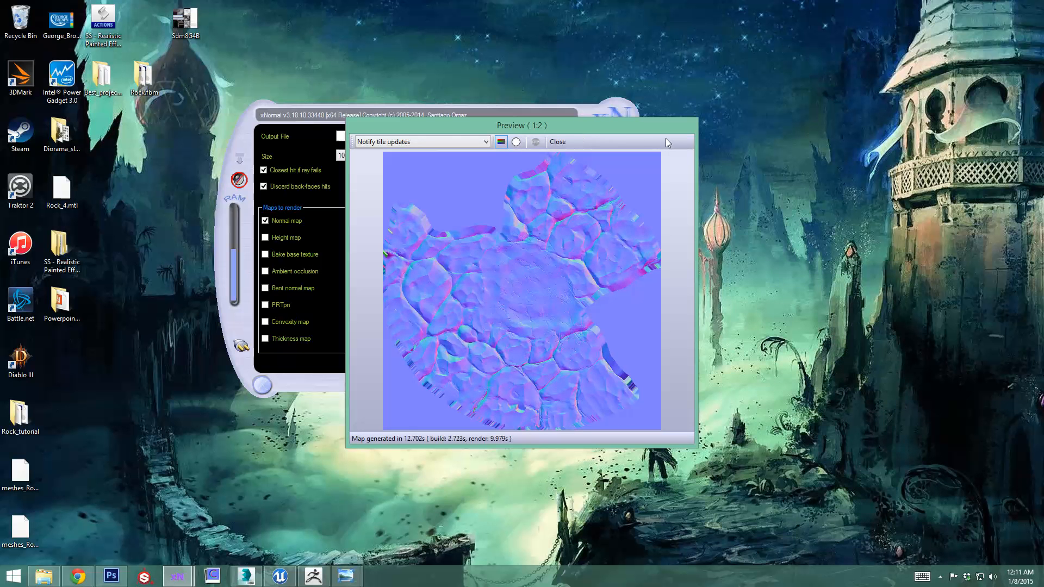
drag(618, 128, 707, 140)
click(645, 153)
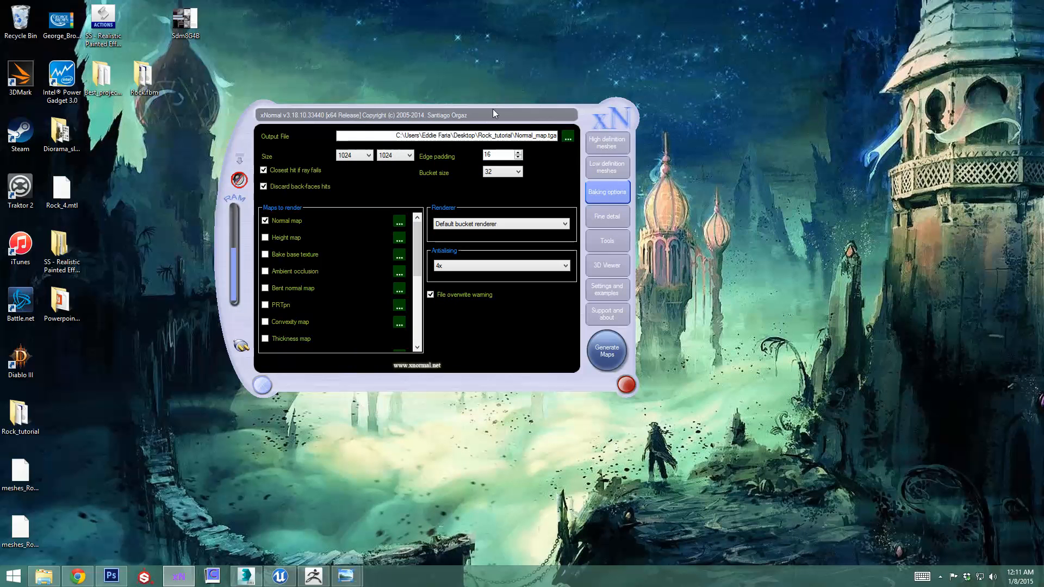
- Change the maps to render from the normal map to the bent normal map only
drag(493, 111, 590, 115)
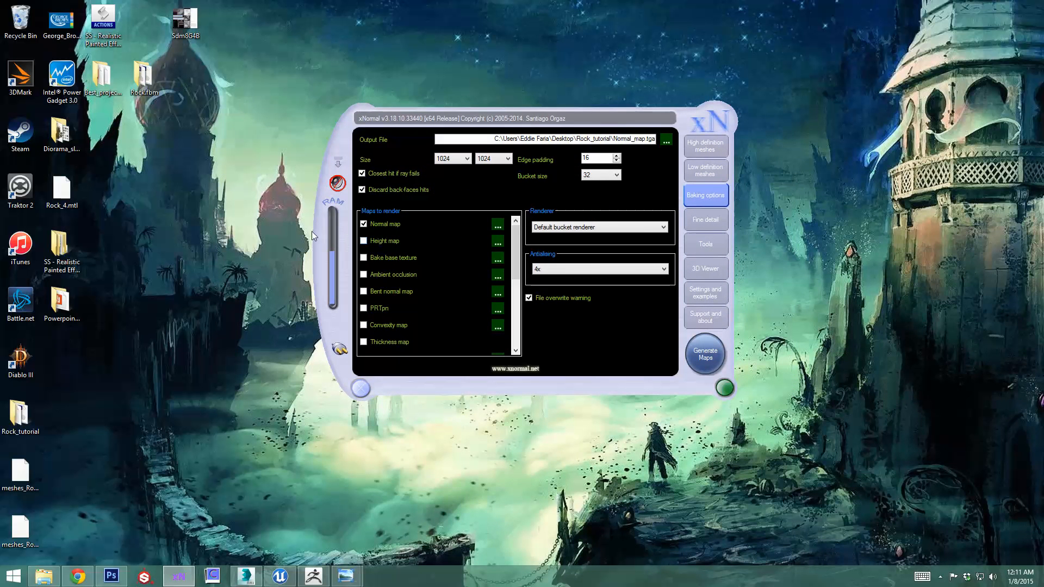
click(365, 225)
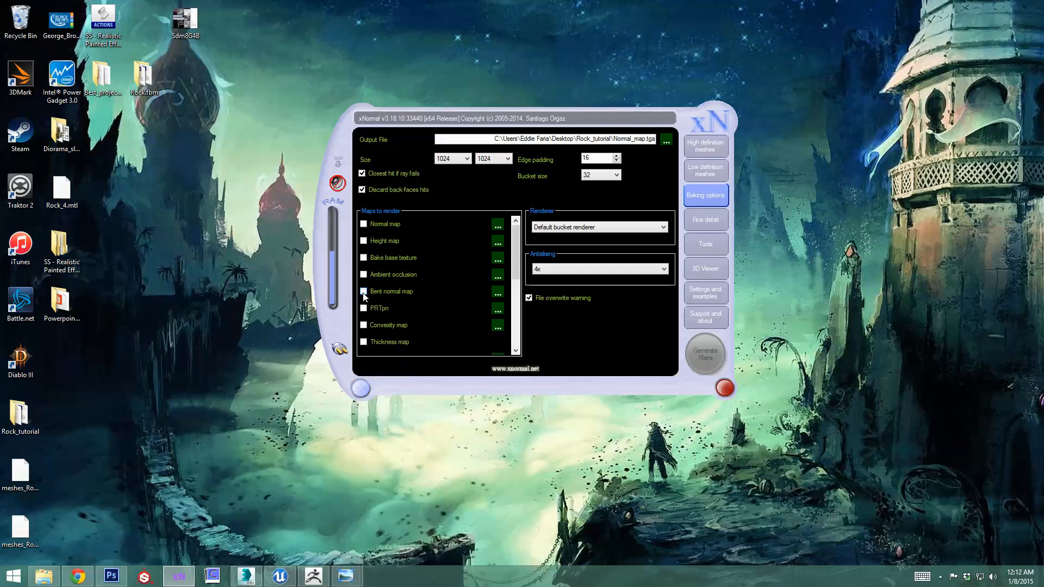
drag(453, 126, 418, 122)
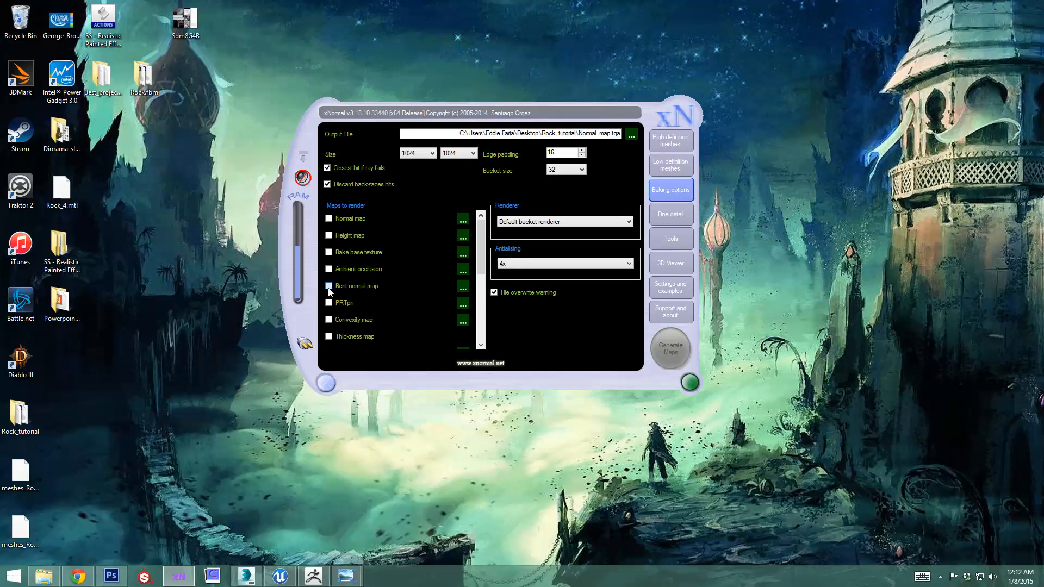
click(328, 286)
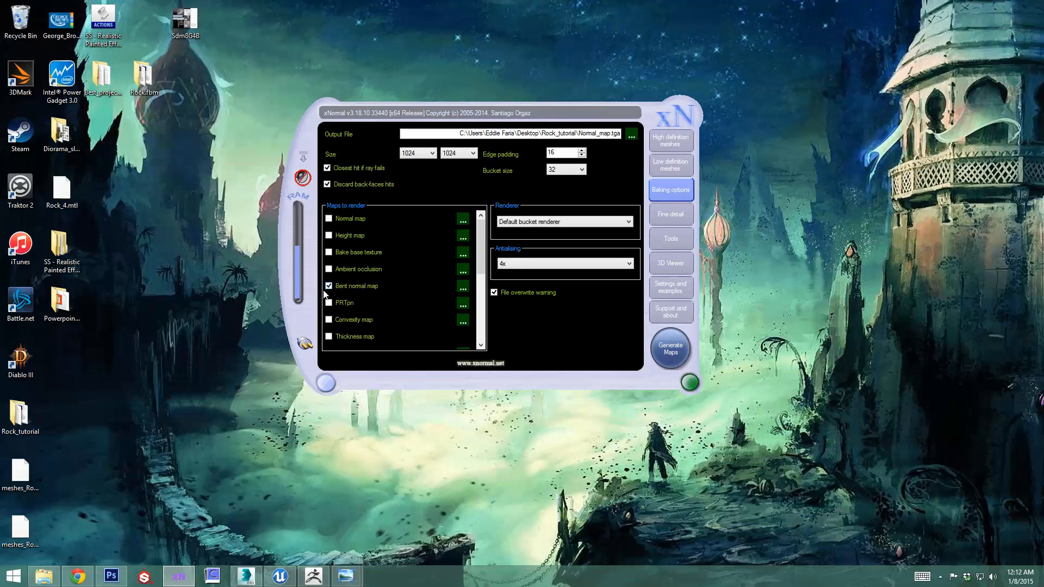
- Set the output file to Object_space in TGA format in the Rock_tutorial folder, generate the bent normal map, and move its preview aside
click(631, 134)
double_click(565, 252)
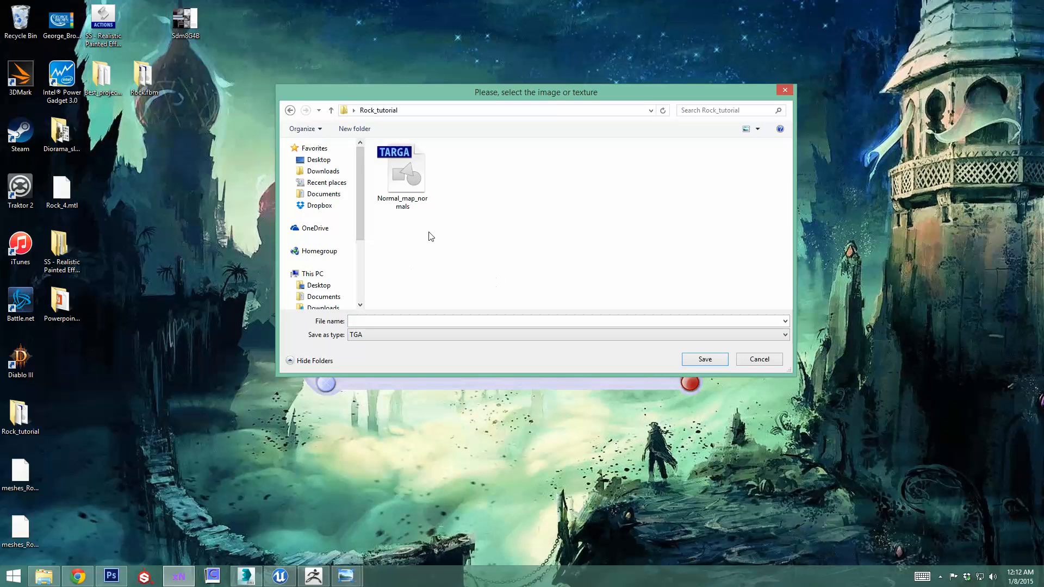
click(407, 322)
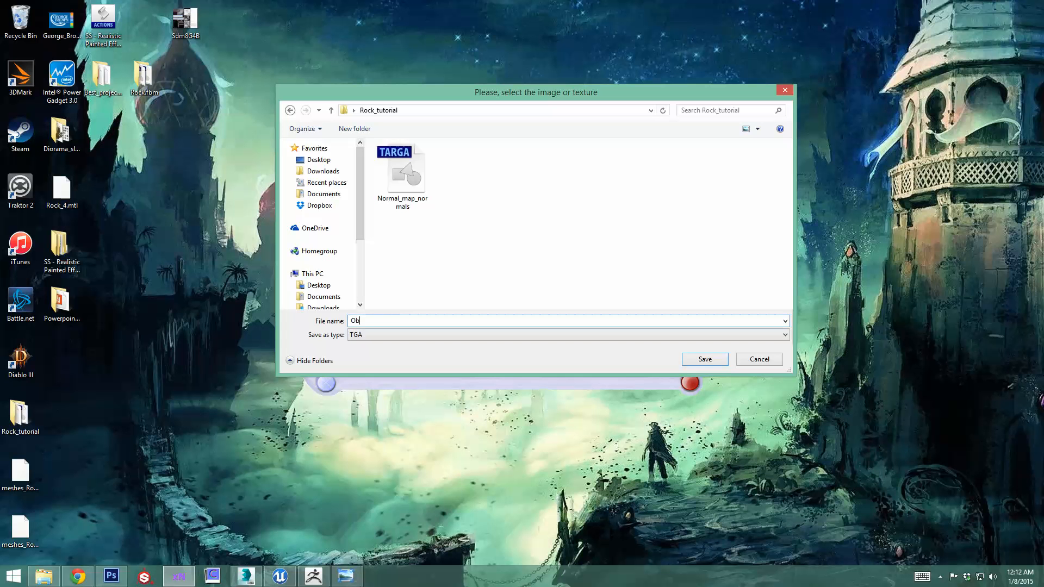
text(Object_space)
click(696, 361)
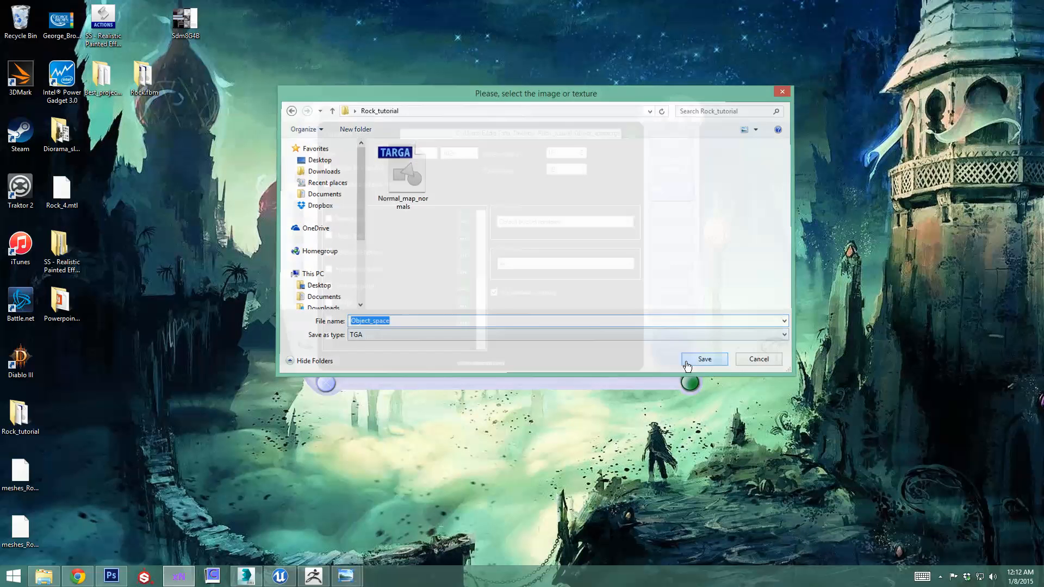
click(670, 351)
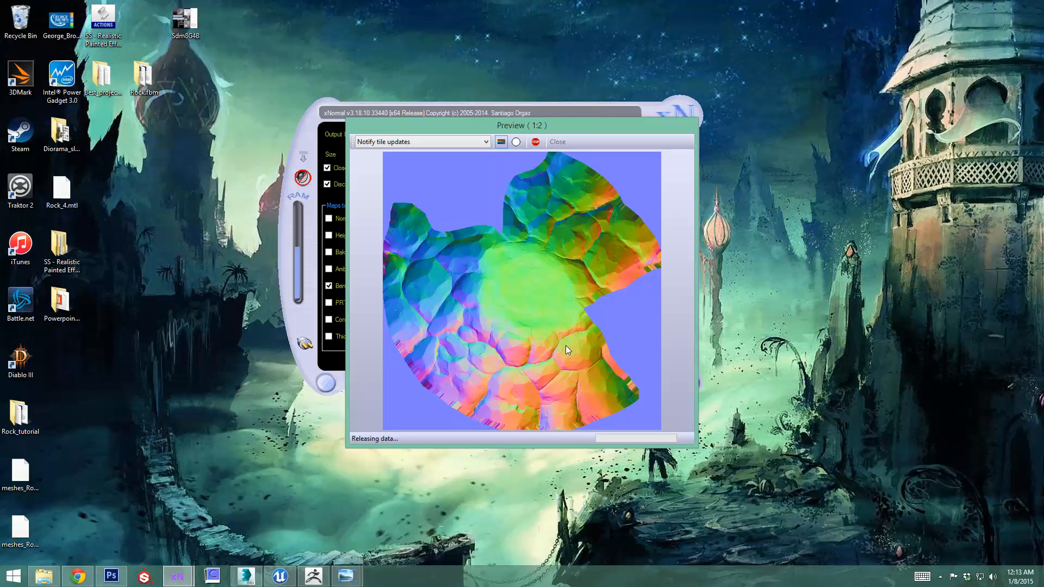
drag(608, 125, 702, 154)
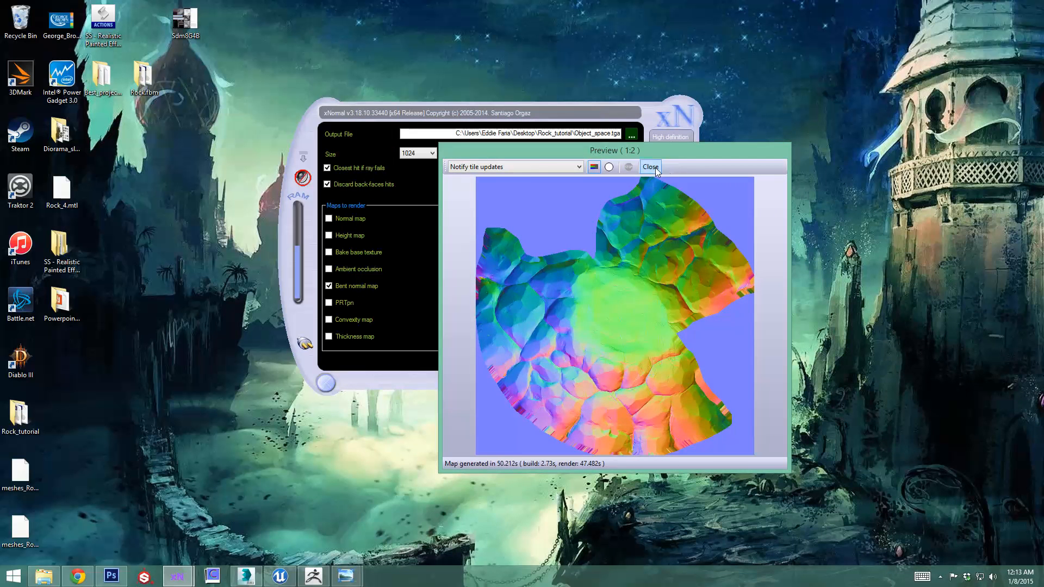
- Close the bent normal map preview and change the maps to render to ambient occlusion only
click(654, 167)
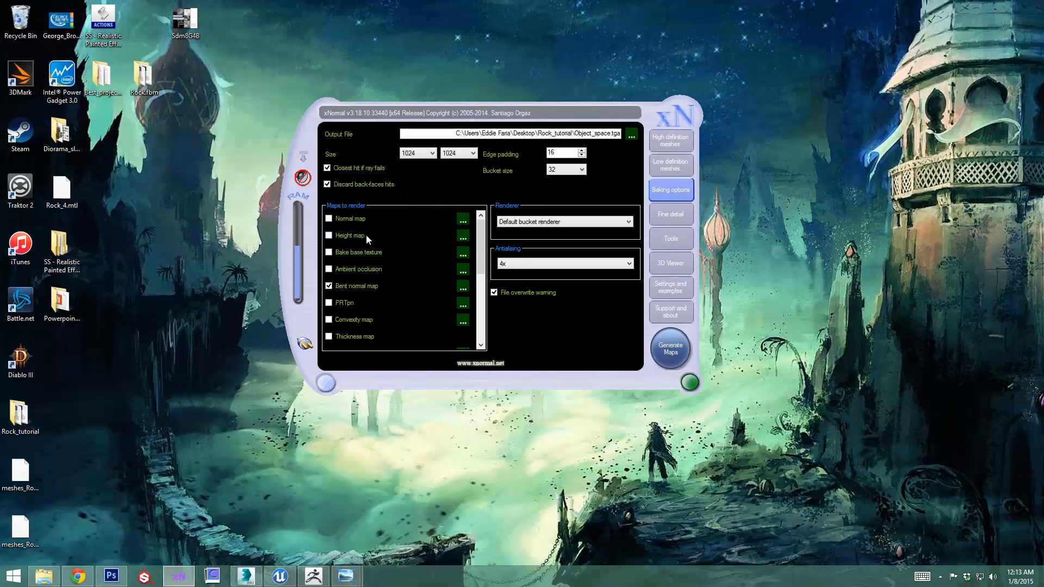
click(328, 286)
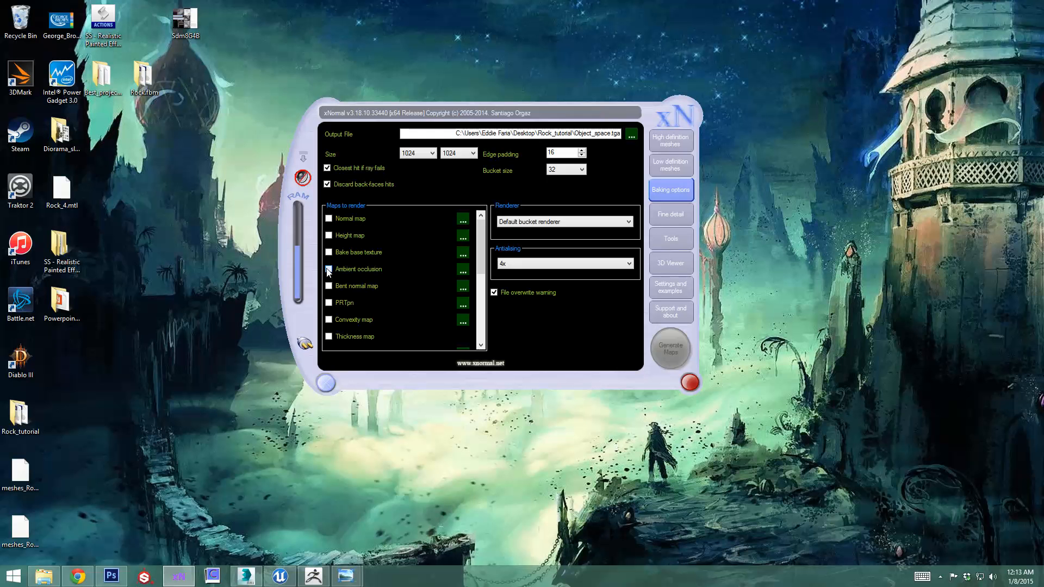
click(329, 270)
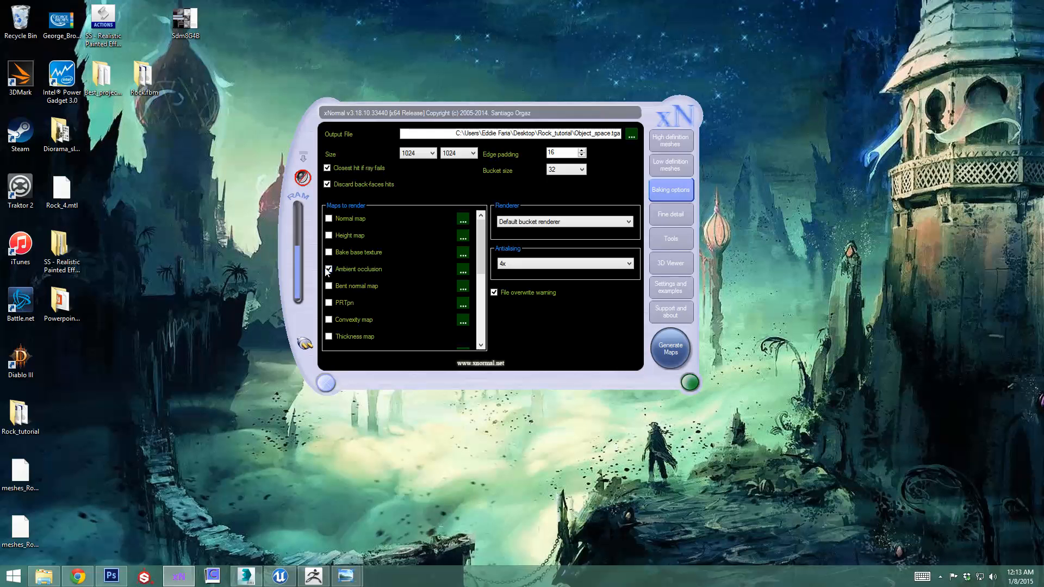
drag(454, 113, 420, 114)
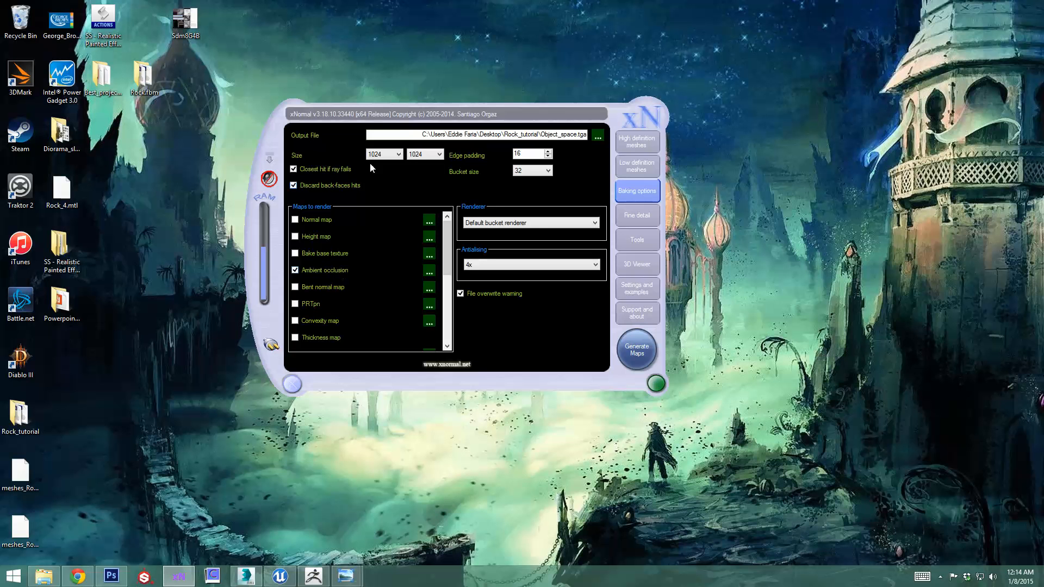
drag(388, 114, 407, 113)
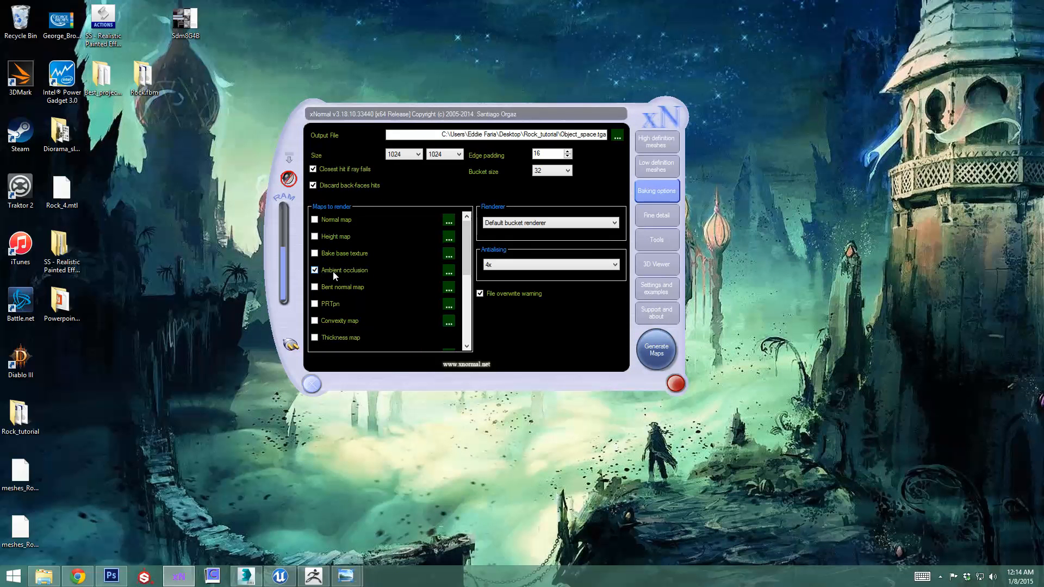
- Change the baking renderer from the default bucket renderer to the OpenRL map renderer
click(495, 222)
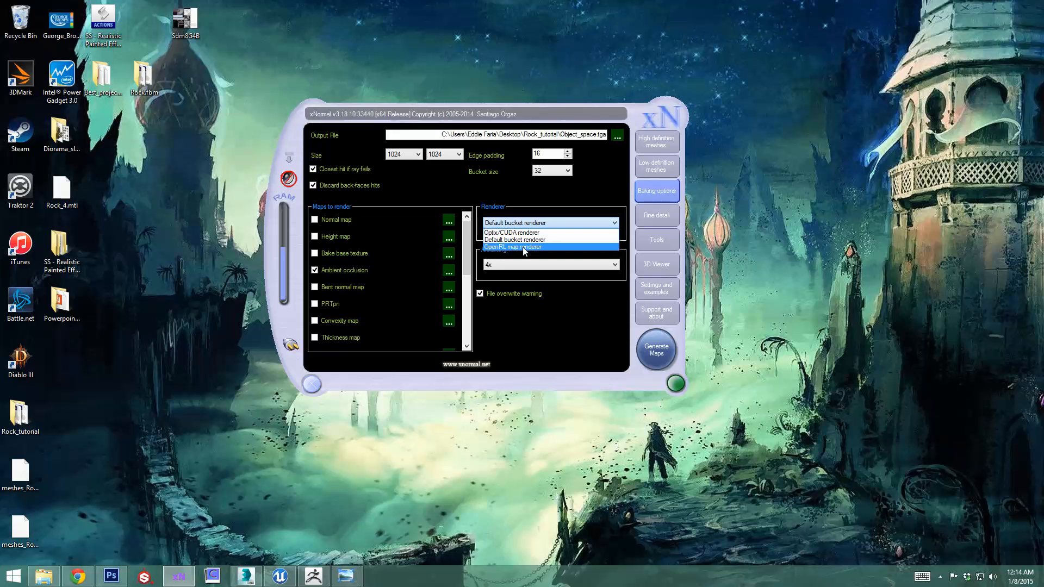
click(515, 248)
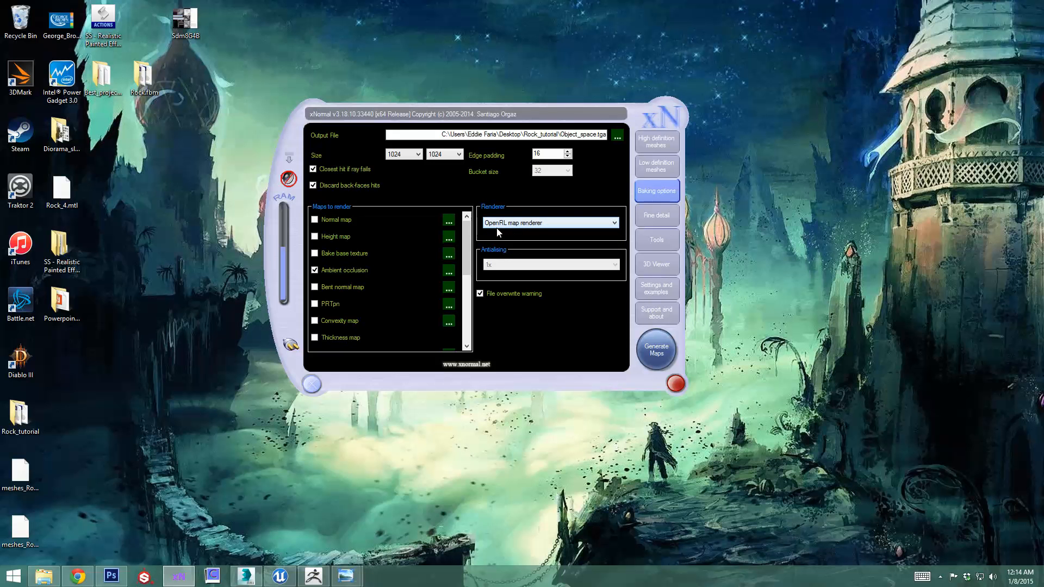
drag(520, 121, 549, 124)
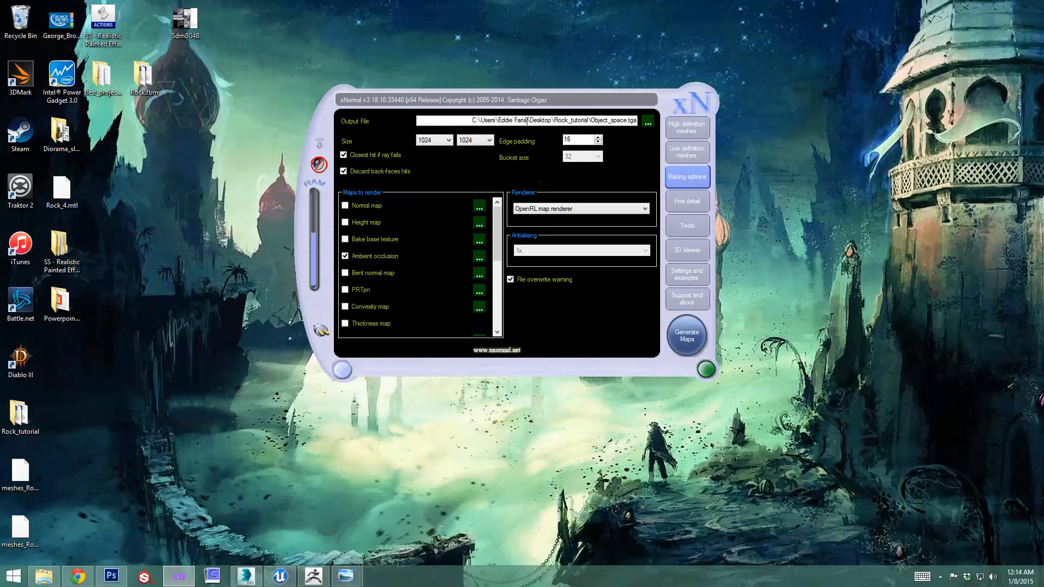
drag(525, 255, 488, 266)
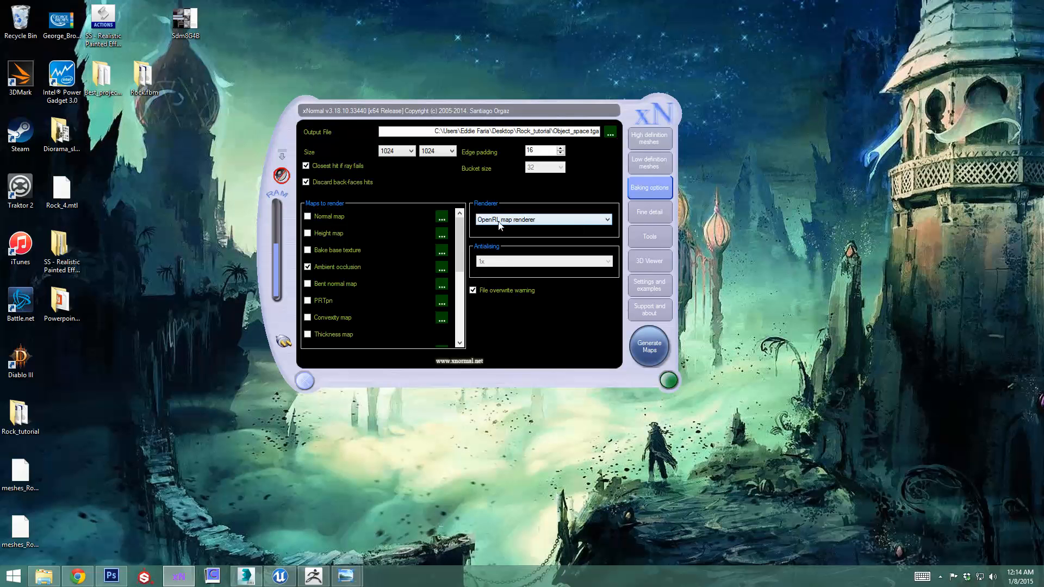
drag(453, 118, 418, 122)
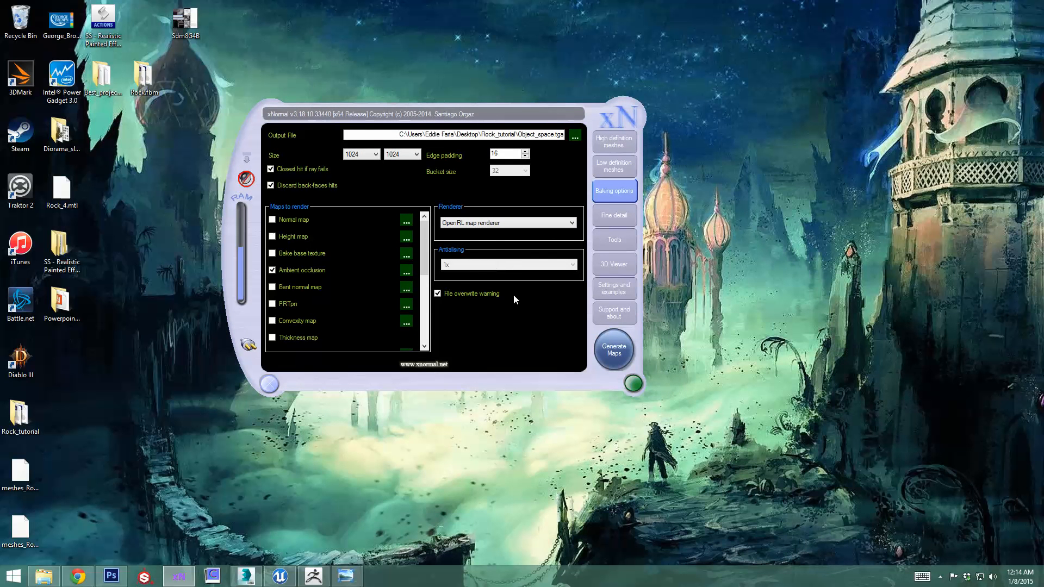
drag(446, 115, 466, 106)
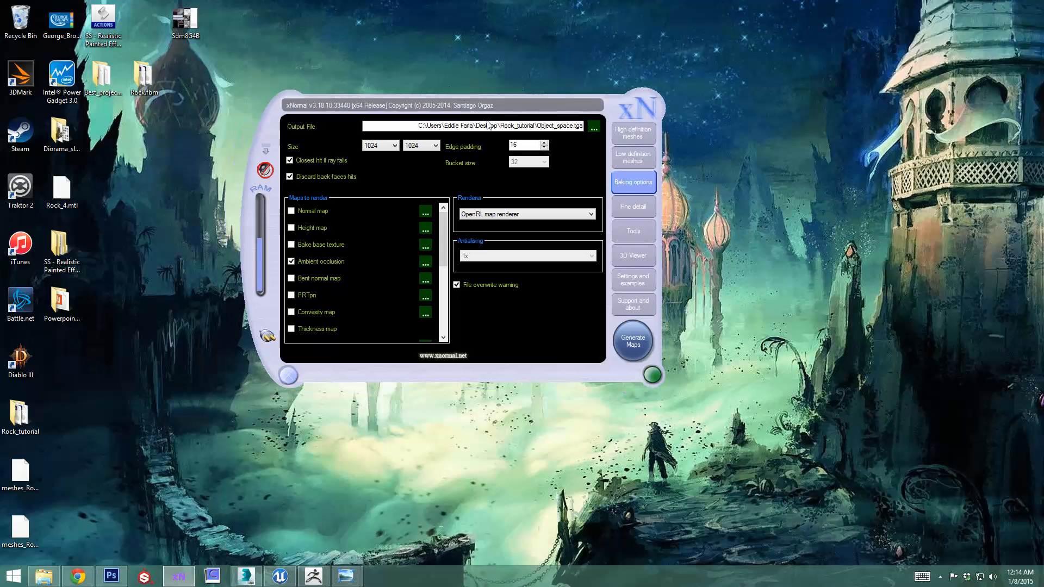
- Set the output file to Ambiant_AO_1 in TGA format in the Rock_tutorial folder
click(595, 127)
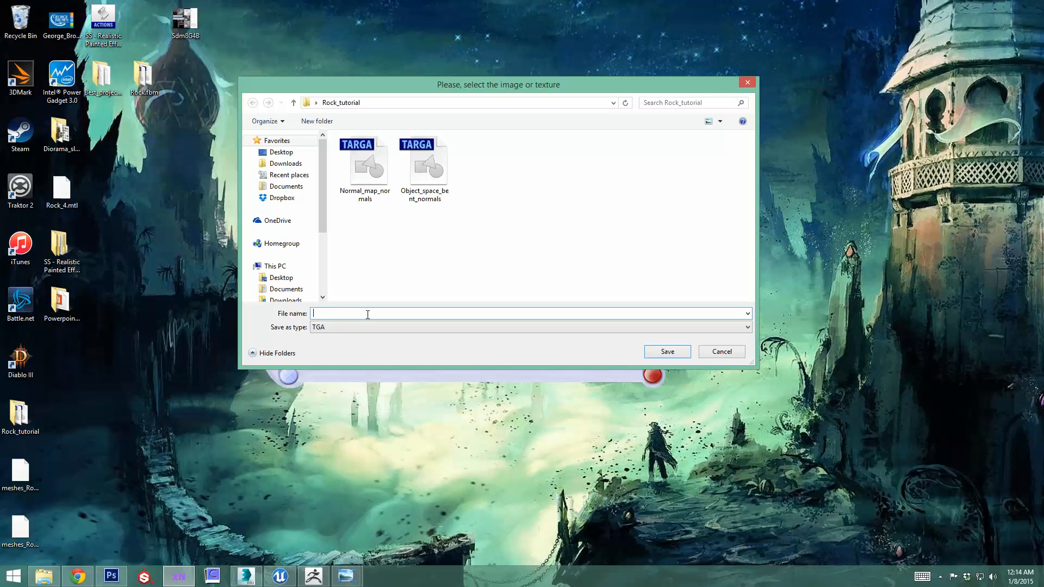
text(Ambi)
text(ant_AO_Normal)
drag(375, 314, 359, 315)
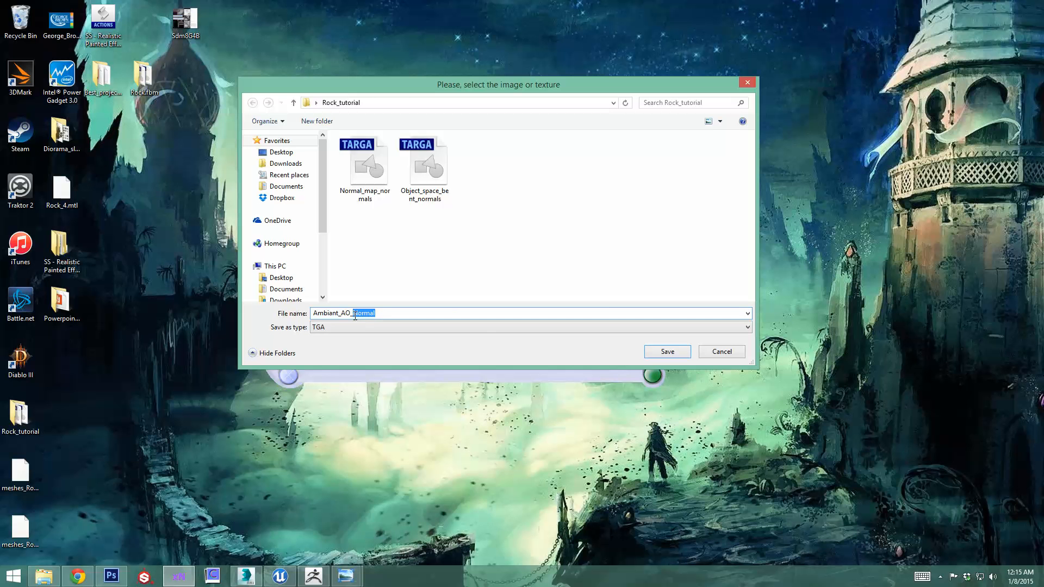
text(1)
click(672, 351)
- Generate the ambient occlusion map and close its preview after viewing the result
click(633, 340)
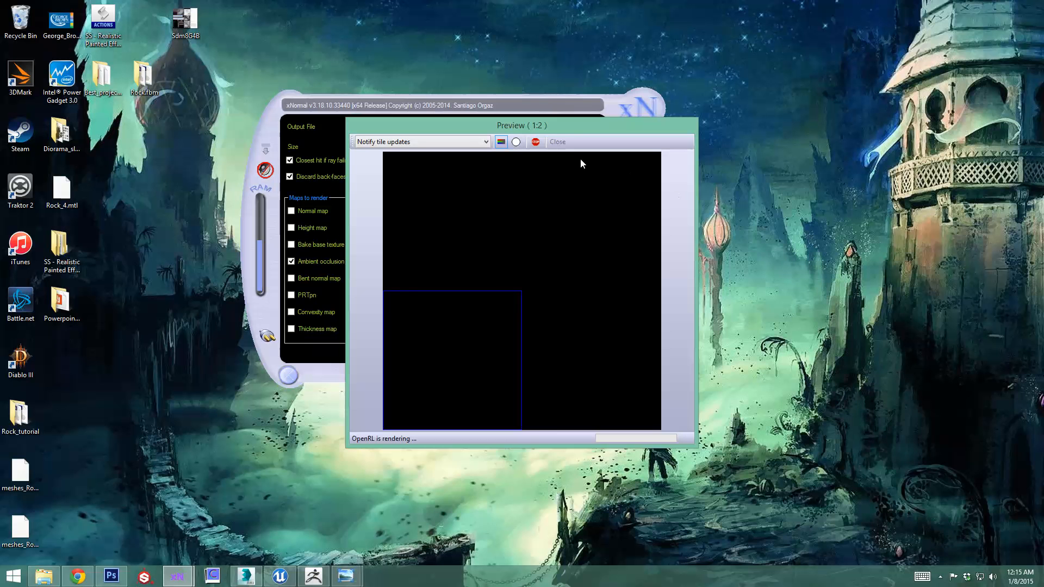
drag(562, 125, 597, 127)
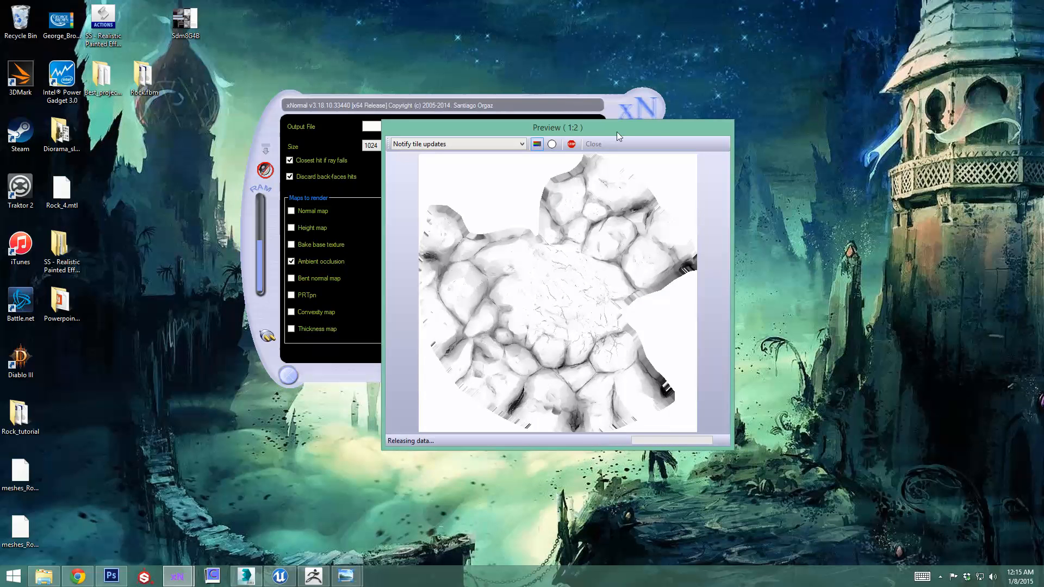
drag(616, 131, 645, 116)
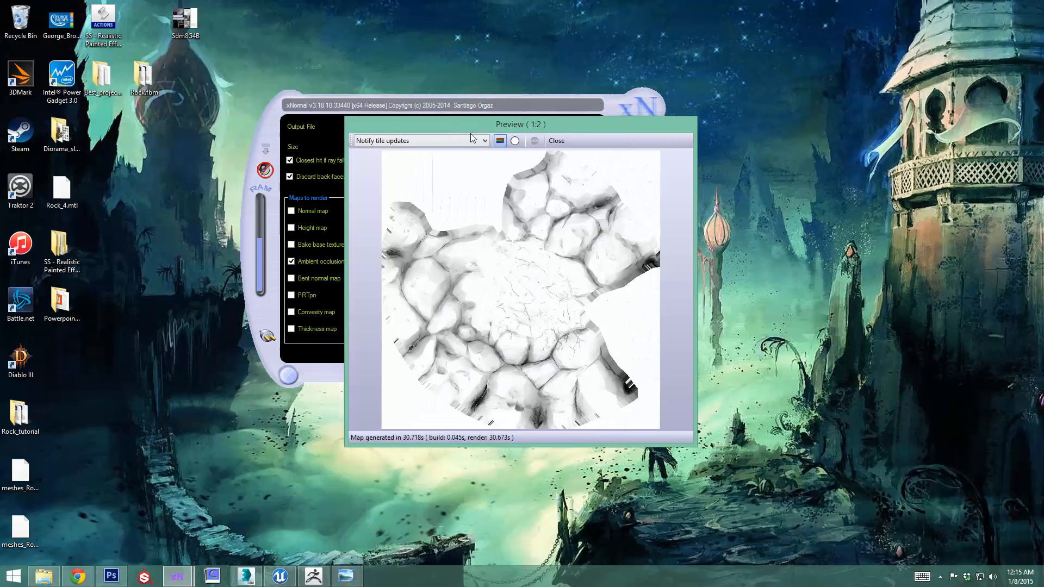
drag(575, 128, 623, 128)
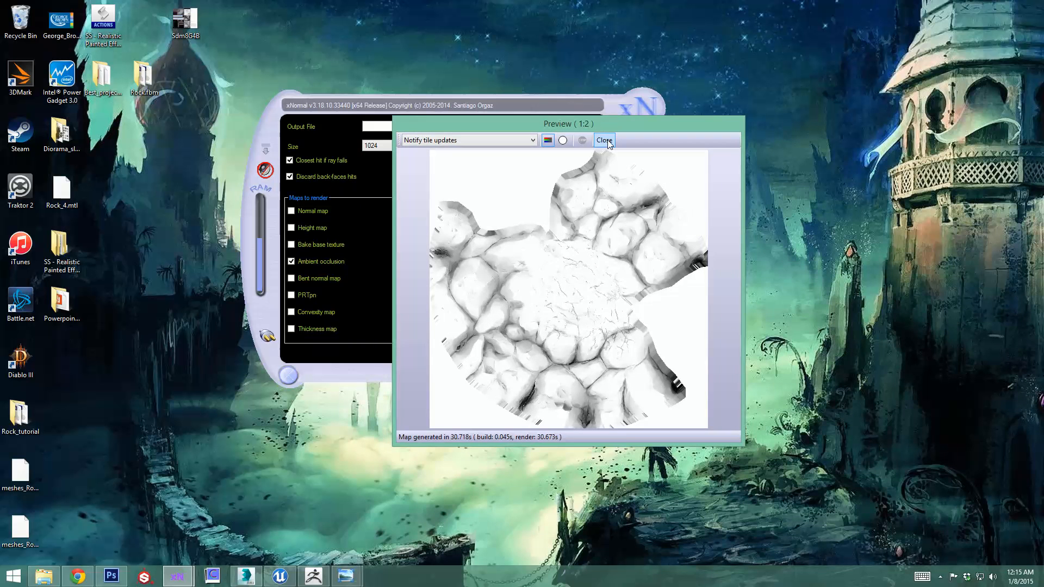
click(604, 141)
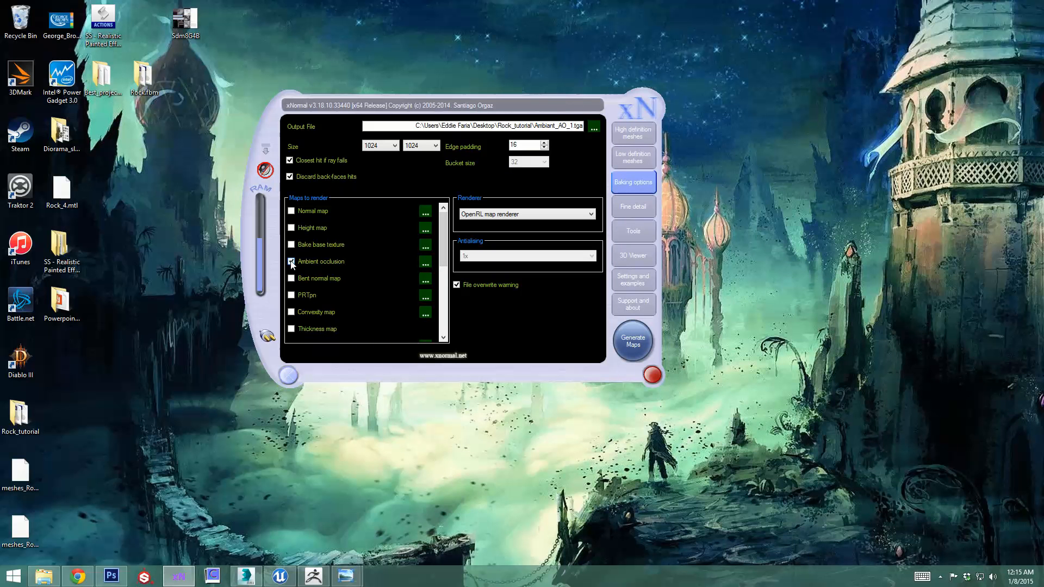
drag(371, 102, 386, 95)
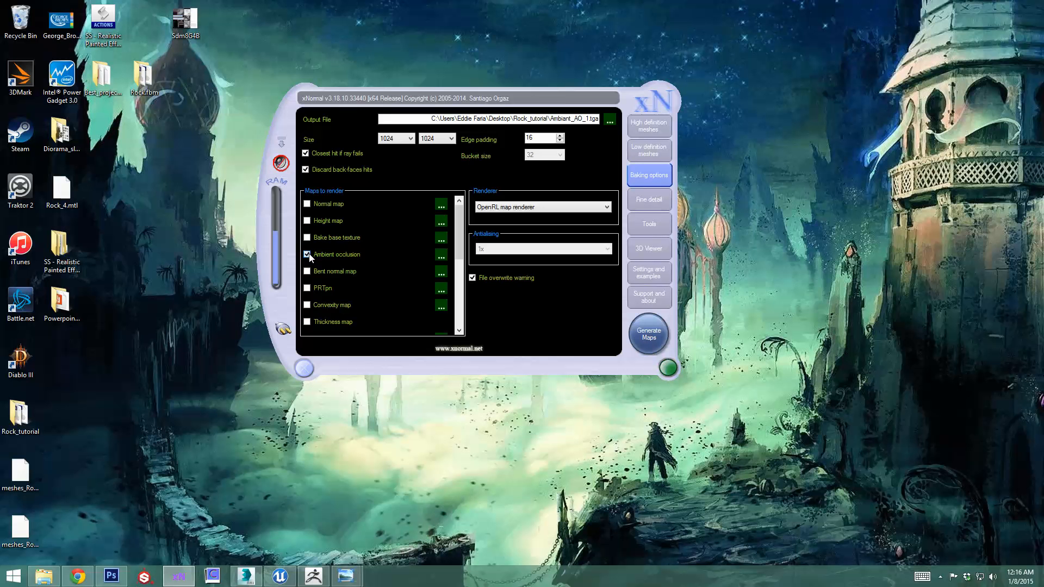
- Switch to 3ds Max, hide the Low_Poly layer and show the High_Poly layer
click(246, 576)
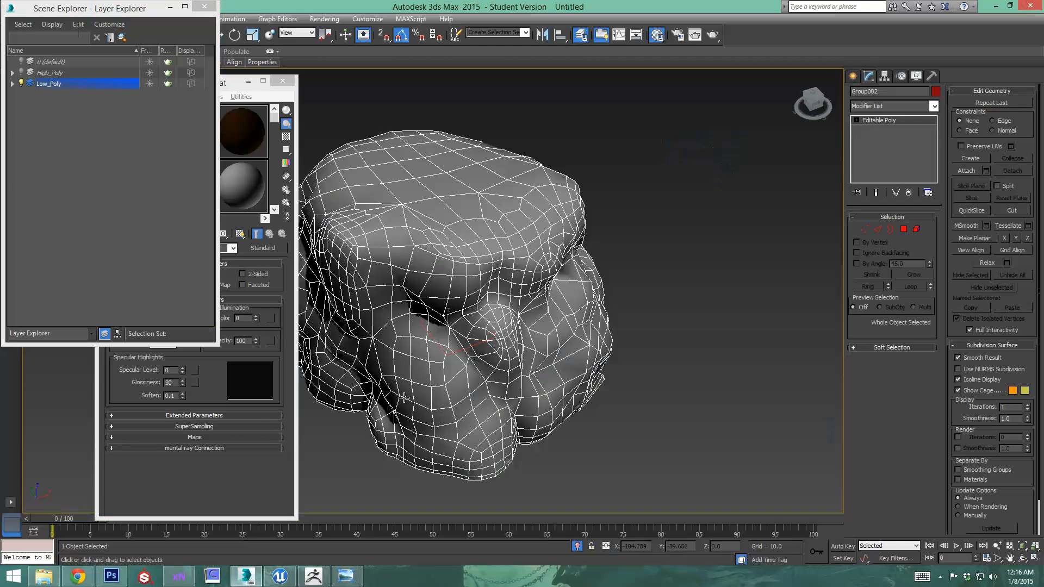
middle_drag(404, 398, 473, 400)
click(20, 83)
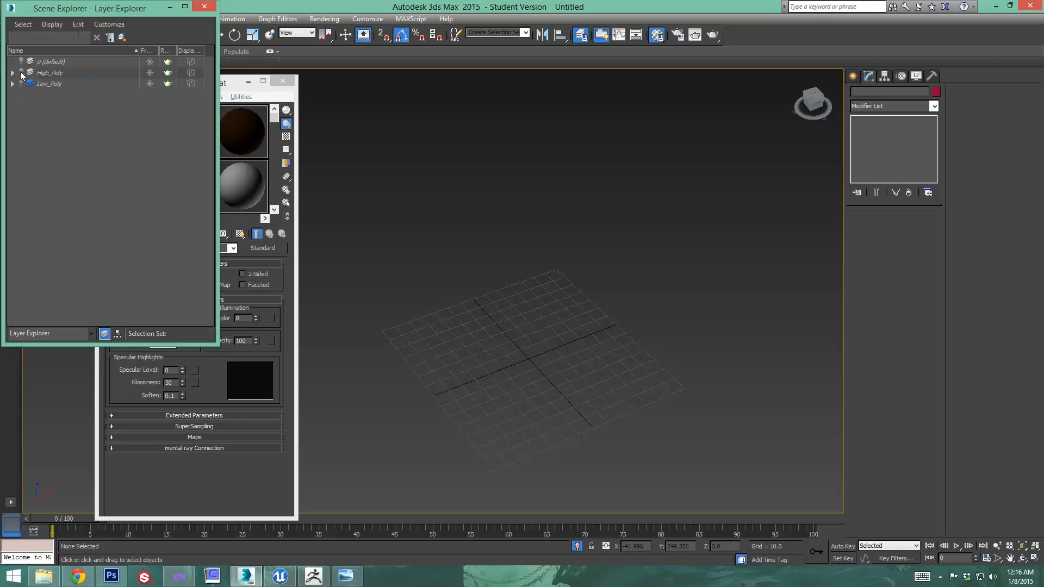
click(20, 72)
scroll(544, 282, down, 3)
right_click(639, 234)
click(565, 240)
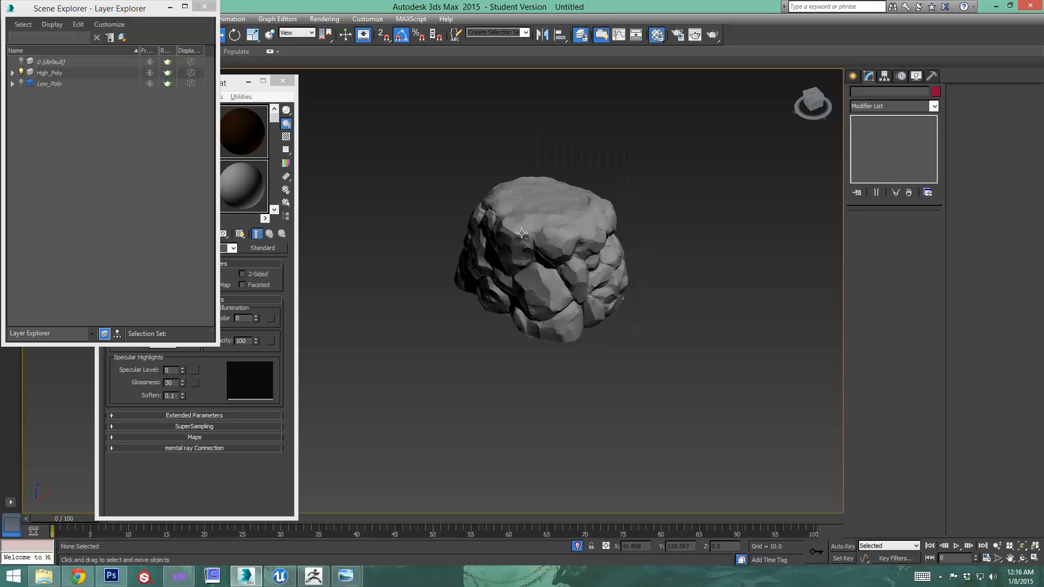
click(565, 246)
click(699, 282)
alt+middle_drag(699, 278, 708, 223)
- Try to create a sphere beside the high-poly rock, and select the High_Poly layer after dismissing the hidden-layer dialog
click(871, 156)
click(657, 243)
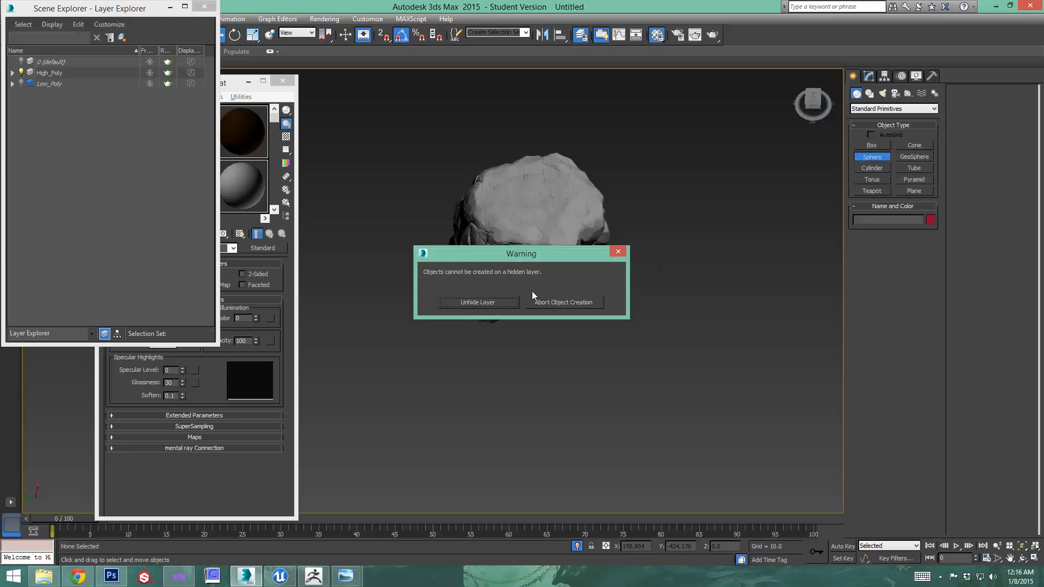
click(610, 250)
click(55, 73)
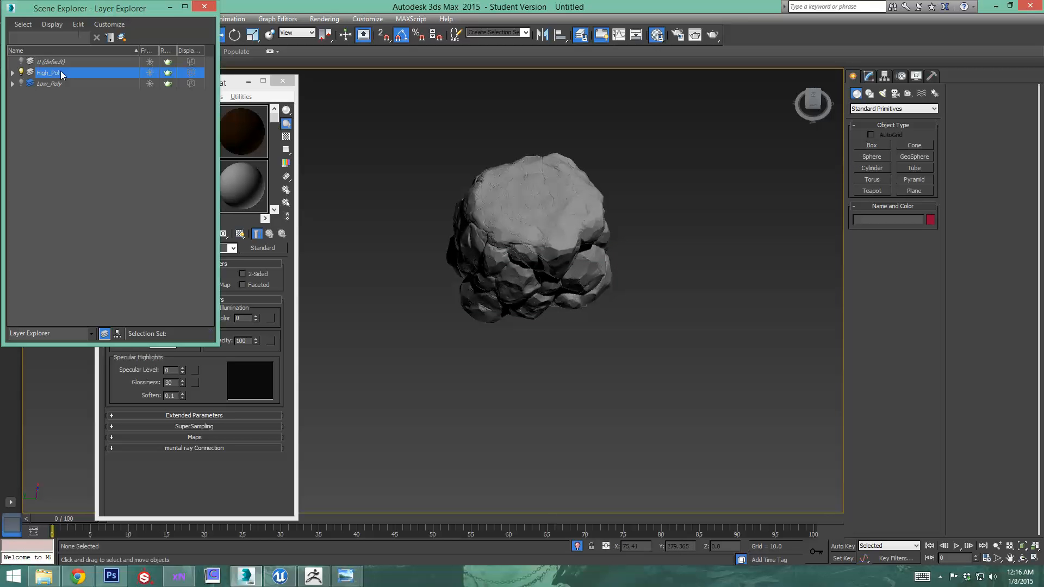
- View the rock from above and start the Sphere command, choosing to unhide the active Low_Poly layer
alt+middle_drag(679, 259, 601, 302)
scroll(577, 286, down, 5)
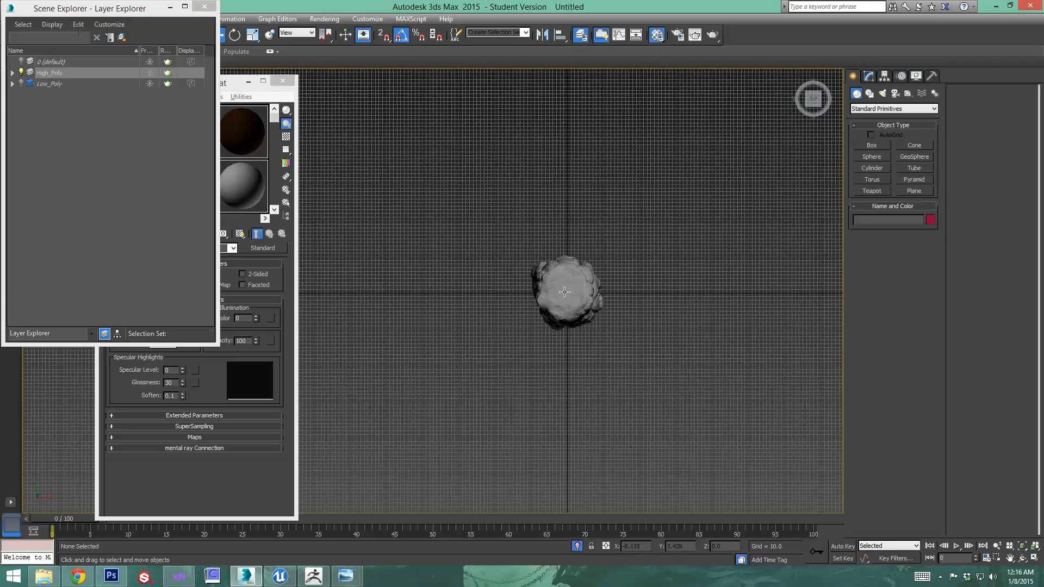
click(564, 292)
click(627, 339)
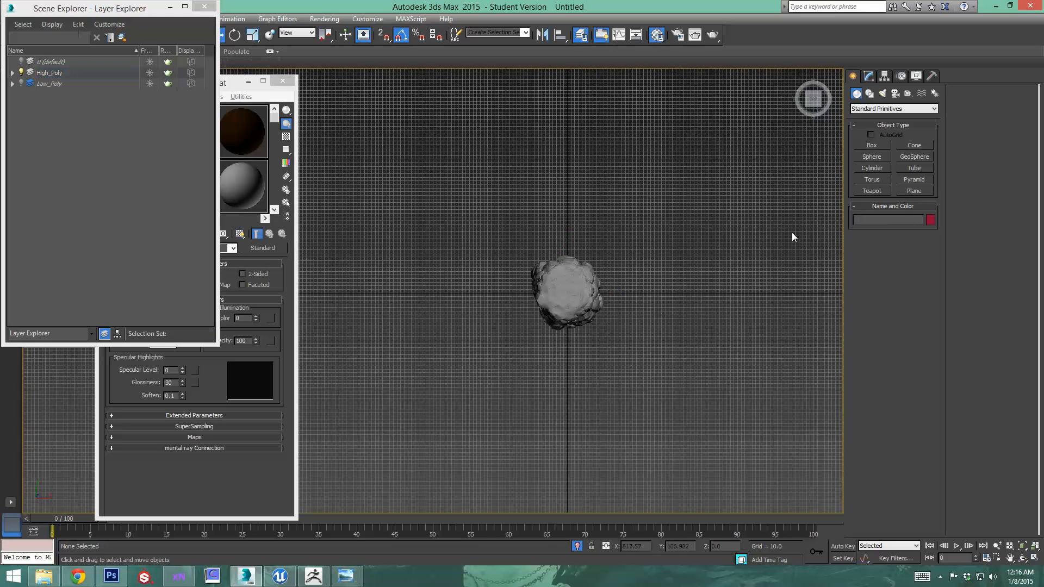
click(872, 157)
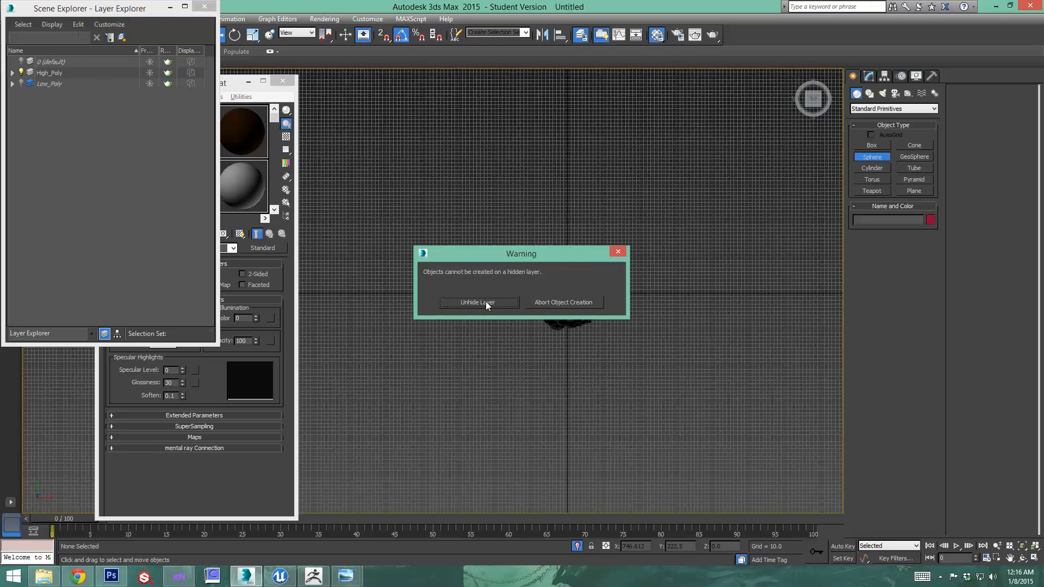
click(485, 302)
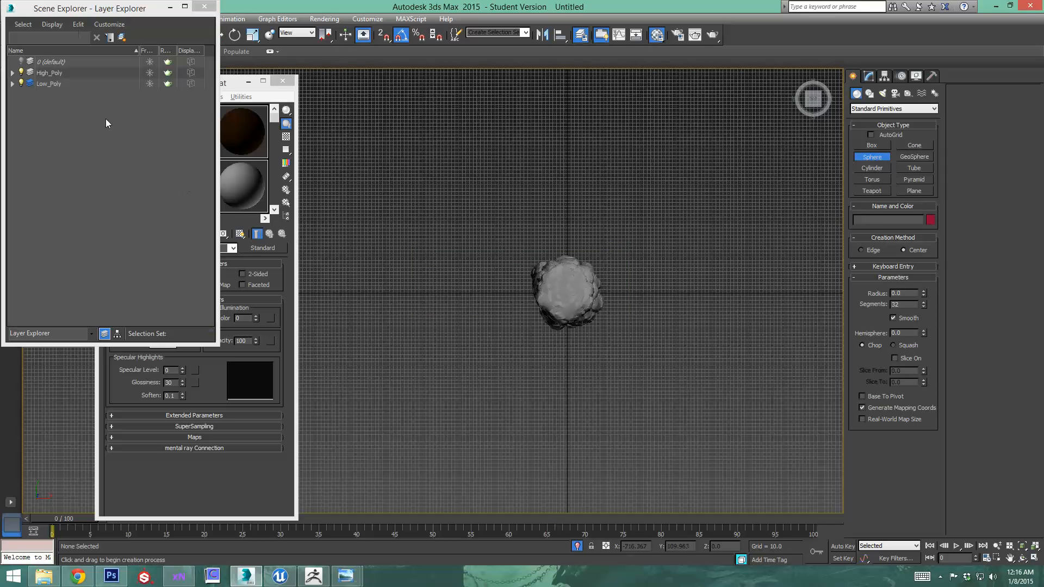
- Hide the Low_Poly layer again and leave only the High_Poly layer shown
click(53, 73)
key(Return)
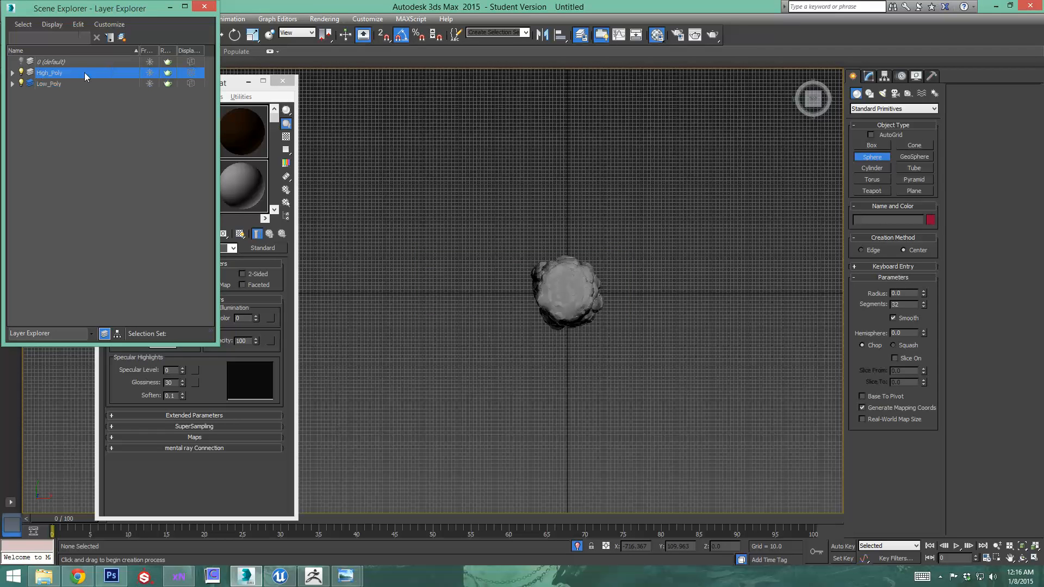
click(21, 72)
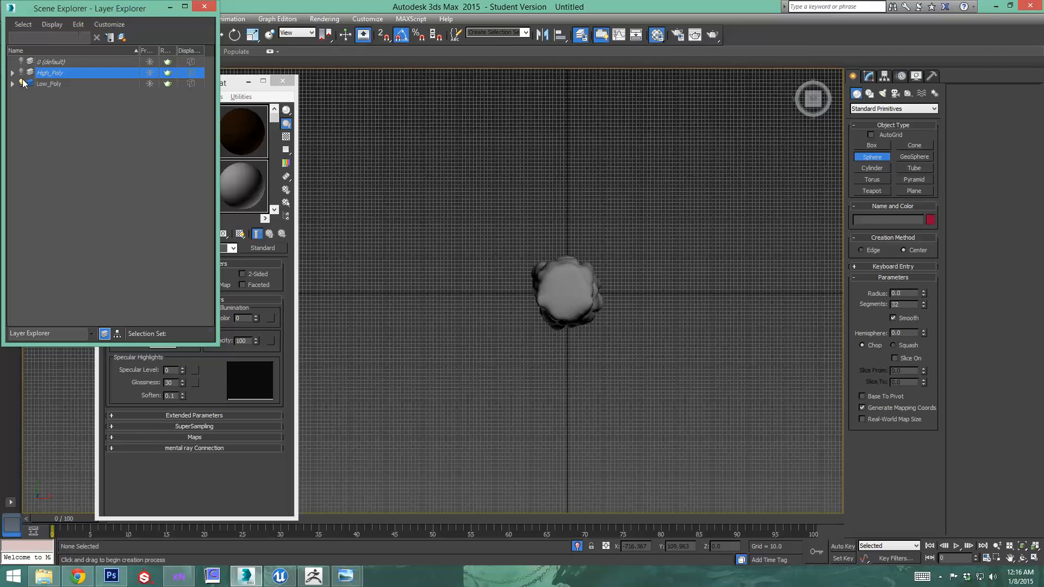
click(22, 83)
click(22, 72)
middle_drag(480, 298, 470, 300)
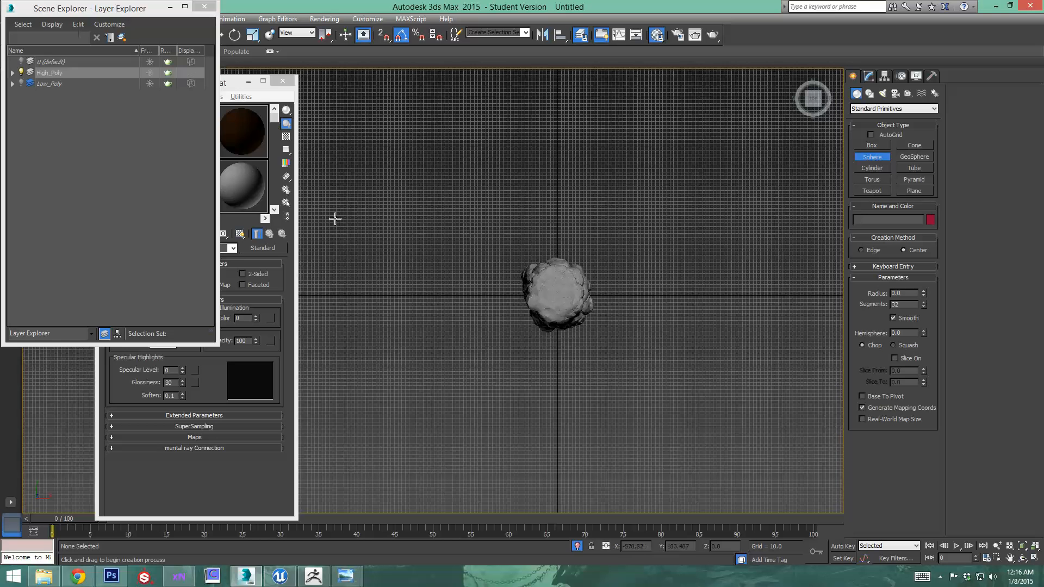
- Try to draw a sphere in the top view with the High_Poly layer selected in the layer list
click(102, 75)
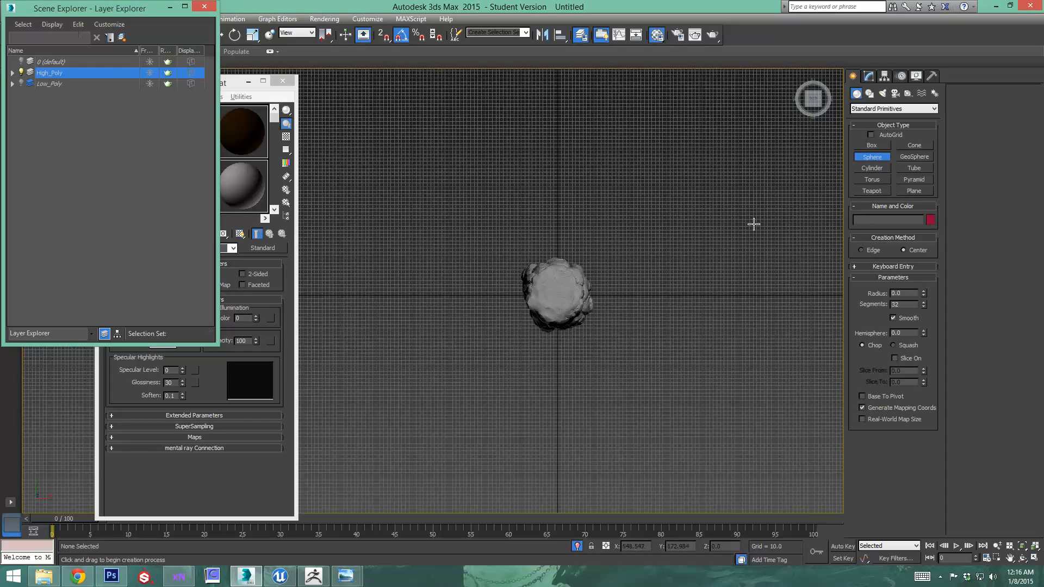
click(655, 257)
drag(685, 302, 722, 365)
click(722, 365)
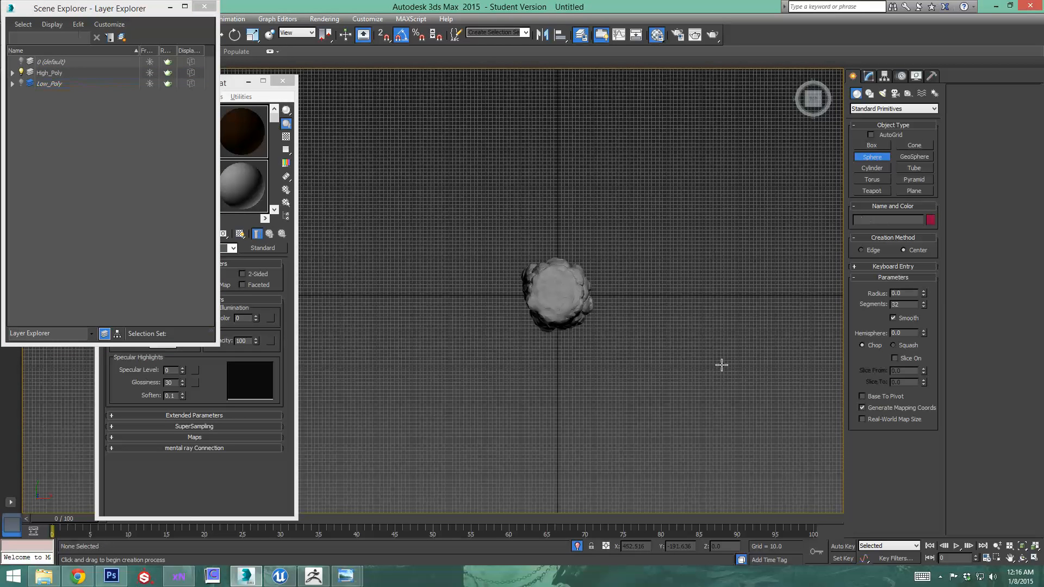
- Make High_Poly the active layer and draw a sphere centred on the rock, large enough to enclose it
click(30, 73)
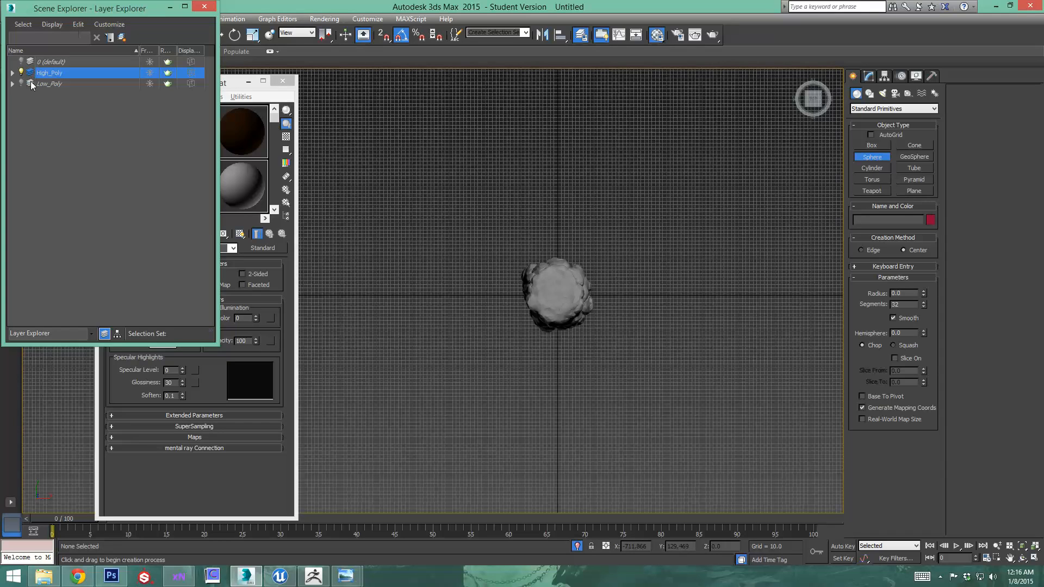
middle_drag(565, 292, 533, 263)
drag(525, 265, 633, 377)
key(f)
key(w)
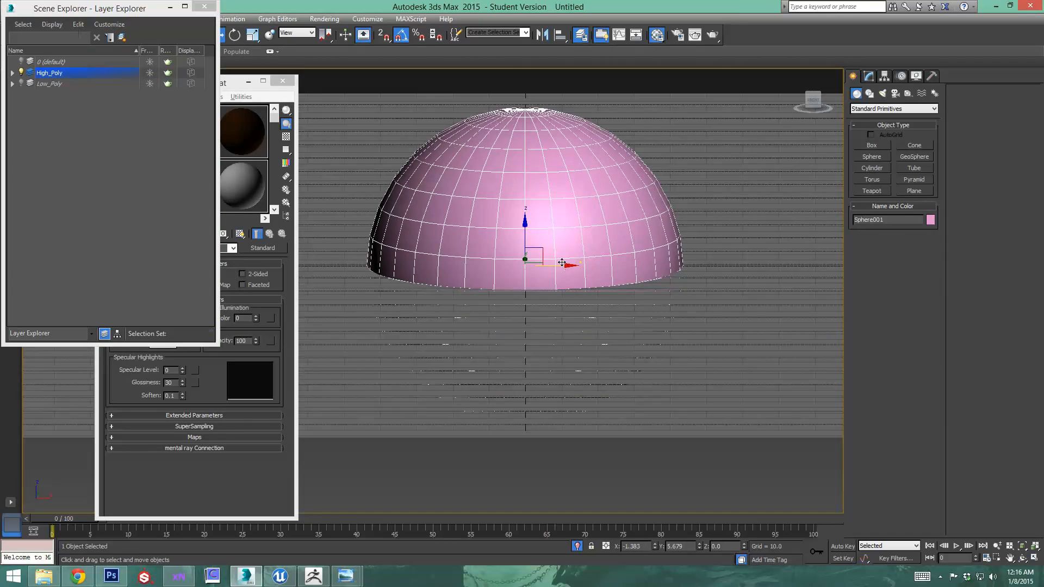
- Convert the sphere around the rock to an Editable Poly, working in the front view
alt+middle_drag(560, 263, 698, 255)
key(p)
scroll(556, 276, up, 2)
scroll(562, 282, down, 2)
key(f)
key(z)
scroll(580, 268, down, 3)
right_click(583, 266)
mouse_move(639, 376)
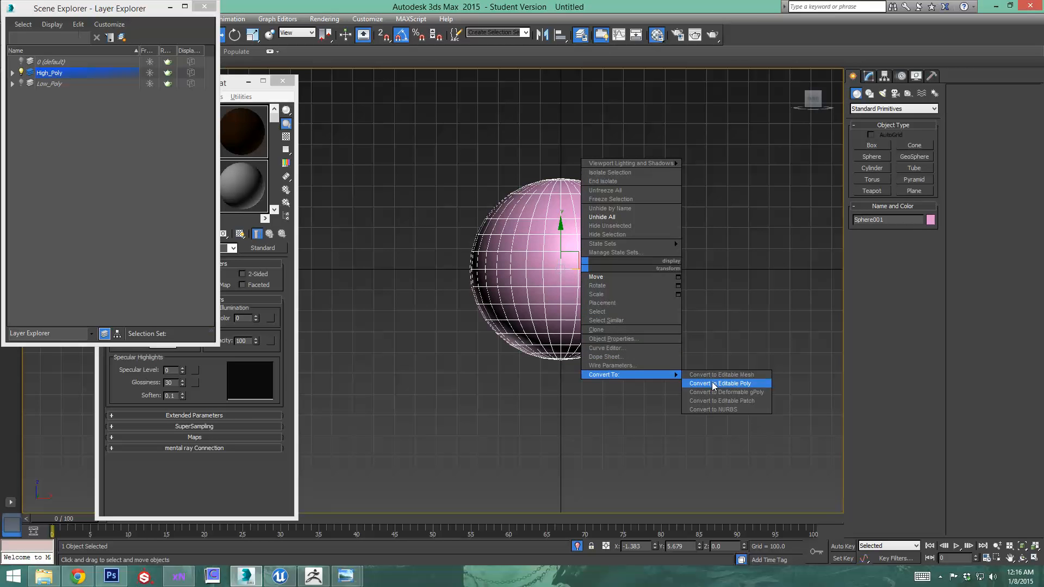
click(706, 384)
- Delete the upper half of the sphere's polygons so an open-topped hemisphere surrounds the rock, and hide the grid
key(4)
drag(360, 143, 677, 277)
key(Delete)
mouse_move(669, 282)
middle_down()
mouse_move(620, 271)
mouse_move(576, 299)
mouse_move(557, 282)
mouse_move(648, 285)
middle_up()
right_click(590, 299)
click(584, 306)
key(g)
scroll(557, 282, up, 3)
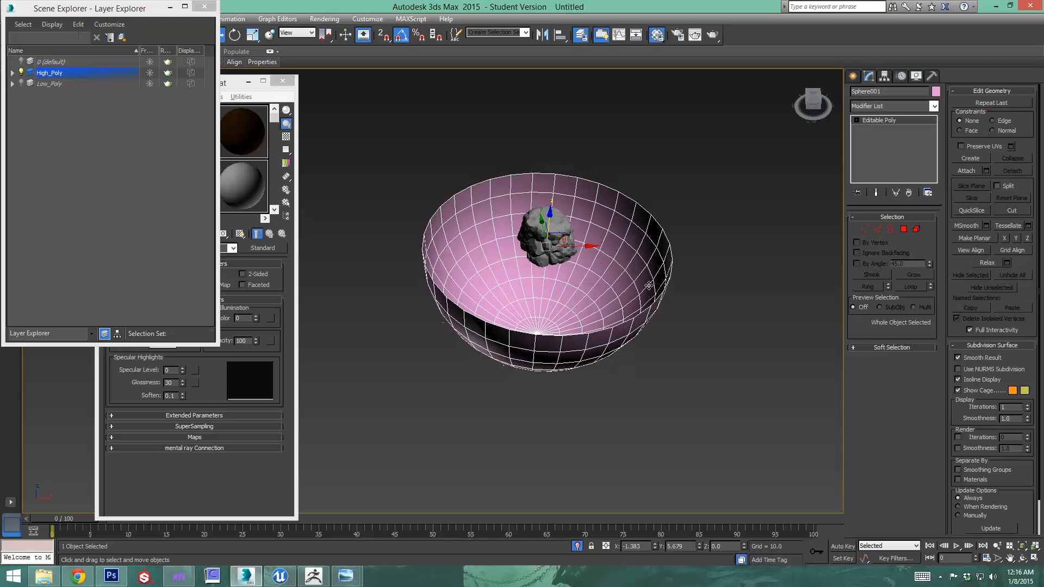
- Turn on Backface Cull in the hemisphere's object properties and raise the hemisphere to about 130 in Z
right_click(571, 268)
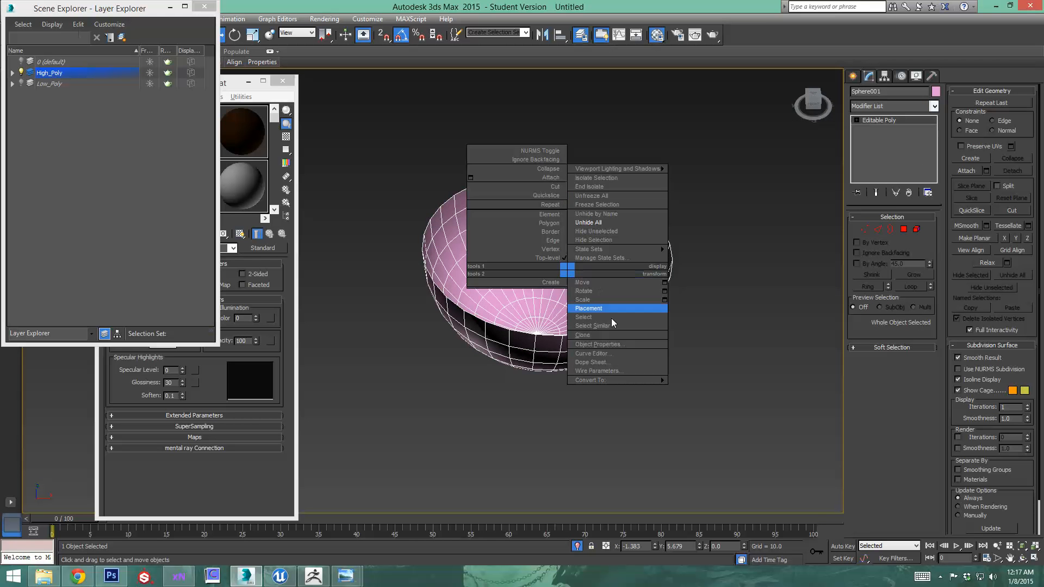
click(612, 344)
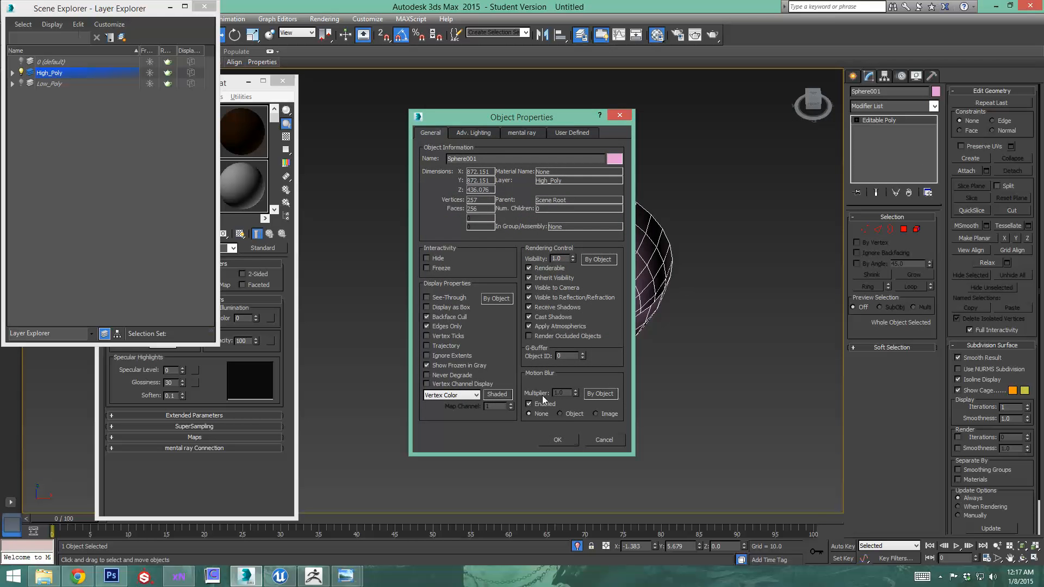
click(557, 440)
mouse_move(567, 439)
alt+middle_down()
mouse_move(592, 394)
mouse_move(670, 358)
alt+middle_up()
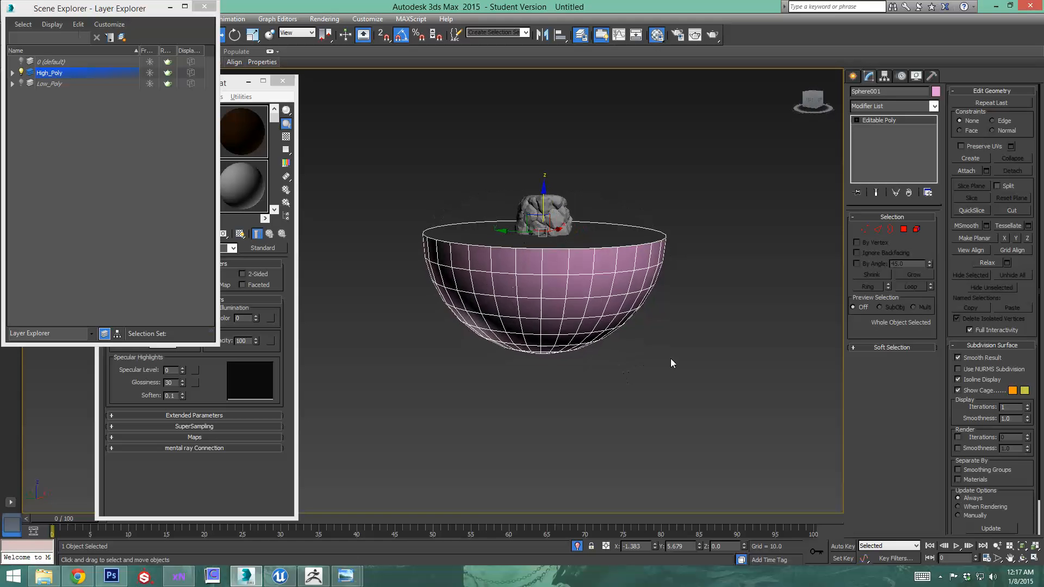
alt+middle_drag(551, 258, 759, 285)
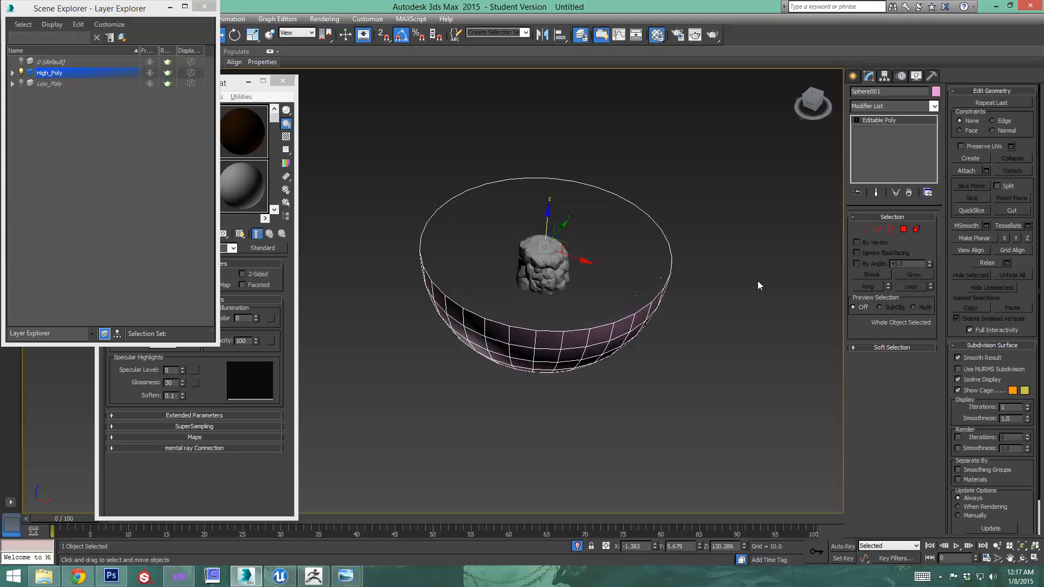
- Add a Normal modifier to the hemisphere to flip its normals inward
click(934, 106)
drag(933, 161, 929, 217)
scroll(870, 381, down, 1)
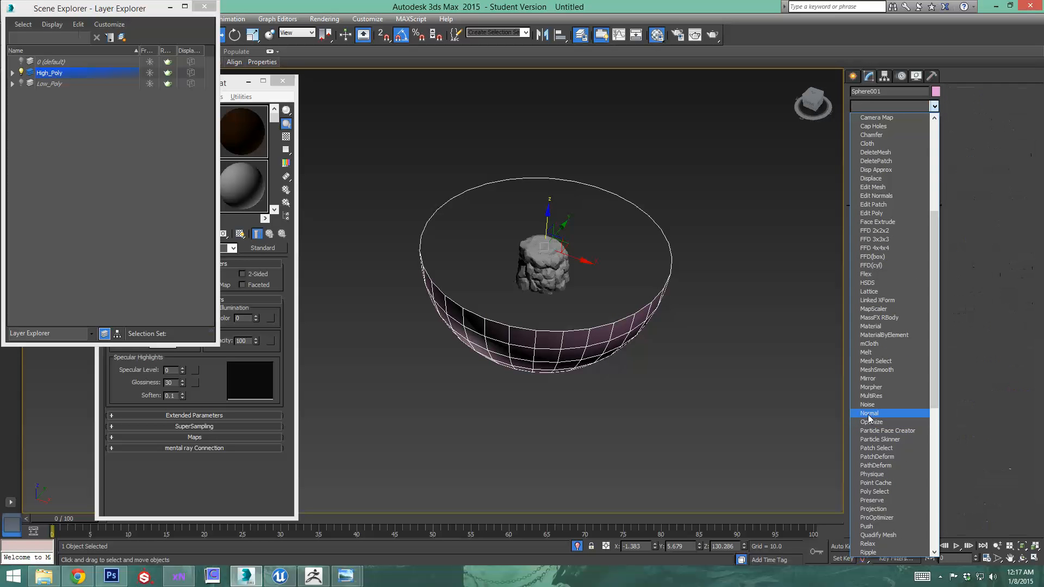
click(868, 414)
alt+middle_drag(673, 374, 570, 258)
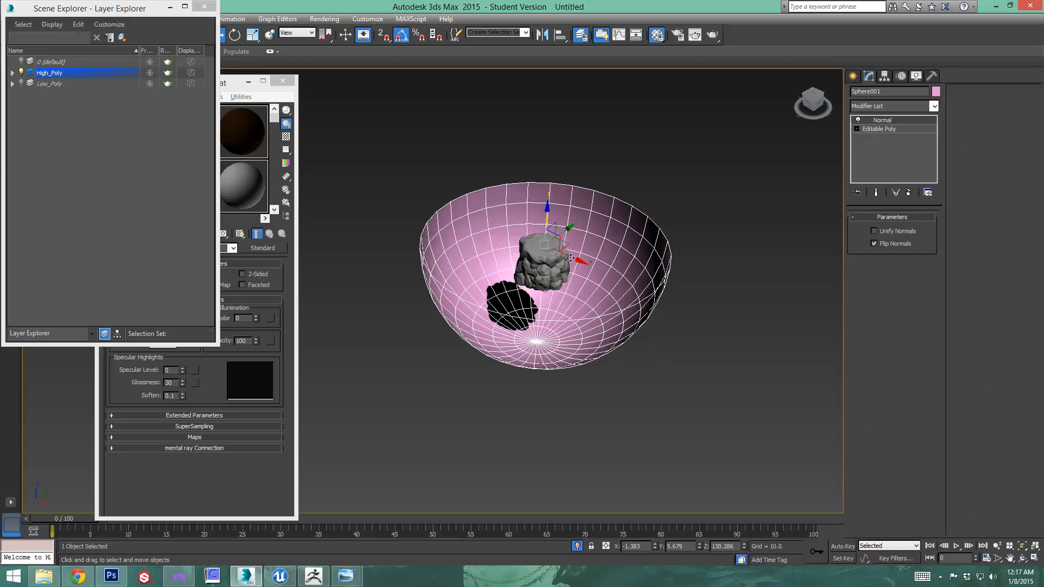
- Lower the hemisphere to about 85 in Z so the rock sits near its open rim
alt+middle_drag(548, 214, 558, 250)
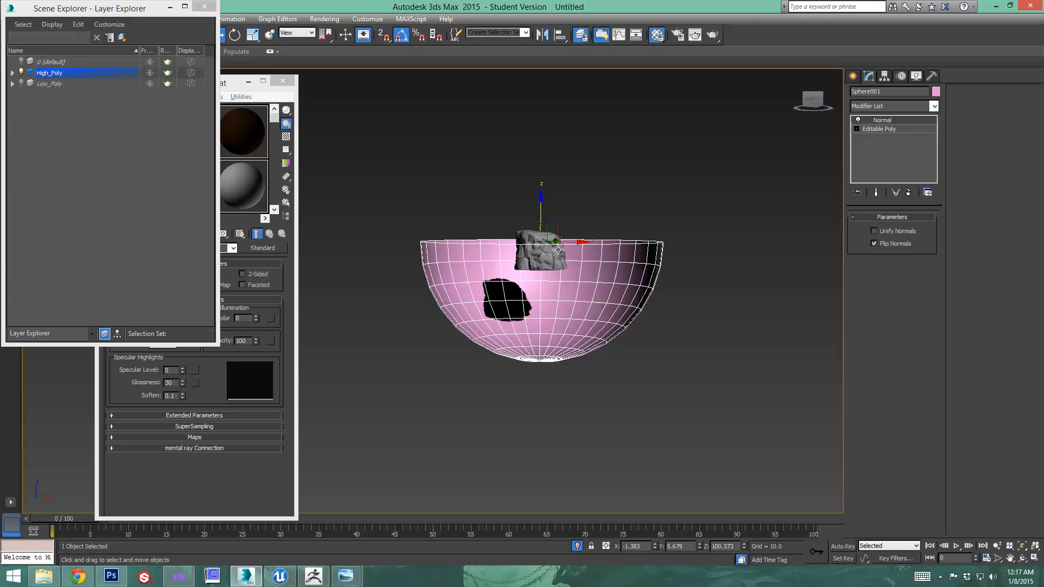
drag(540, 205, 541, 237)
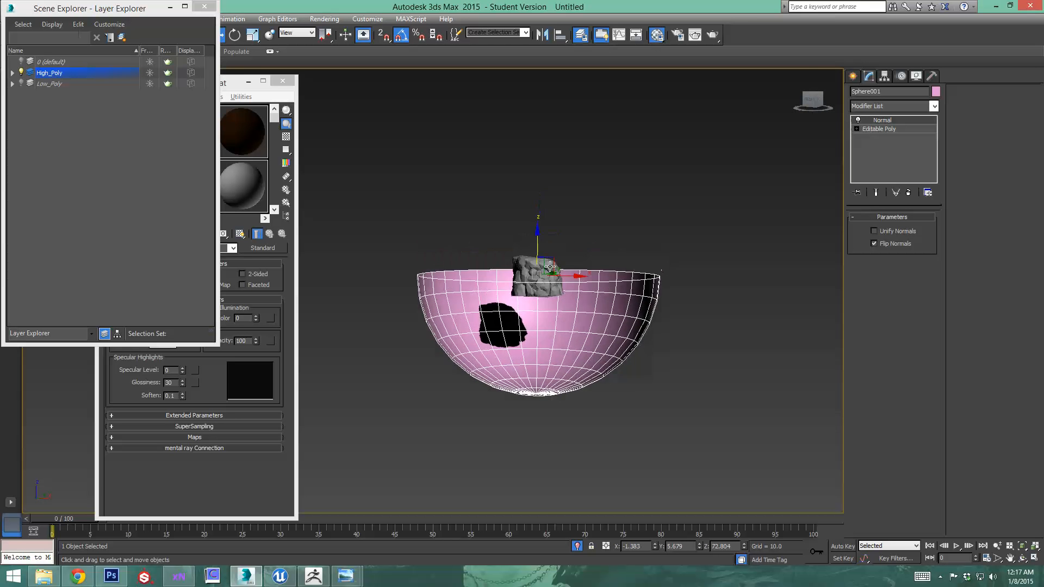
scroll(611, 308, up, 5)
scroll(611, 308, down, 5)
drag(599, 199, 618, 250)
middle_drag(618, 250, 599, 290)
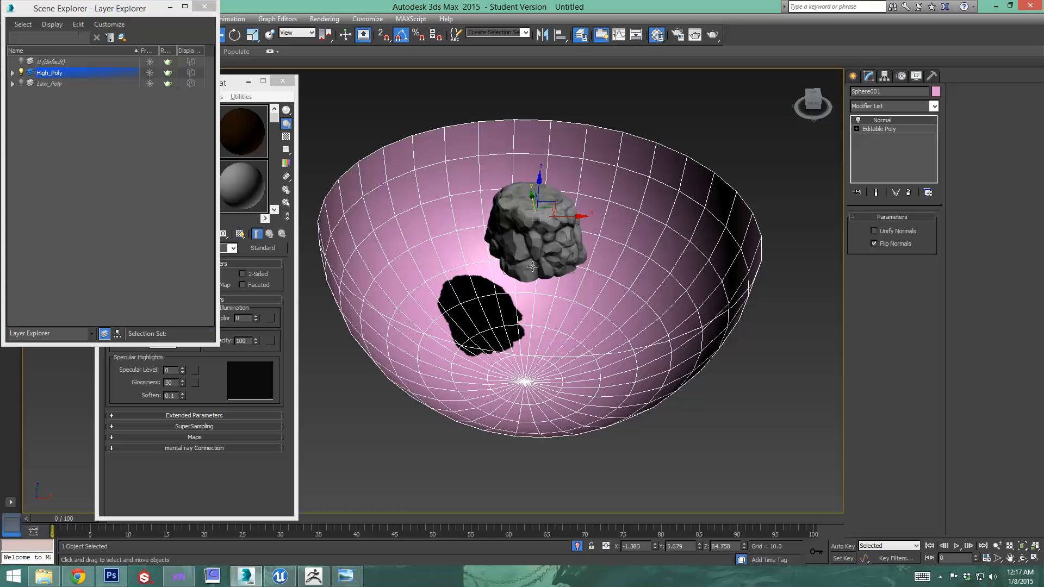
alt+middle_drag(526, 280, 530, 274)
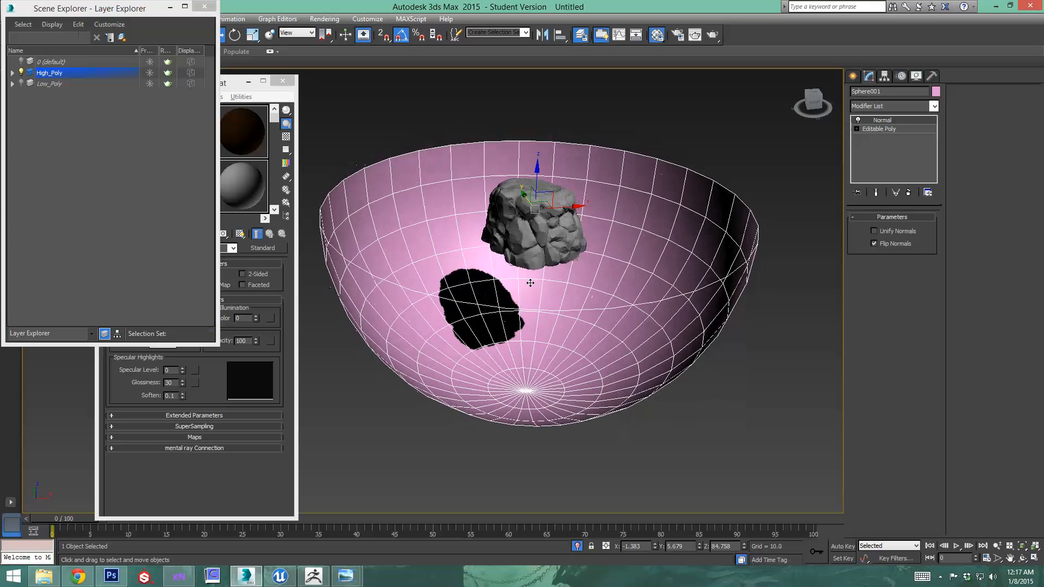
- Attach the hemisphere to the high-poly rock, turn off the edged-faces display and deselect the combined mesh
click(664, 157)
click(553, 206)
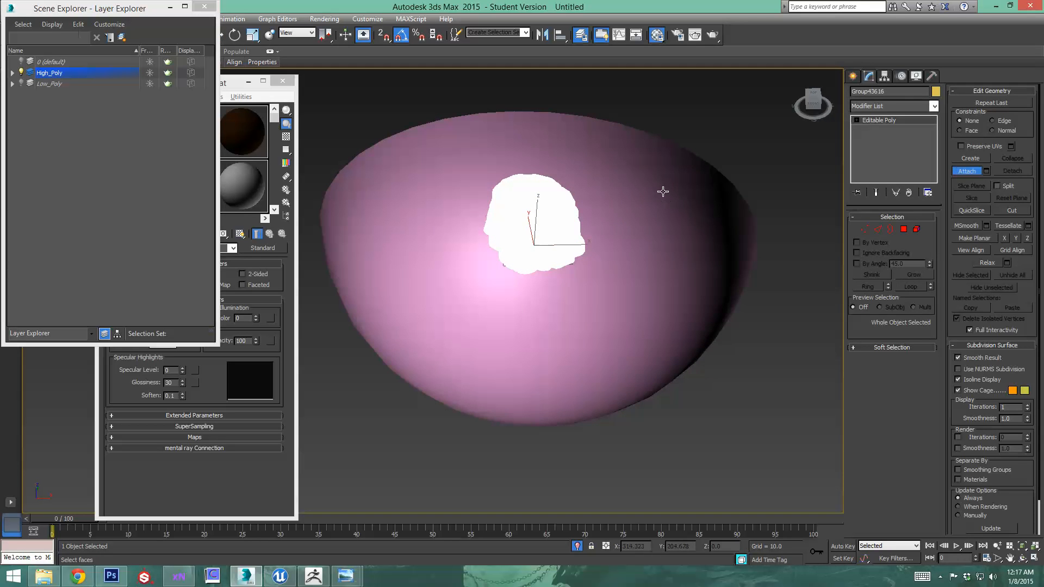
key(F4)
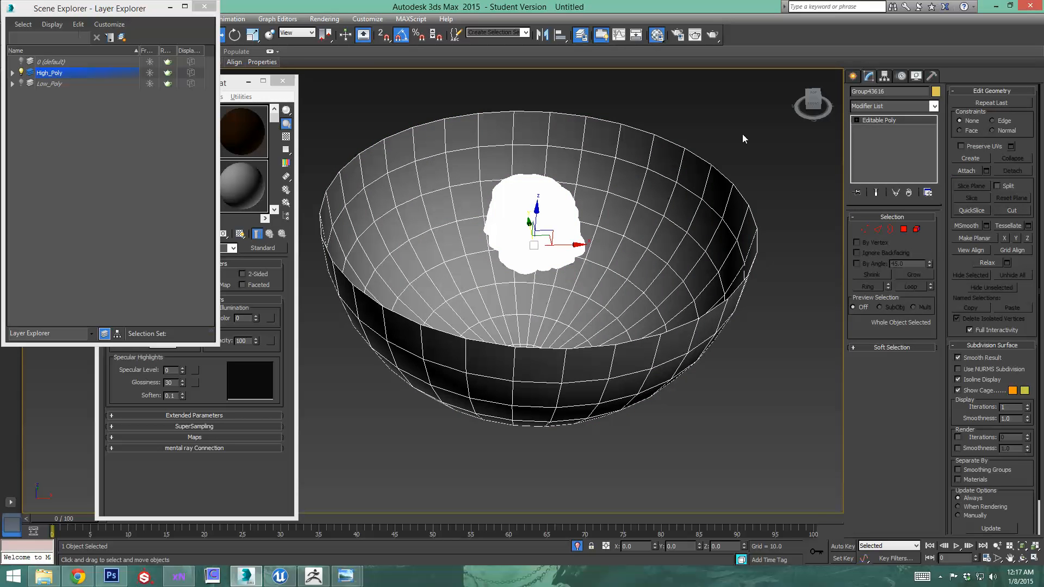
click(640, 227)
- Minimise the Layer Explorer and Material Editor windows and select the combined rock and hemisphere mesh
click(170, 9)
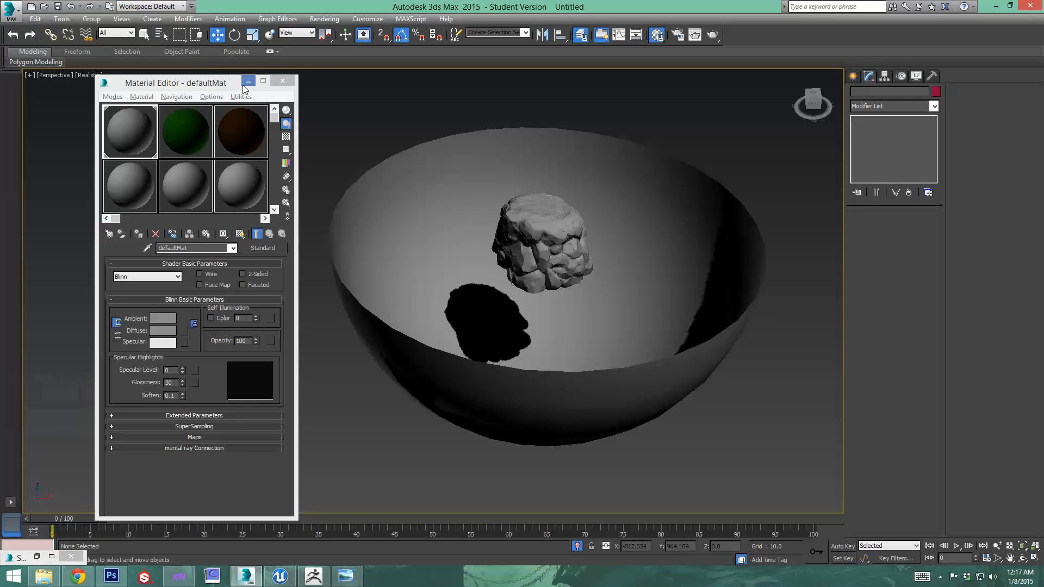
click(249, 81)
alt+middle_drag(413, 233, 455, 230)
click(455, 229)
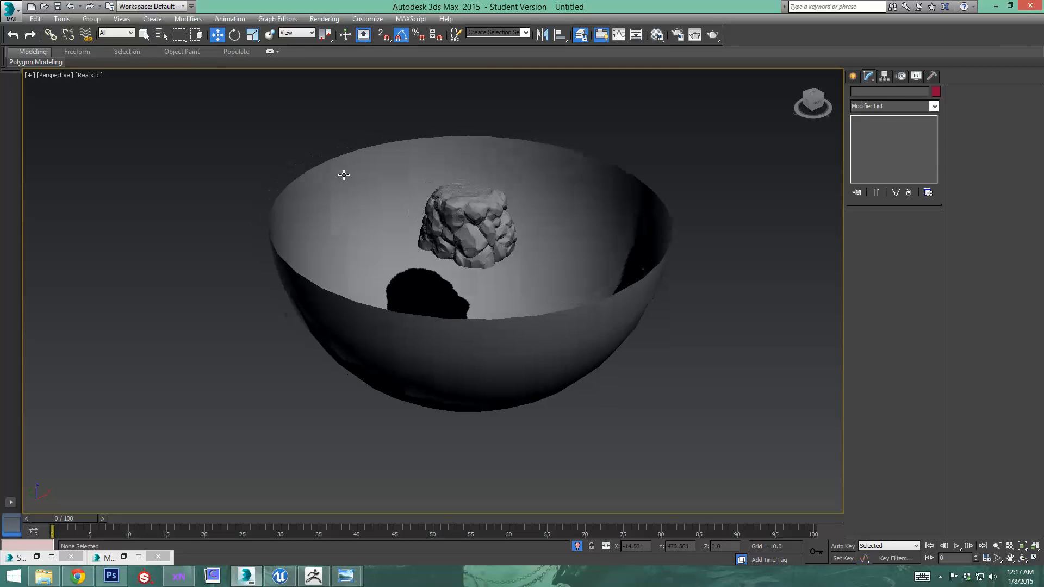
- Start exporting the combined mesh as an OBJ file named Rock_High_Hemi in the Rock_tutorial folder
click(9, 17)
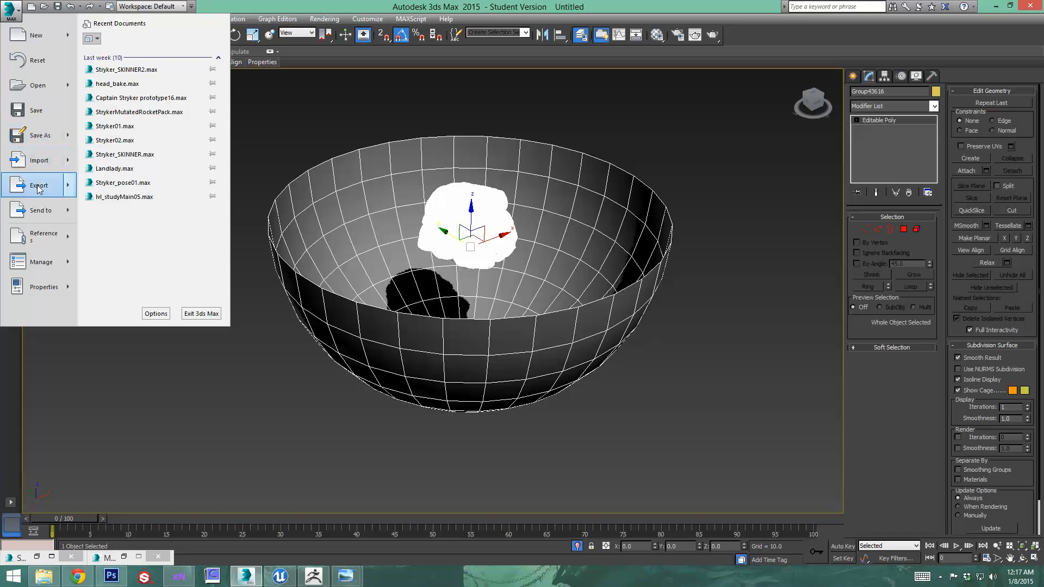
mouse_move(39, 188)
click(109, 90)
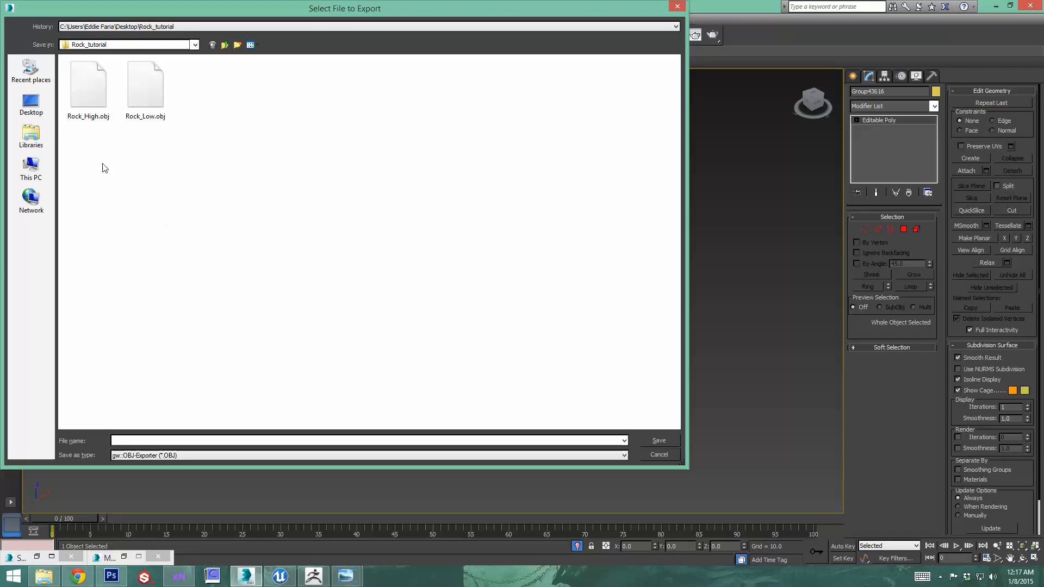
click(100, 116)
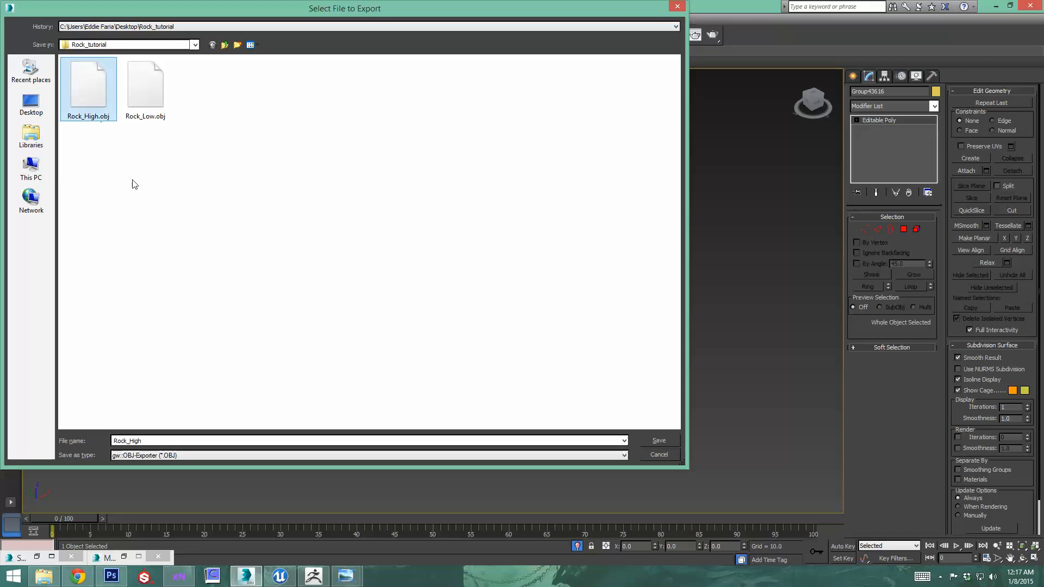
double_click(175, 440)
click(175, 440)
text(_Hemi)
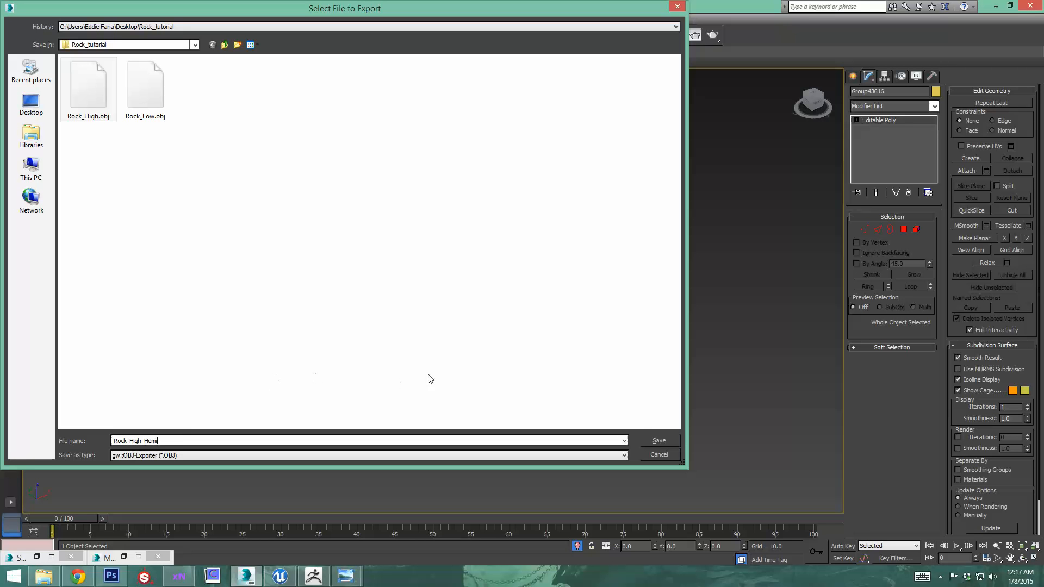
click(656, 440)
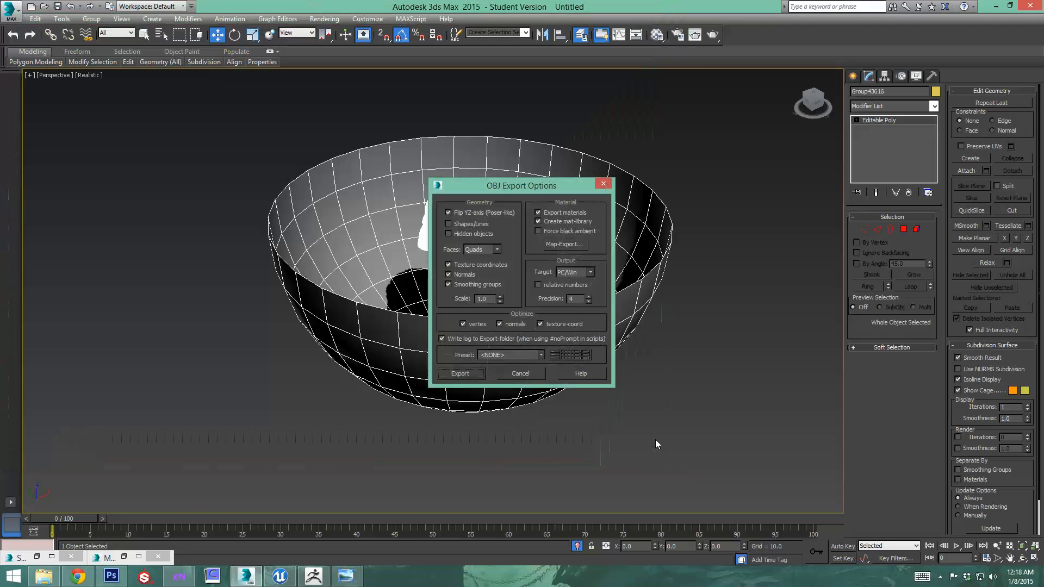
- Run the OBJ export with the current options and close the export report once it is done
click(469, 373)
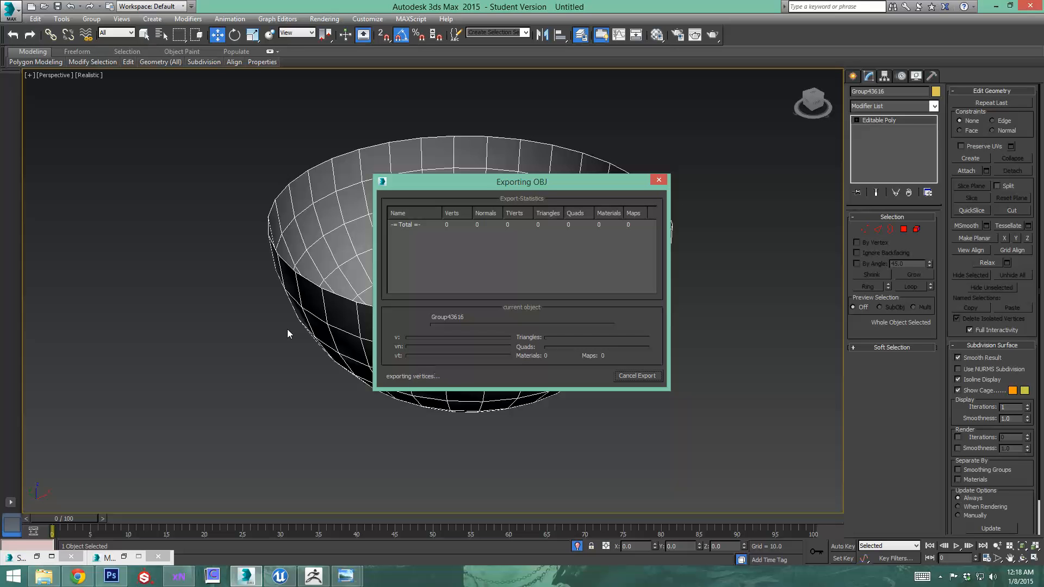
drag(443, 182, 637, 205)
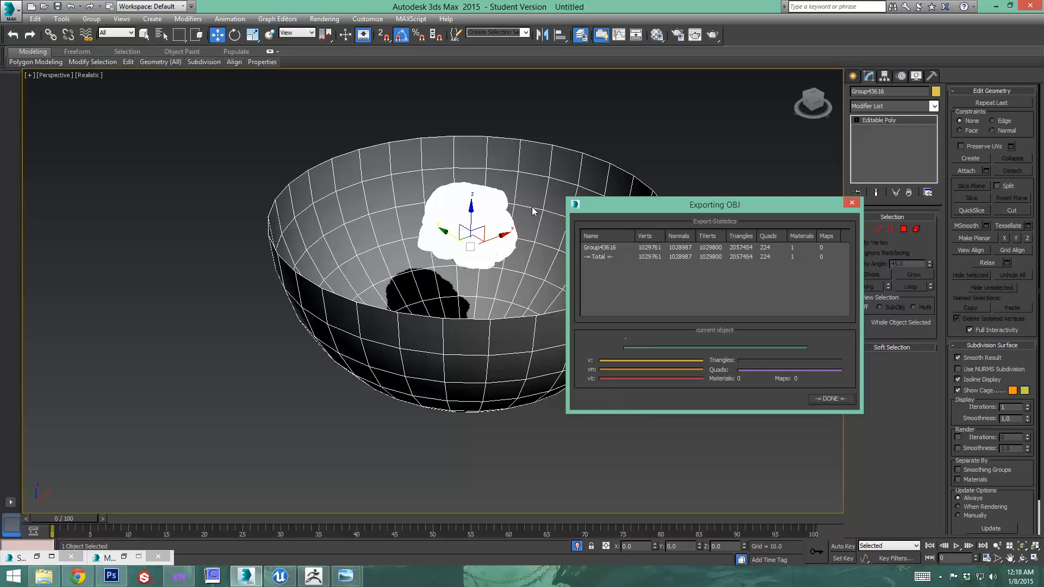
drag(765, 204, 723, 201)
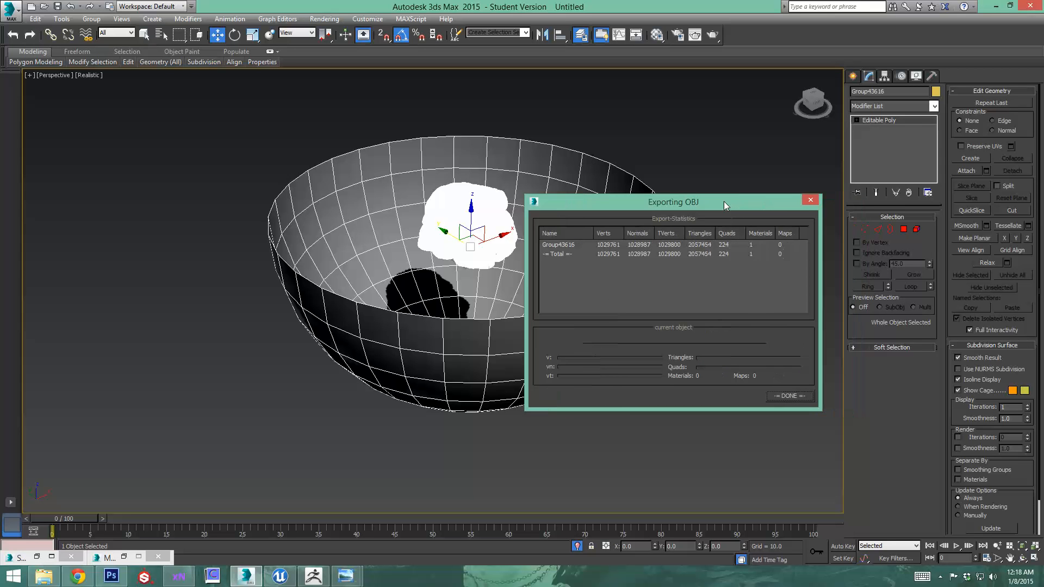
click(788, 396)
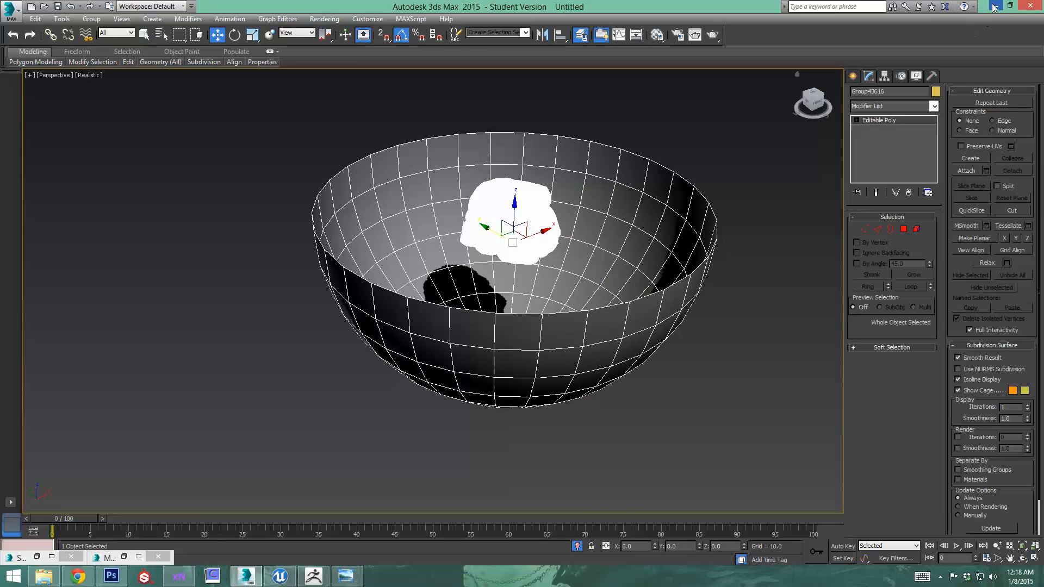
- Switch to xNormal and add Rock_High_Hemi.obj to the high definition meshes
click(993, 6)
drag(481, 103, 499, 107)
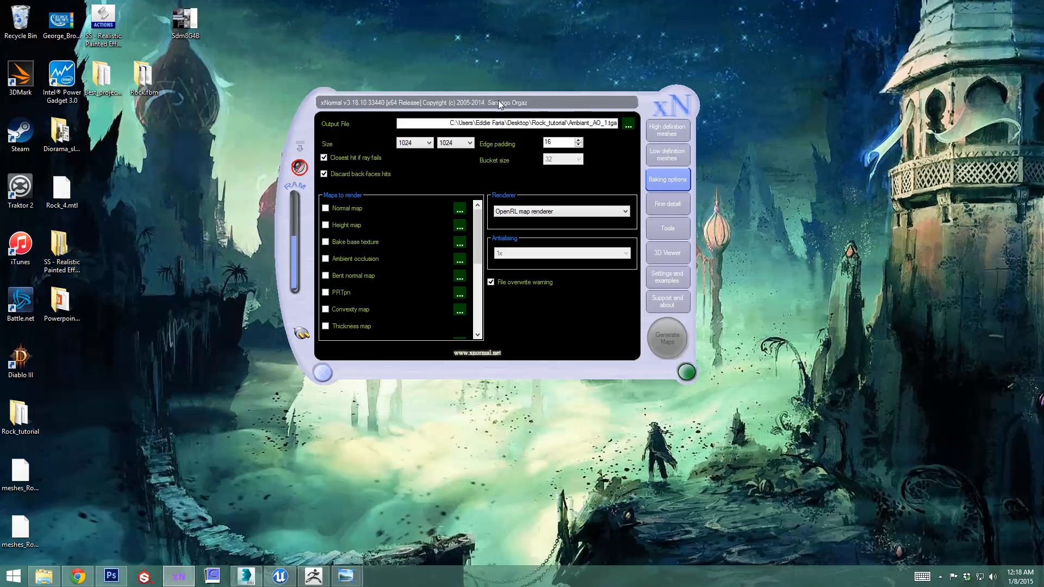
click(664, 133)
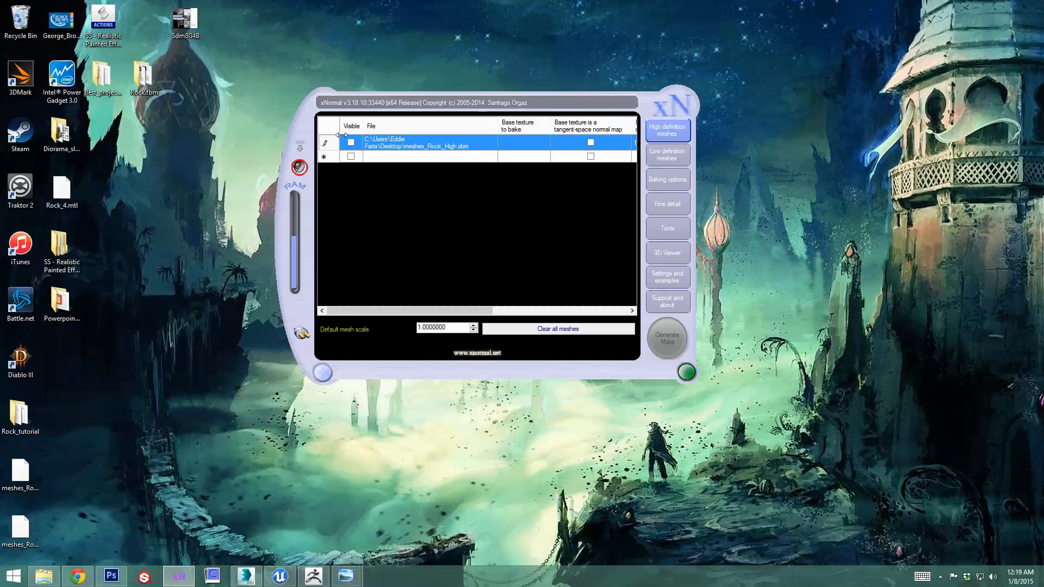
right_click(433, 161)
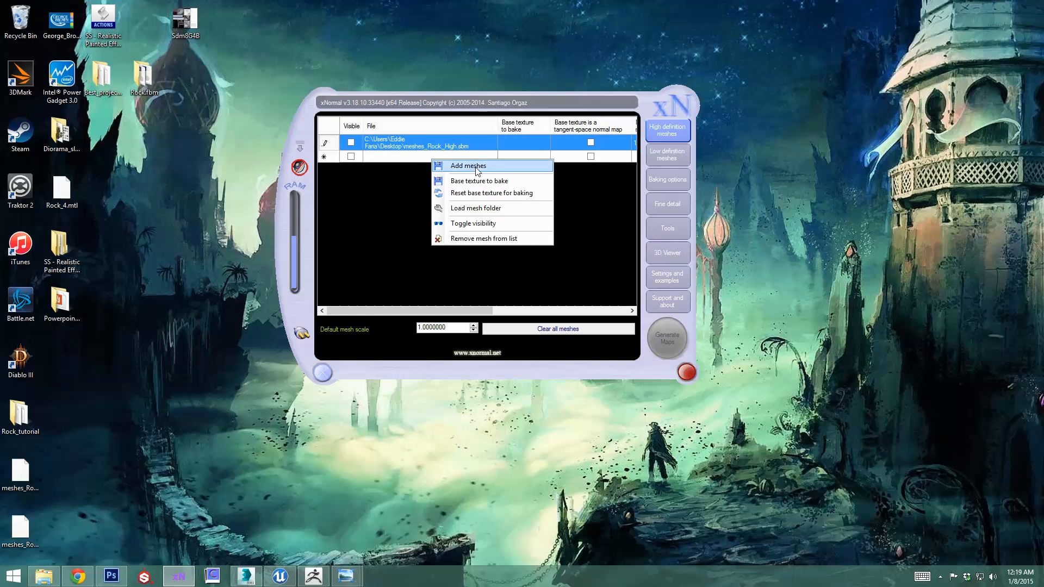
click(448, 166)
click(471, 173)
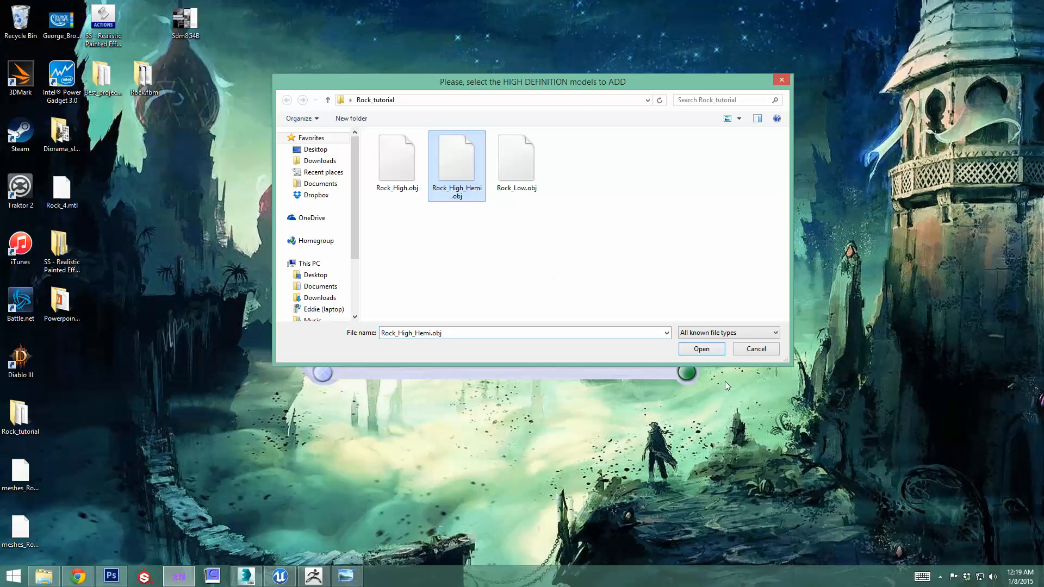
click(701, 349)
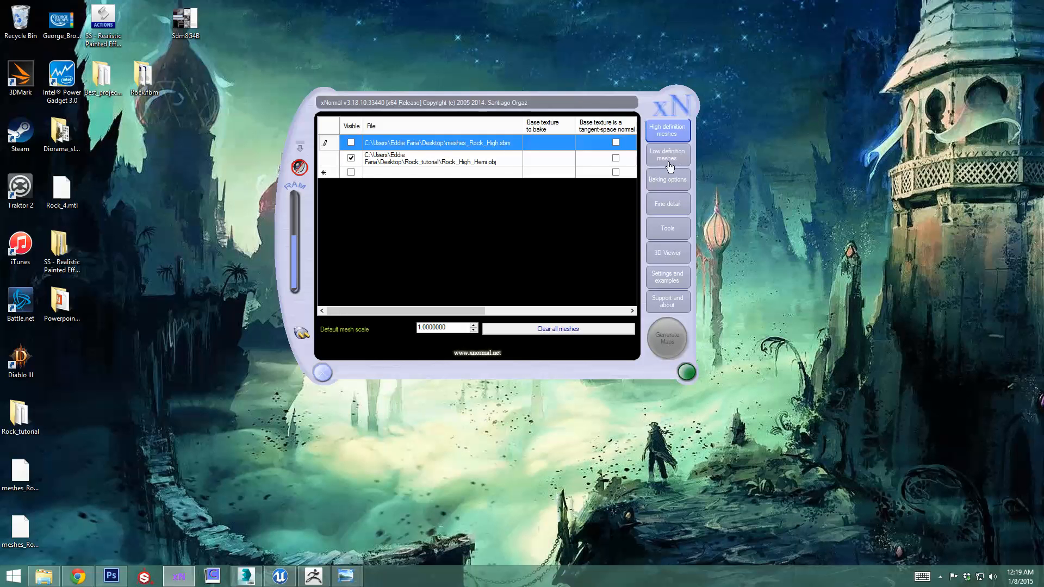
- Enable the Ambient occlusion map in the baking options and set the renderer to Default bucket renderer
click(667, 181)
click(325, 258)
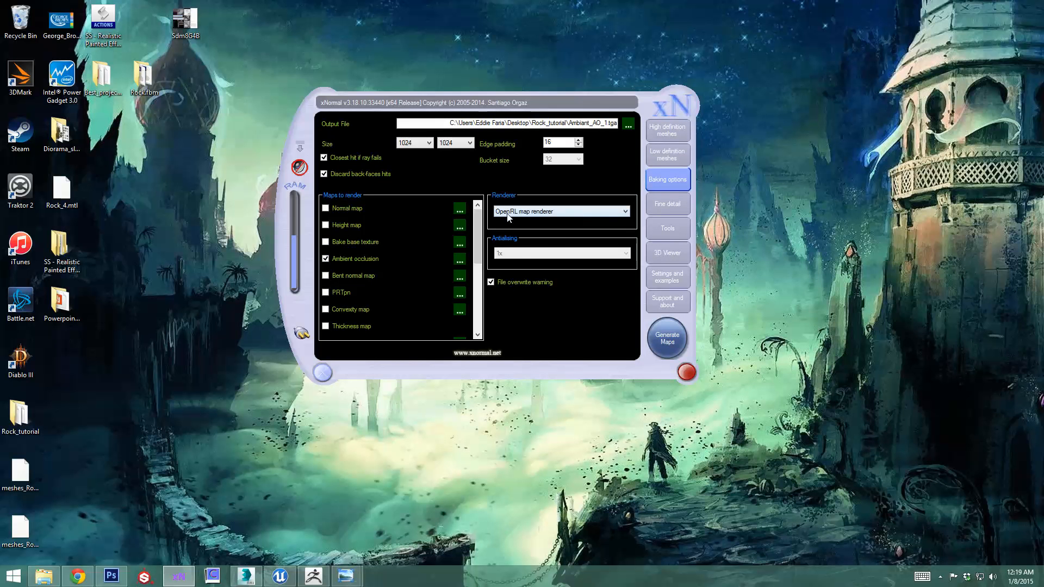
drag(527, 104, 549, 103)
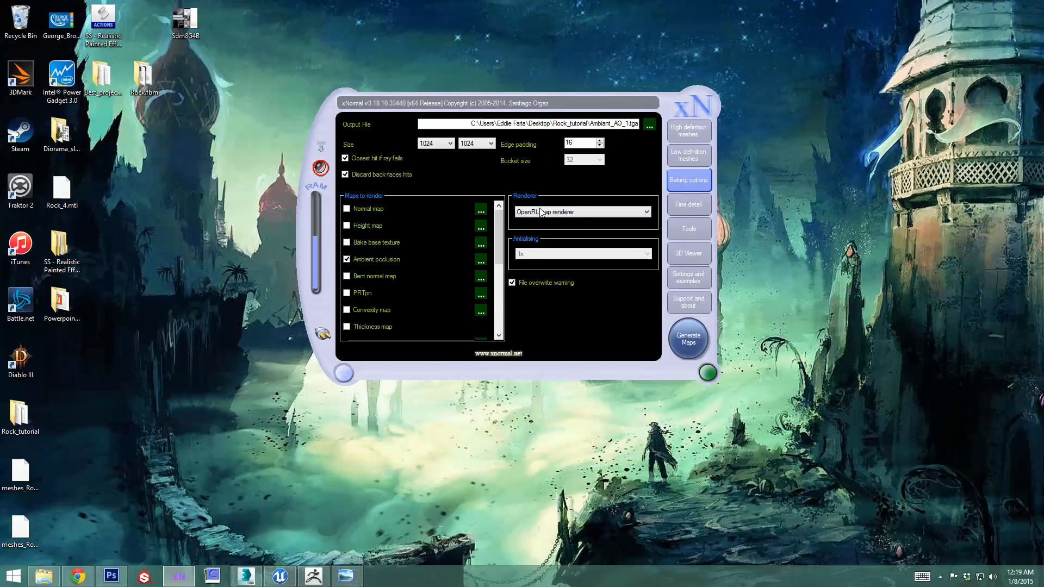
click(581, 215)
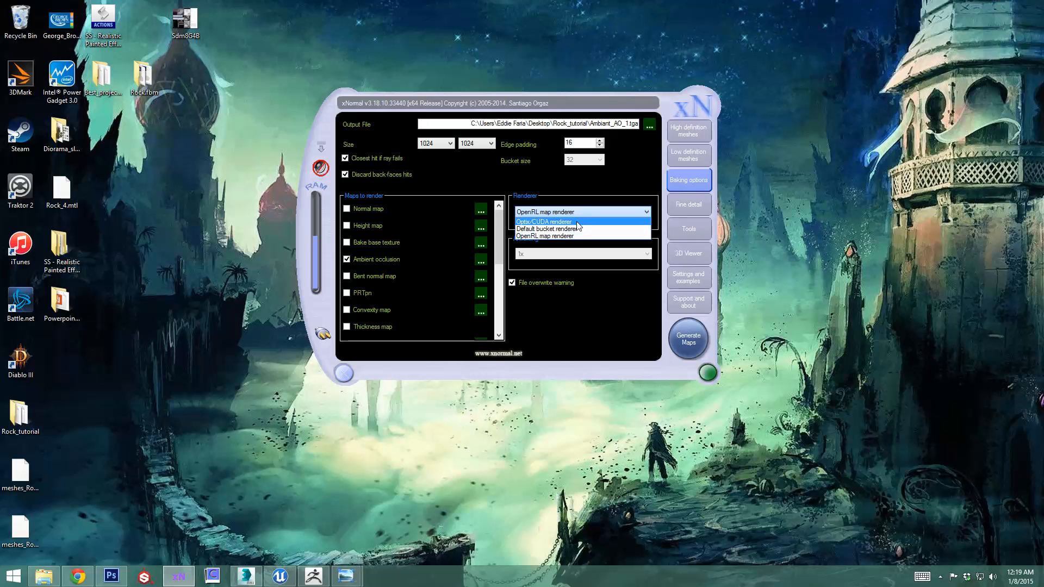
click(580, 225)
click(580, 253)
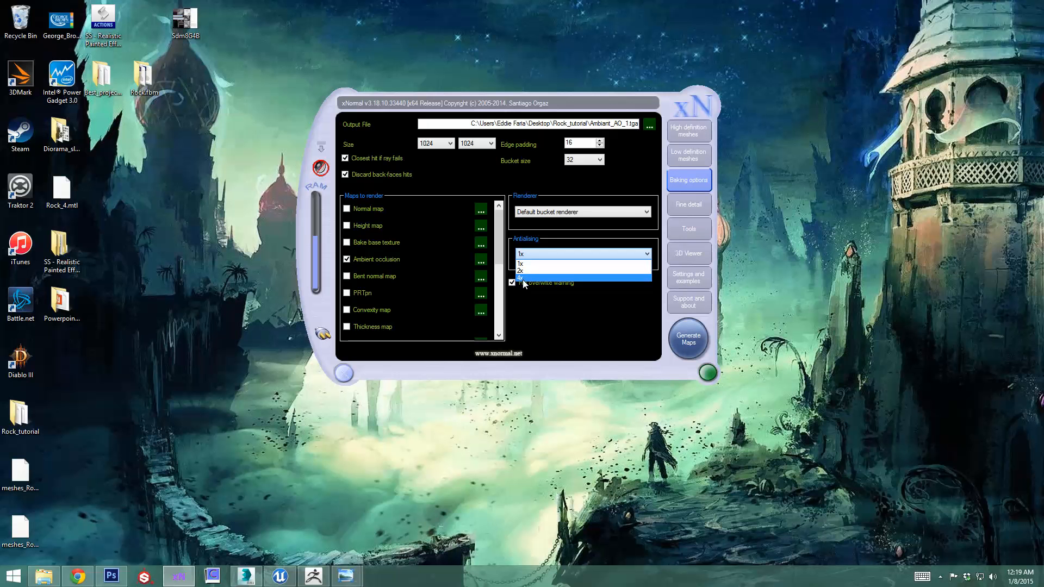
click(536, 288)
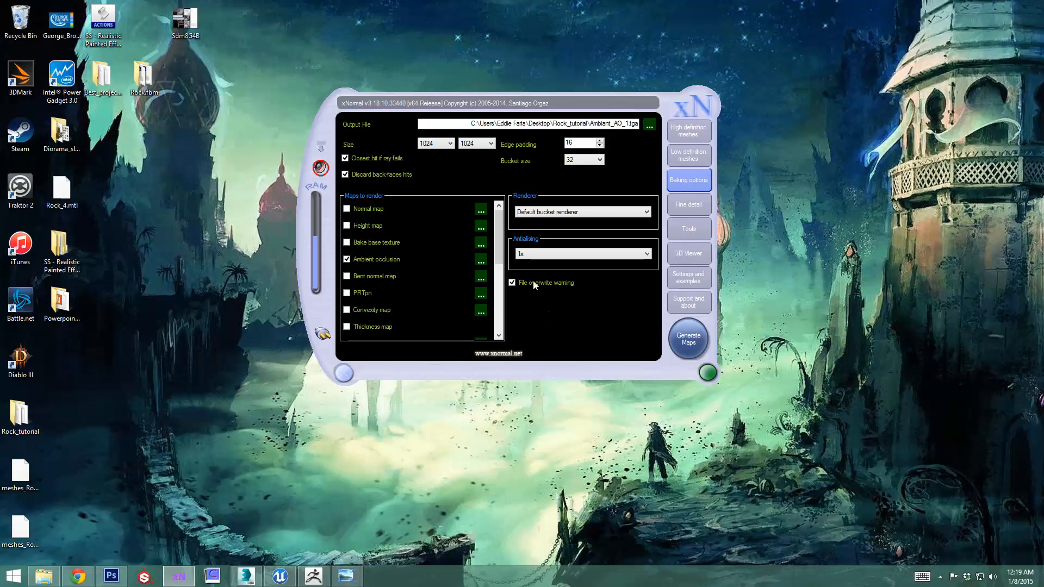
- Set the output file of the bake to AO_Hemi as TGA in the Rock_tutorial folder
click(649, 125)
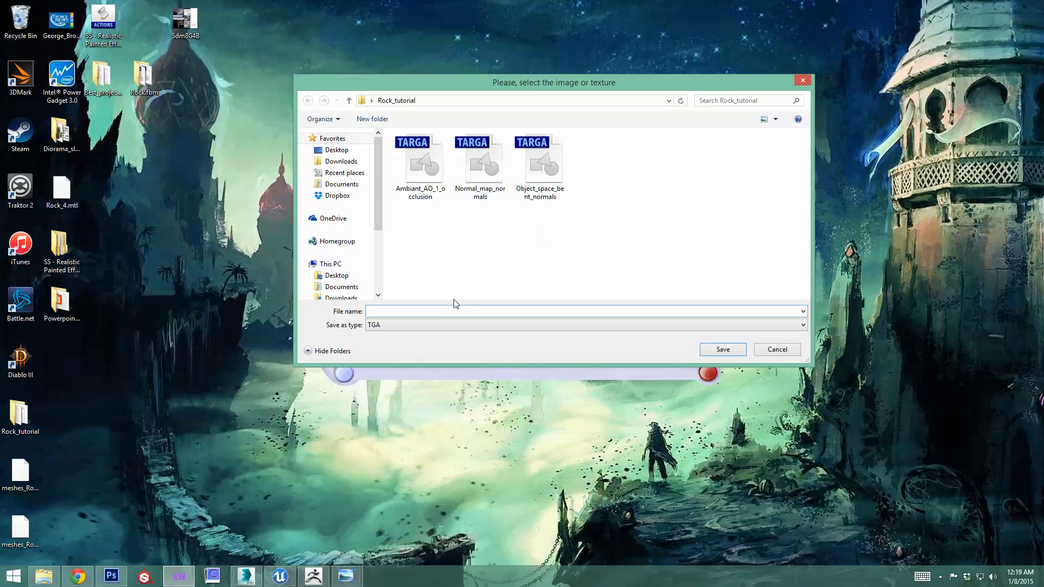
text(AO_Hemi)
click(723, 350)
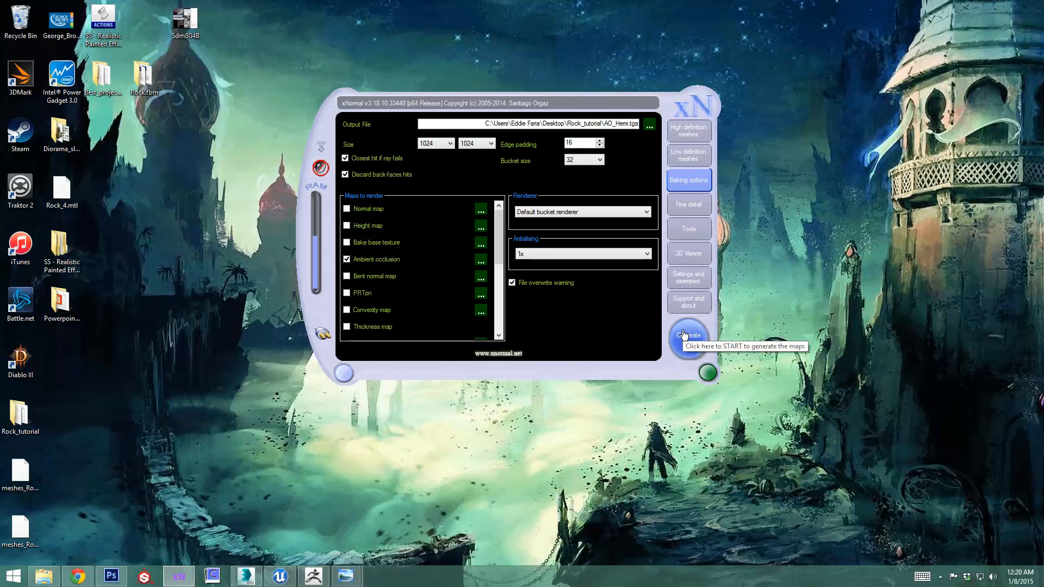
- Generate the ambient occlusion map, close the preview once rendered, and disable Ambient occlusion in the maps to render
click(684, 334)
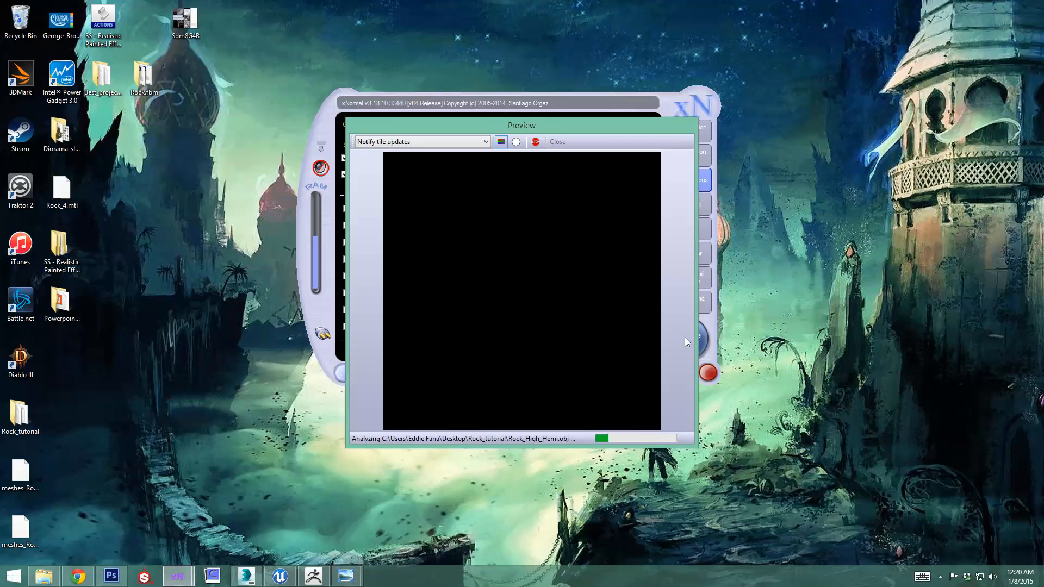
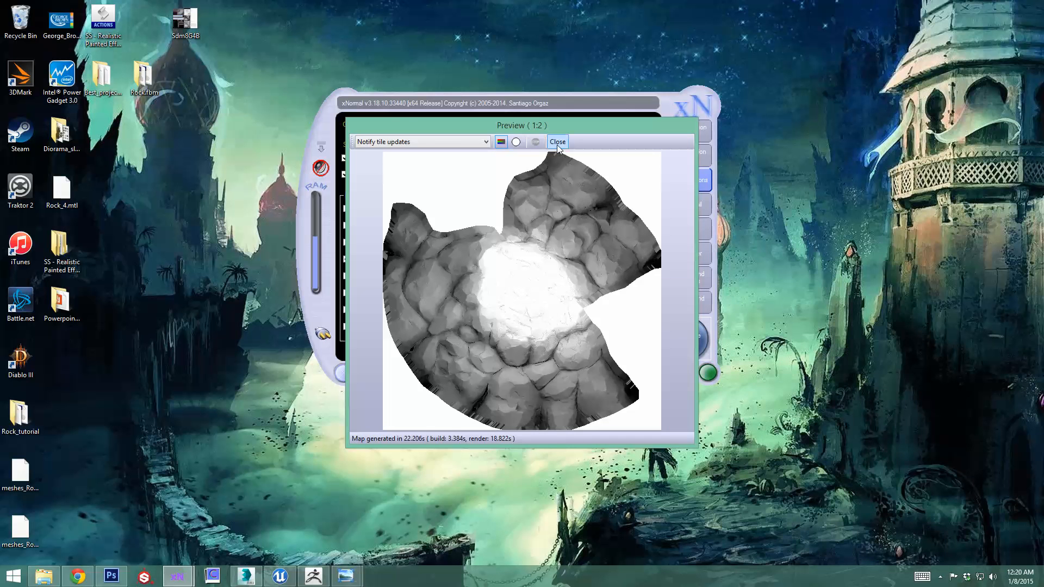
click(558, 143)
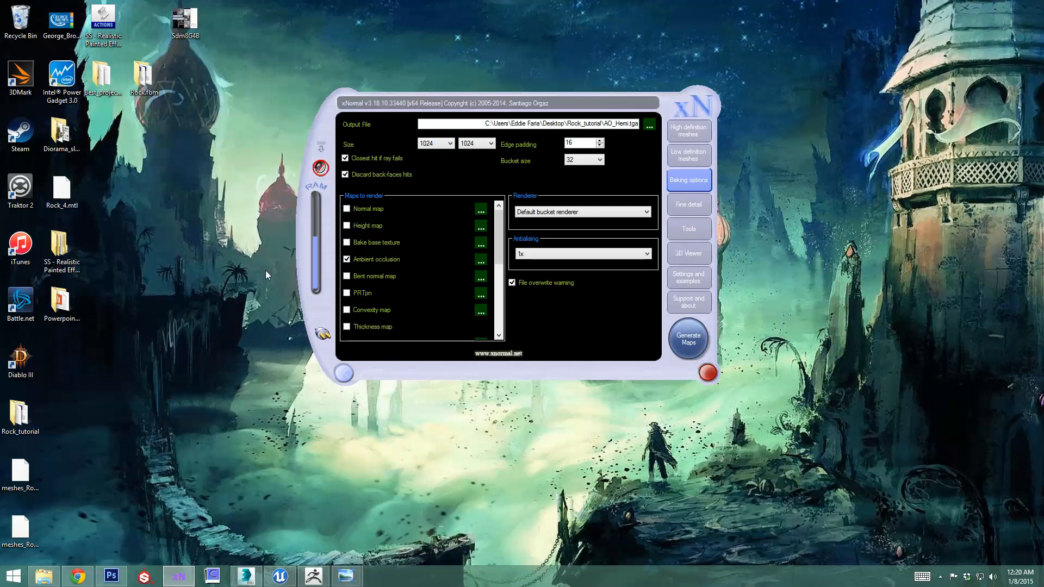
click(348, 260)
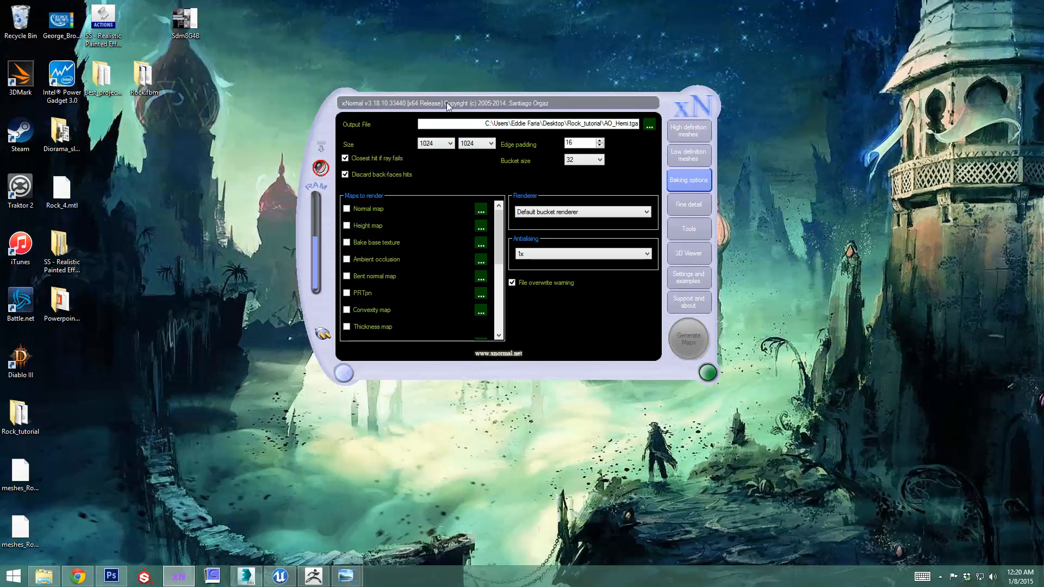
drag(446, 104, 471, 104)
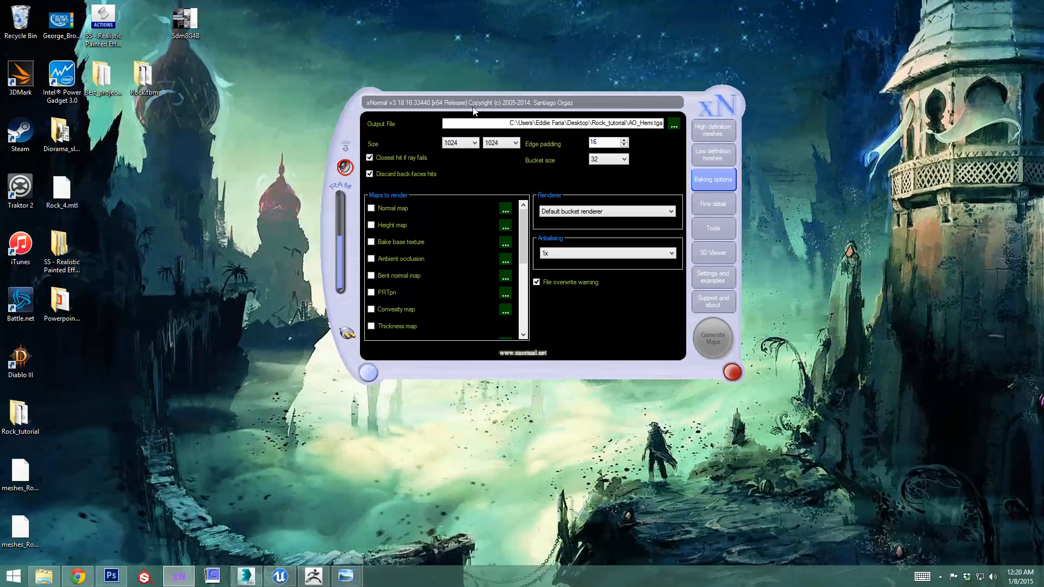
- Switch to Photoshop and close all open documents without saving their changes
click(111, 576)
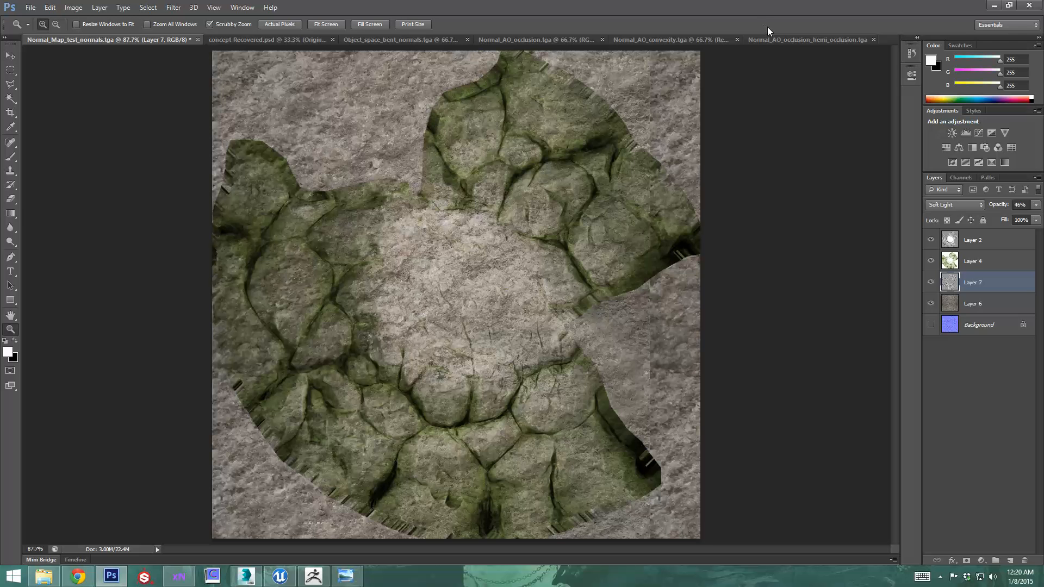
click(874, 39)
click(797, 39)
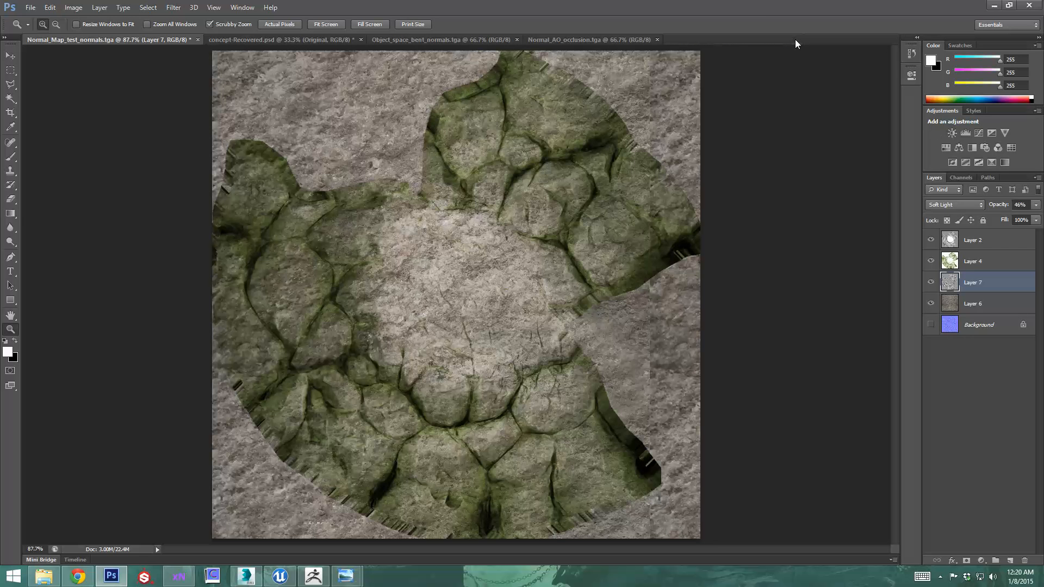
click(656, 40)
click(517, 40)
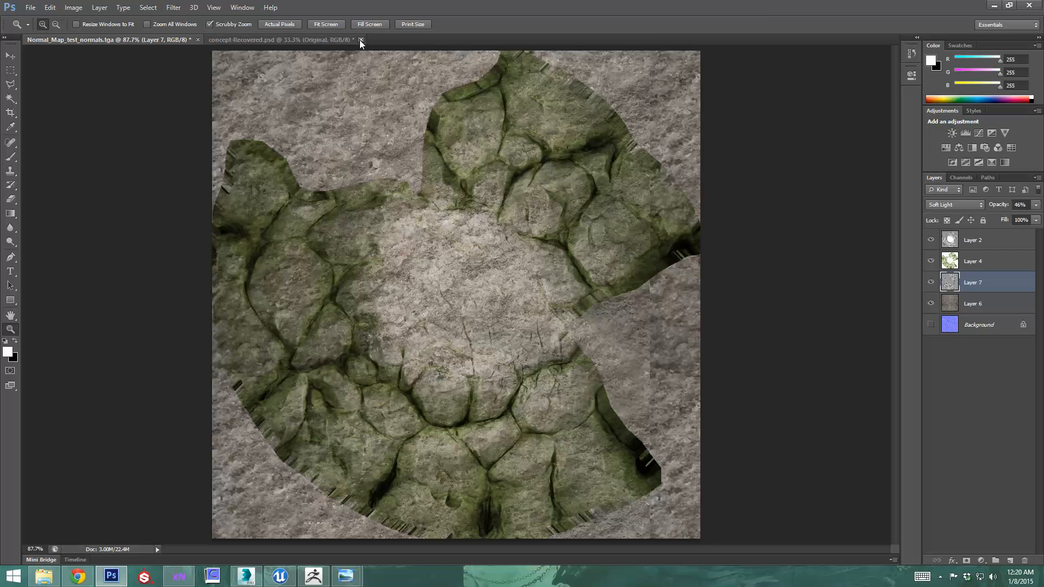
click(361, 40)
click(544, 211)
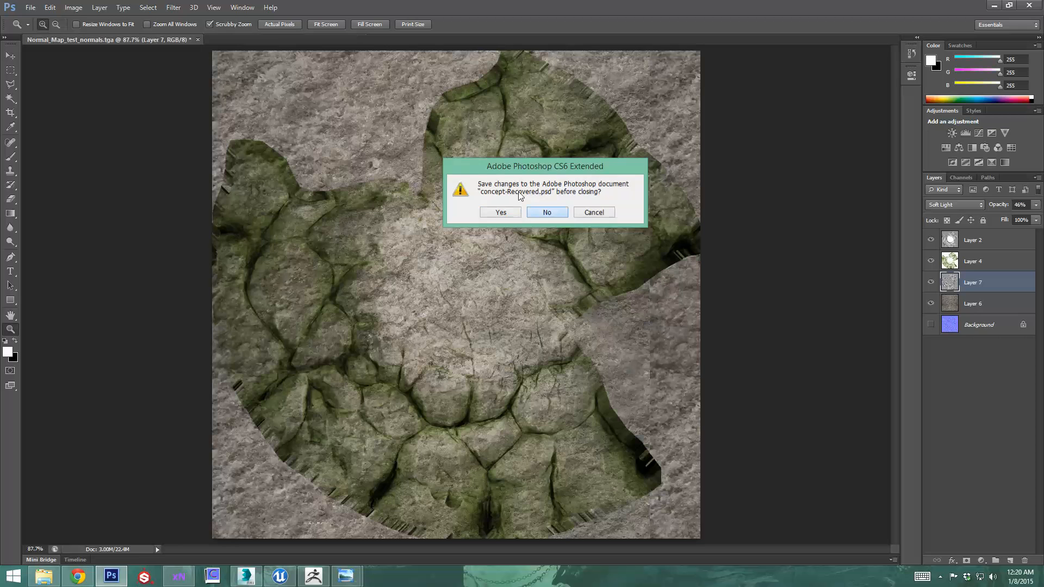
click(198, 40)
click(544, 212)
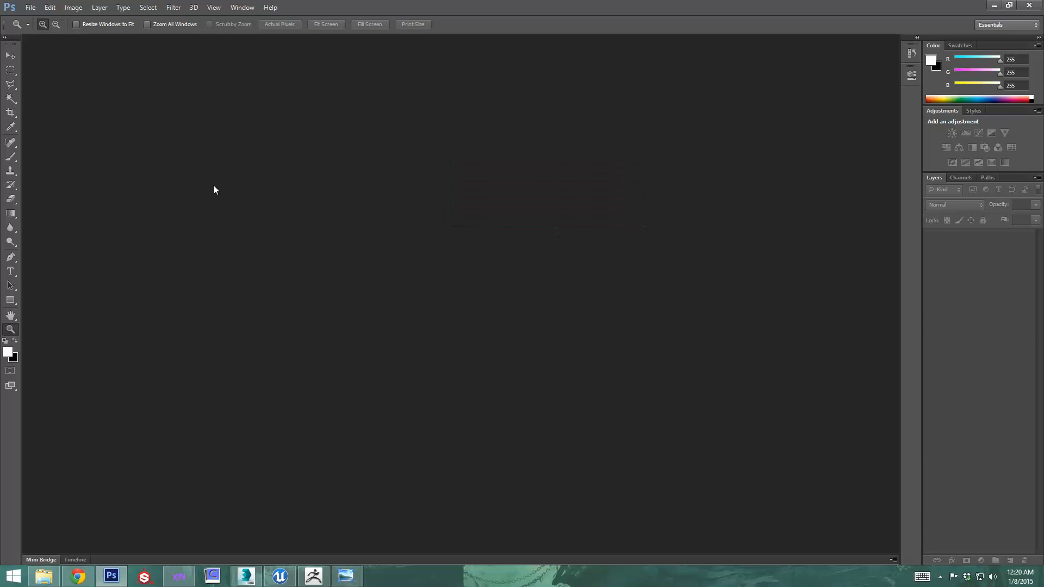
- Open the Normal_map_normals TGA file from the Rock_tutorial folder on the desktop
click(31, 7)
click(41, 26)
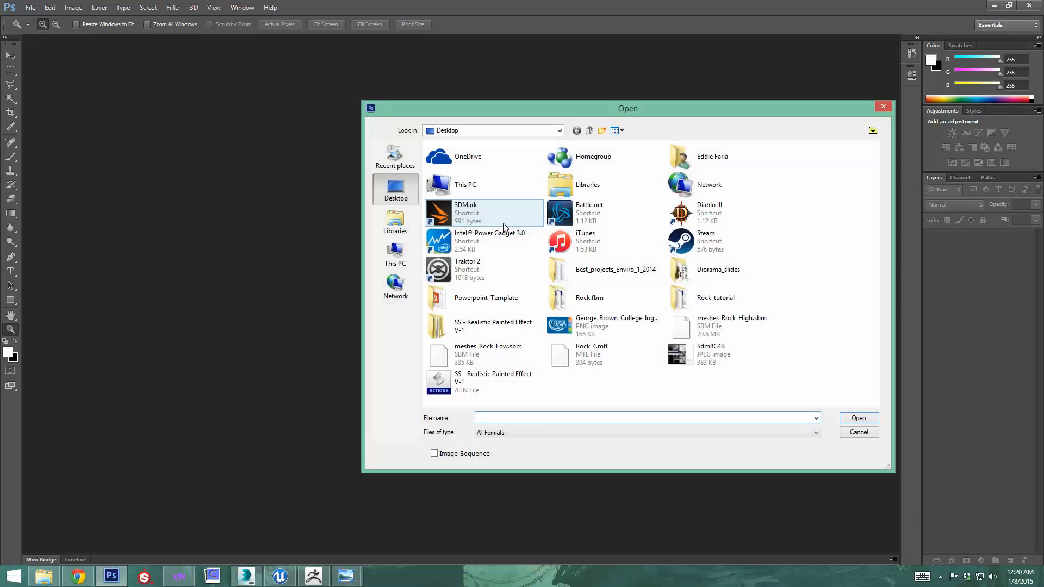
drag(572, 110, 471, 90)
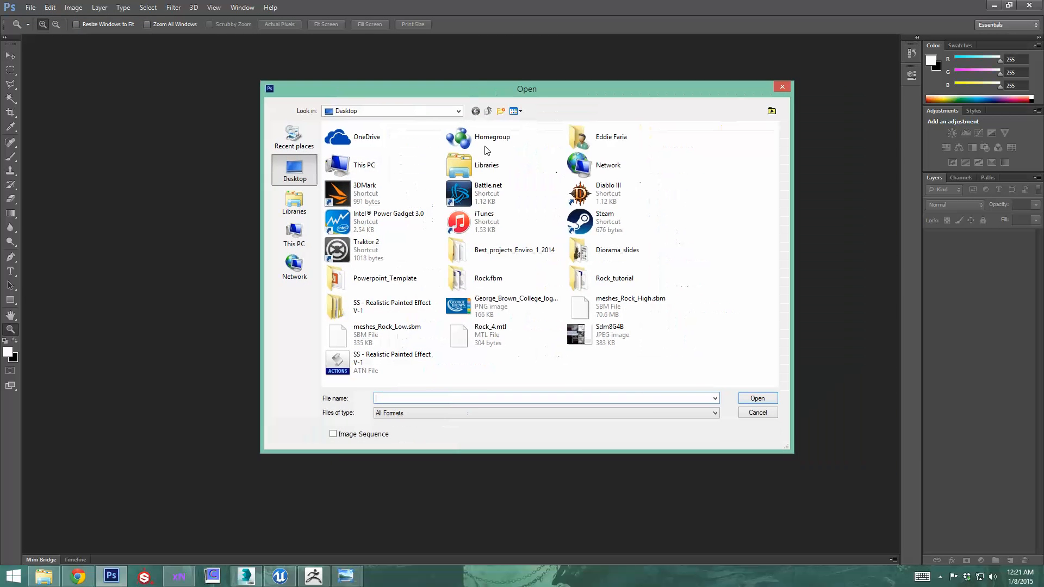
double_click(600, 280)
click(481, 185)
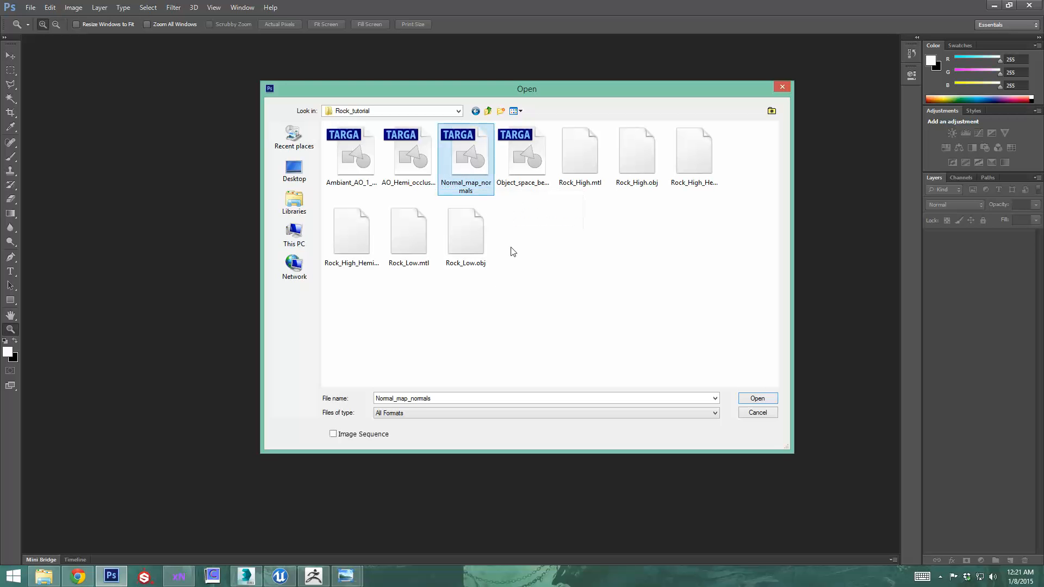
click(759, 402)
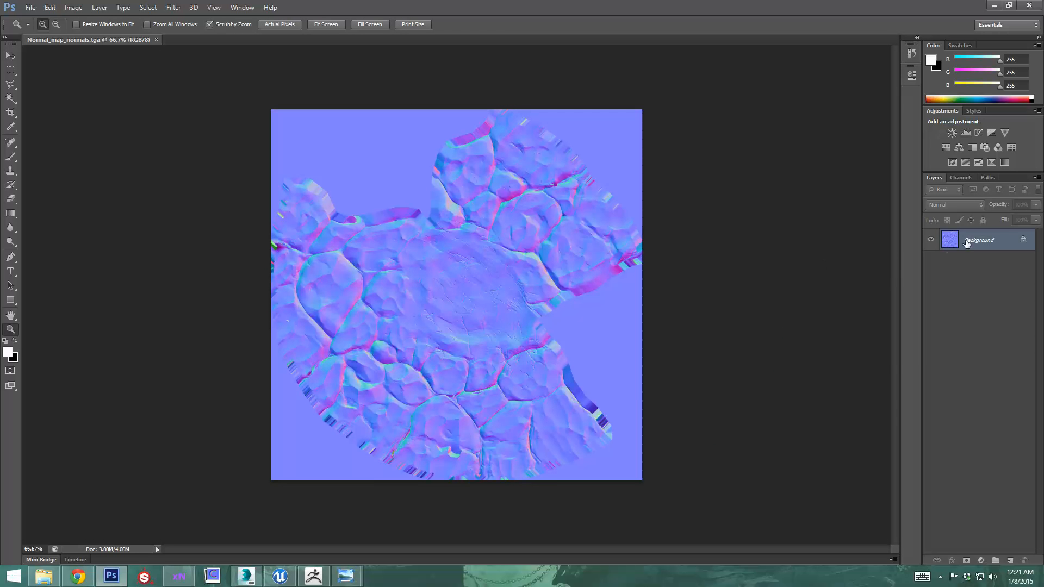
- Duplicate the Background layer of the normal map as Background copy
right_click(966, 241)
click(961, 260)
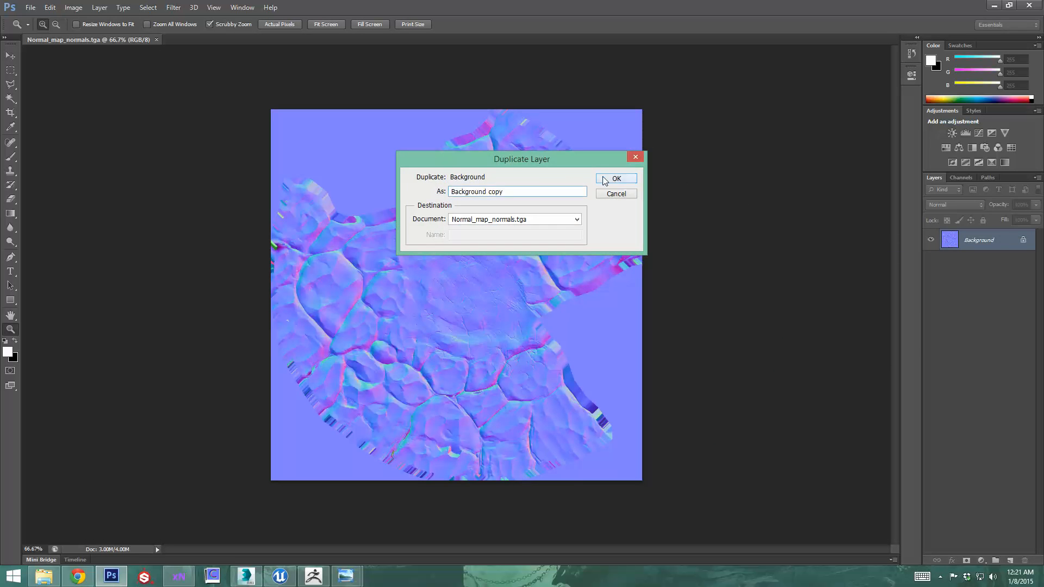
click(609, 180)
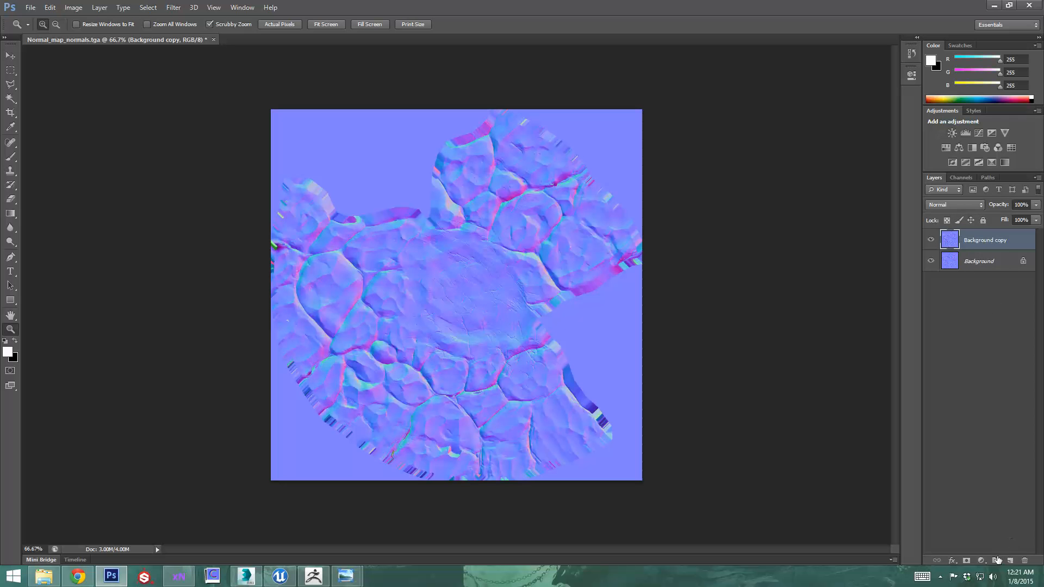
- Create a layer group named Normal and move the Background copy layer into it
click(995, 560)
double_click(973, 235)
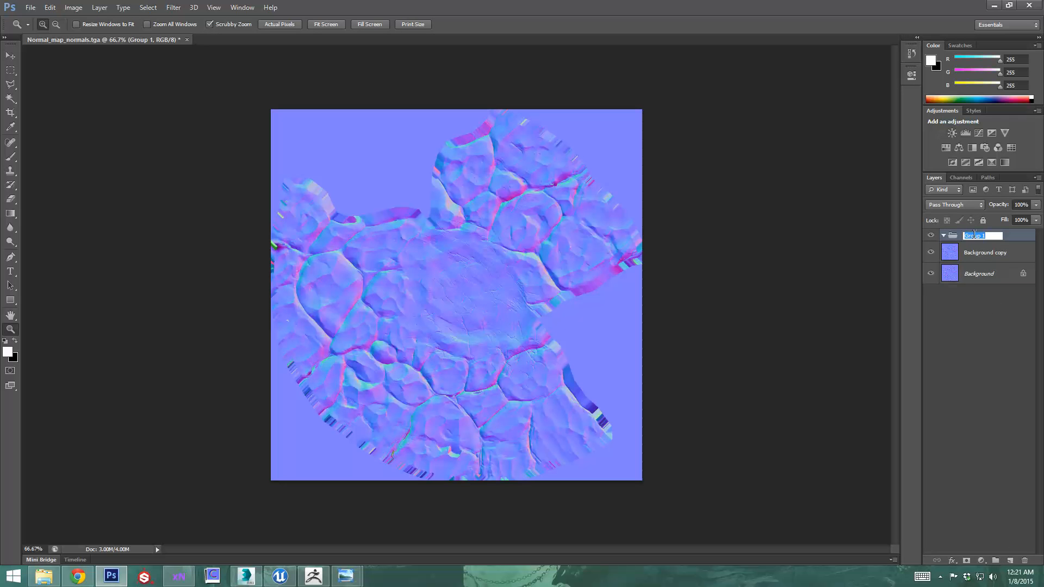
text(Normal)
key(Return)
drag(981, 253, 982, 245)
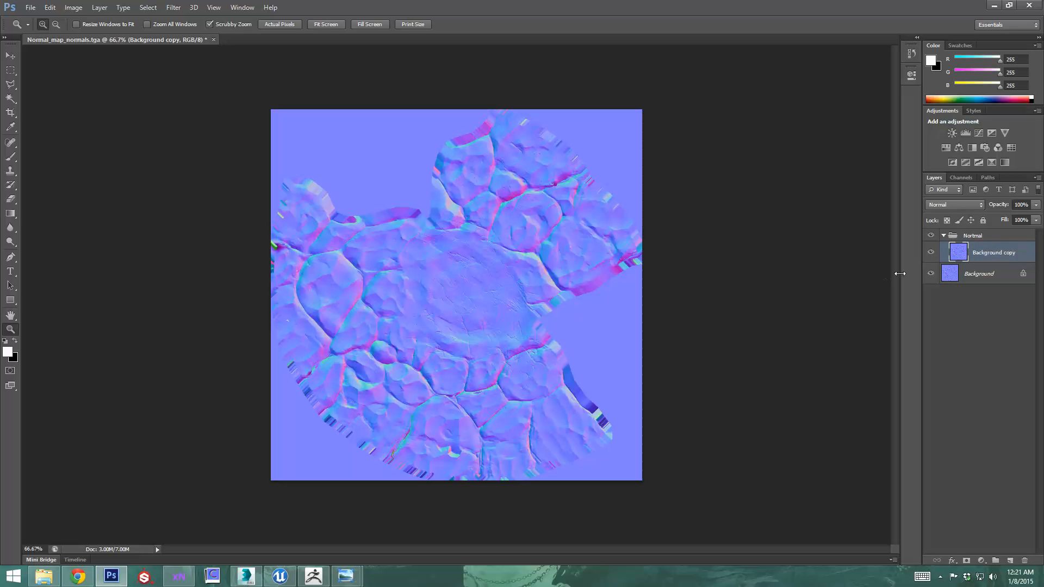
- Create a second layer group named AO above the Normal group
click(992, 238)
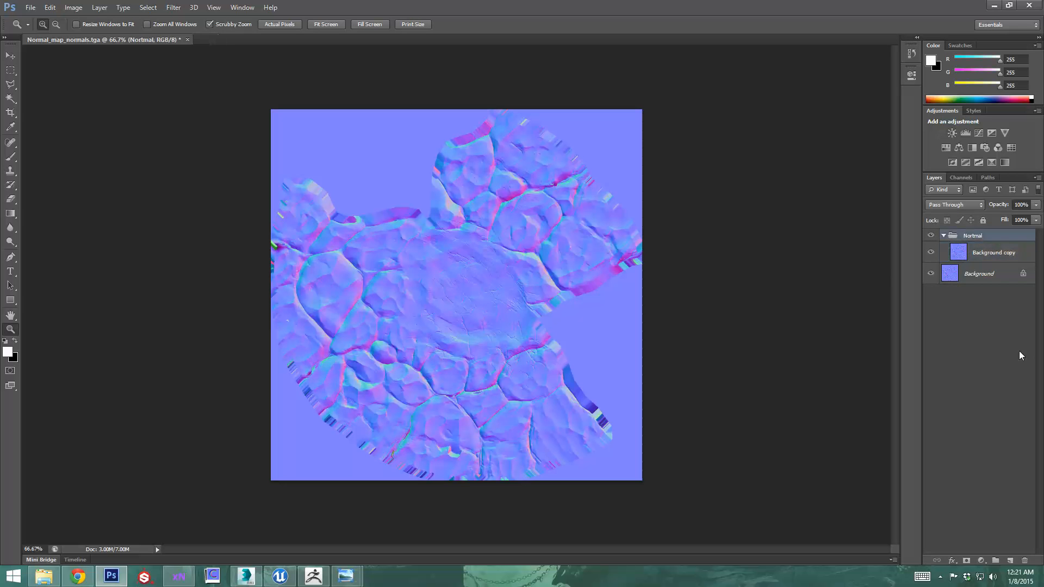
click(1009, 559)
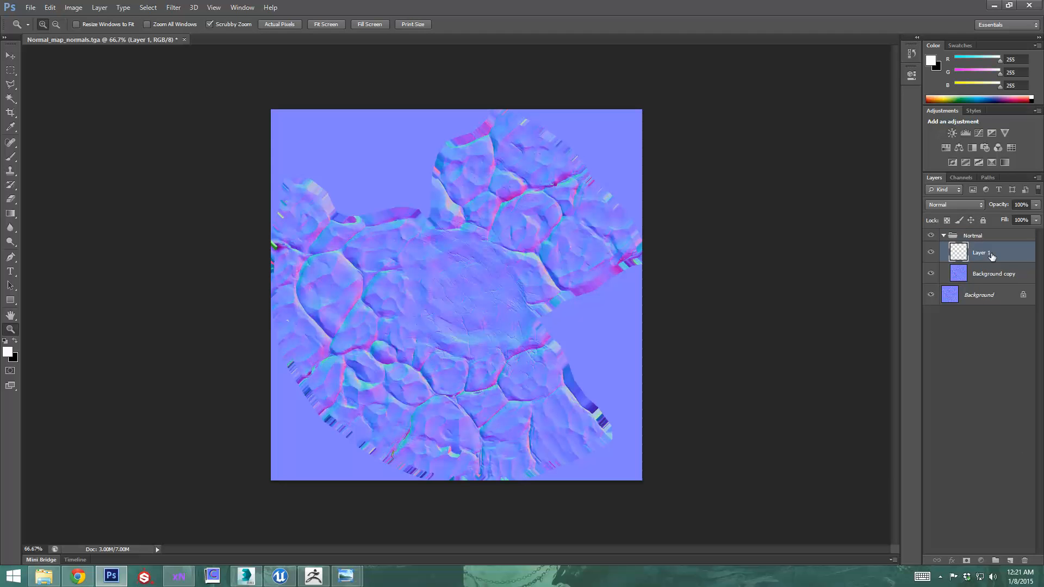
key(ctrl+z)
click(995, 560)
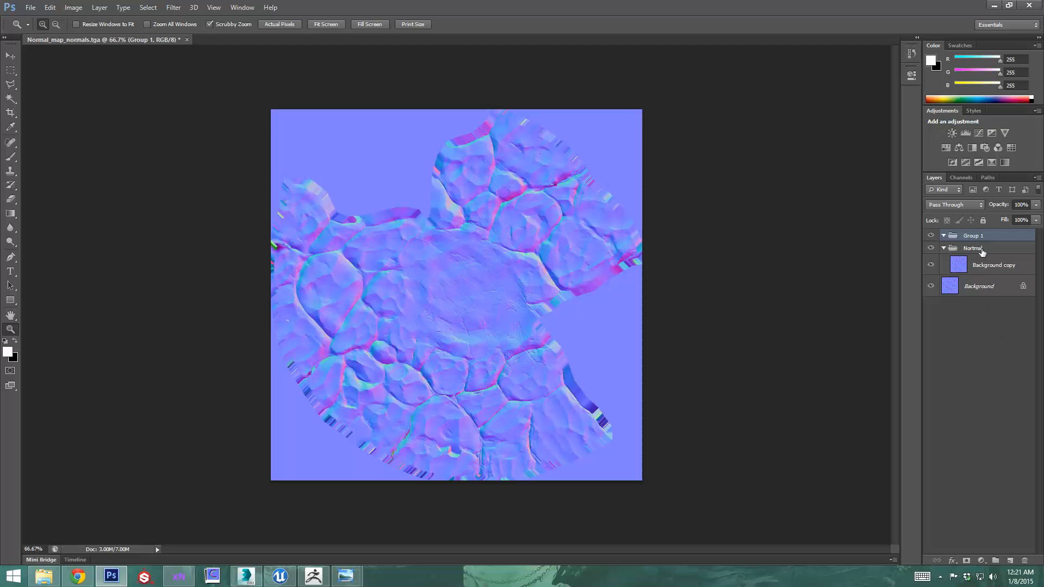
double_click(973, 235)
text(AO)
key(Return)
- Open the Ambiant_AO_1_occlusion and AO_Hemi_occlusion TGA files together from the Rock_tutorial folder
click(30, 8)
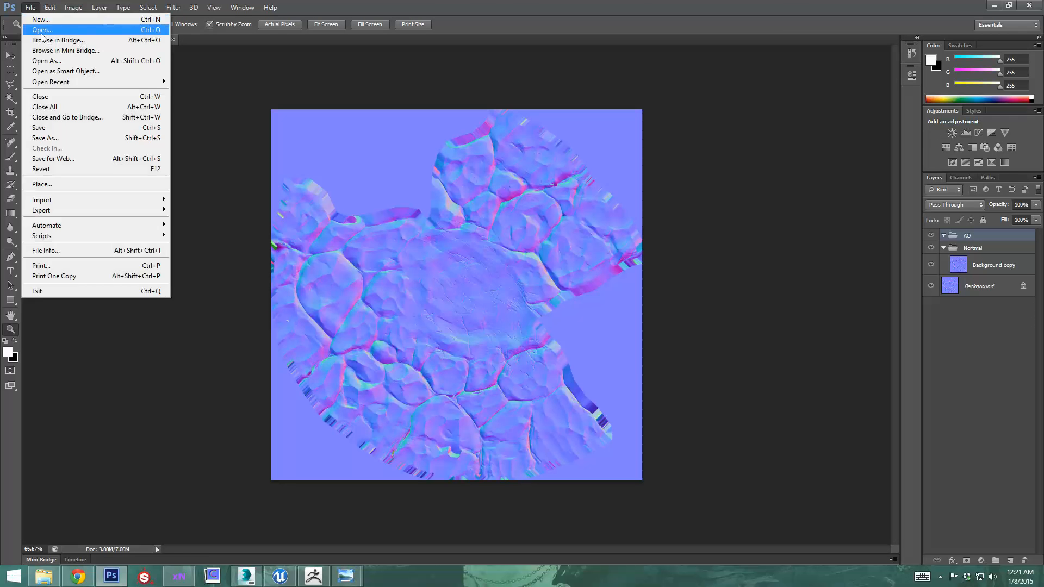
click(43, 25)
click(362, 163)
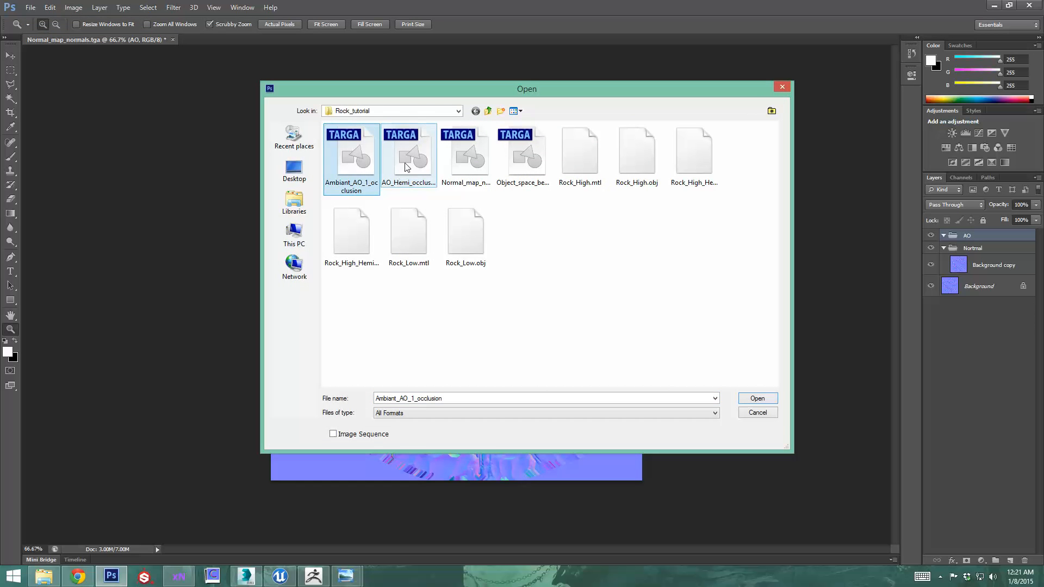
ctrl+click(408, 163)
click(756, 398)
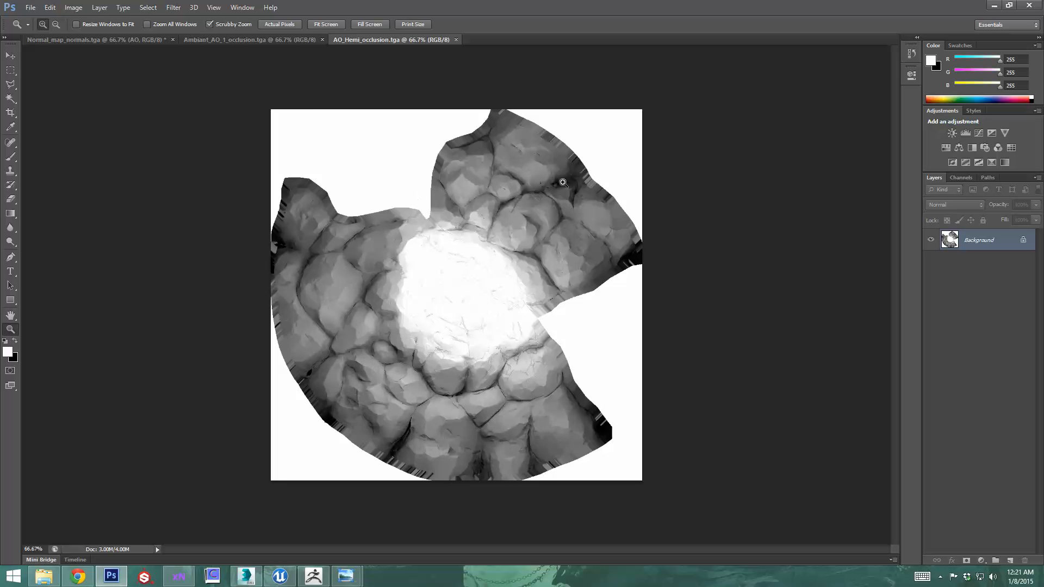
- Compare the shading of the regular ambient occlusion bake with that of the hemisphere bake
click(259, 41)
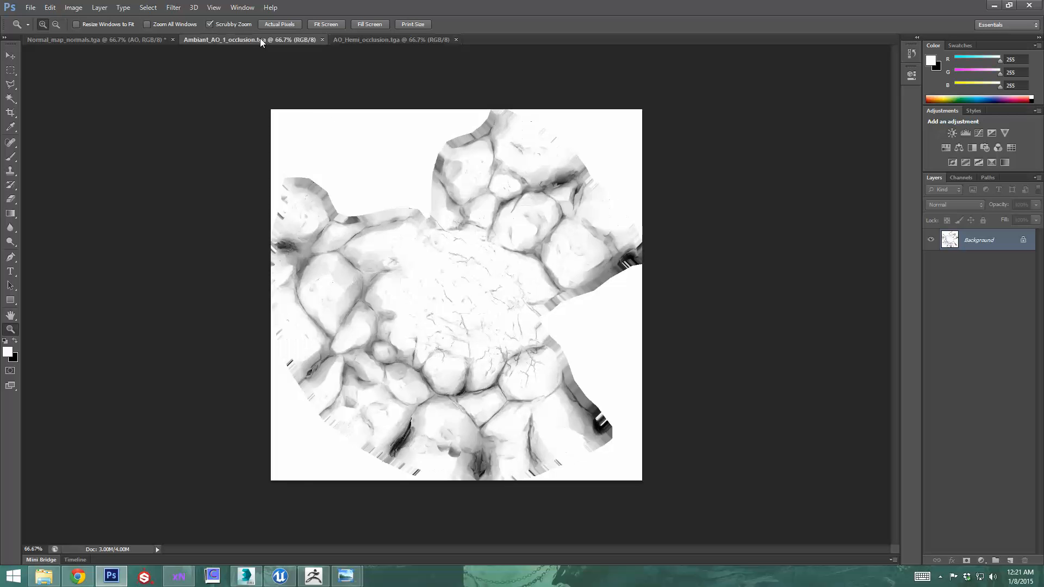
click(394, 41)
click(254, 41)
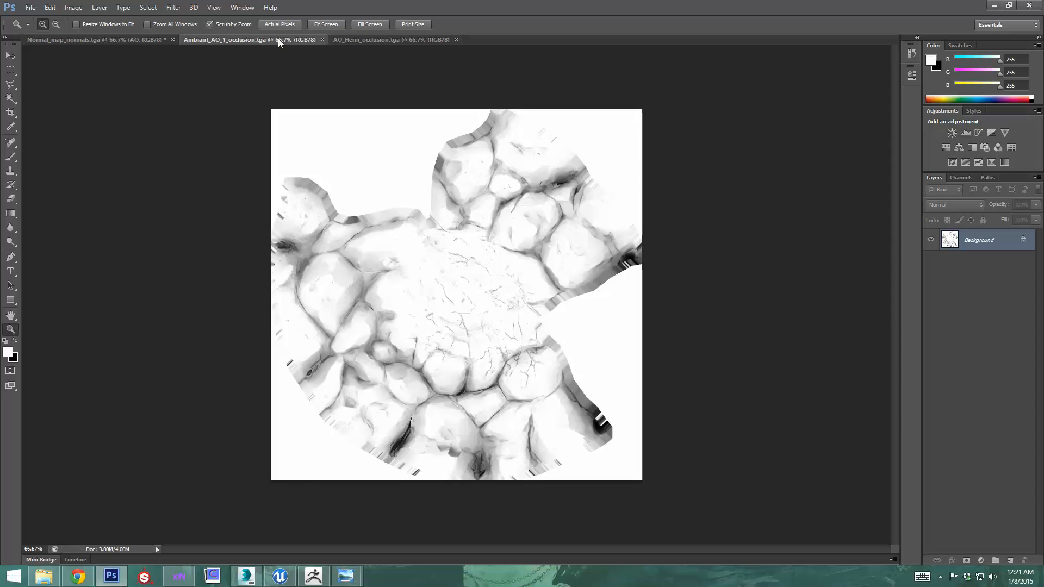
click(371, 42)
click(275, 41)
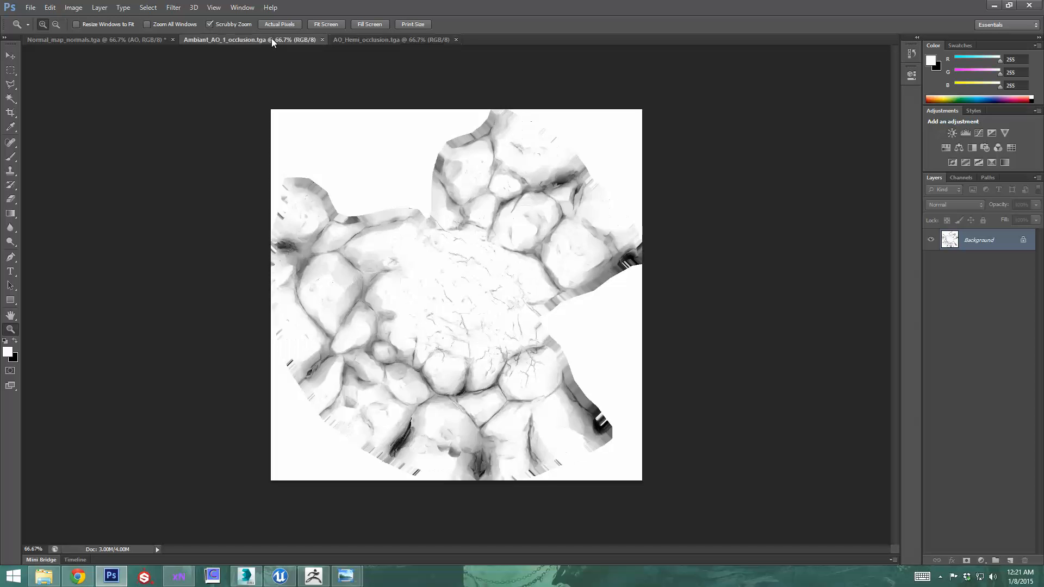
click(379, 41)
click(277, 41)
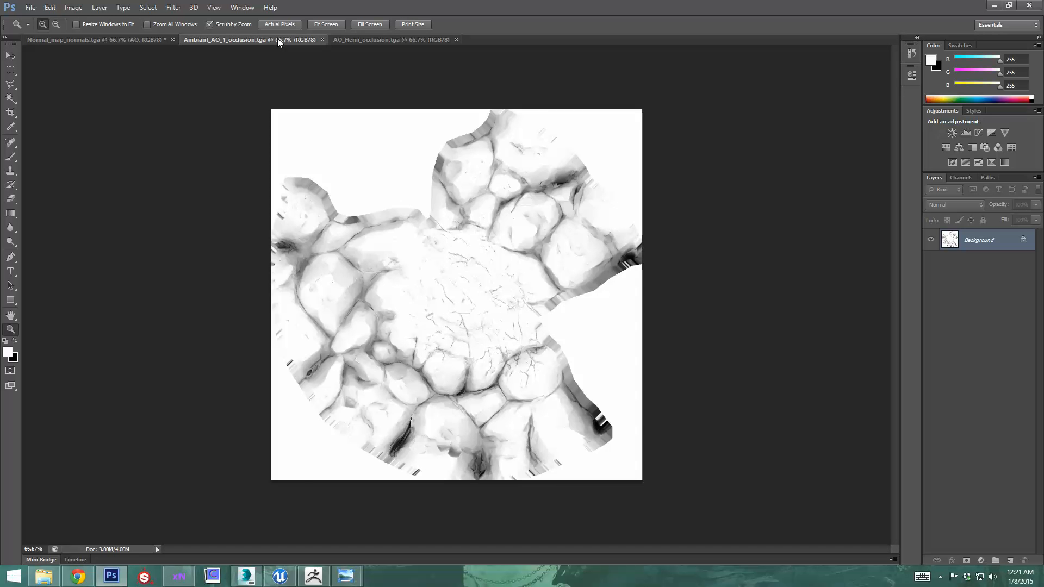
click(348, 43)
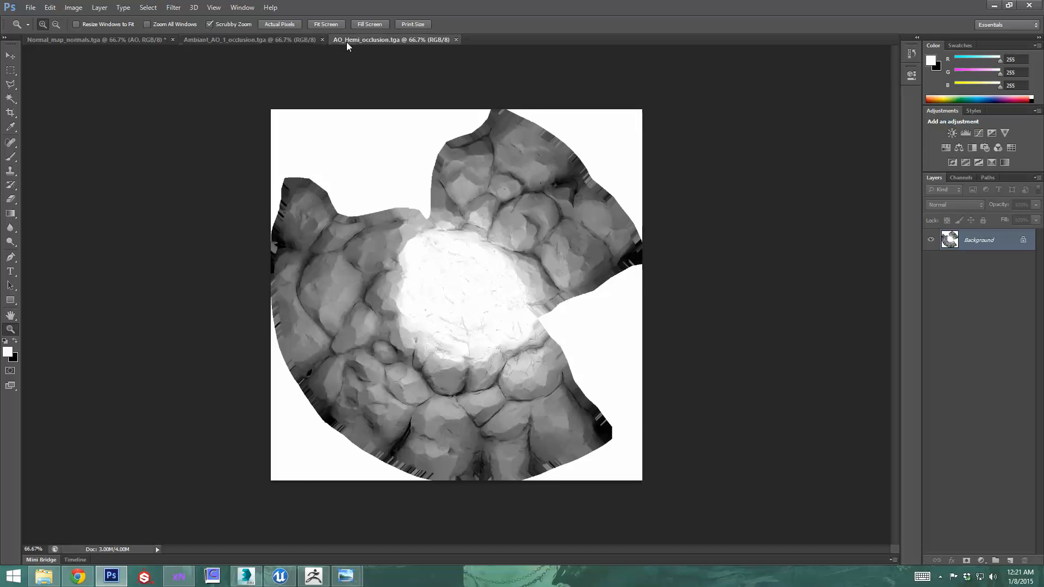
- Copy the entire Ambiant_AO_1_occlusion image and paste it into the AO group of Normal_map_normals.tga
click(298, 41)
key(ctrl+a)
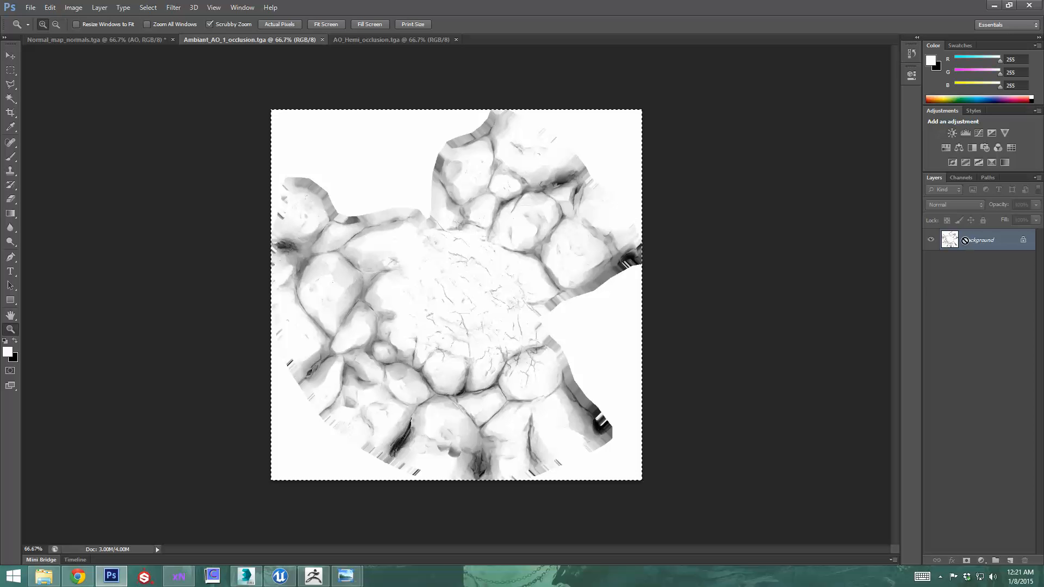
click(133, 40)
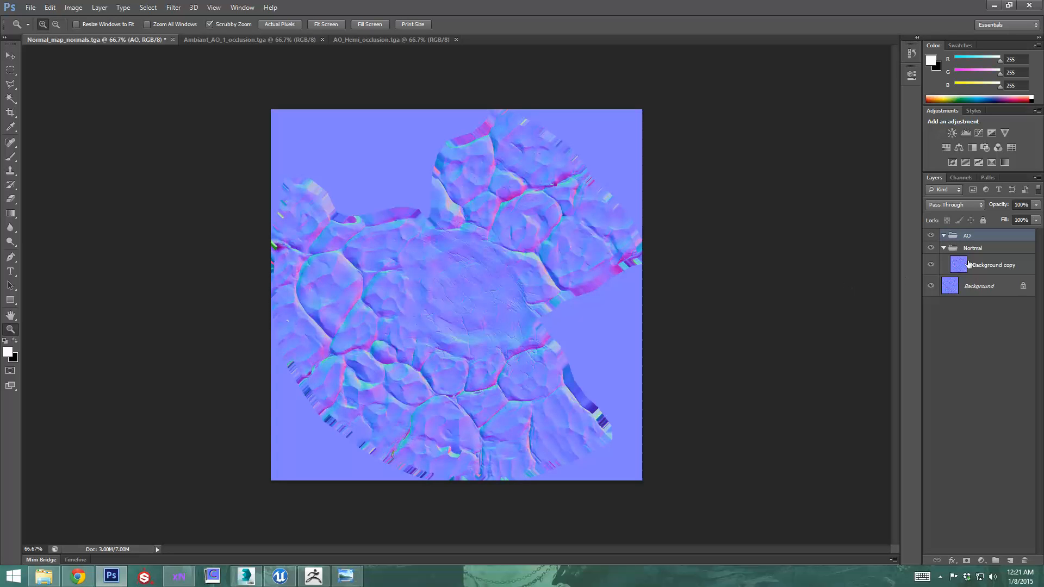
key(ctrl+v)
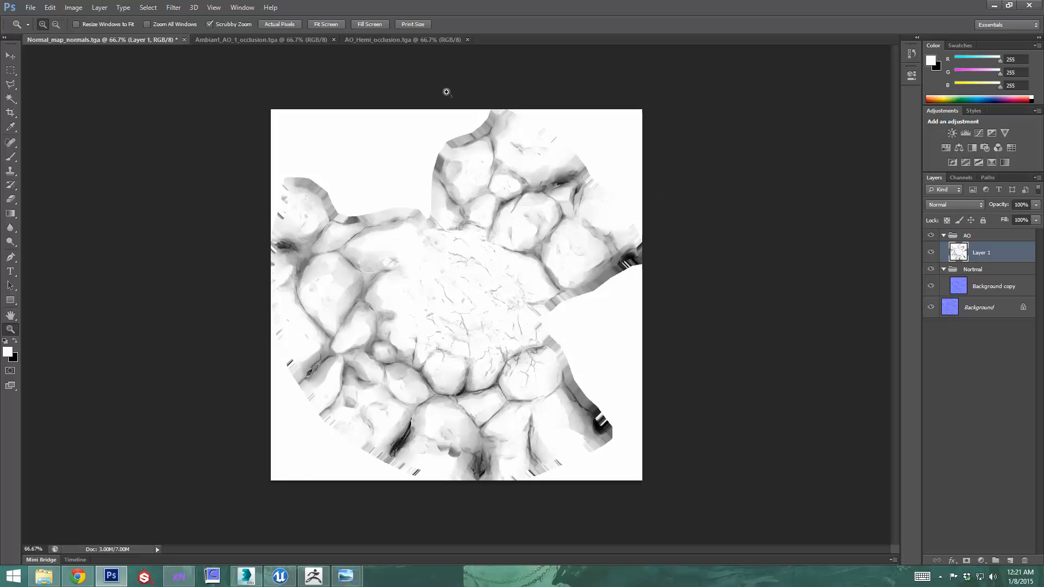
- Copy the entire AO_Hemi_occlusion image and paste it above Layer 1 in the AO group of Normal_map_normals.tga
click(381, 40)
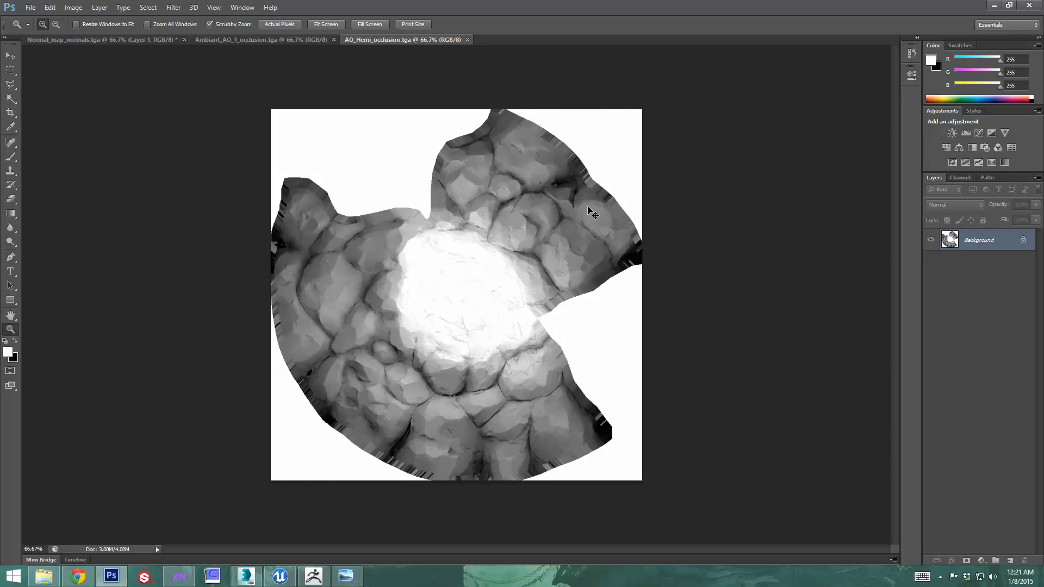
key(ctrl+a)
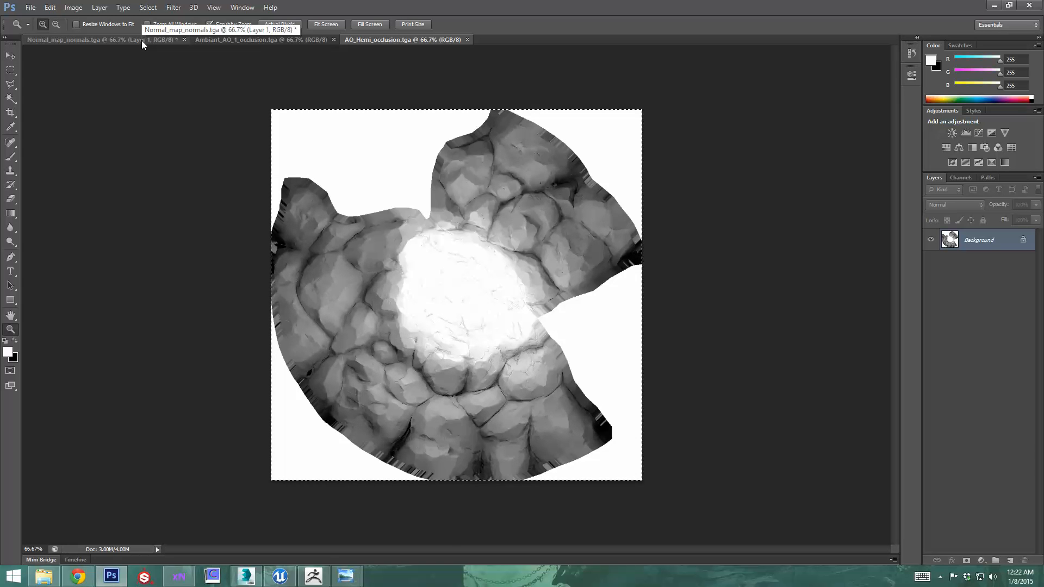
click(239, 39)
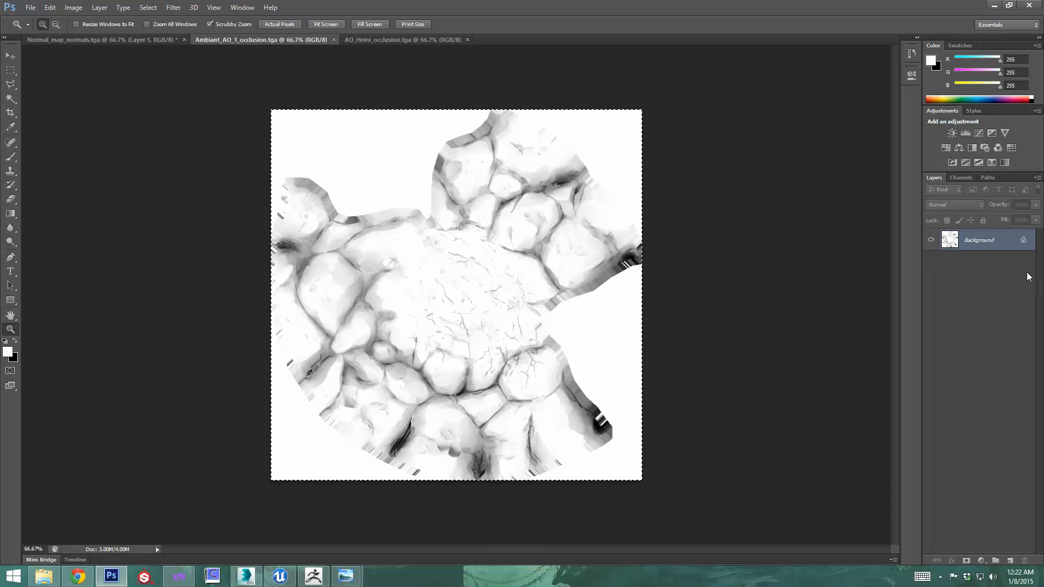
click(106, 40)
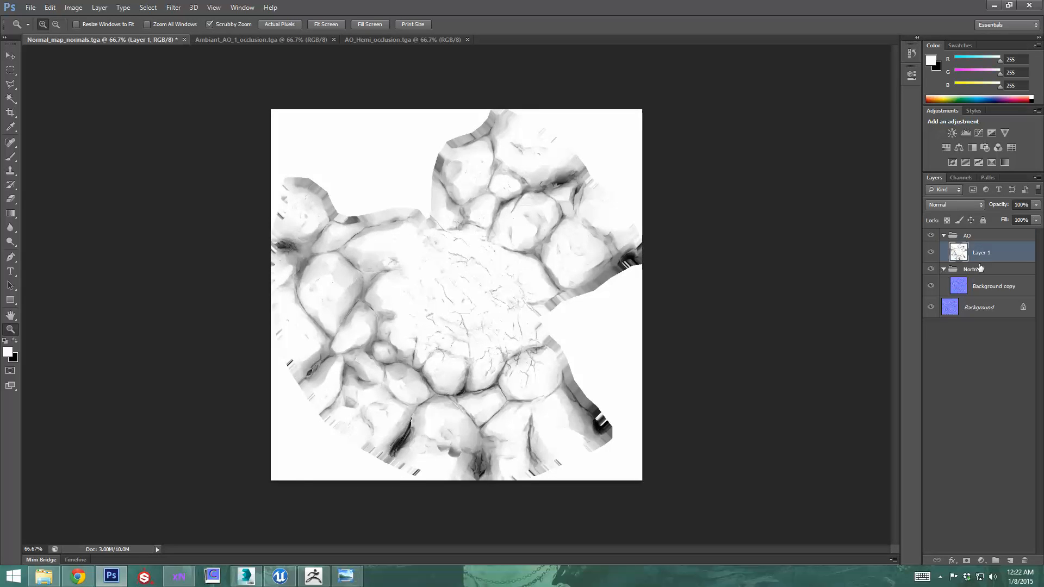
key(ctrl+v)
- Compare the hemisphere occlusion layer with the regular one beneath it and lower the hemisphere layer's opacity to 39%
click(931, 253)
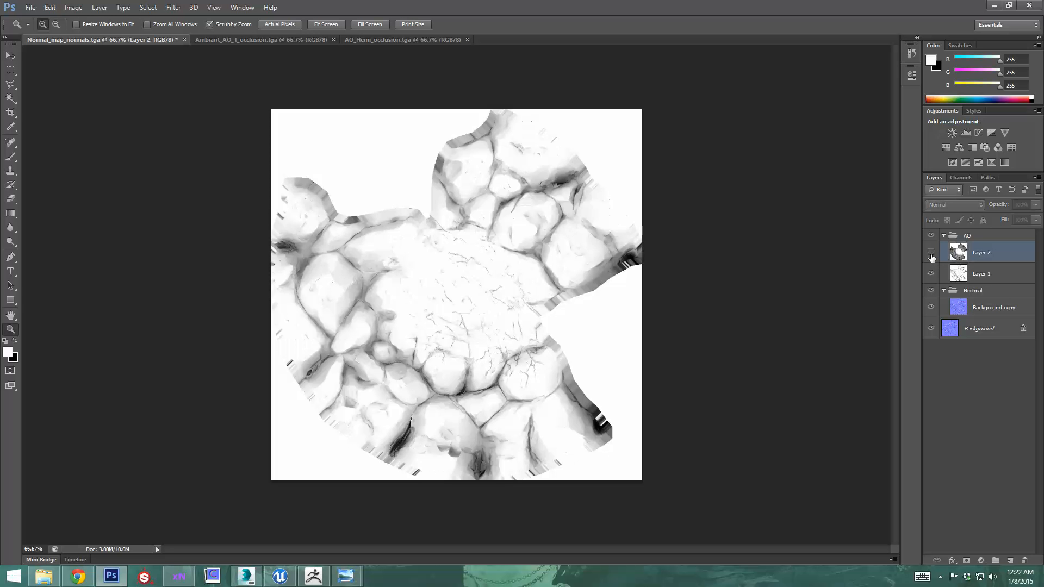
click(931, 253)
click(931, 254)
click(930, 253)
click(930, 253)
click(931, 253)
click(1035, 205)
drag(1035, 219, 1003, 220)
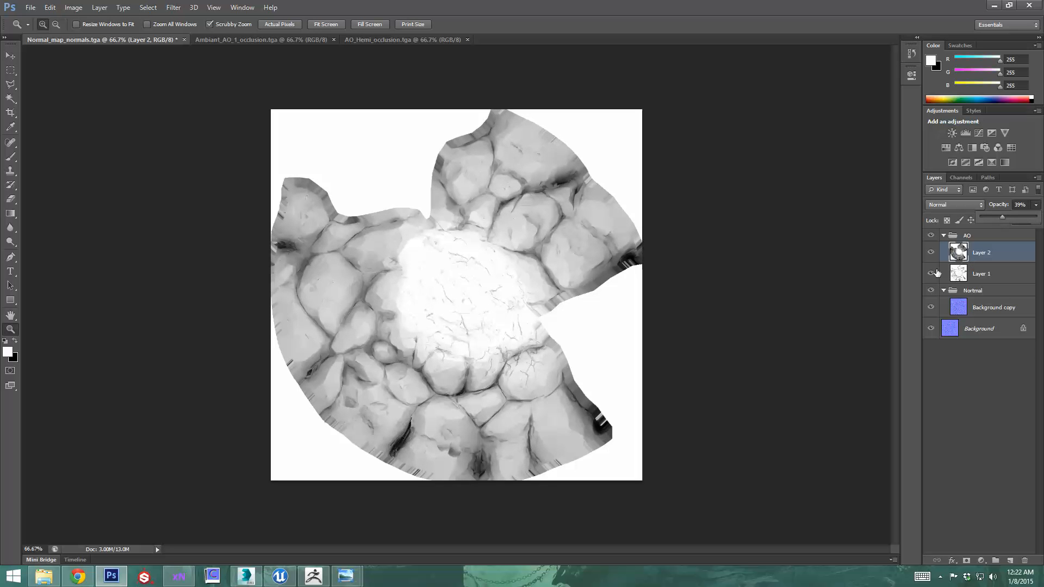
- Examine the blended occlusion with the hemisphere layer shown and hidden, checking the hemisphere setup around the rock in 3ds Max
click(930, 253)
click(930, 254)
click(930, 254)
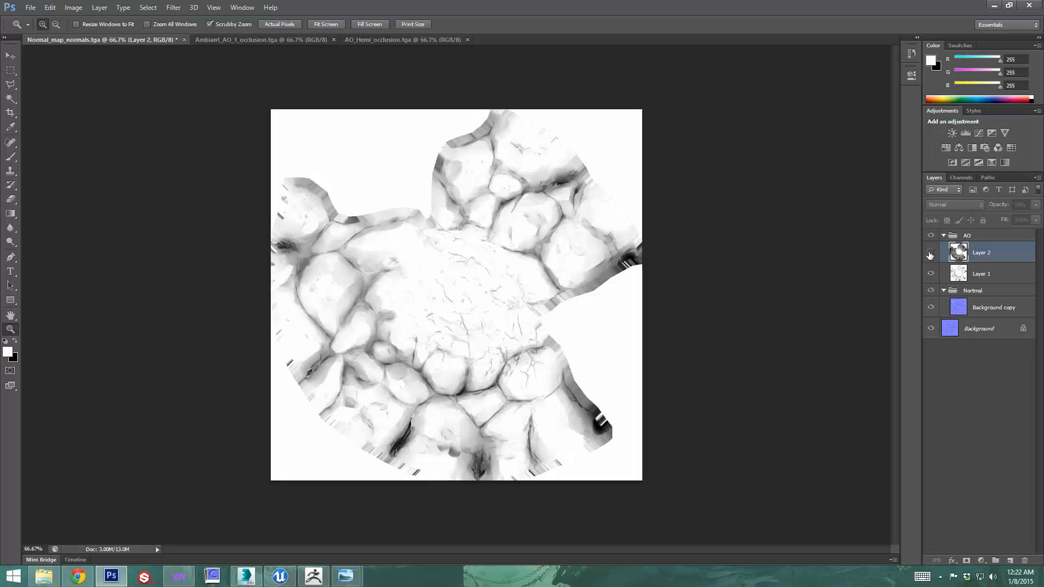
click(930, 253)
click(930, 254)
click(930, 254)
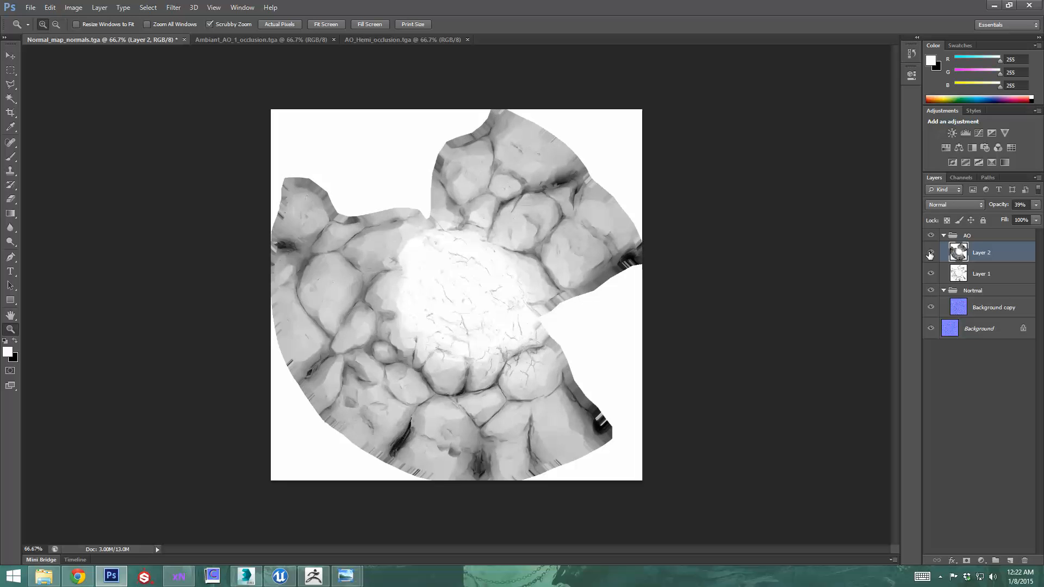
click(930, 253)
click(930, 253)
click(930, 253)
click(930, 253)
click(930, 254)
click(930, 253)
click(249, 578)
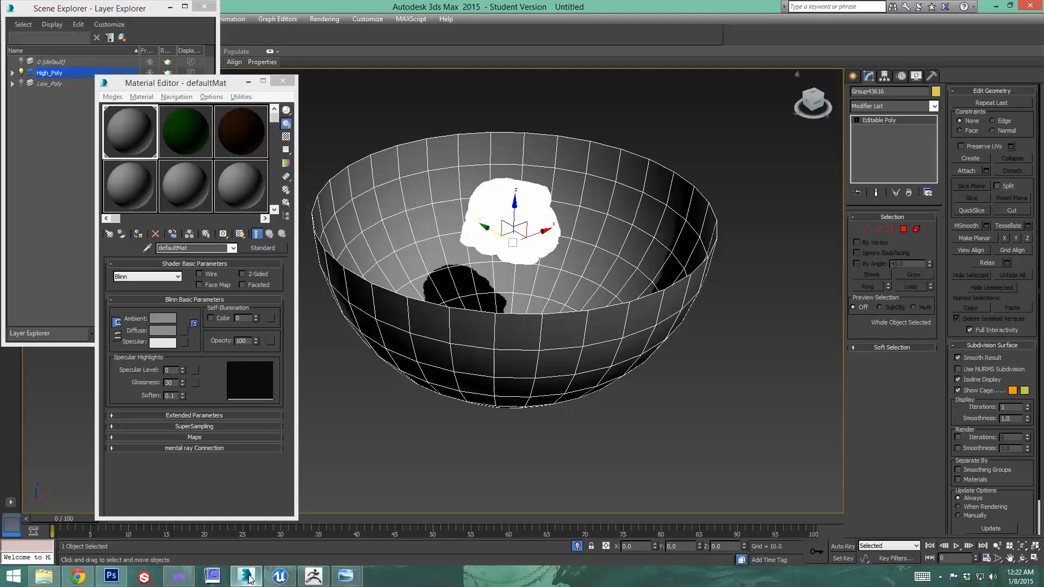
click(248, 578)
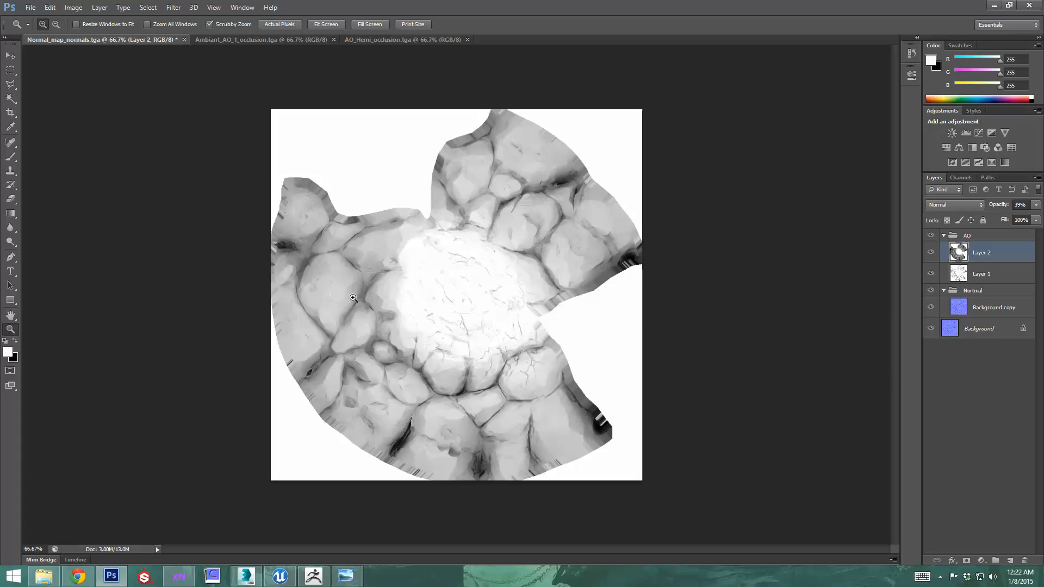
click(353, 298)
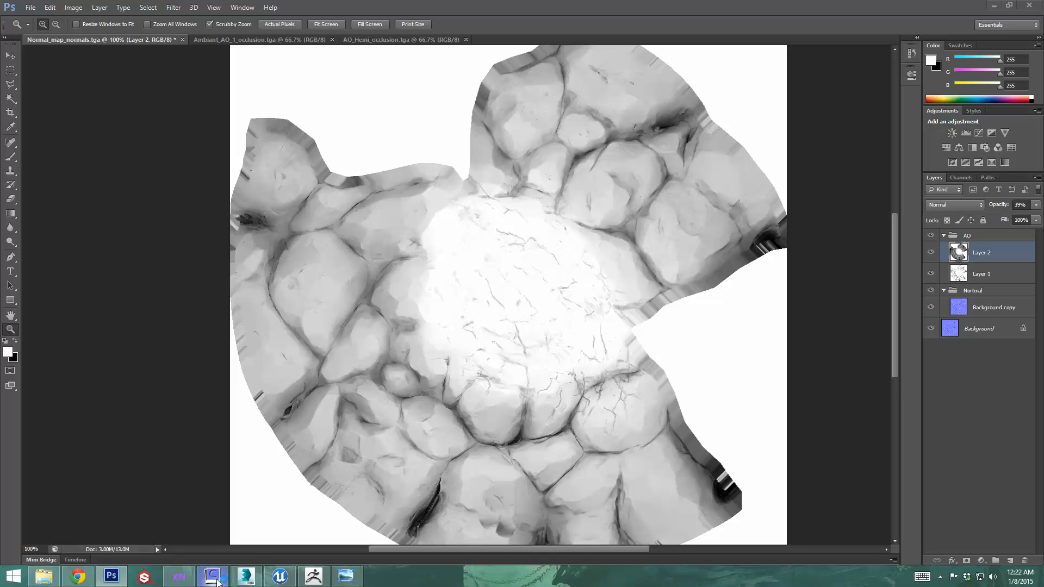
- Switch to xNormal and set the bake to render only the Convexity map with 4x antialiasing
click(177, 575)
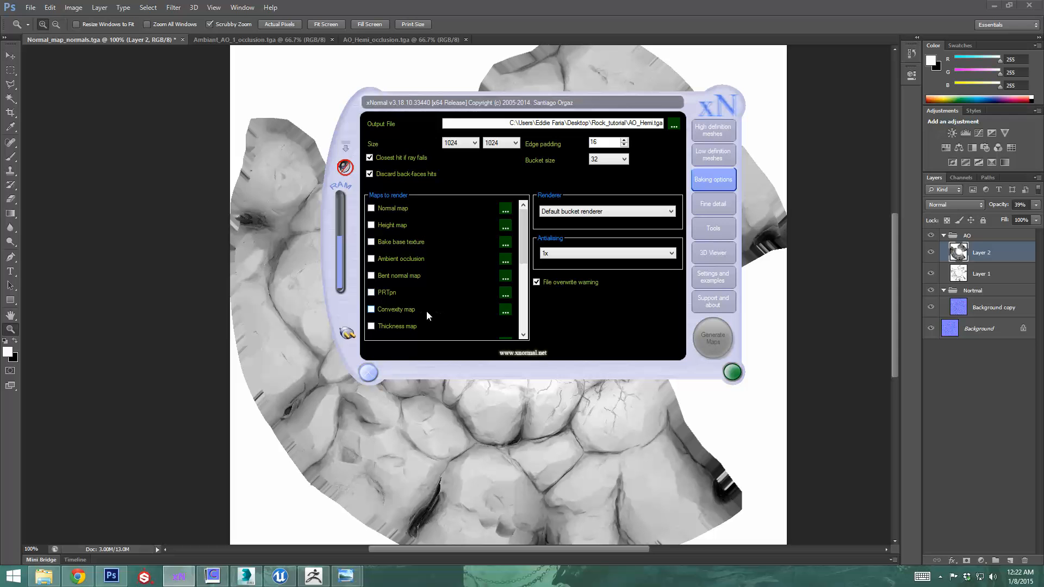
click(372, 311)
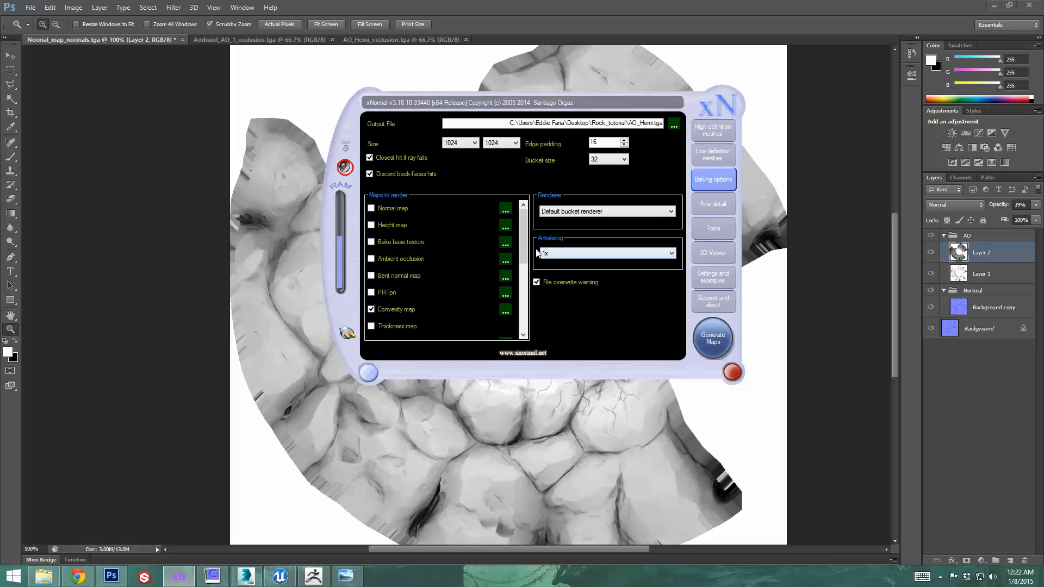
drag(523, 103, 482, 122)
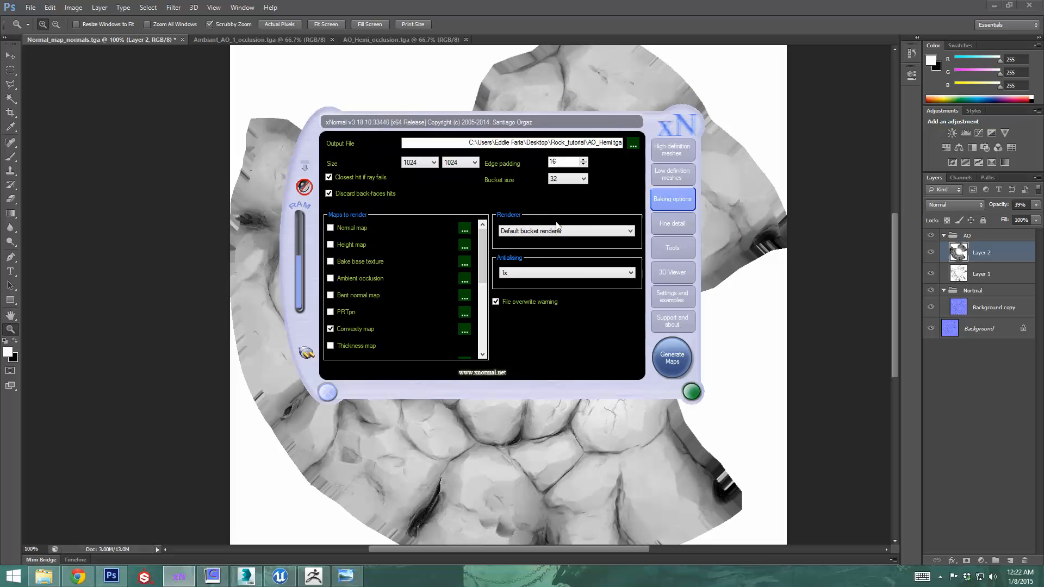
click(578, 269)
click(510, 296)
- Set the output file to a TGA named Cavity in the Rock_tutorial folder and generate the convexity map
click(633, 144)
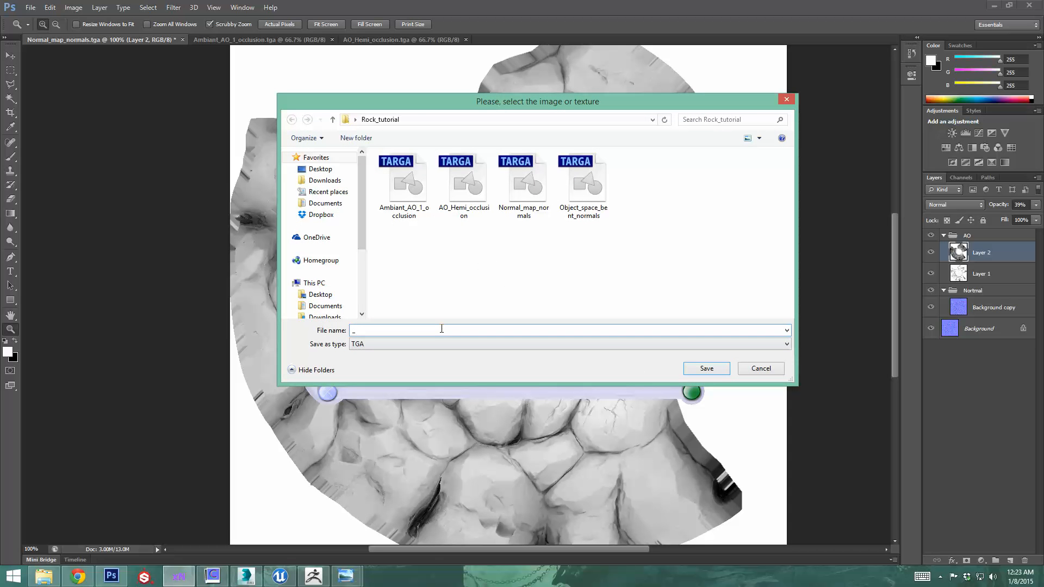
text(Cavity)
click(706, 368)
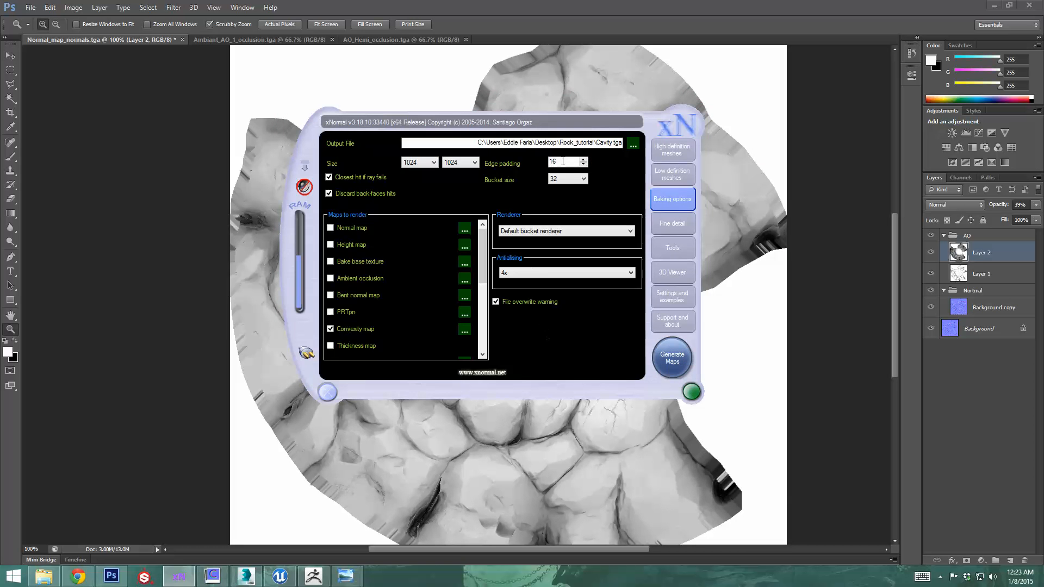
click(667, 358)
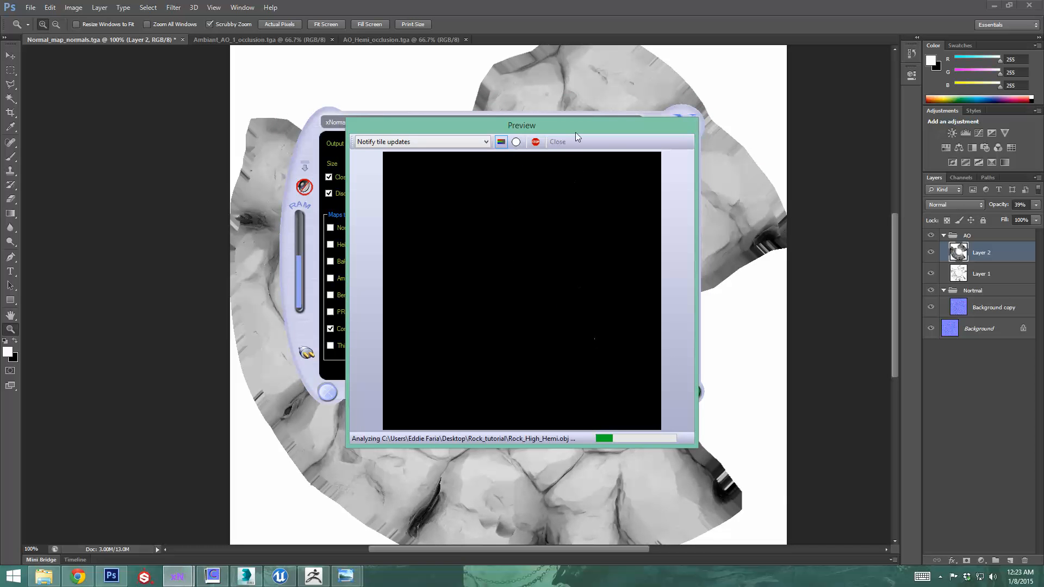
drag(575, 132, 637, 121)
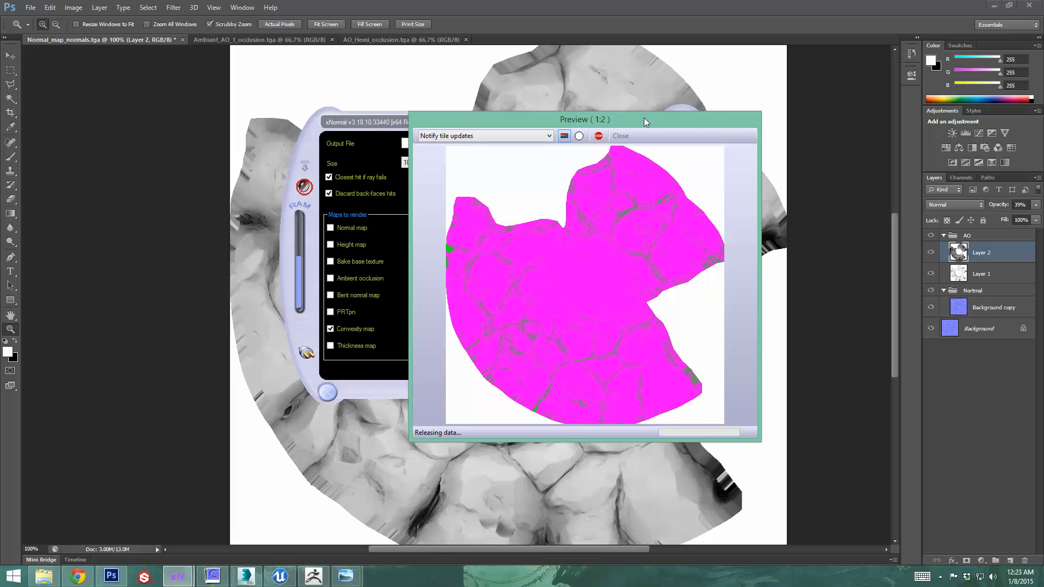
- Close the xNormal bake preview, put xNormal away, and open Cavity_convexity from the Rock_tutorial folder in Photoshop
drag(644, 117, 621, 121)
click(597, 139)
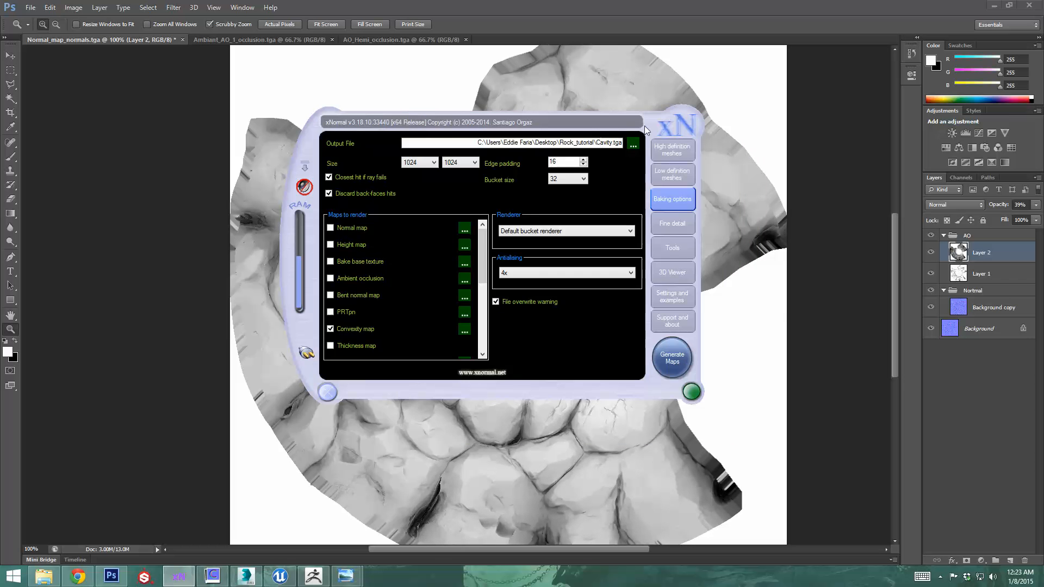
click(644, 125)
click(38, 7)
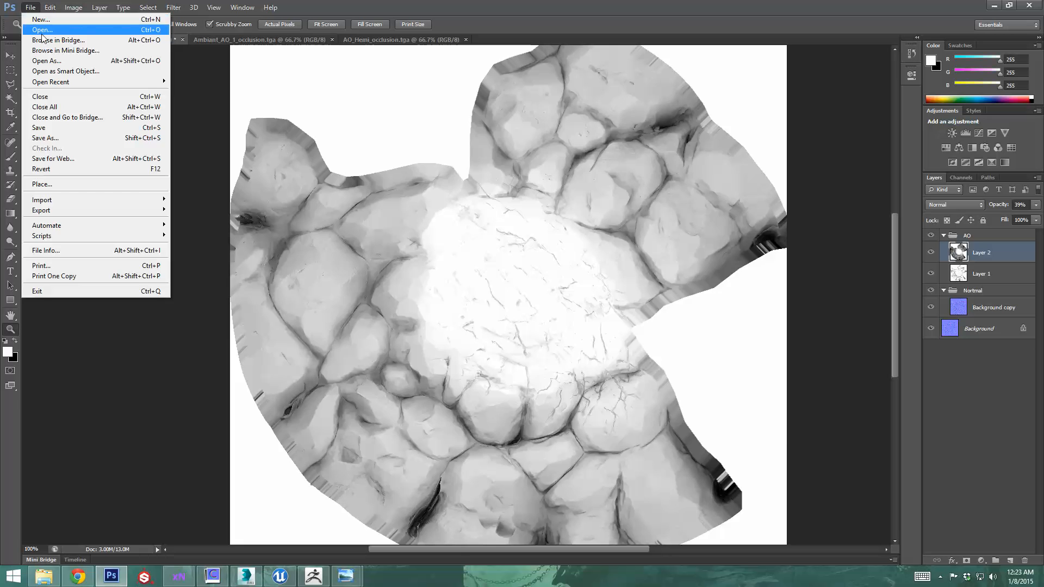
click(49, 29)
click(465, 163)
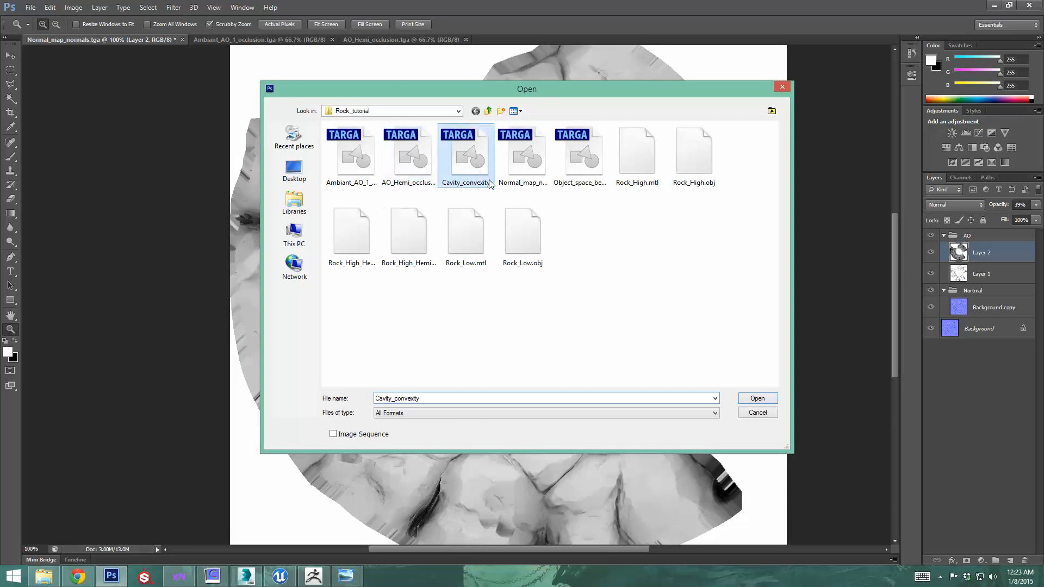
click(772, 405)
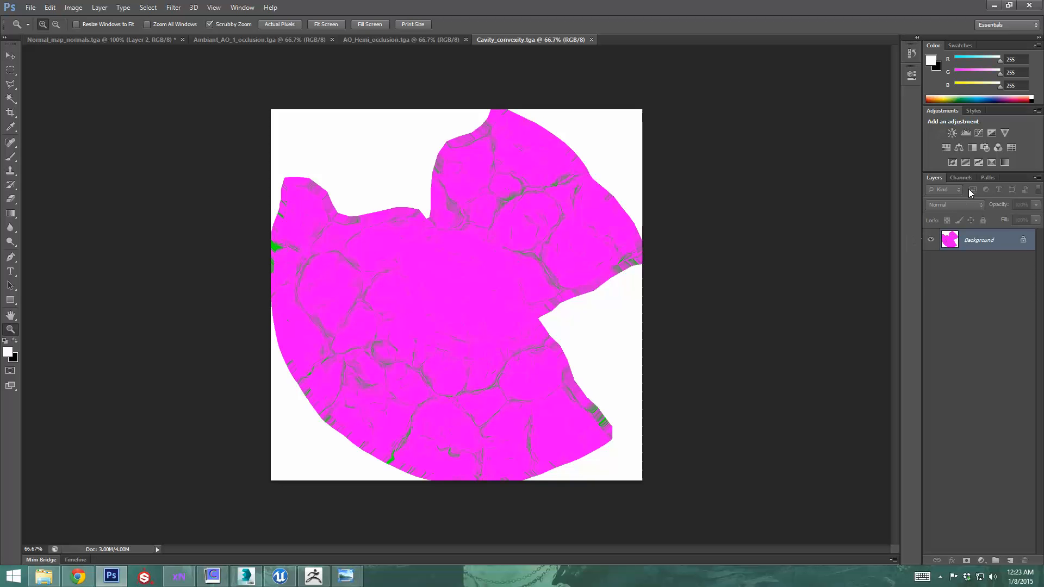
- Compare the color channels of the cavity map and copy the entire Red channel
click(960, 177)
click(974, 217)
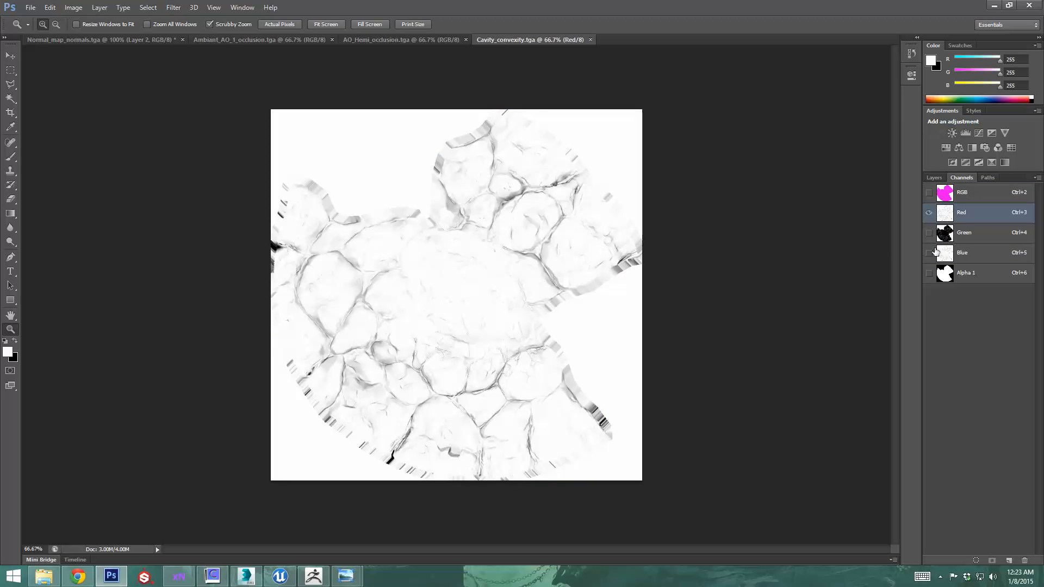
click(973, 255)
click(976, 231)
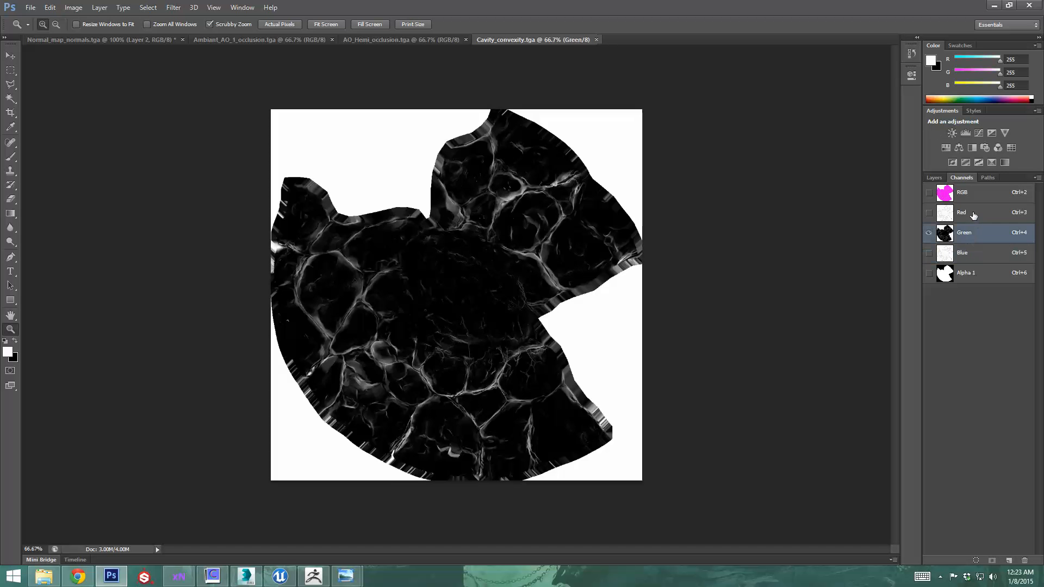
click(973, 213)
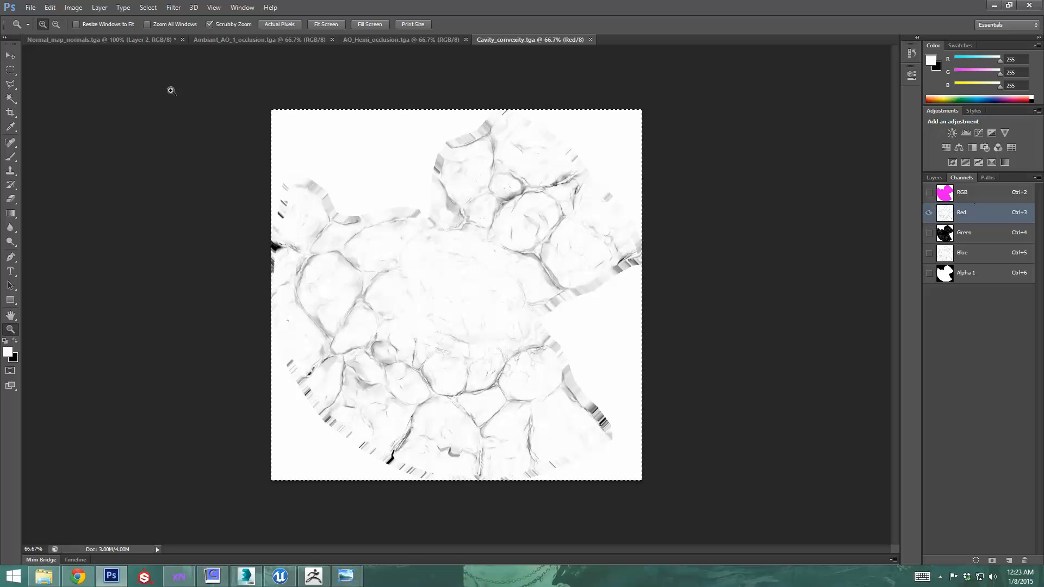
- Paste the copied cavity channel above Layer 2 in the AO group of Normal_map_normals.tga and set its blend mode to Multiply
click(74, 40)
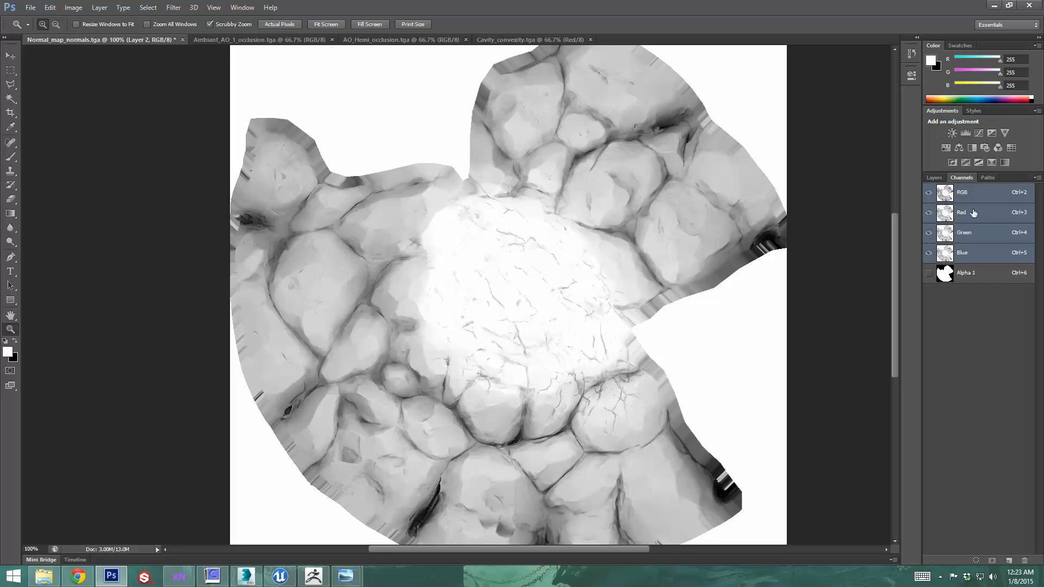
click(934, 178)
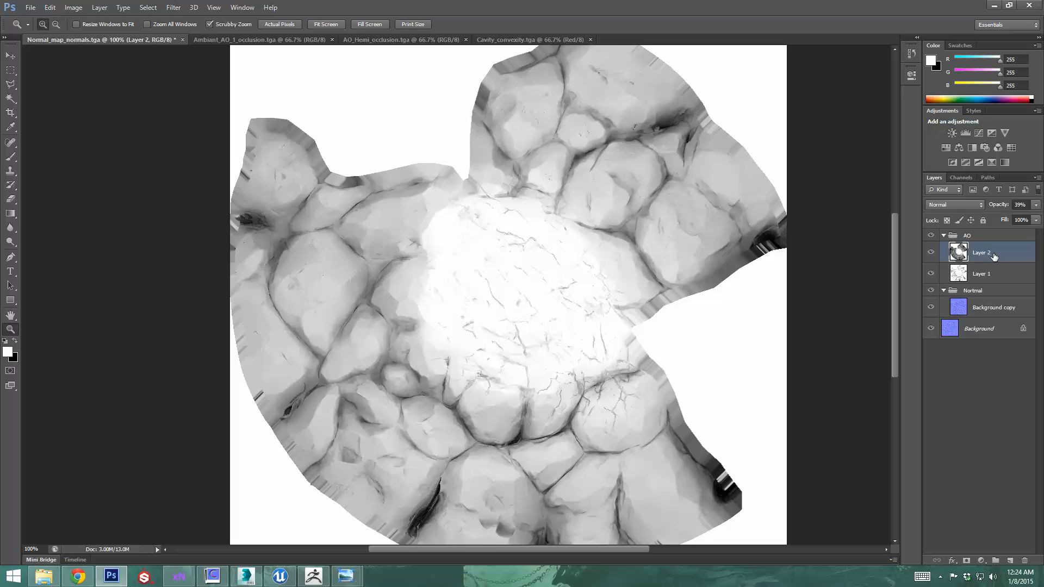
key(ctrl+v)
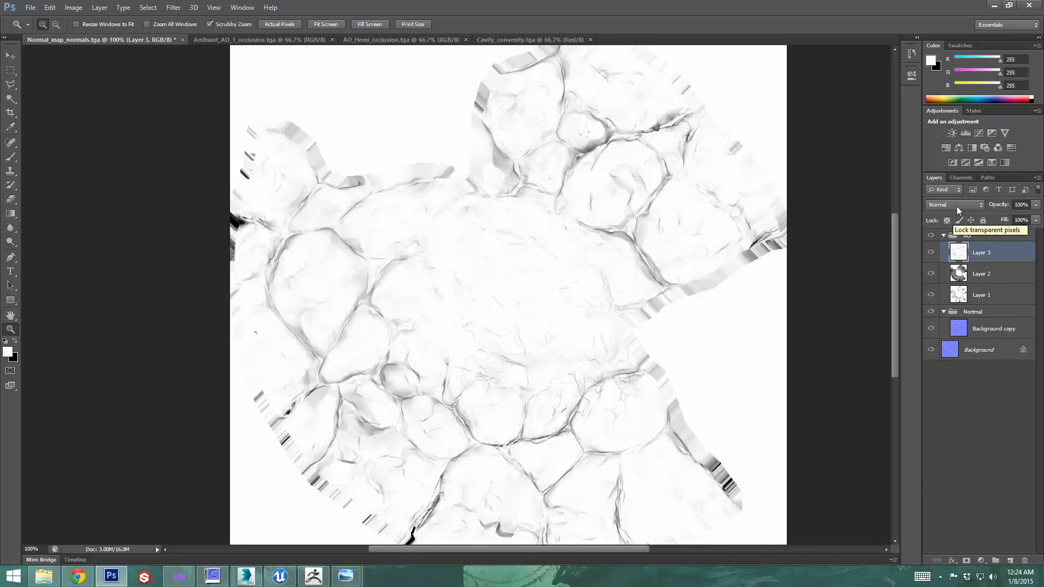
click(954, 204)
click(946, 252)
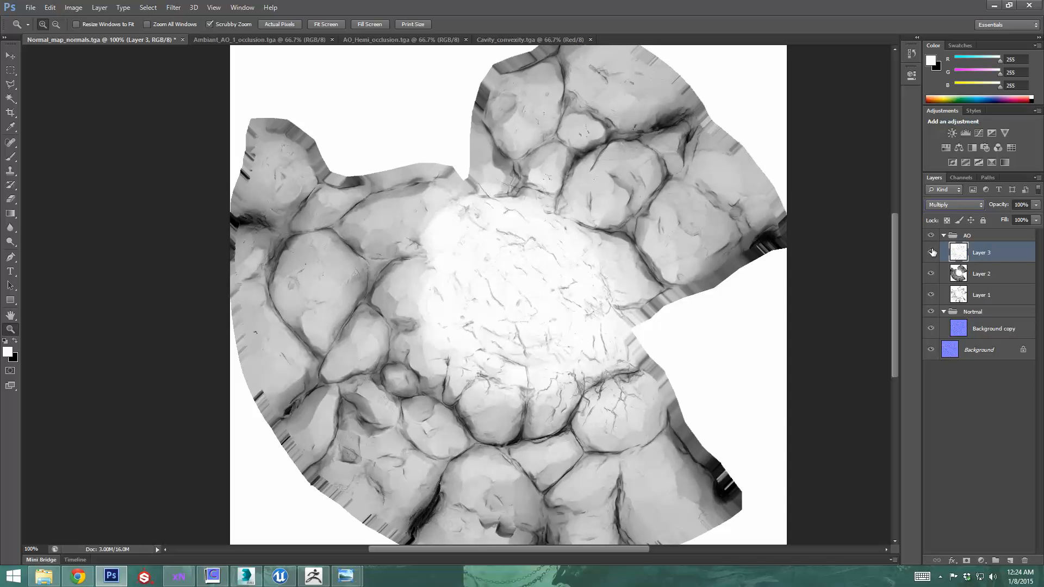
- Toggle Layer 3's visibility repeatedly to compare the AO map with and without the cavity detail
click(932, 252)
click(932, 252)
click(932, 251)
click(932, 252)
click(932, 252)
click(932, 252)
click(933, 252)
click(932, 252)
click(933, 251)
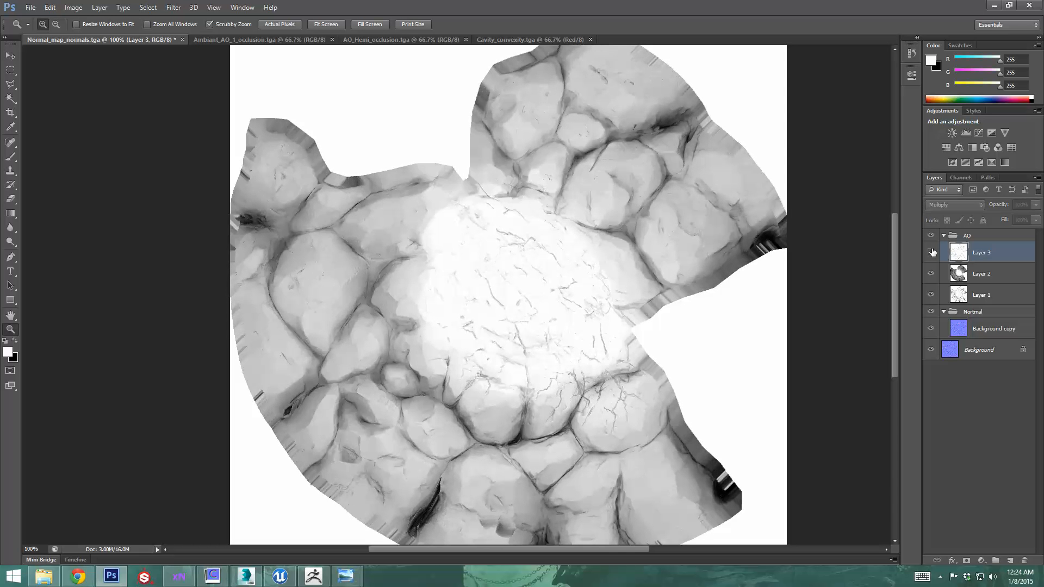
click(932, 252)
click(932, 252)
click(932, 252)
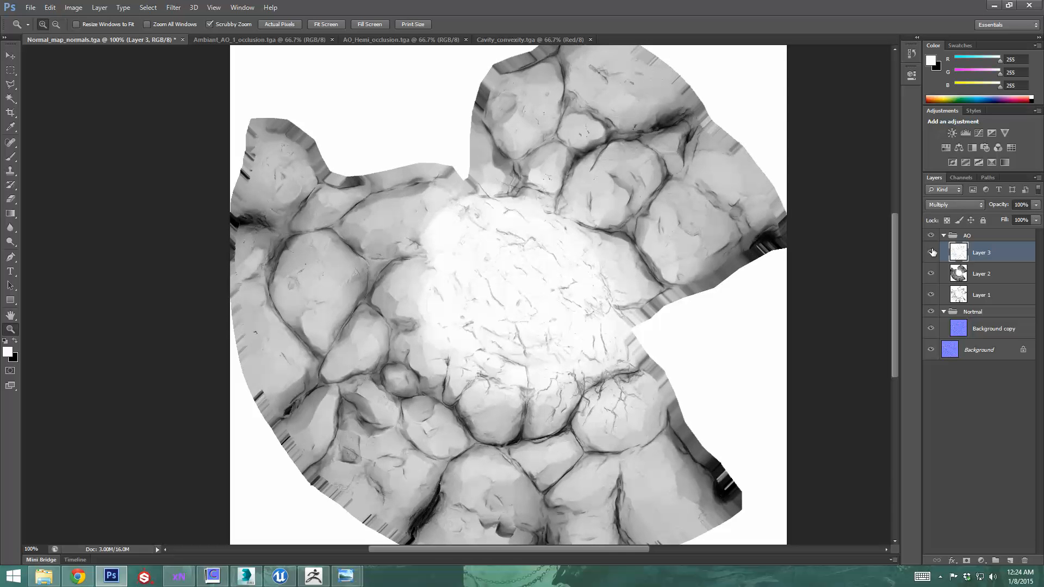
click(932, 252)
click(932, 252)
click(932, 252)
click(932, 252)
click(932, 252)
click(932, 252)
- Examine the combined AO map at different zoom levels, ending at 66.7%
right_click(455, 298)
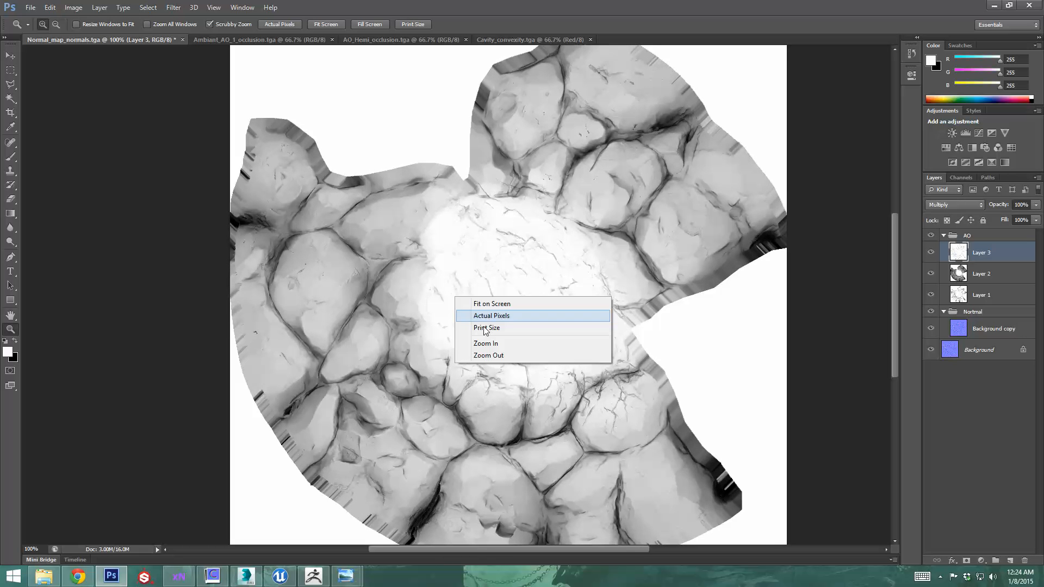
click(501, 355)
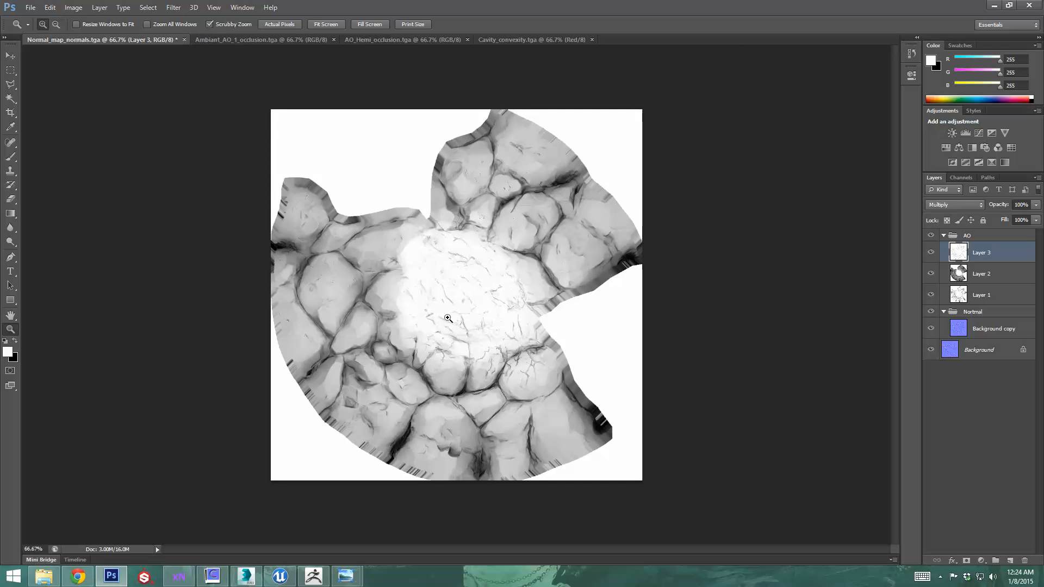
click(454, 334)
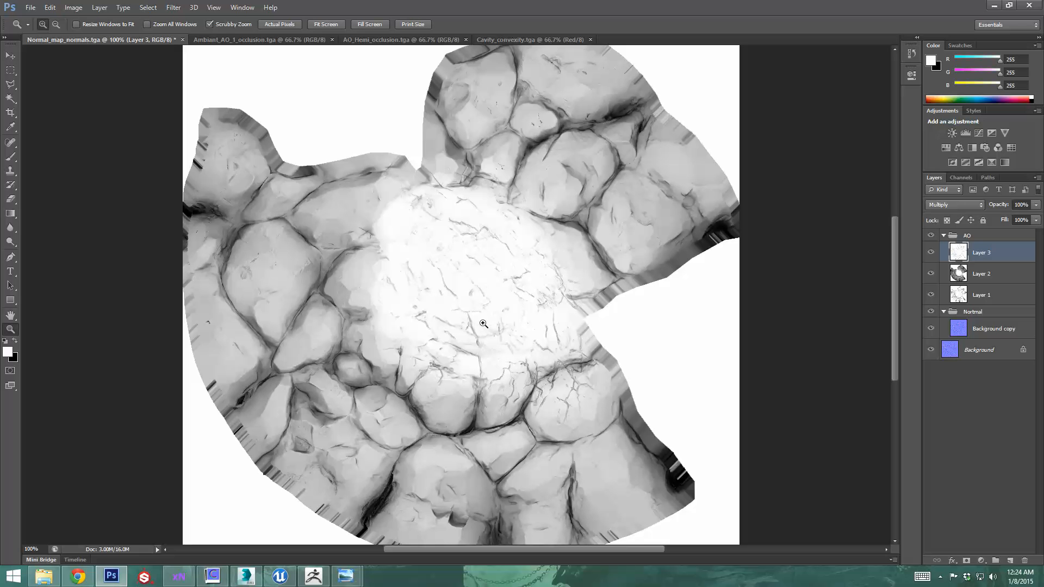
right_click(468, 299)
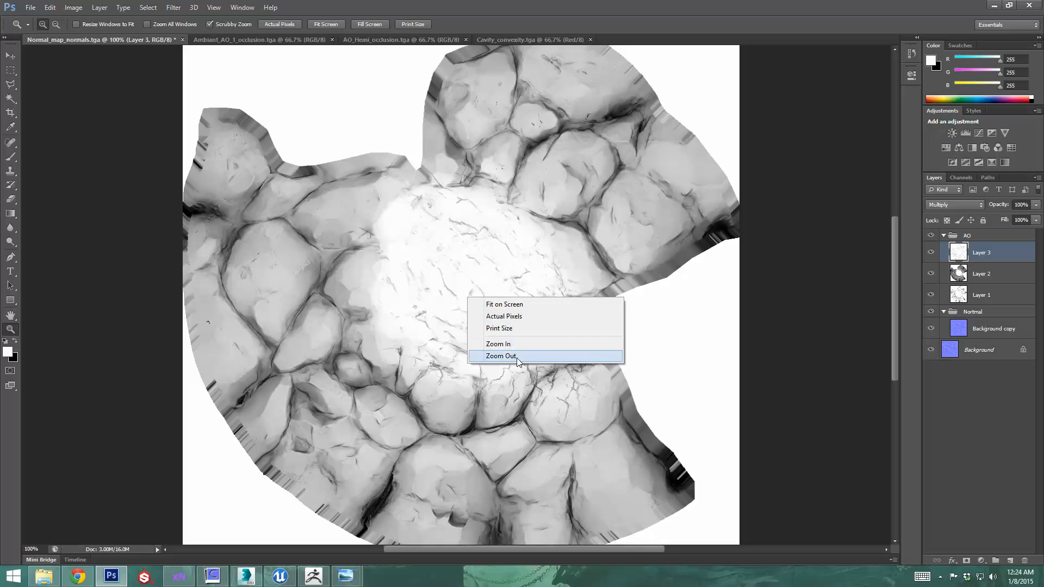
click(516, 358)
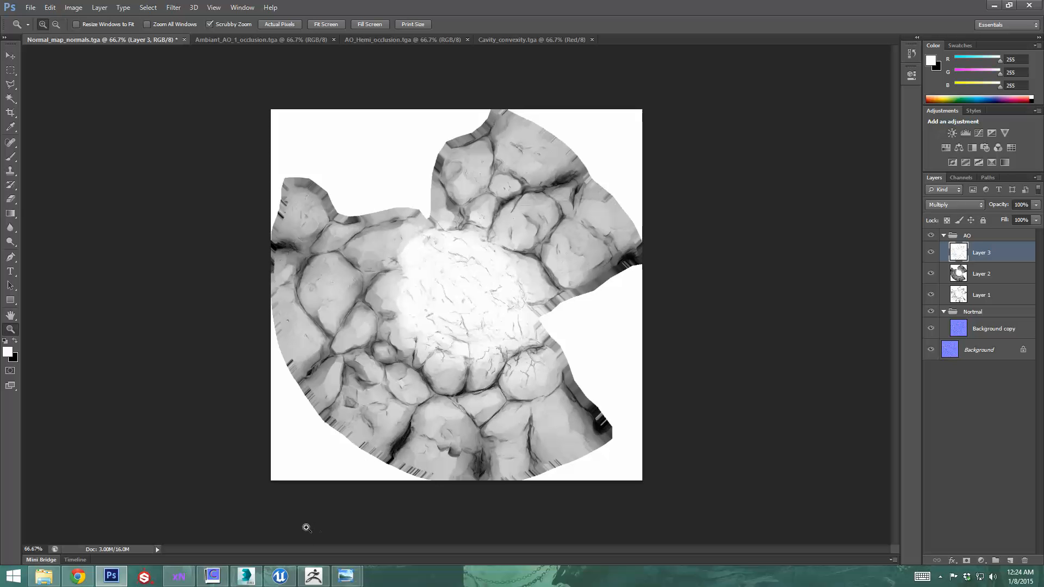
right_click(438, 339)
click(472, 400)
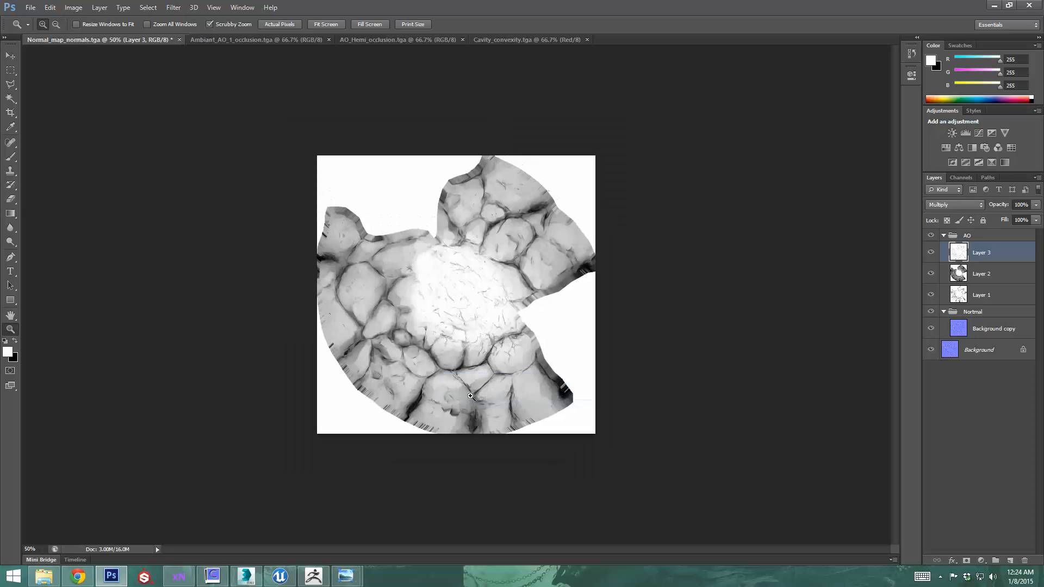
click(462, 322)
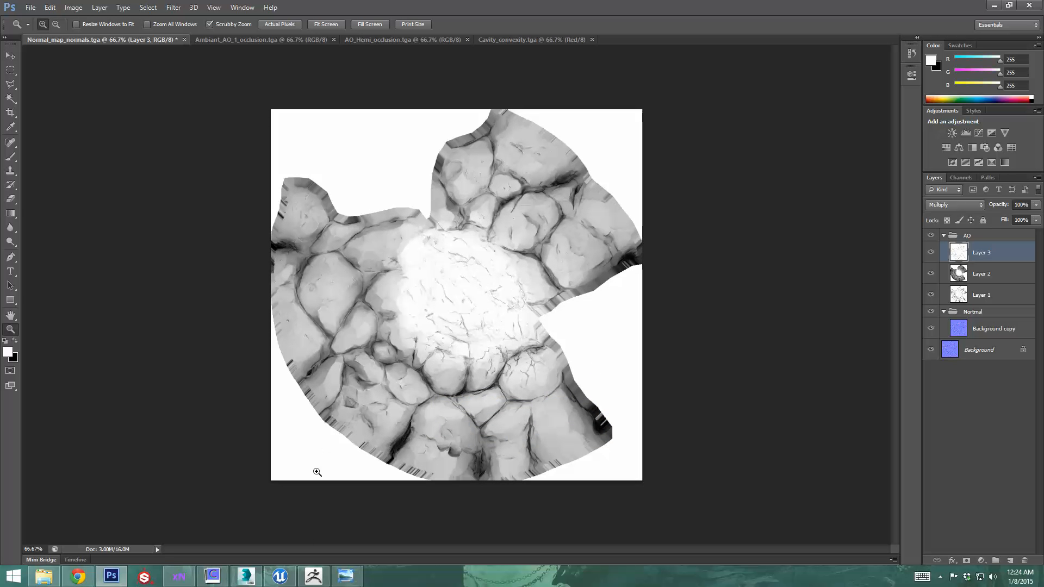
- Open the Object_space_bent_normals Targa file from the Rock_tutorial folder
click(30, 8)
click(41, 30)
click(414, 166)
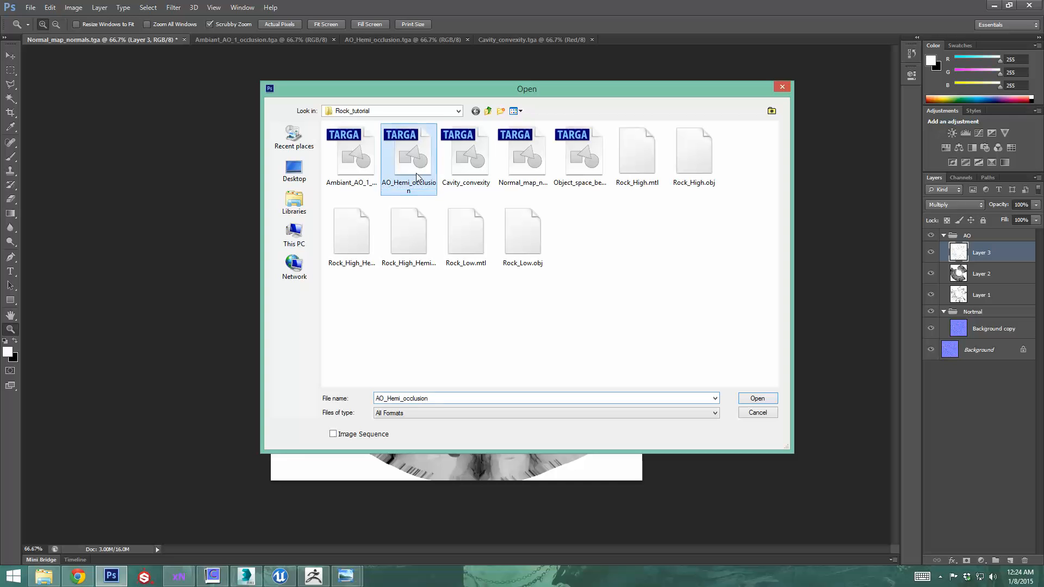
click(374, 164)
click(465, 158)
click(523, 158)
click(580, 158)
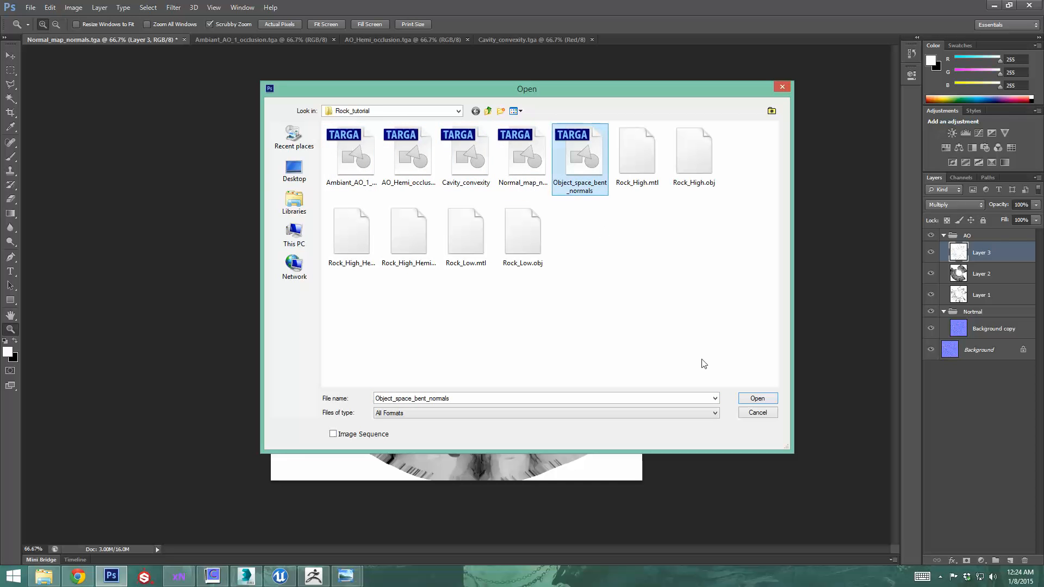
click(757, 400)
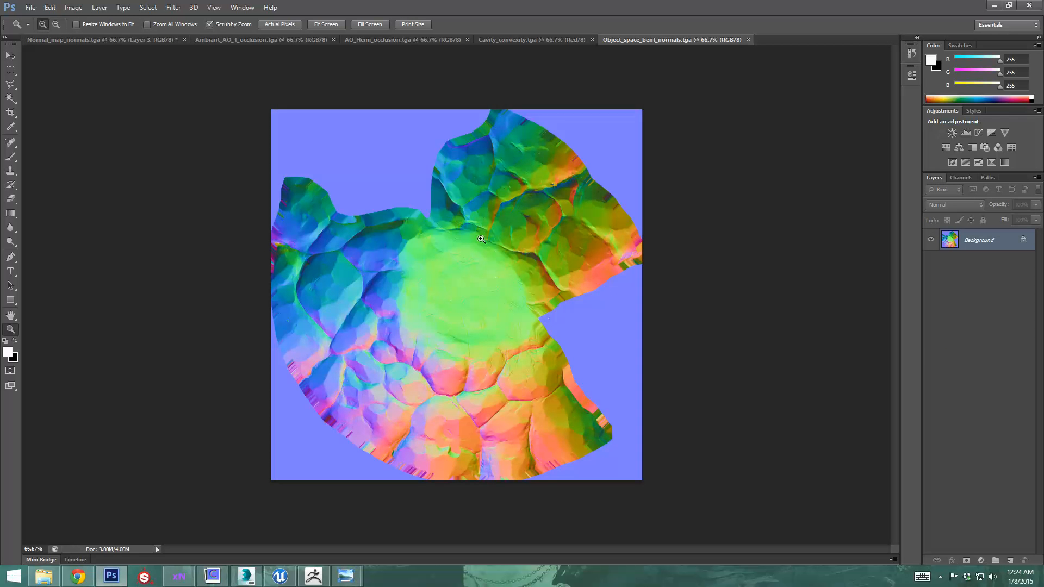
- Compare the Red, Green and Blue channels of the bent normals map and copy the entire Green channel
click(964, 177)
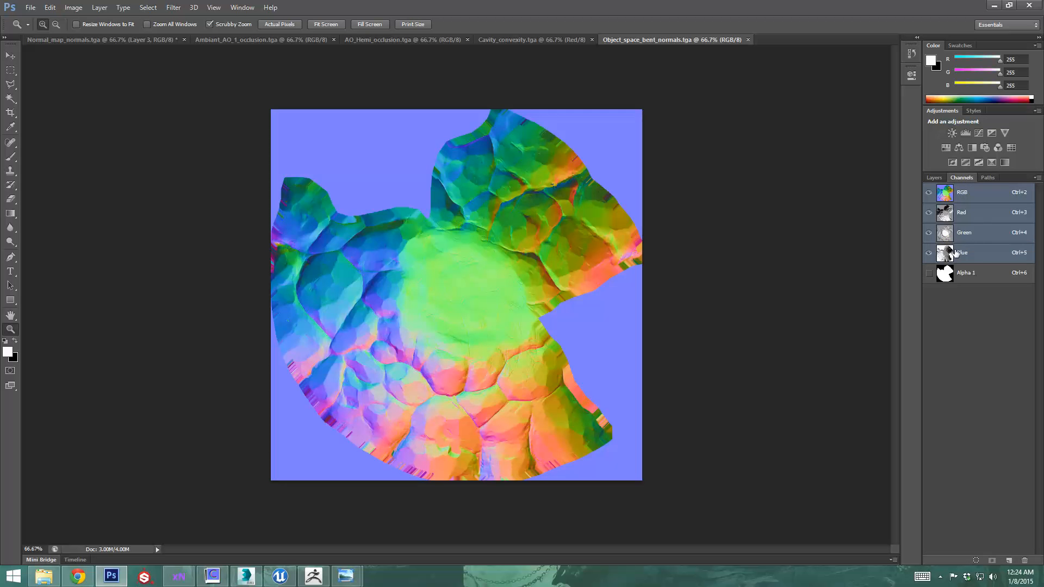
click(975, 220)
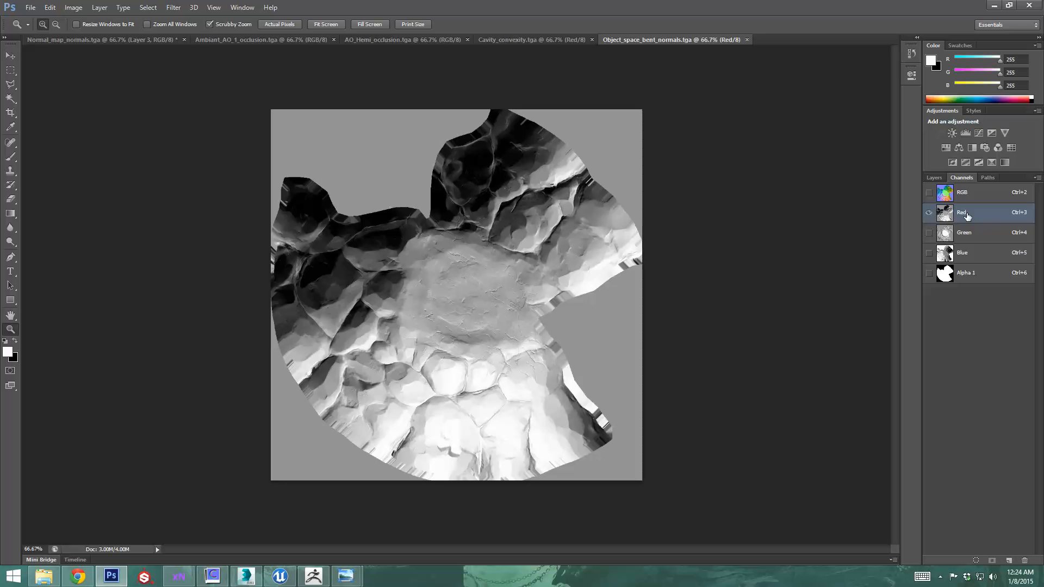
click(983, 237)
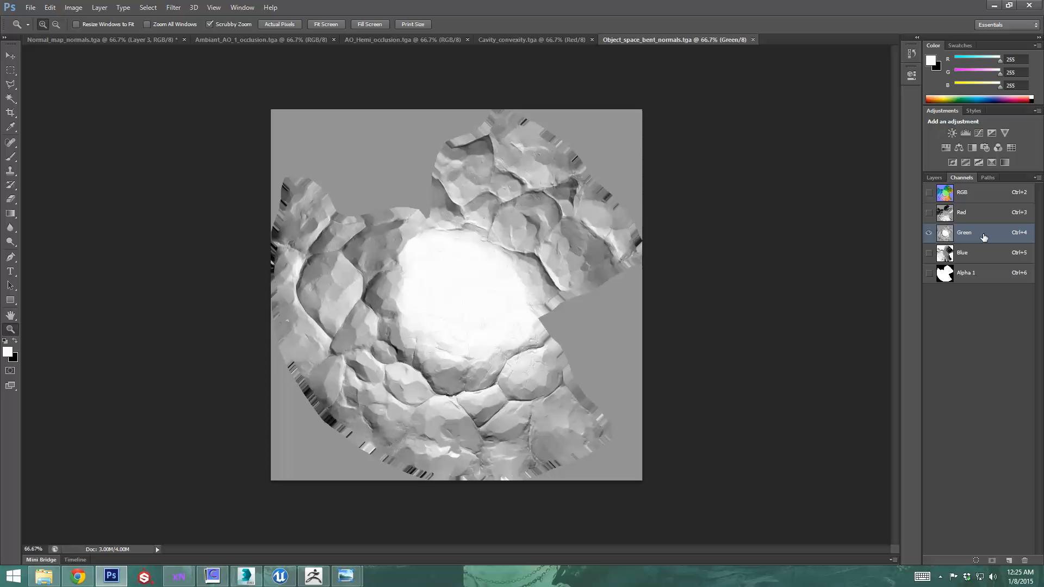
click(983, 252)
click(975, 232)
ctrl+click(974, 231)
- Paste the bent normals Green channel above Layer 3 in the AO group of Normal_map_normals.tga and blend it with Multiply
click(147, 40)
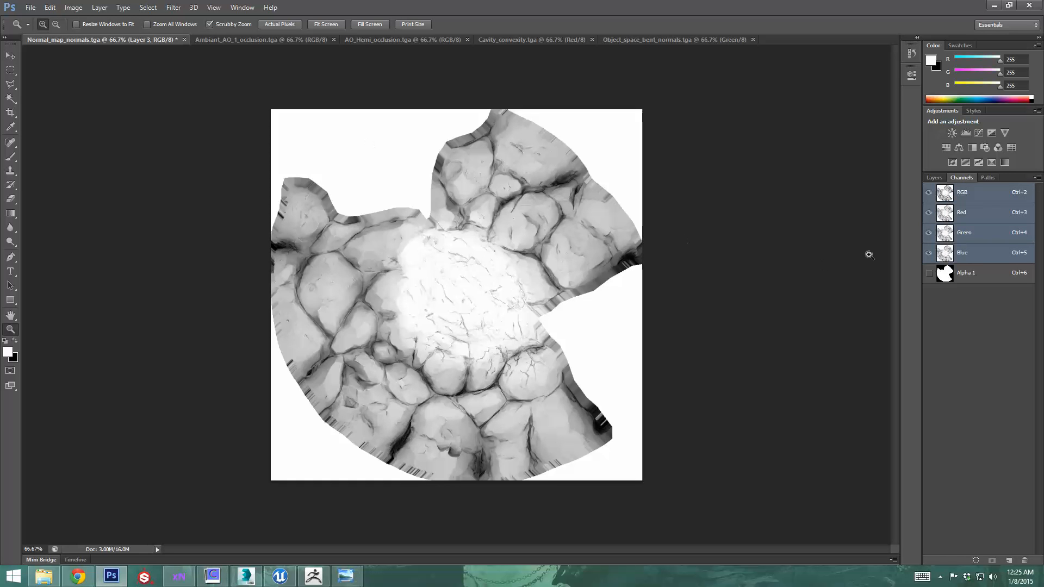
click(935, 178)
key(ctrl+v)
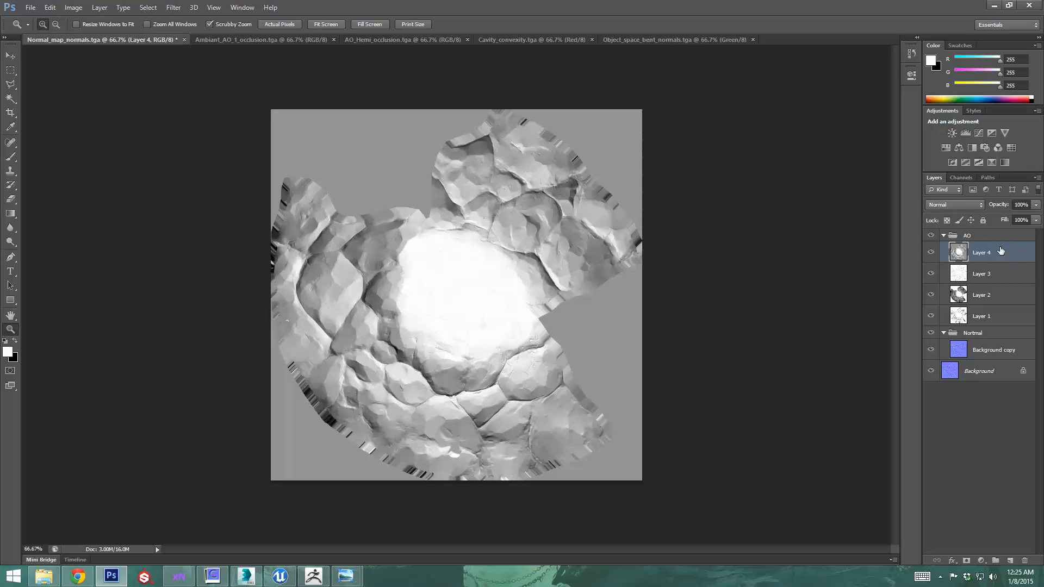
click(964, 204)
click(951, 250)
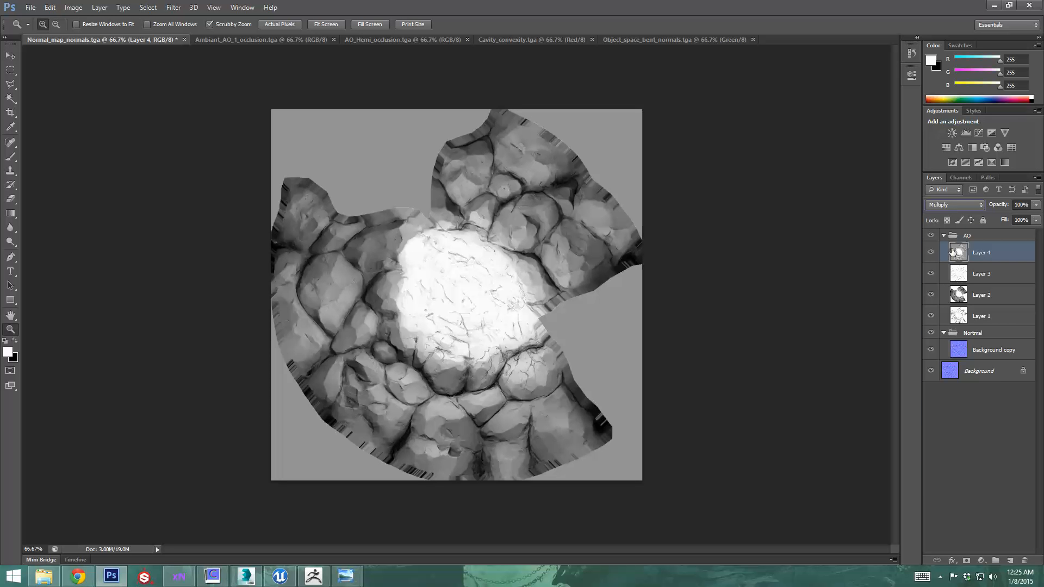
- Toggle Layer 4's visibility repeatedly to compare the AO map with and without the bent normals shading
click(931, 252)
click(931, 252)
click(931, 252)
click(931, 252)
click(931, 252)
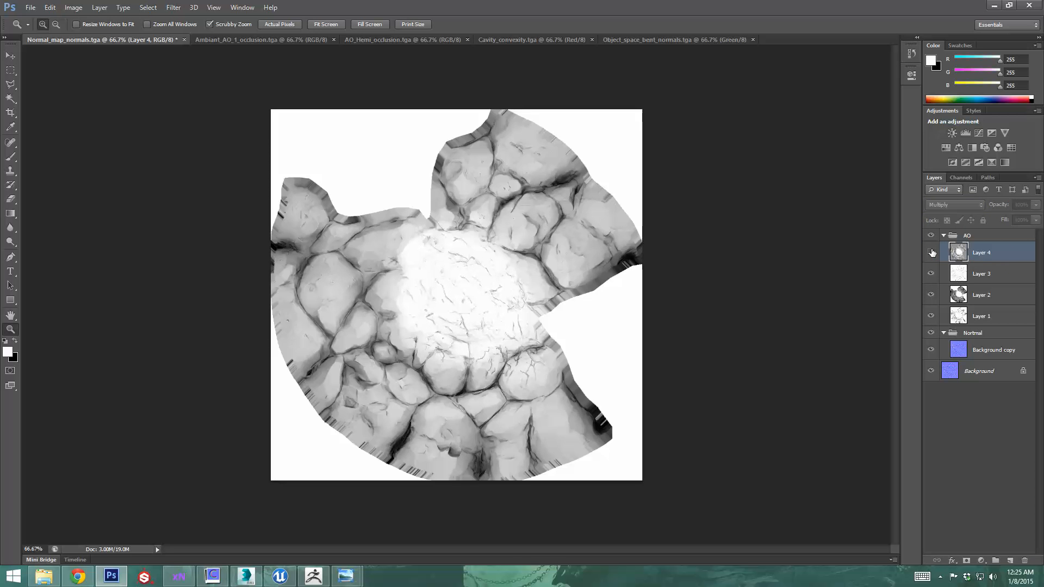
click(930, 252)
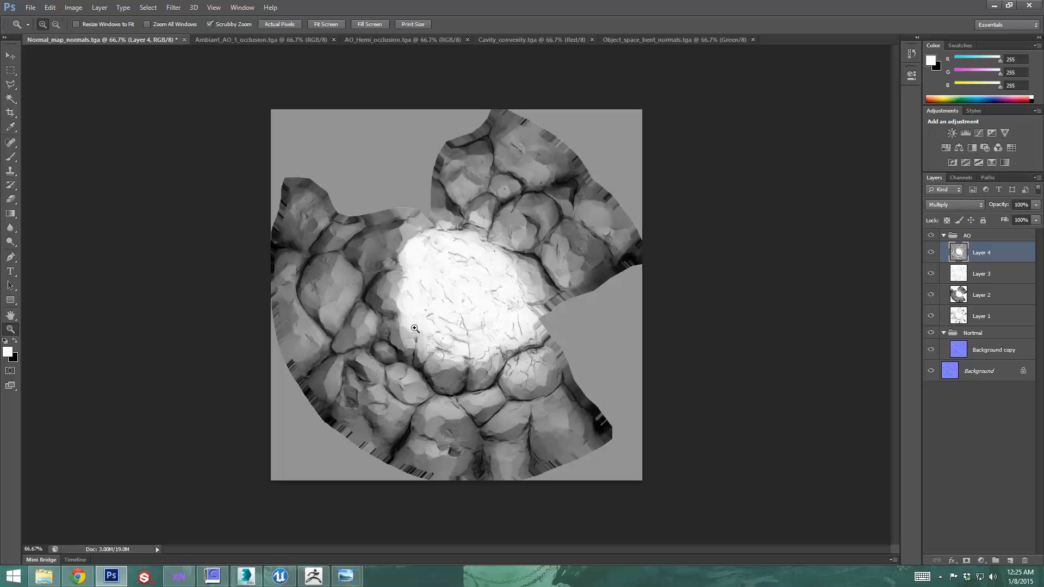
click(931, 252)
click(930, 252)
click(930, 252)
click(931, 252)
- Brighten Layer 4 with a Brightness/Contrast adjustment
click(74, 7)
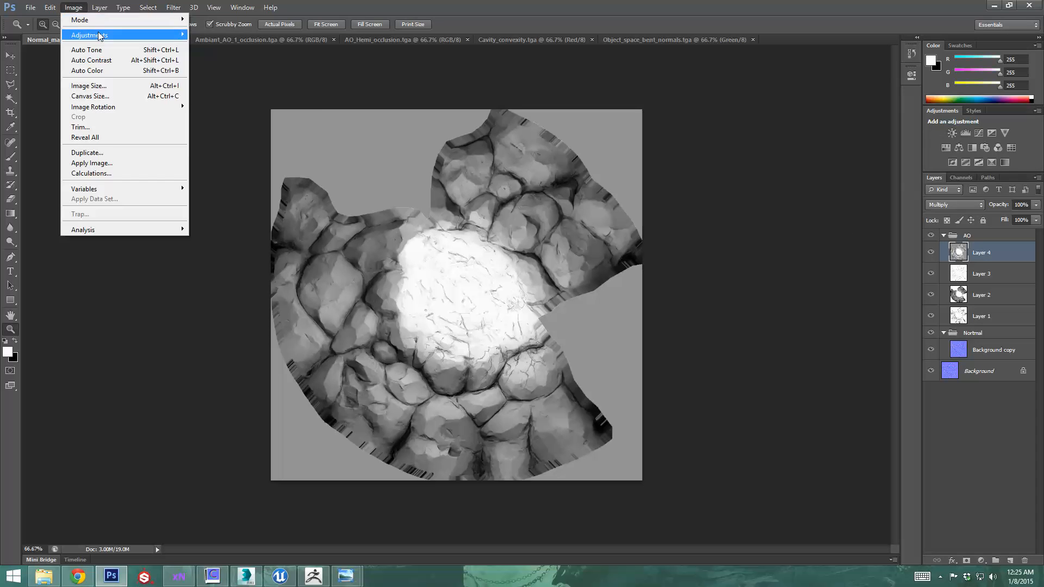
mouse_move(98, 33)
click(199, 34)
mouse_move(496, 194)
mouse_down()
mouse_move(520, 194)
mouse_move(509, 194)
mouse_up()
click(582, 181)
key(z)
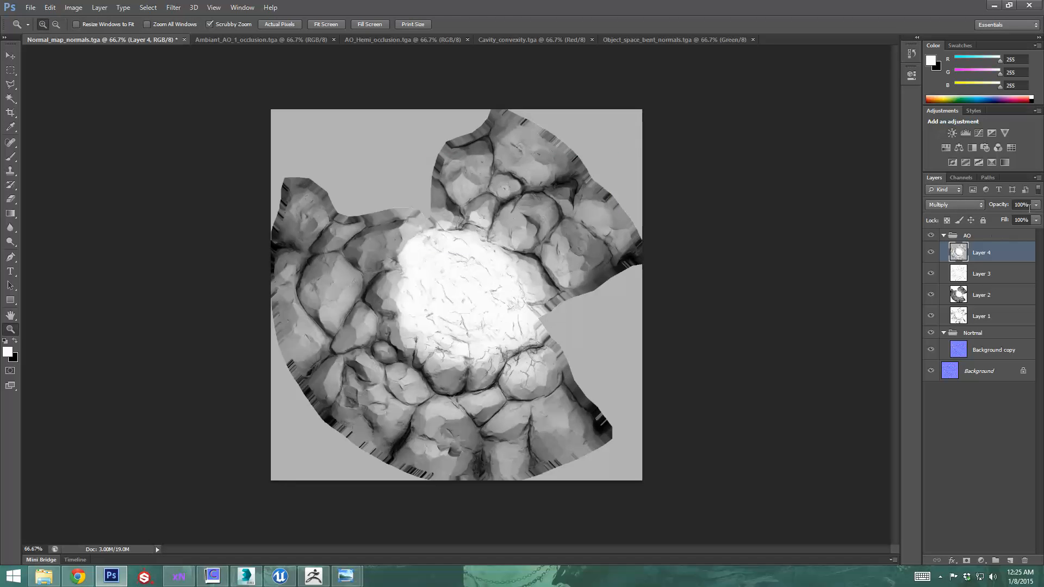
- Reduce Layer 4's opacity to about 71% and compare the AO map with the layer shown and hidden
click(1035, 204)
drag(1035, 218, 1026, 219)
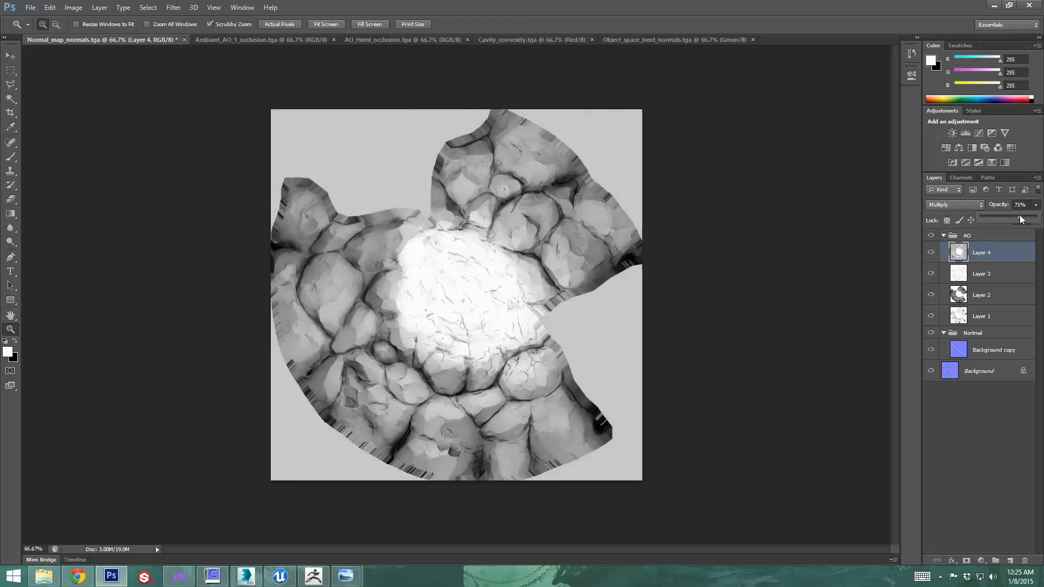
click(930, 252)
click(931, 252)
click(931, 252)
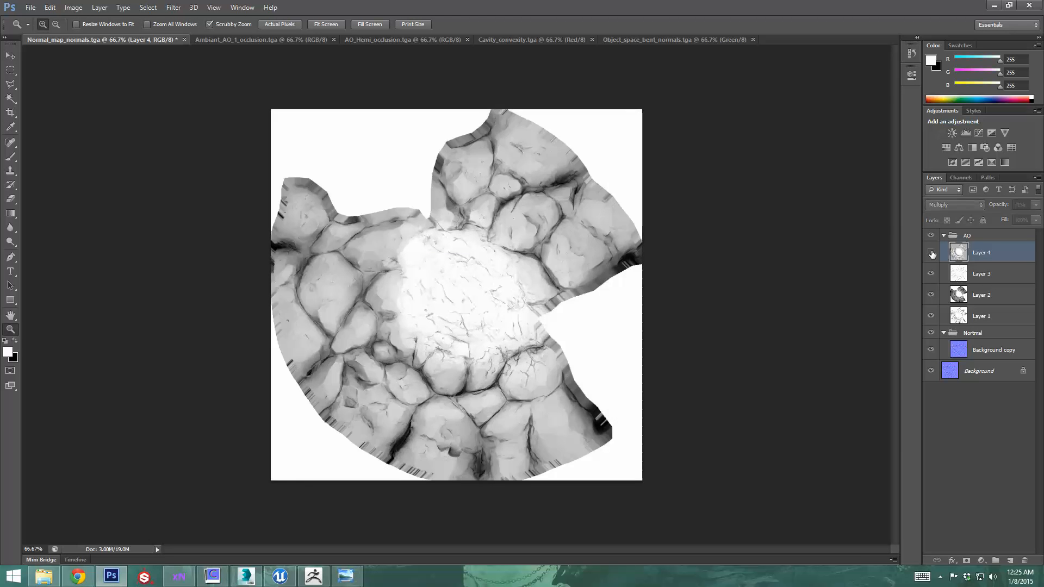
- Compare the AO map with Layer 4 hidden and shown
click(930, 252)
click(930, 254)
click(931, 253)
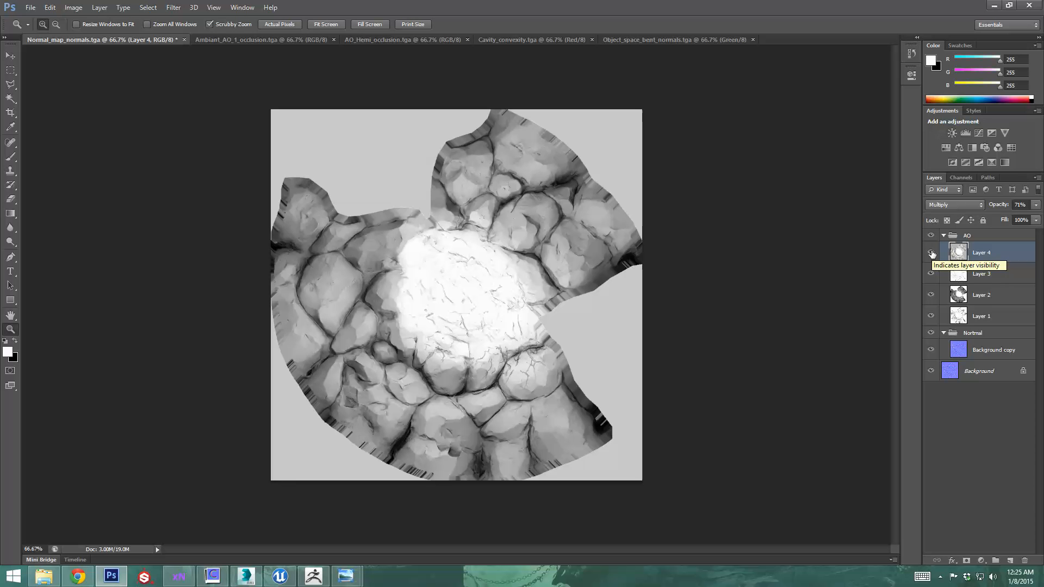
- Try the Multiply blend mode on the whole AO group and restore it to Pass Through
click(972, 237)
click(958, 210)
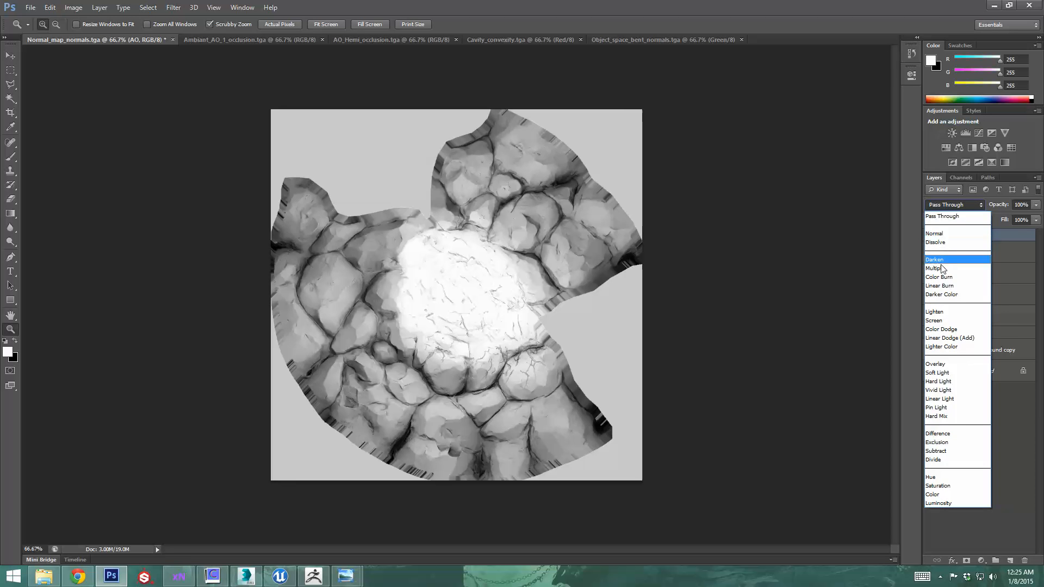
click(943, 272)
click(961, 204)
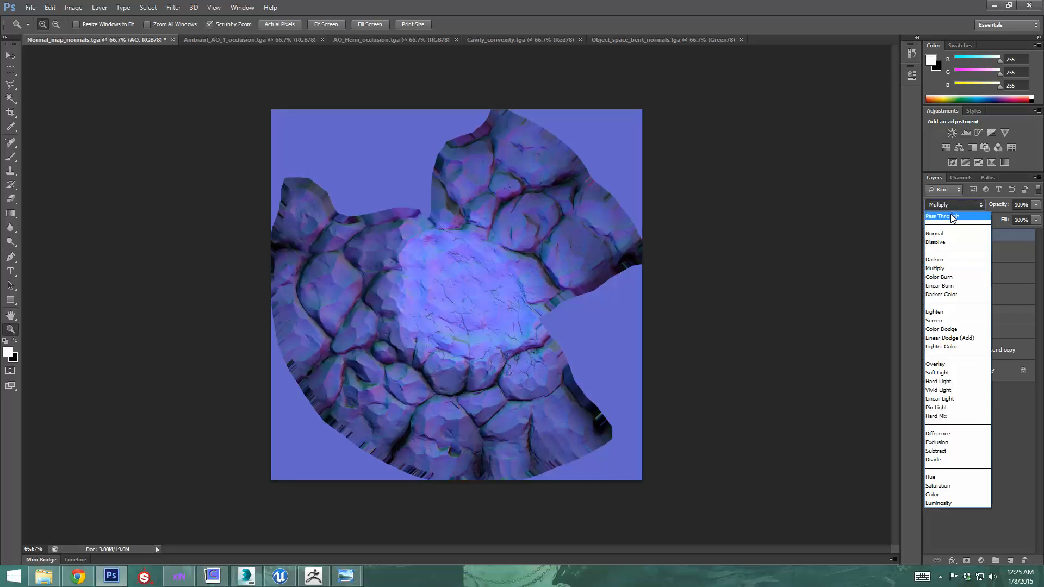
click(949, 207)
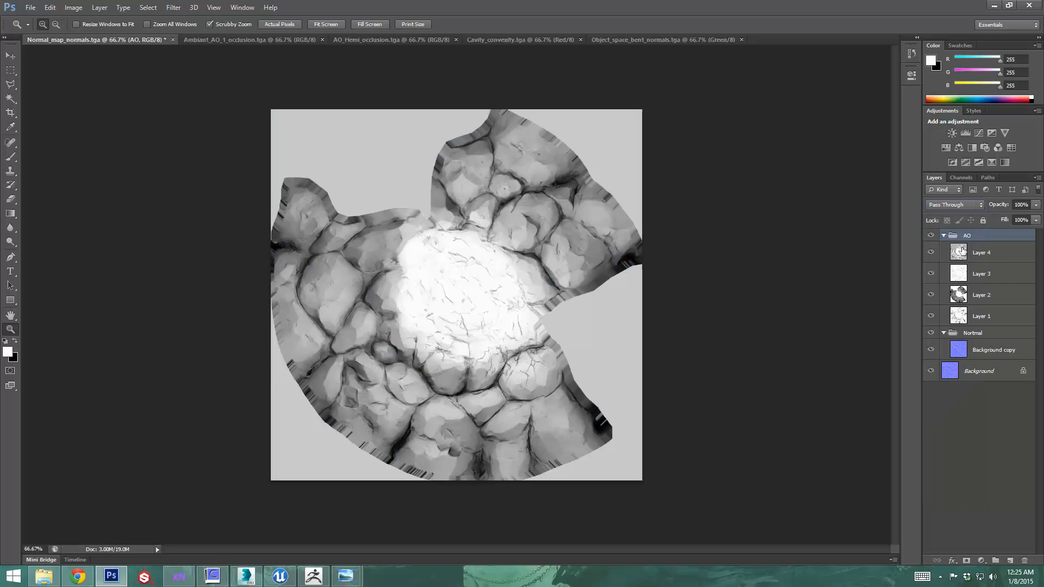
- Collapse the AO group and set its blend mode to Multiply
click(943, 235)
click(944, 235)
click(943, 236)
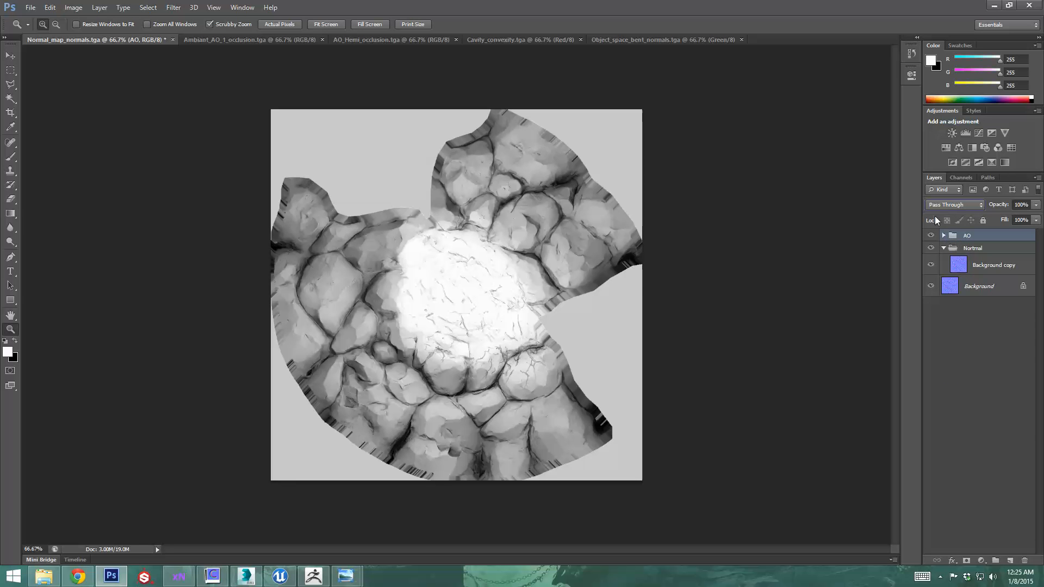
click(966, 205)
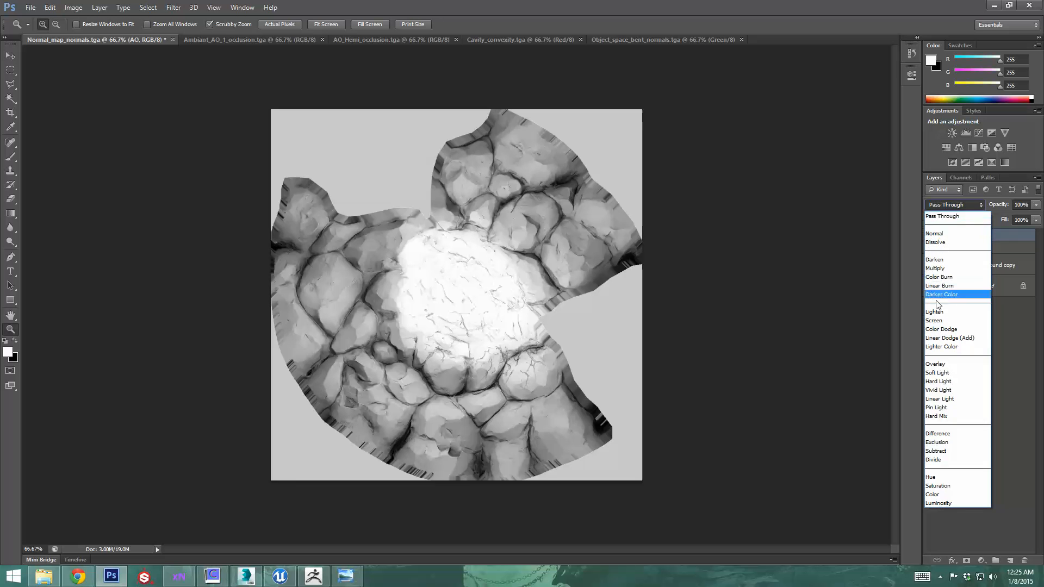
click(935, 268)
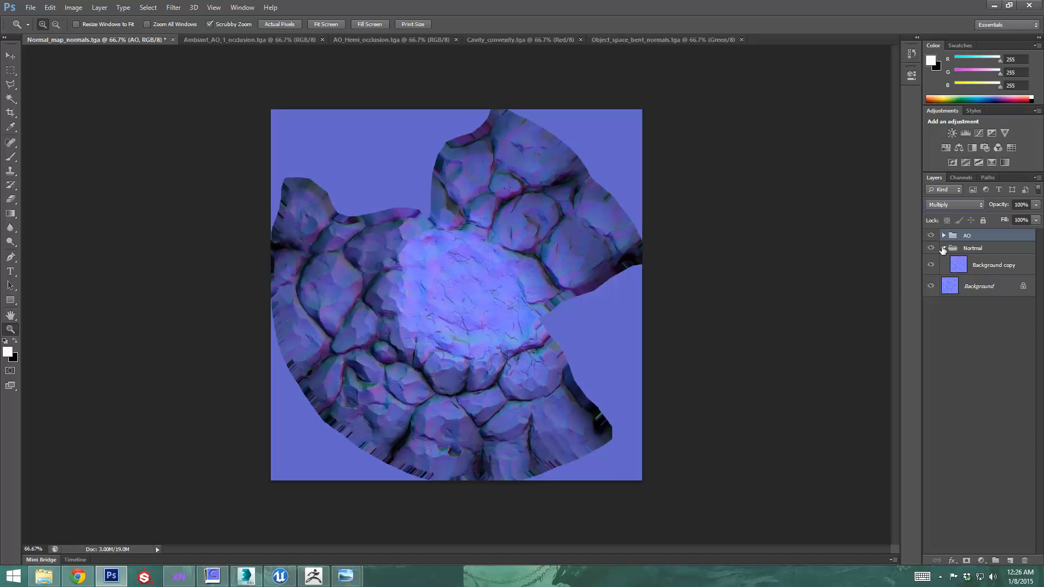
- Create a new layer group between the AO and Normal groups and name it Diffuse
click(943, 248)
click(943, 249)
click(986, 250)
click(995, 560)
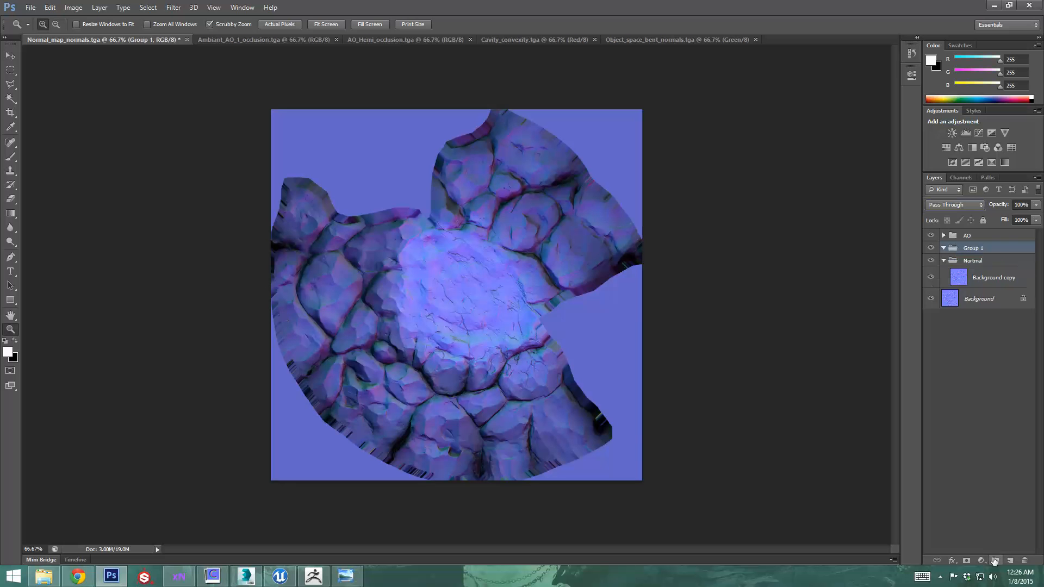
double_click(973, 248)
key(Return)
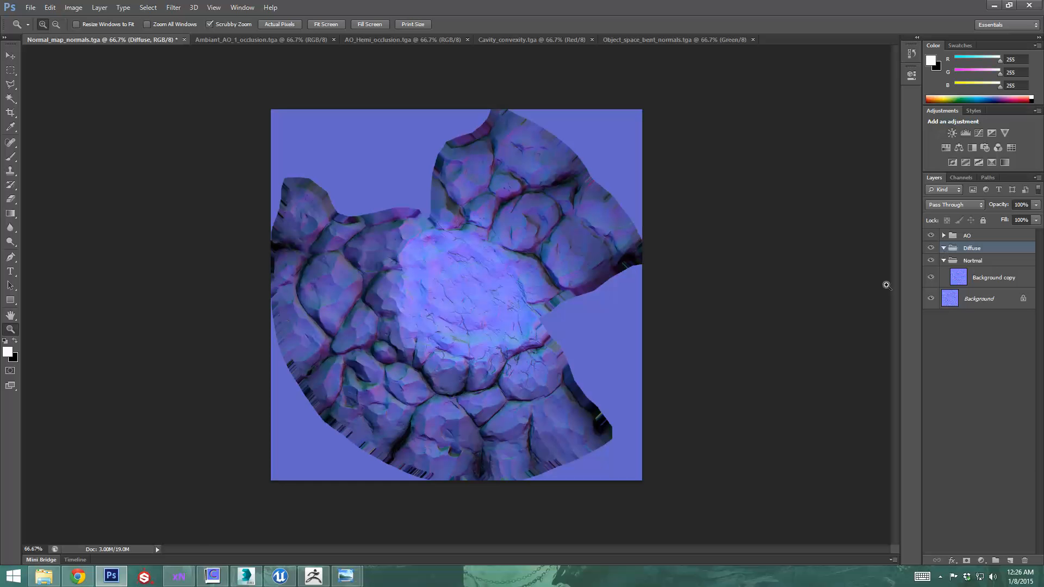
- Switch to Chrome, close the inbox page, and go back from Rock-Texture-For-Free.jpg to the "rock texture seamless" image results
click(78, 576)
click(469, 6)
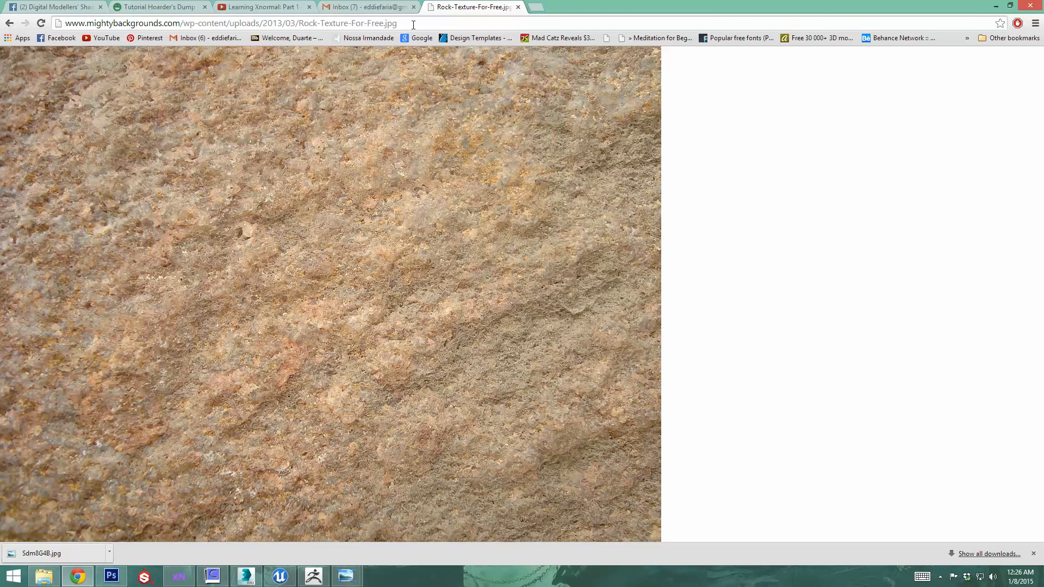
click(414, 6)
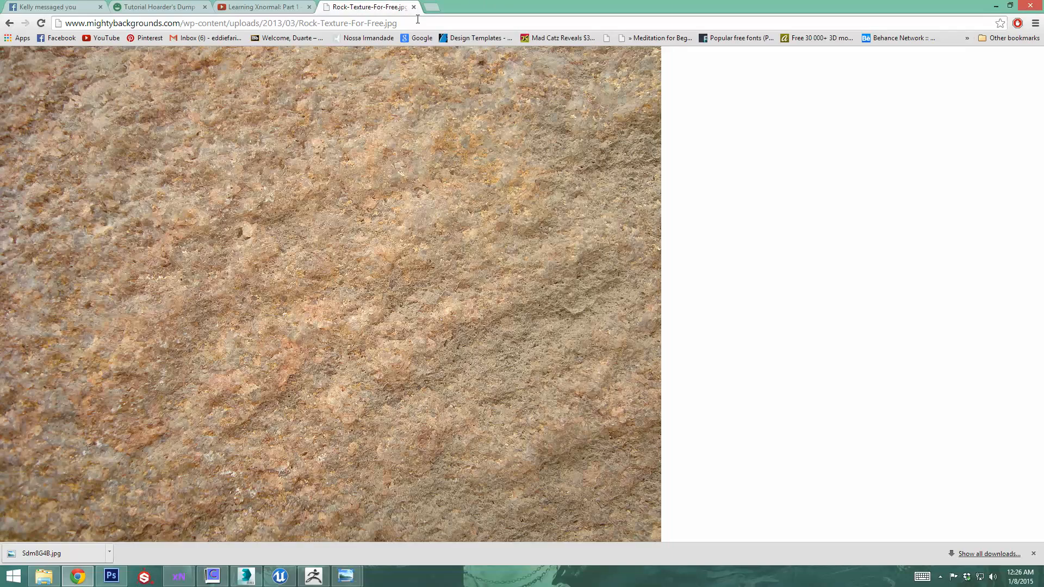
click(9, 23)
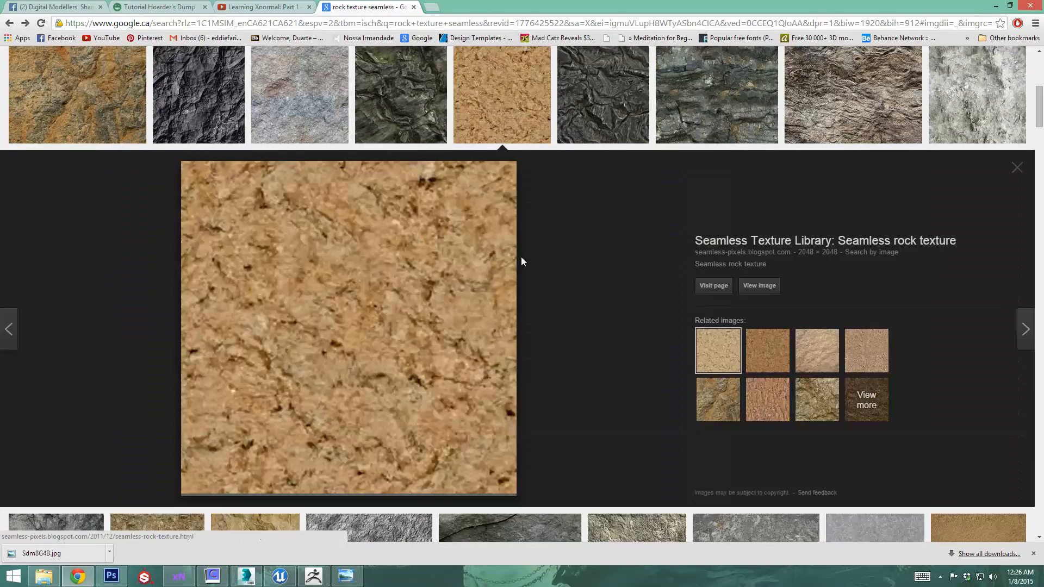
- Browse the "rock texture seamless" image results for a suitable rock surface
scroll(560, 266, up, 7)
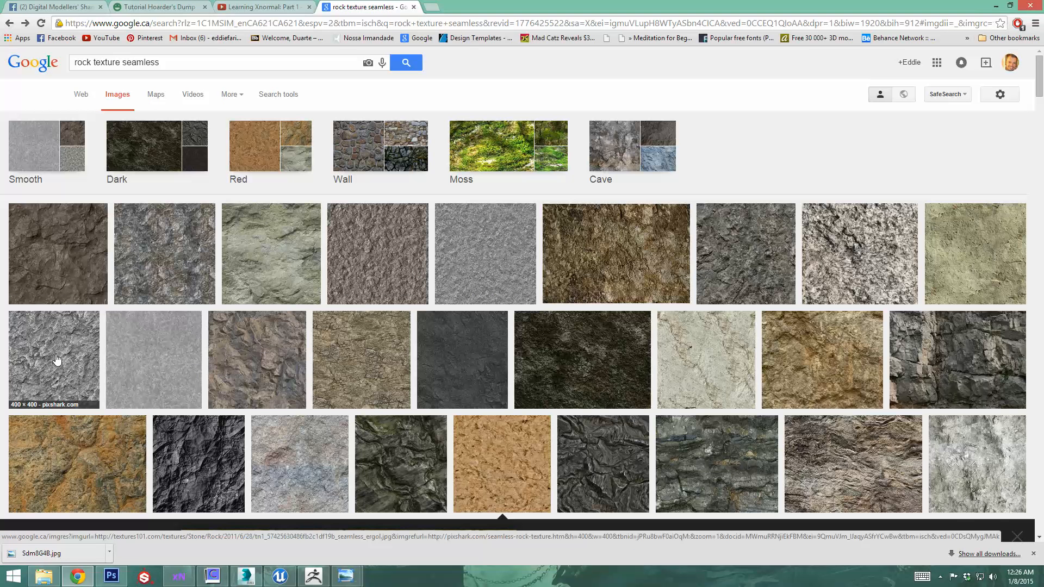
scroll(396, 362, down, 2)
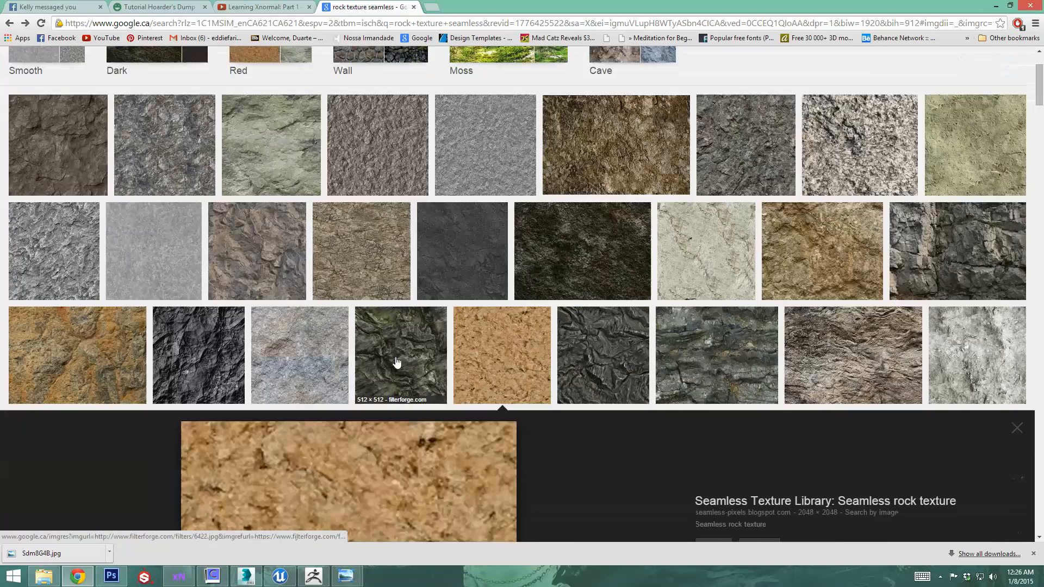
scroll(396, 362, down, 2)
scroll(576, 350, up, 2)
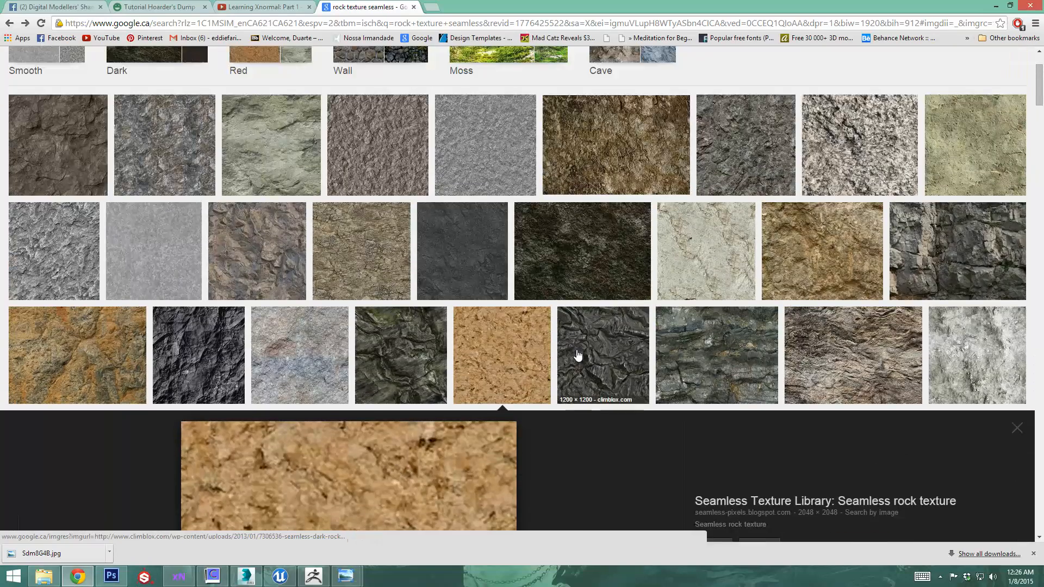
scroll(578, 355, down, 7)
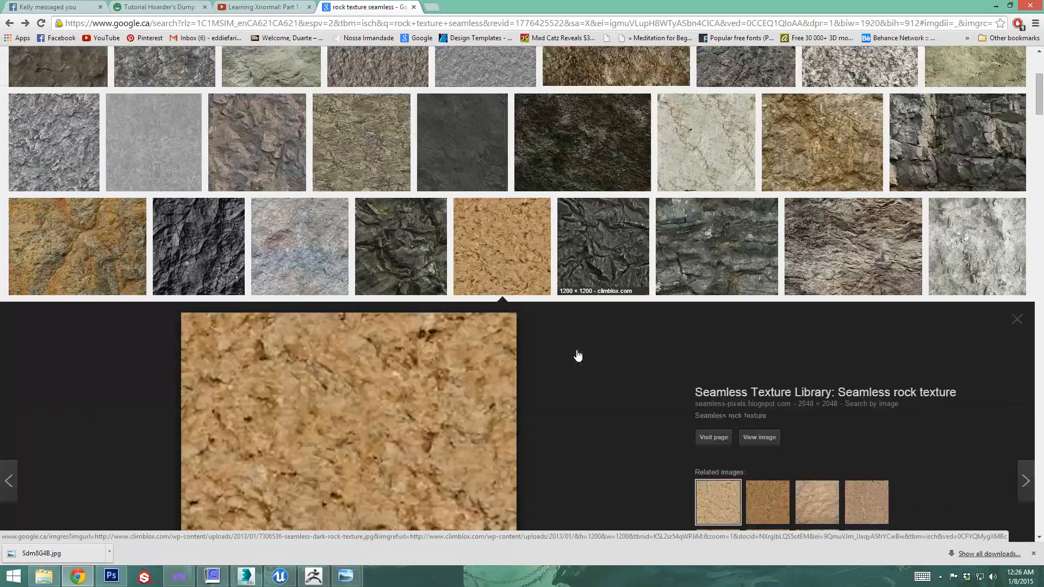
scroll(578, 355, down, 2)
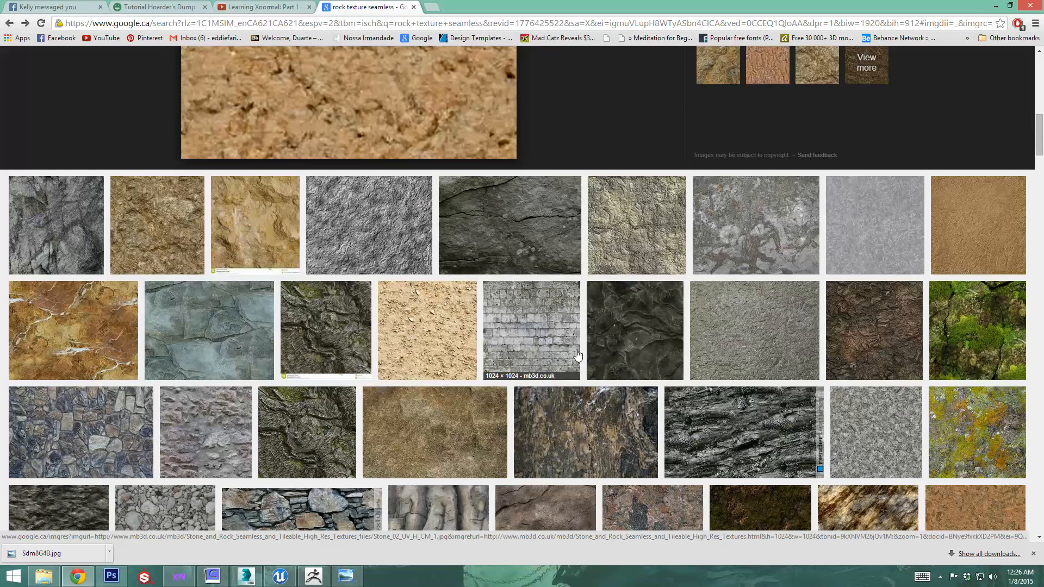
scroll(578, 355, down, 2)
scroll(578, 355, up, 2)
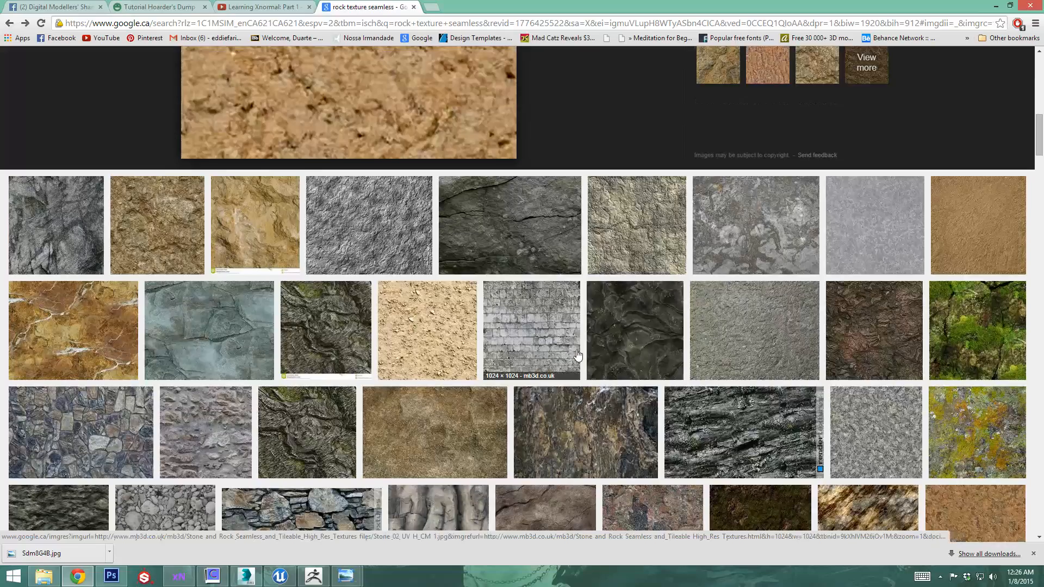
scroll(578, 355, down, 4)
scroll(578, 355, down, 2)
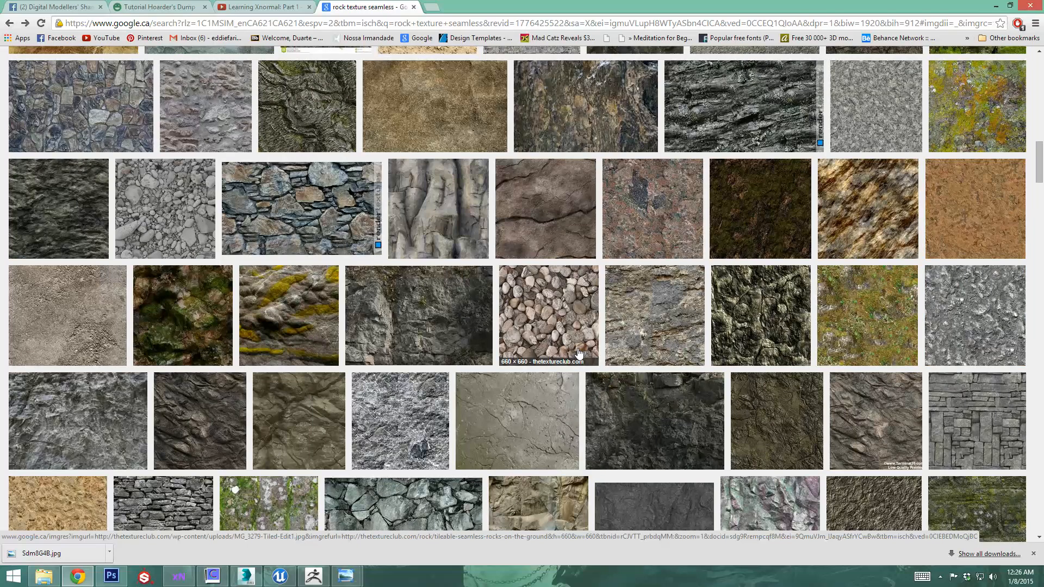
scroll(578, 353, down, 2)
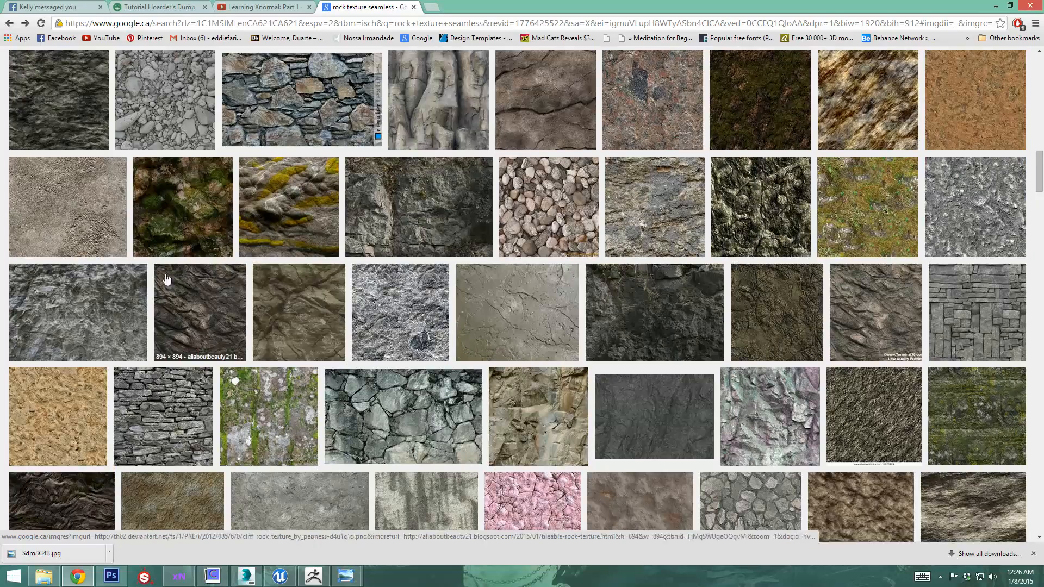
- View the cement seamless texture CLP_cement.jpg at full size and return to the image results
click(117, 248)
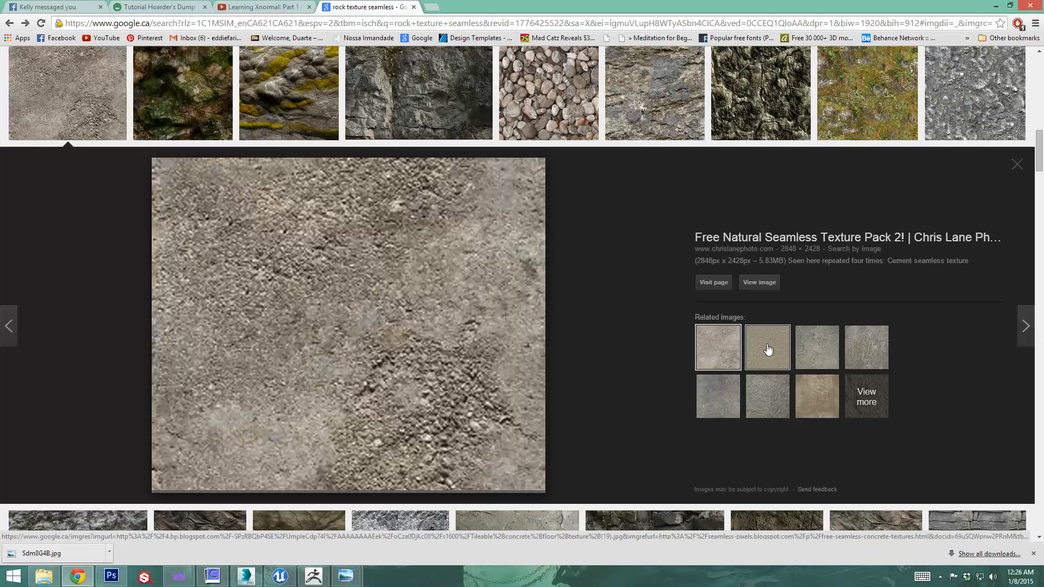
click(760, 284)
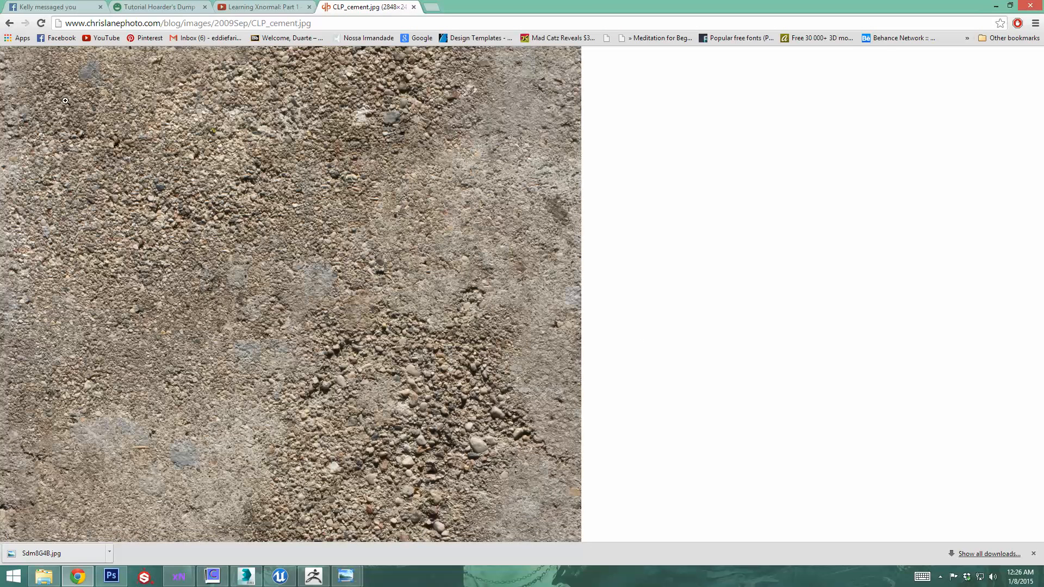
click(9, 23)
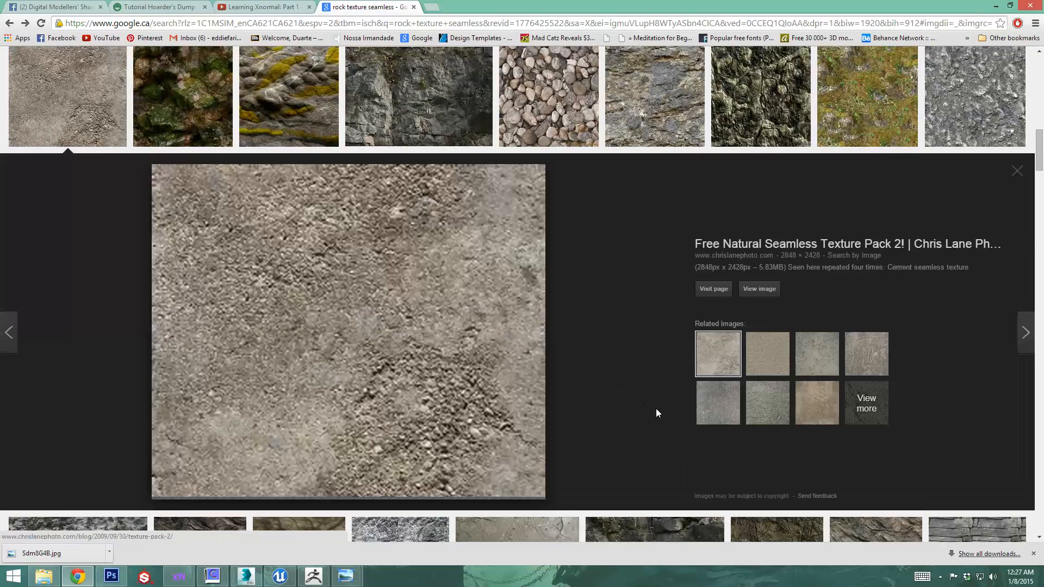
- View the related ground texture tex_earth_005.jpg at full size and return to the image results
scroll(655, 413, down, 2)
click(720, 304)
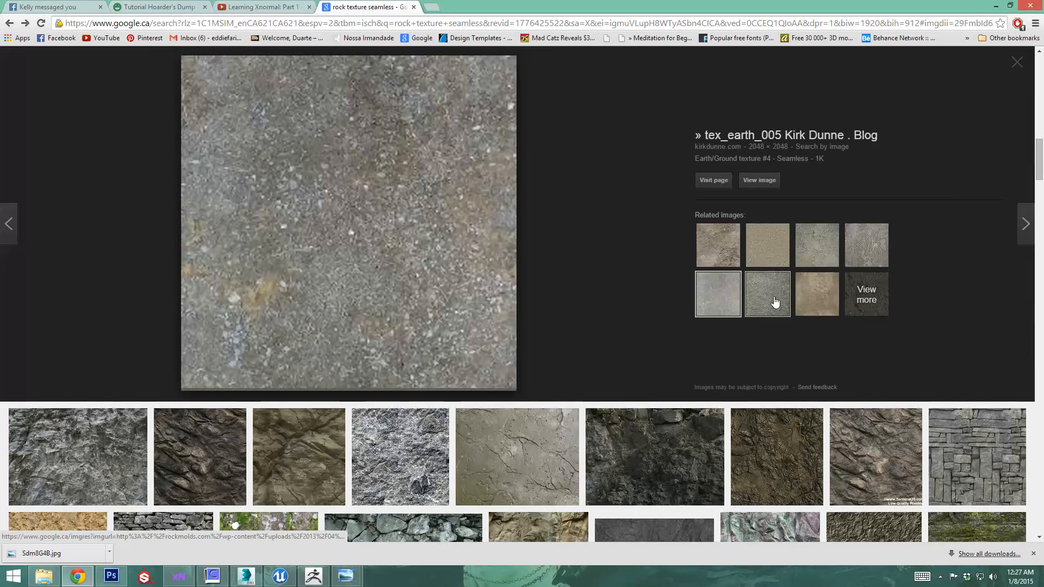
click(759, 180)
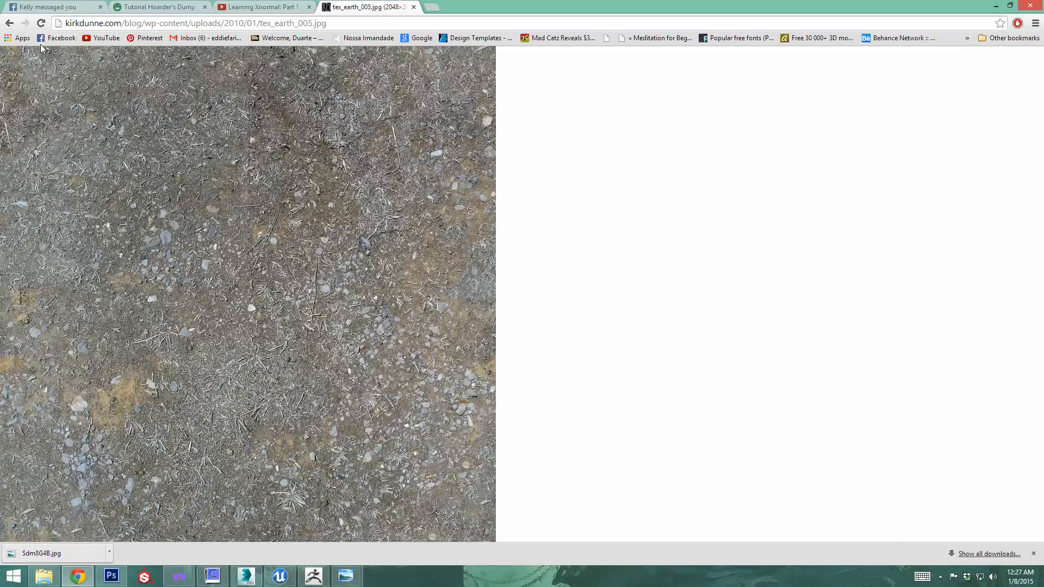
click(9, 23)
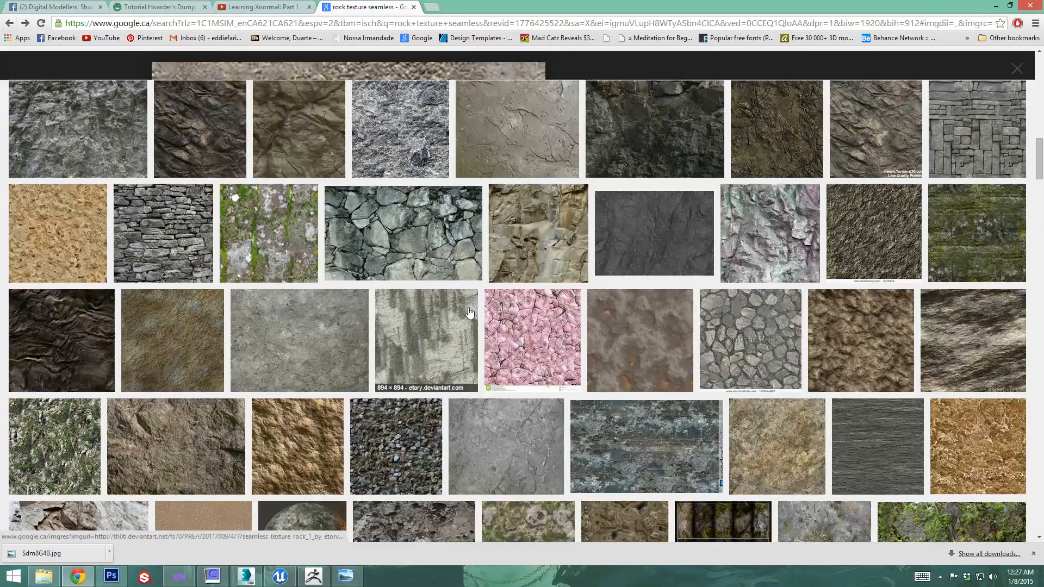
- Find the grey Hawaiian Stone seamless texture in the results and open its full-size image, TRO301closeup.jpg
scroll(615, 399, down, 7)
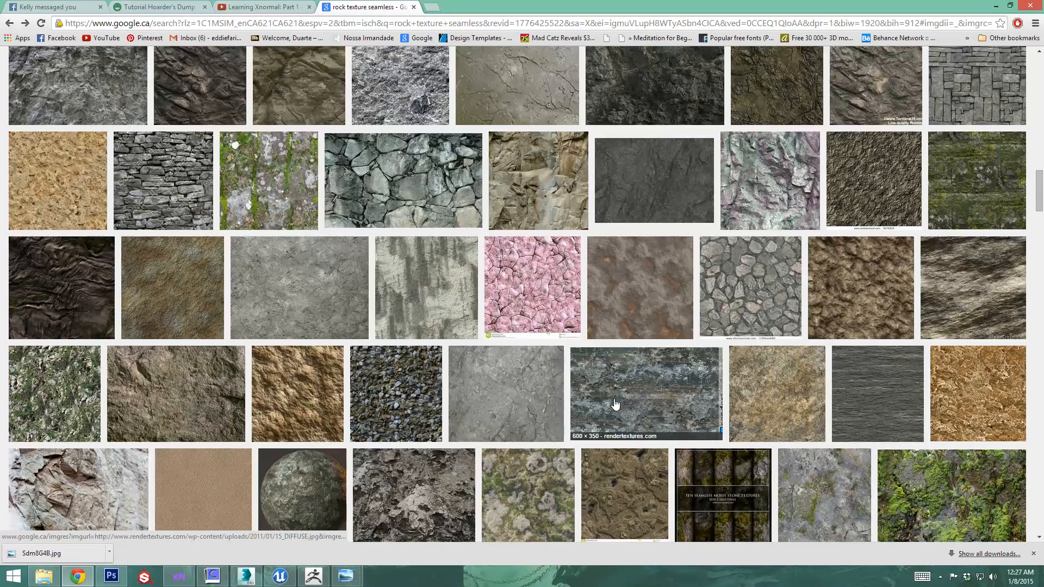
click(303, 296)
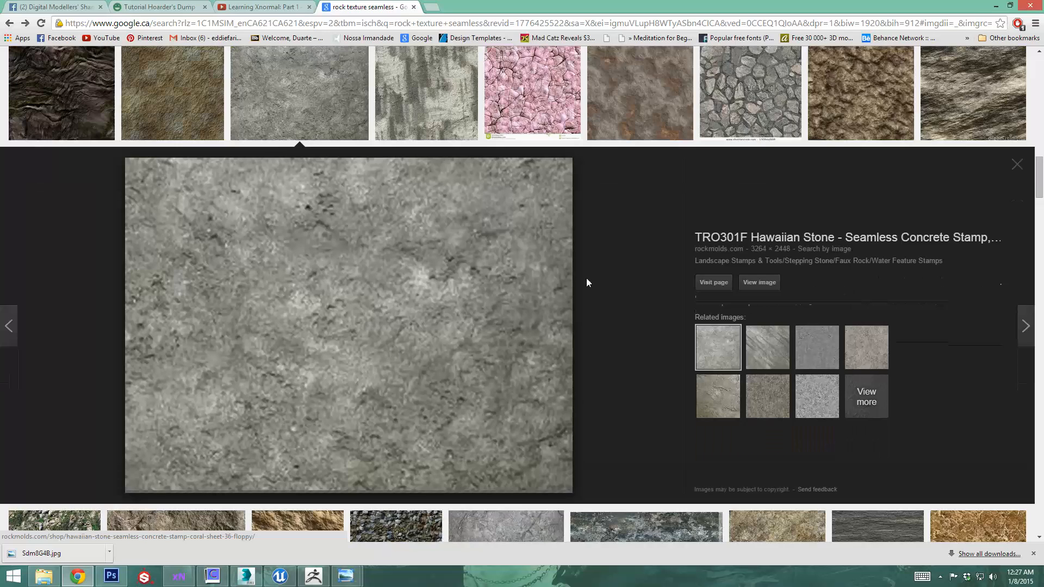
click(760, 282)
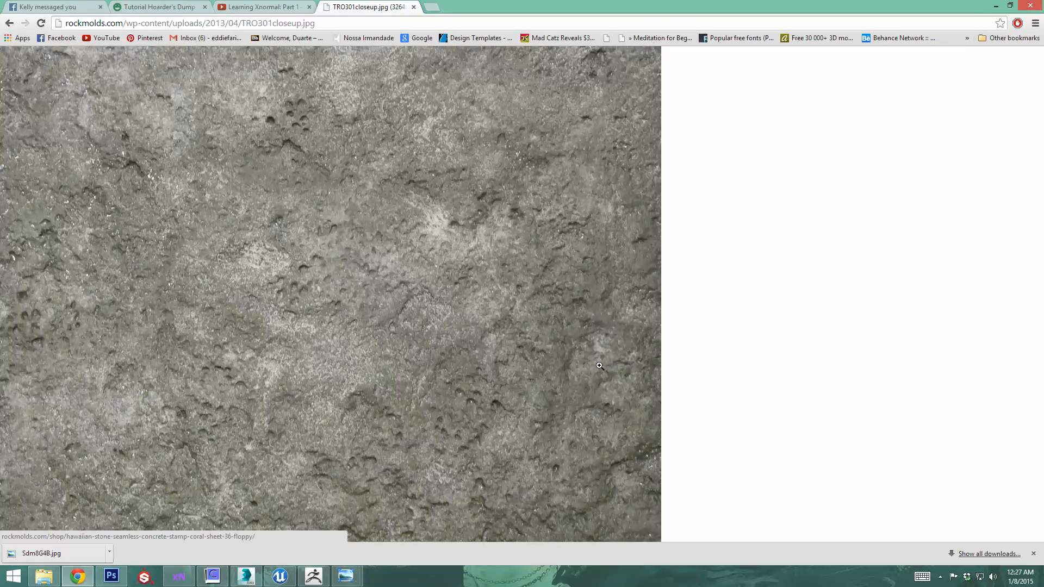
- Copy the grey stone image and paste it into the Diffuse group of Normal_map_normals.tga in Photoshop
right_click(298, 224)
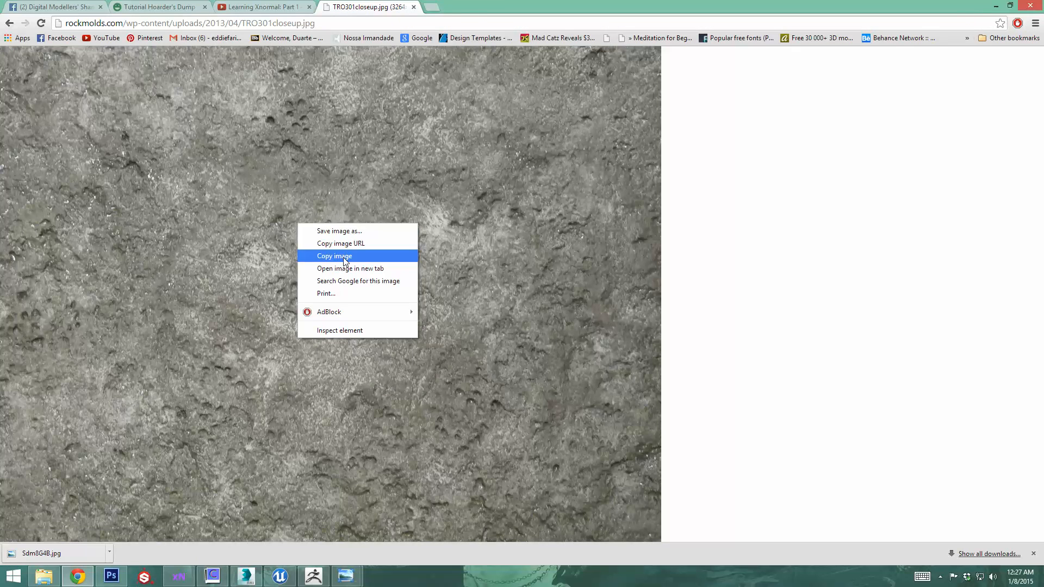
click(337, 254)
click(993, 6)
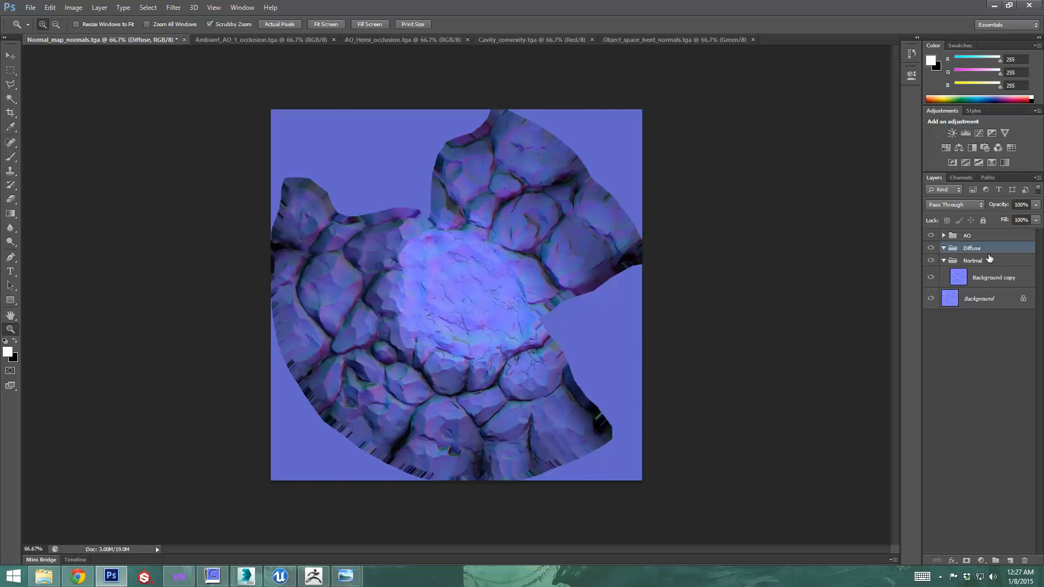
key(ctrl+v)
- Scale the pasted stone layer down to about 29.7% over the lower part of the canvas and duplicate it
click(10, 57)
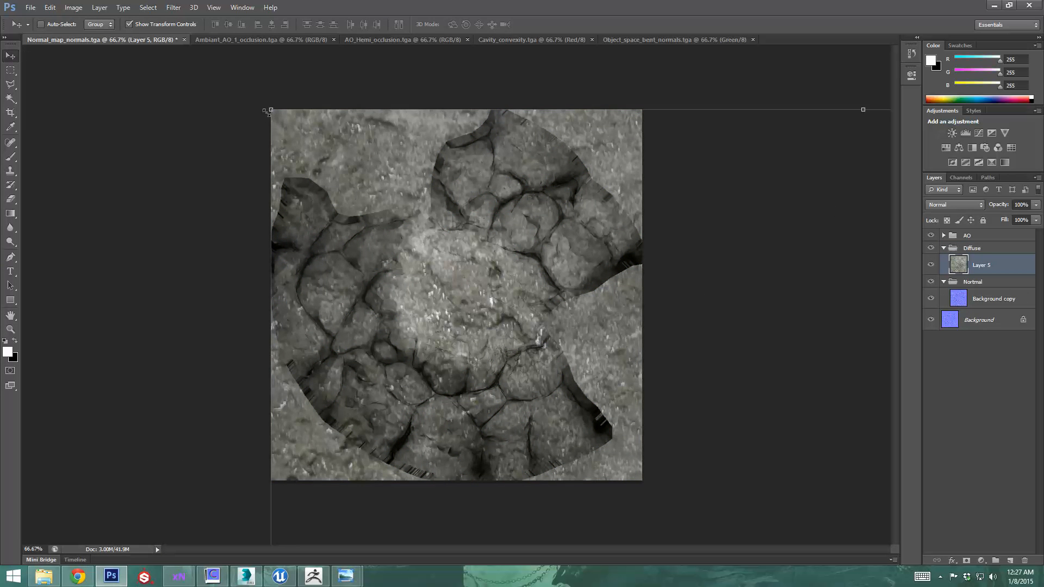
drag(271, 110, 419, 260)
drag(653, 384, 506, 352)
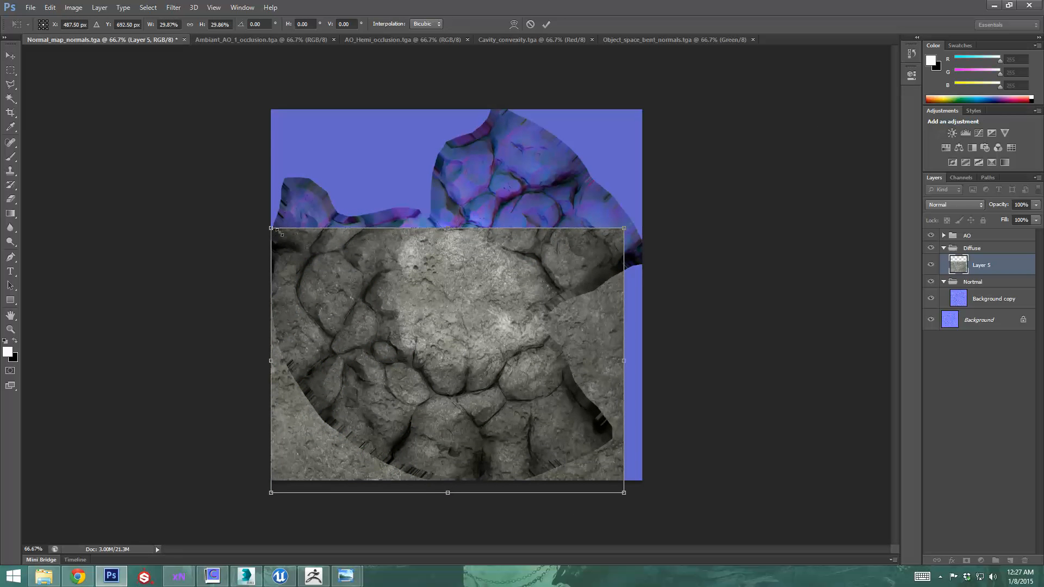
drag(279, 232, 282, 233)
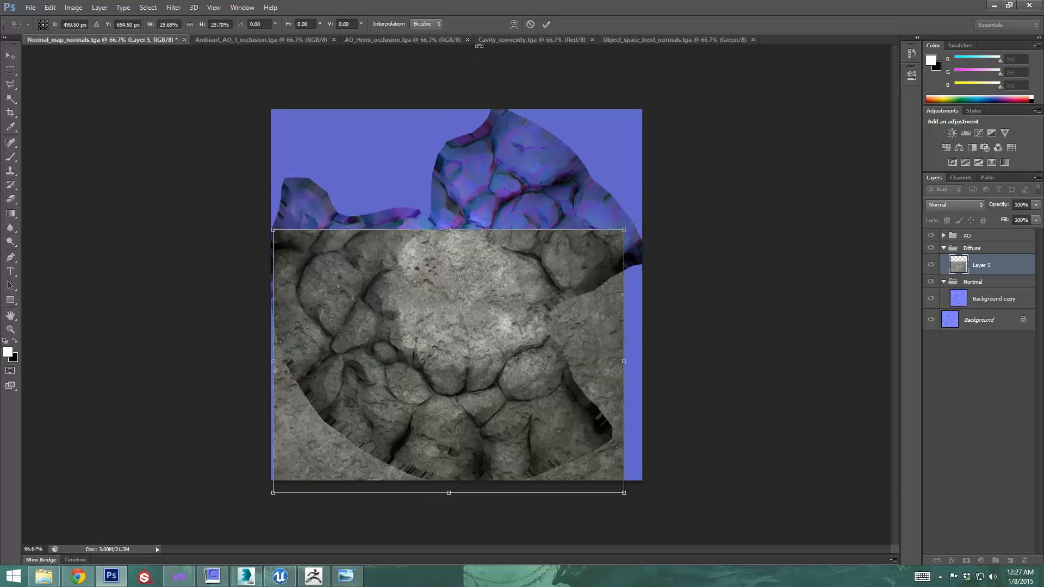
click(546, 25)
key(ctrl+j)
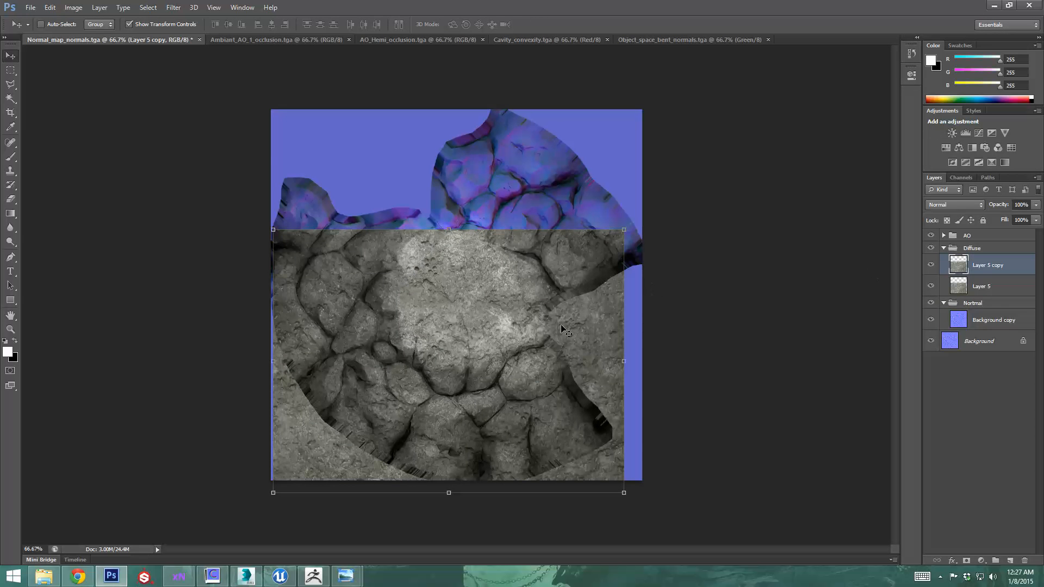
- Tile the stone over the whole canvas by merging copies placed above and beside it, and reposition the merged layer to close the edge gap
shift+drag(559, 326, 544, 185)
key(ctrl+e)
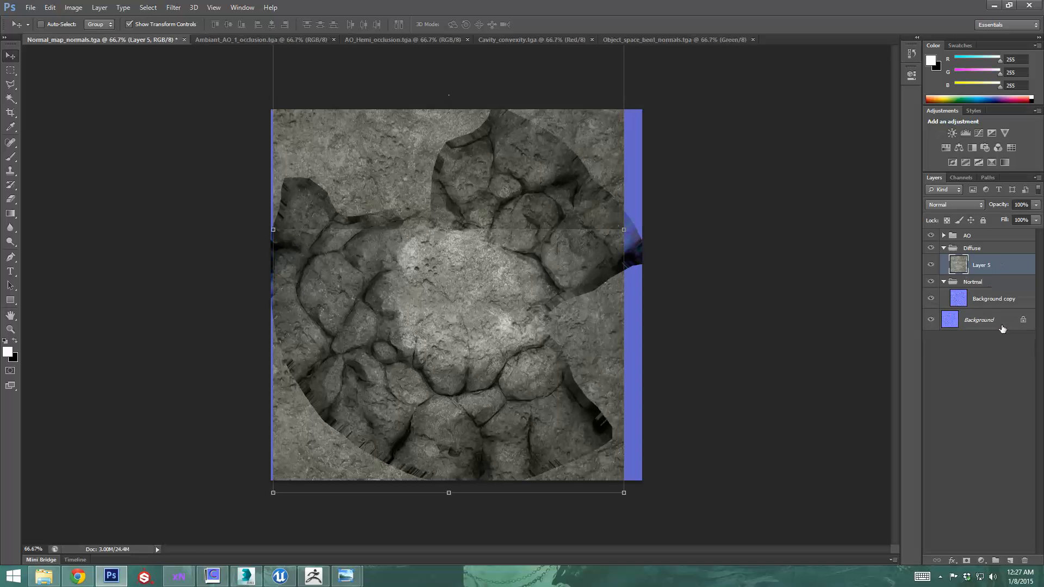
key(ctrl+j)
shift+drag(436, 275, 598, 275)
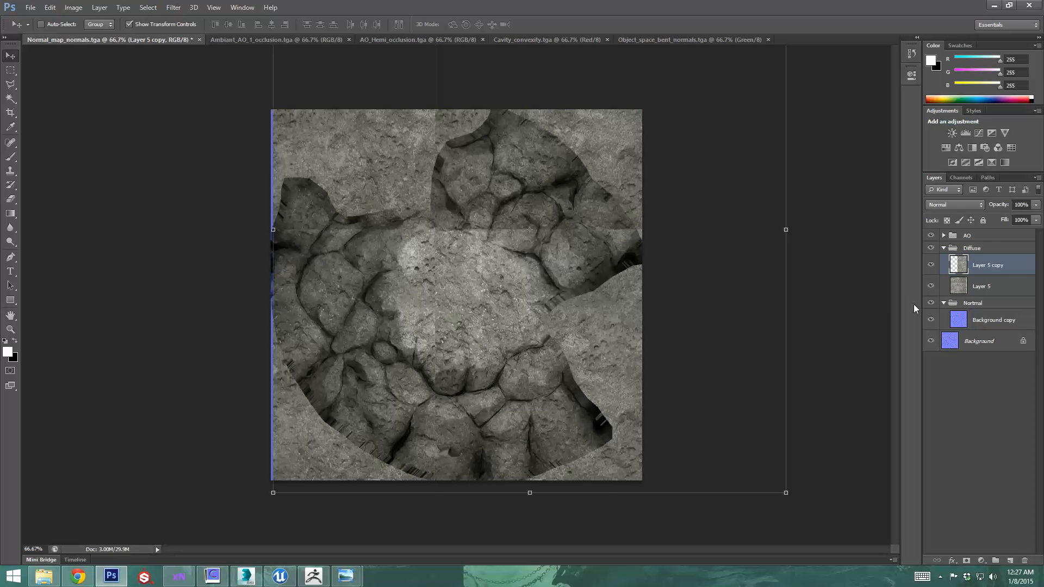
key(ctrl+e)
drag(662, 338, 617, 348)
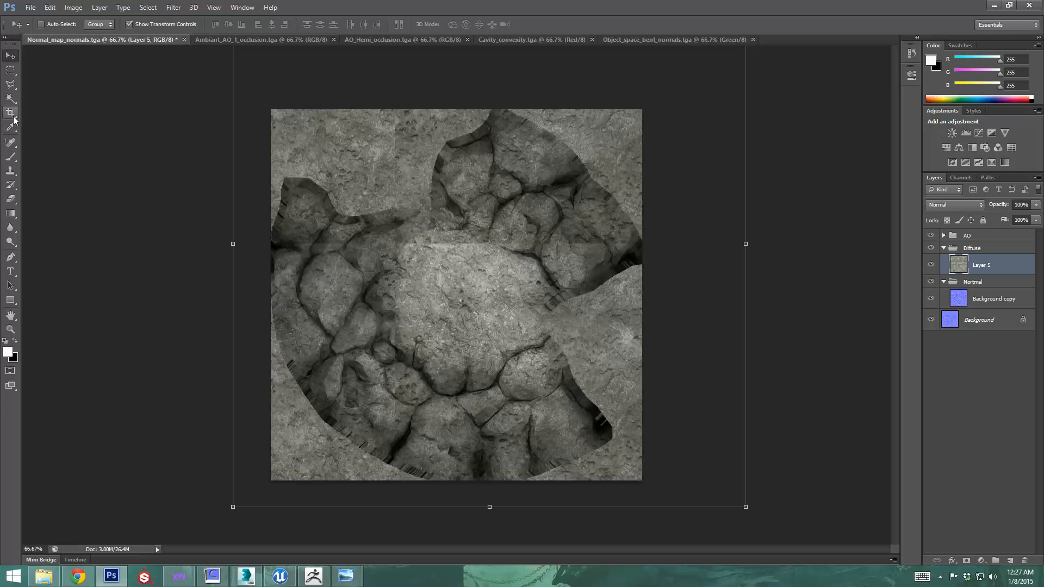
- Paint out the visible tiling seams on the merged stone layer with the Clone Stamp
click(11, 170)
right_click(492, 294)
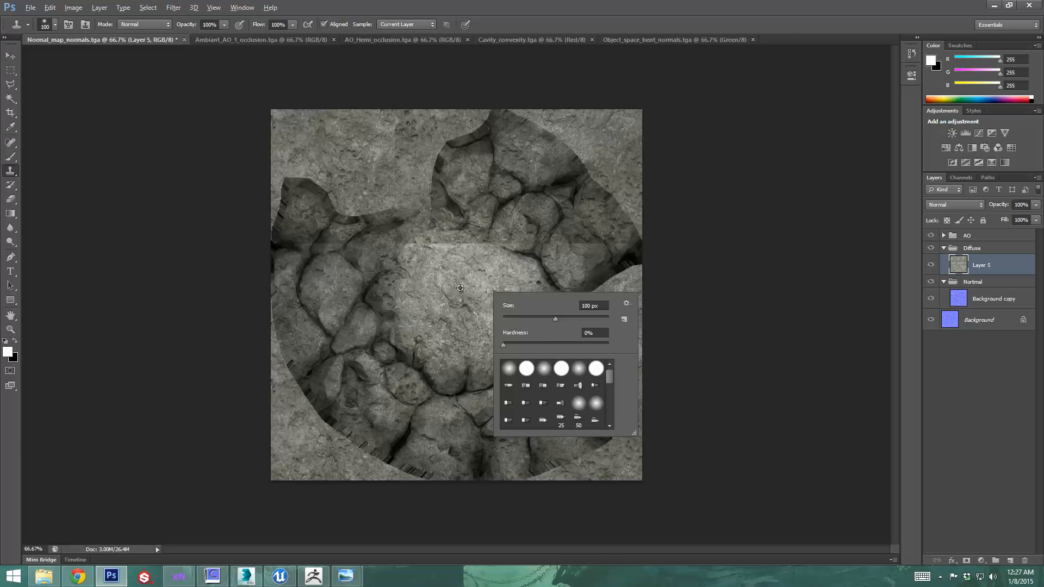
key(Escape)
drag(481, 246, 504, 244)
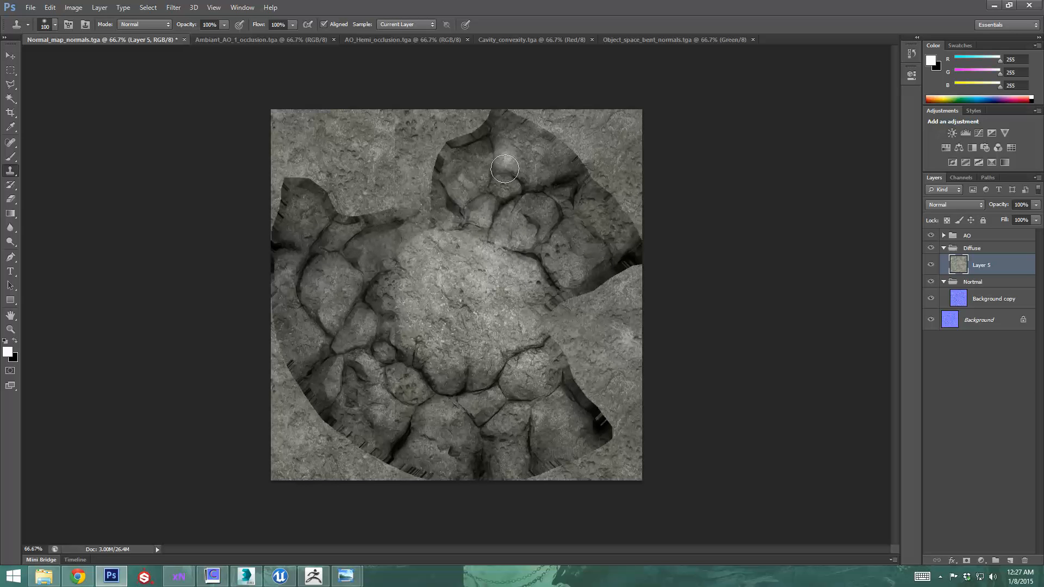
drag(492, 163, 511, 160)
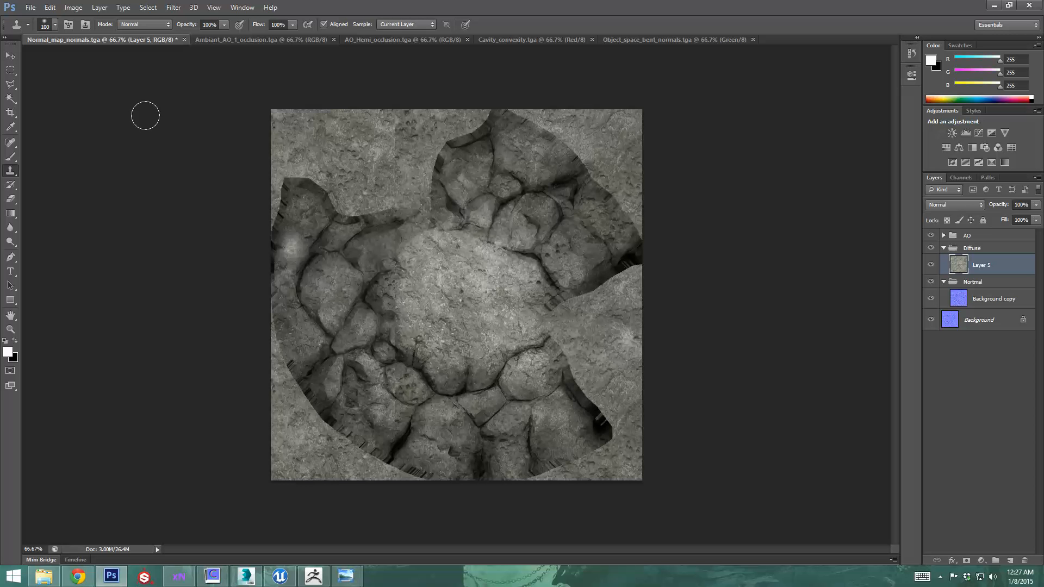
- Save a Targa copy of the document as Diffuse_map.tga in the Rock_tutorial folder at 24 bits/pixel
click(31, 8)
click(45, 137)
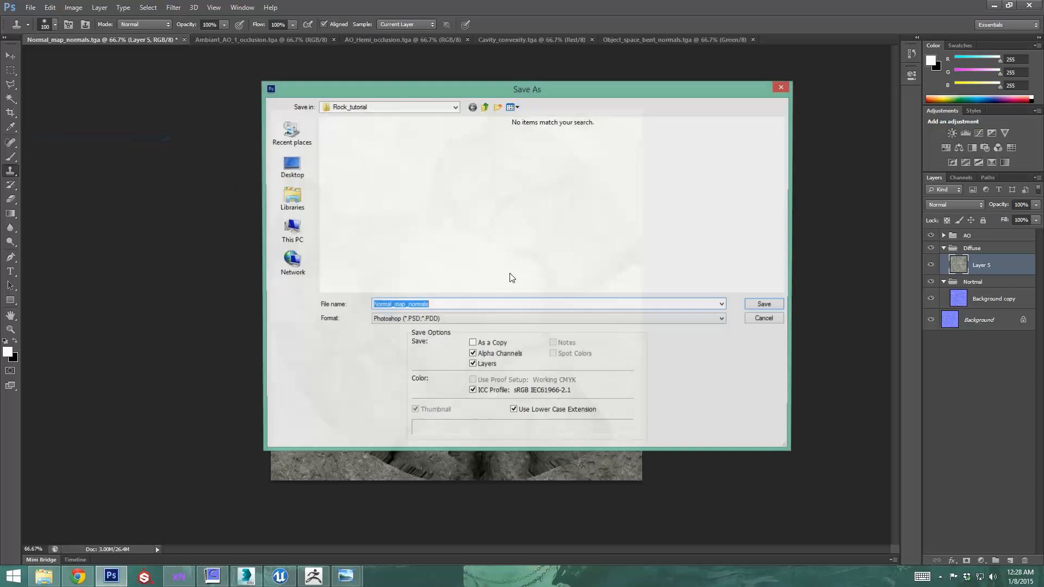
click(520, 319)
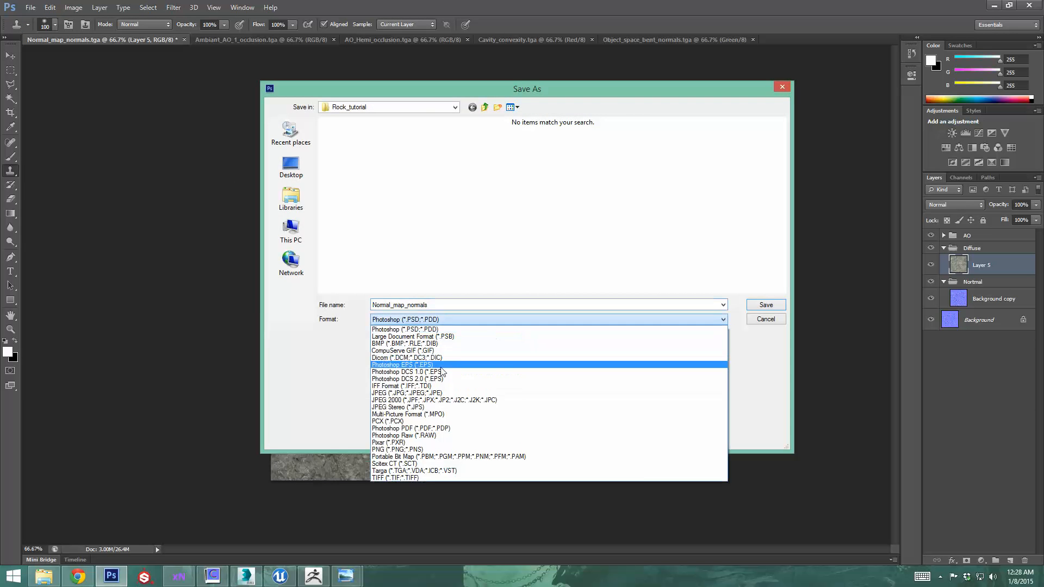
click(397, 470)
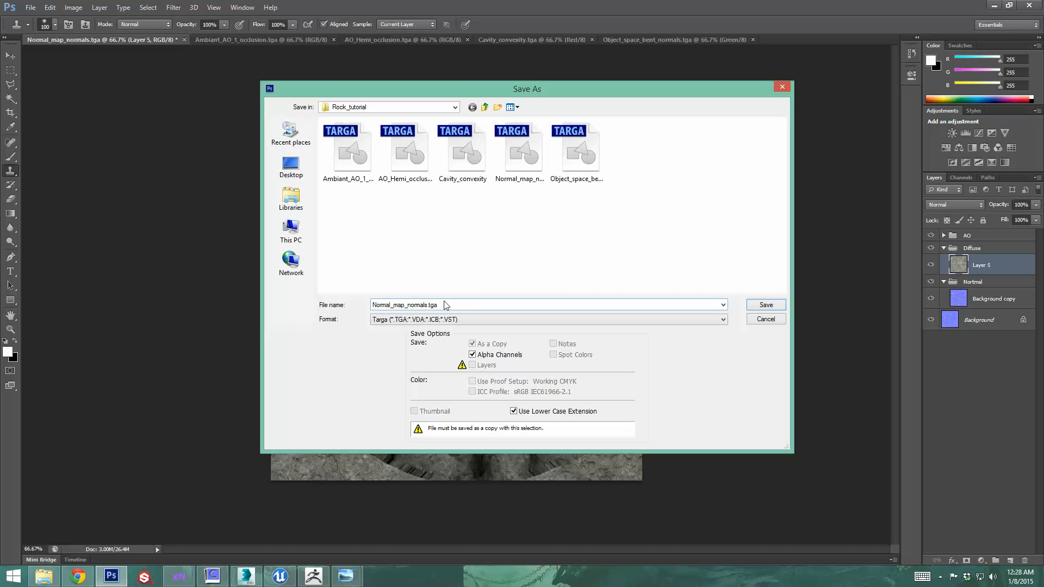
double_click(473, 304)
click(428, 304)
drag(408, 305, 359, 309)
text(Diffuse_map)
click(764, 306)
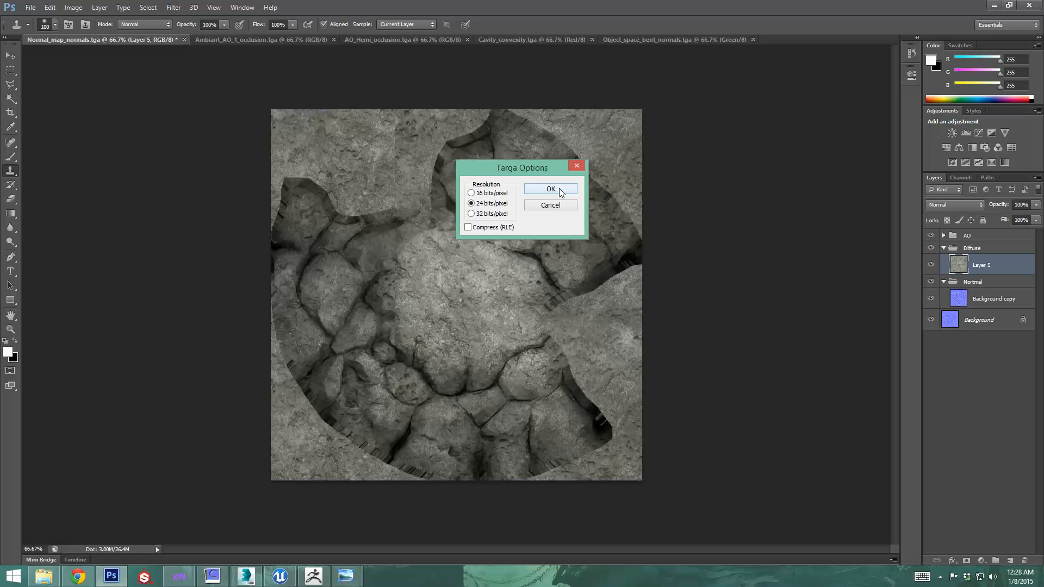
click(550, 189)
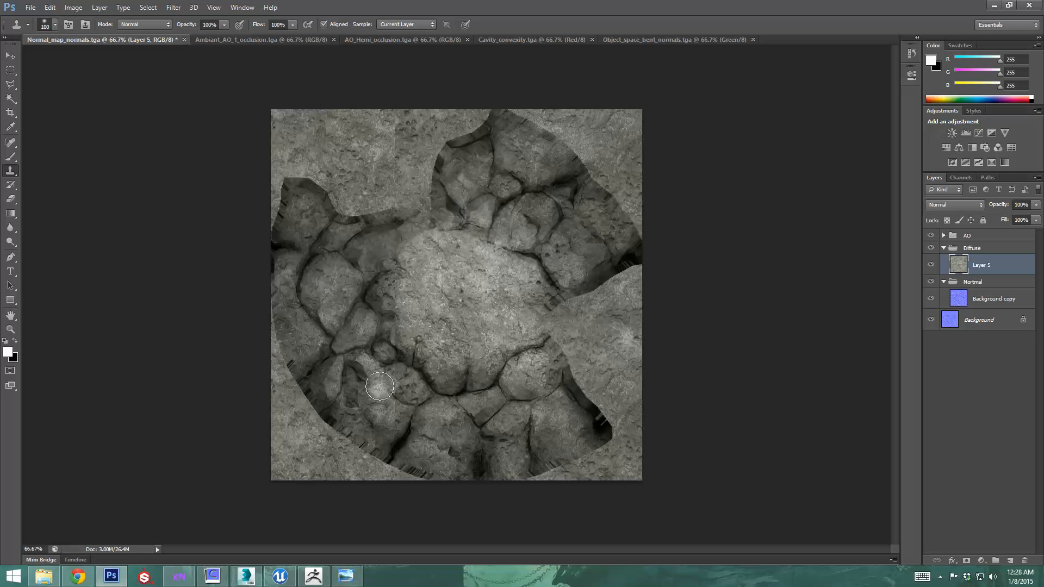
- Switch to 3ds Max, hide the High_Poly layer, show the Low_Poly layer and select the low-poly rock
click(250, 578)
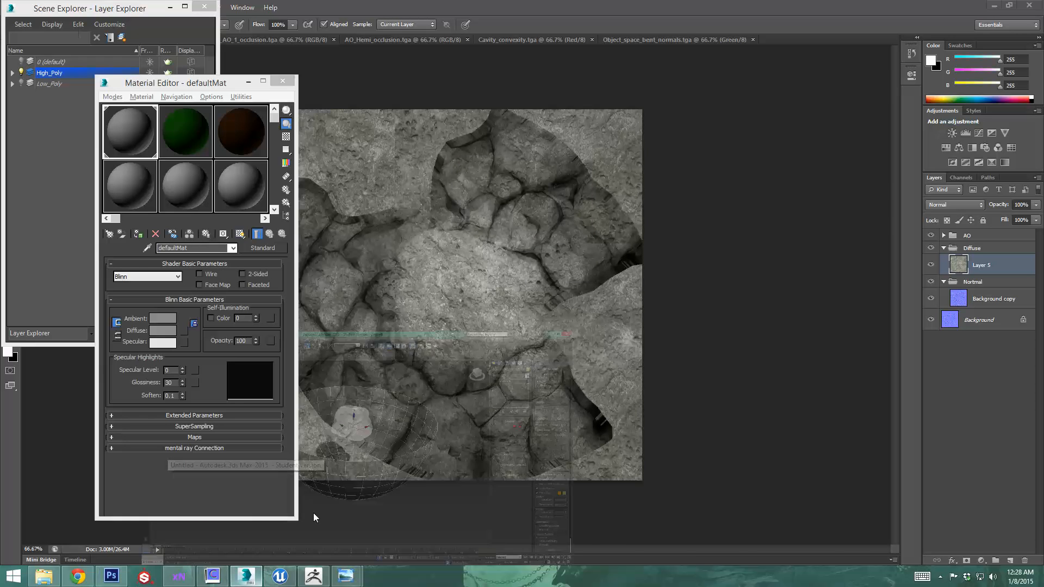
middle_drag(514, 309, 518, 301)
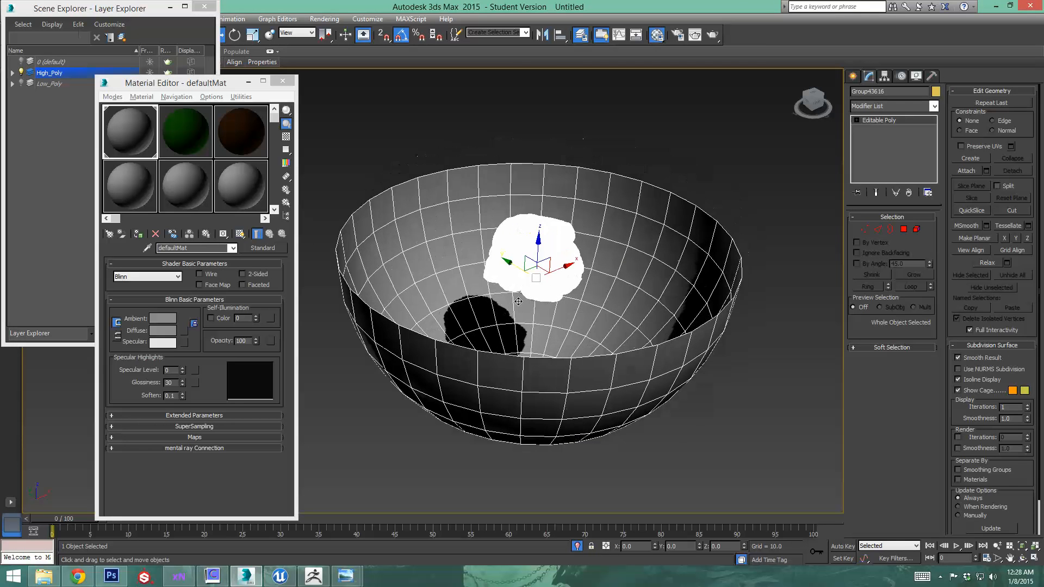
click(21, 72)
click(21, 83)
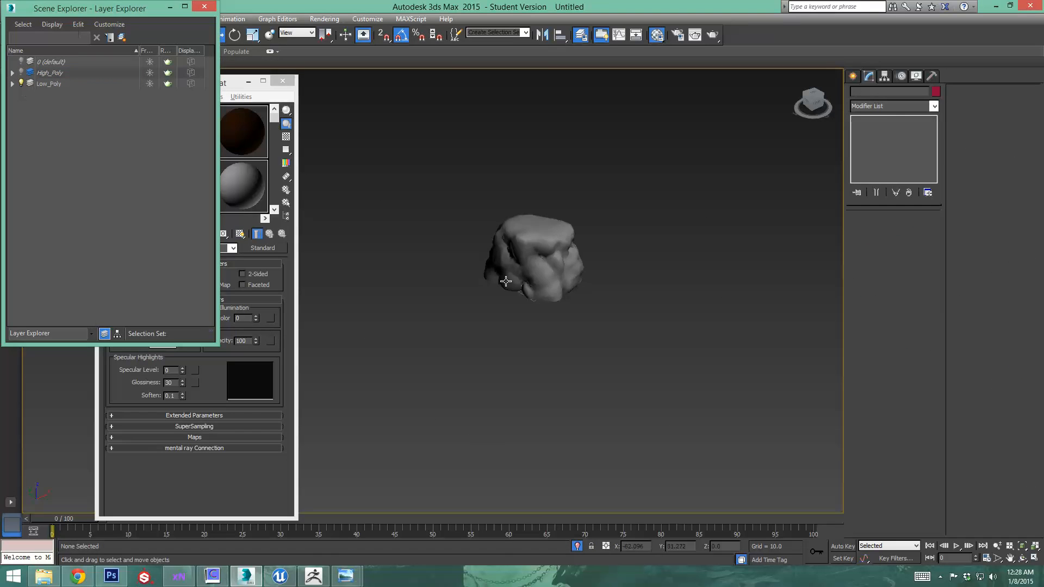
click(541, 255)
click(170, 7)
scroll(499, 258, up, 4)
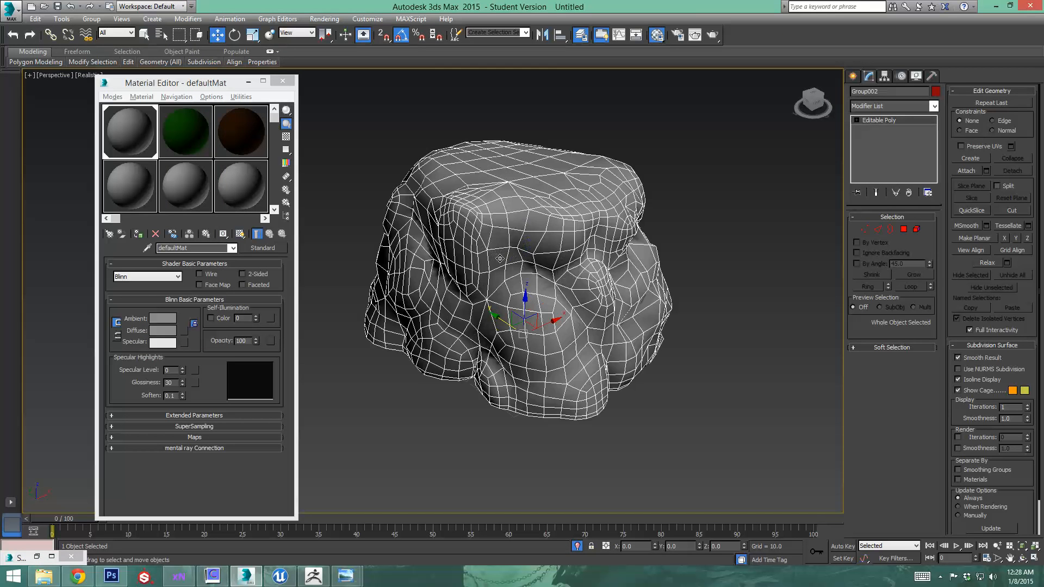
click(808, 264)
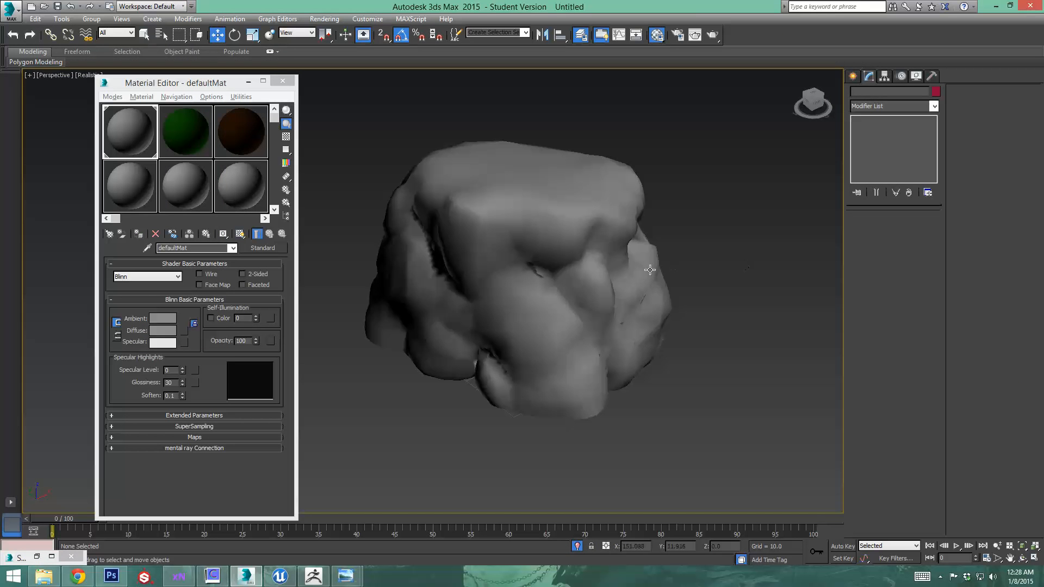
click(518, 302)
drag(612, 281, 623, 287)
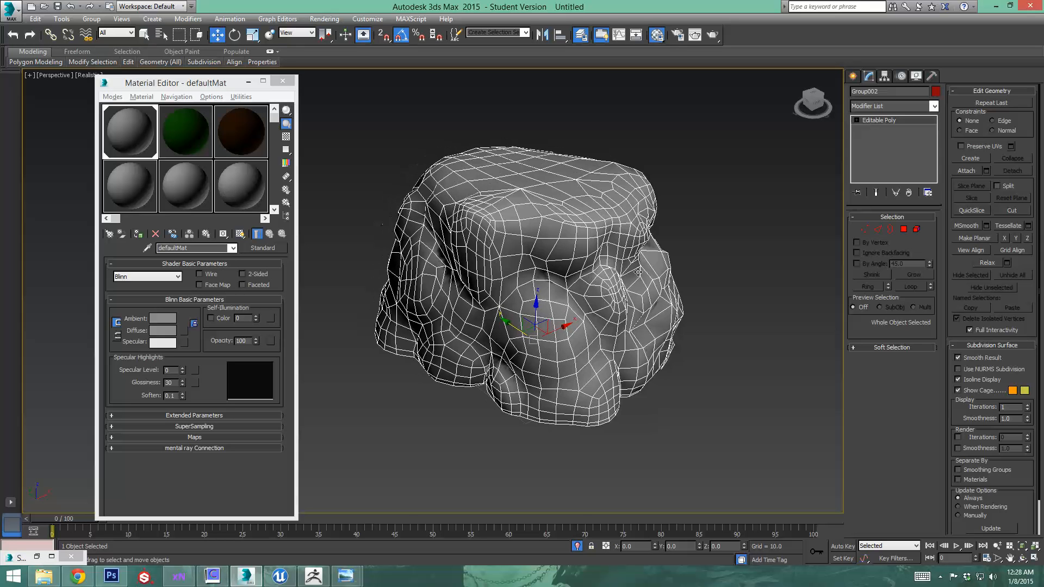
click(691, 234)
click(598, 291)
click(702, 267)
click(525, 266)
middle_drag(574, 286, 526, 294)
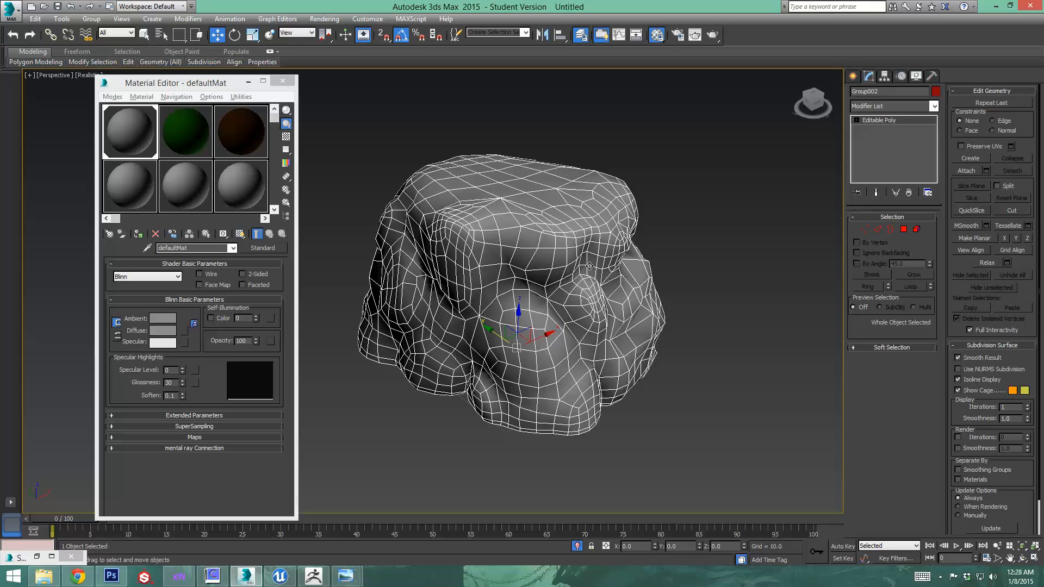
- Load Diffuse_map from the desktop's Rock_tutorial folder as a bitmap for the diffuse colour of defaultMat
click(184, 331)
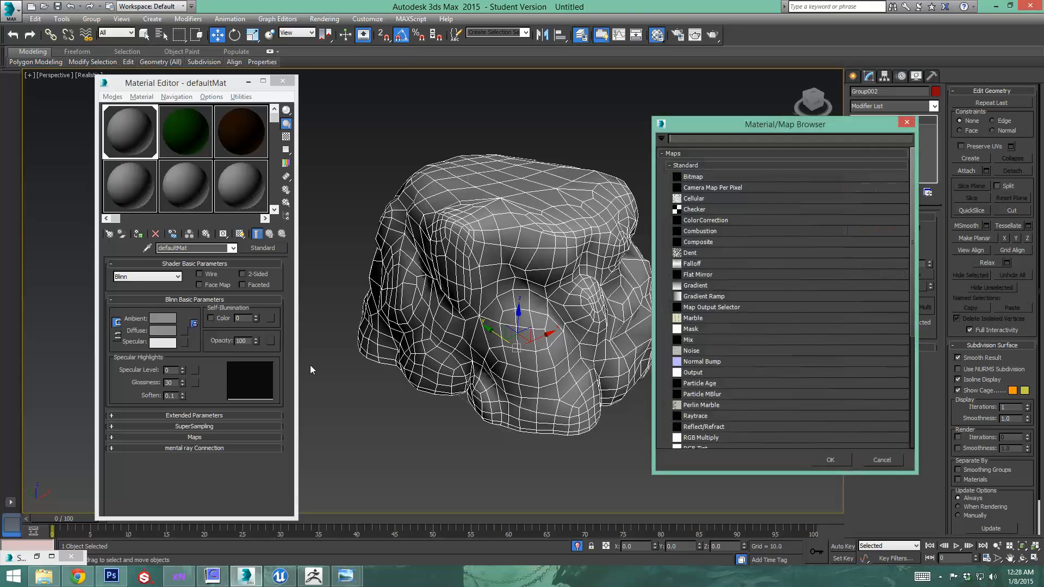
double_click(692, 176)
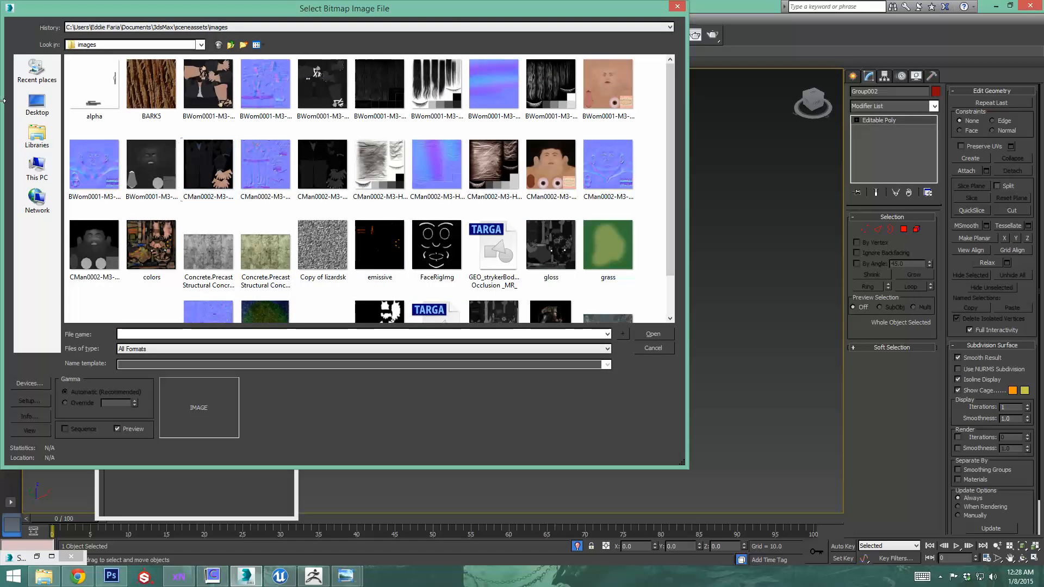
click(37, 103)
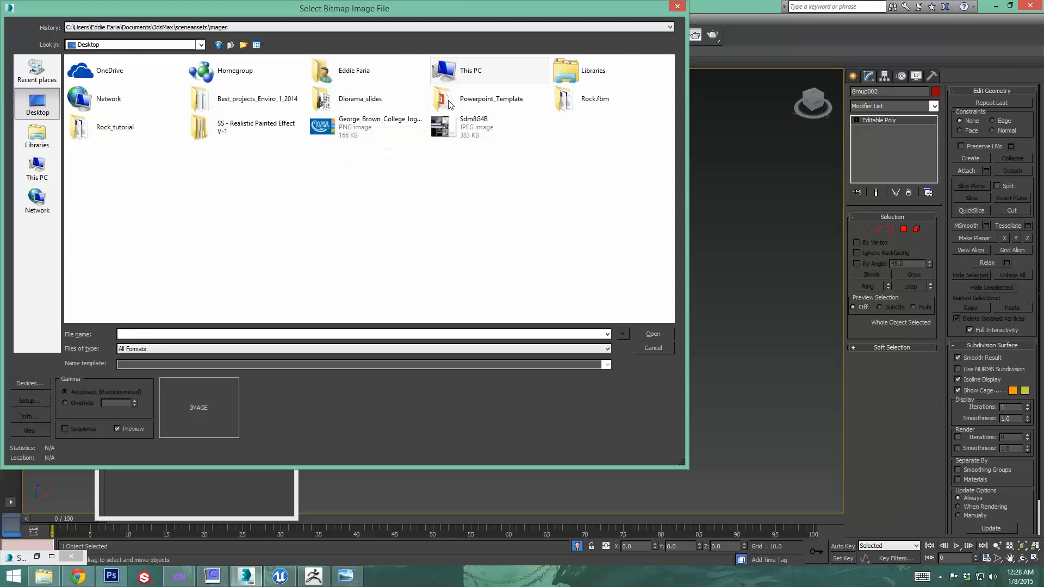
double_click(139, 128)
click(265, 90)
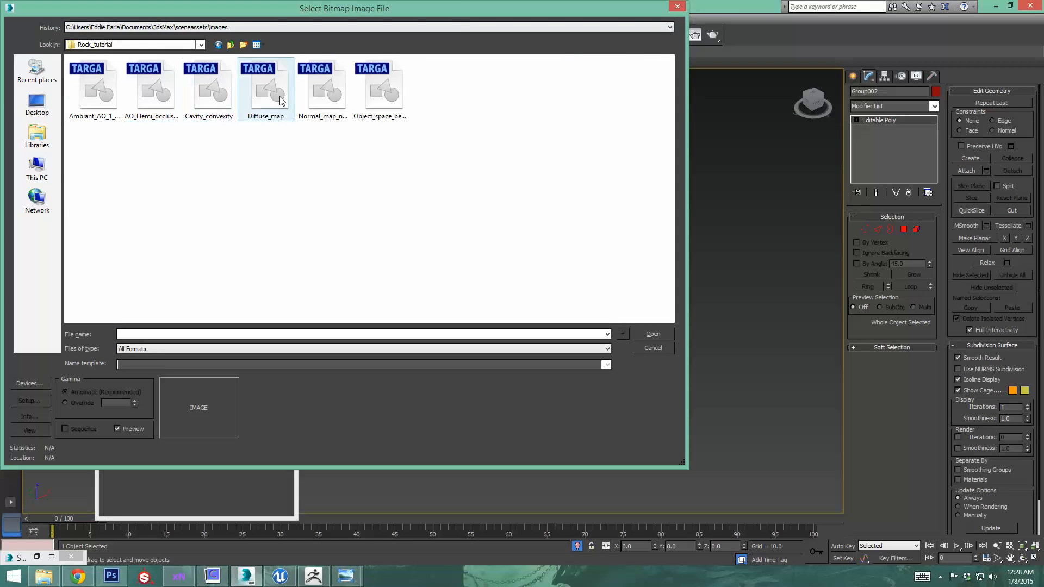
click(655, 334)
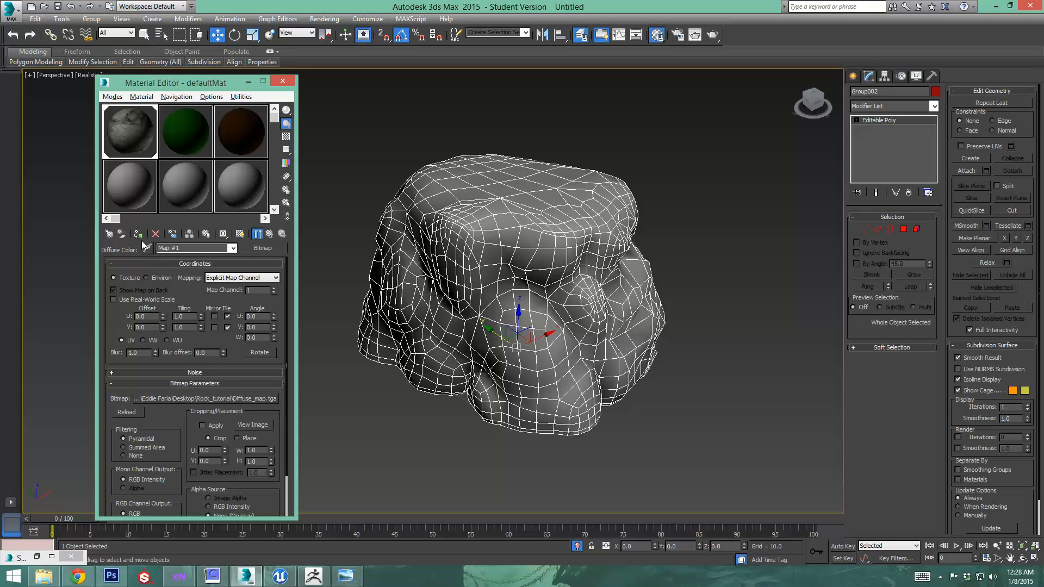
- Return to the parent material, display defaultMat on the rock in the viewport and deselect the rock
click(269, 234)
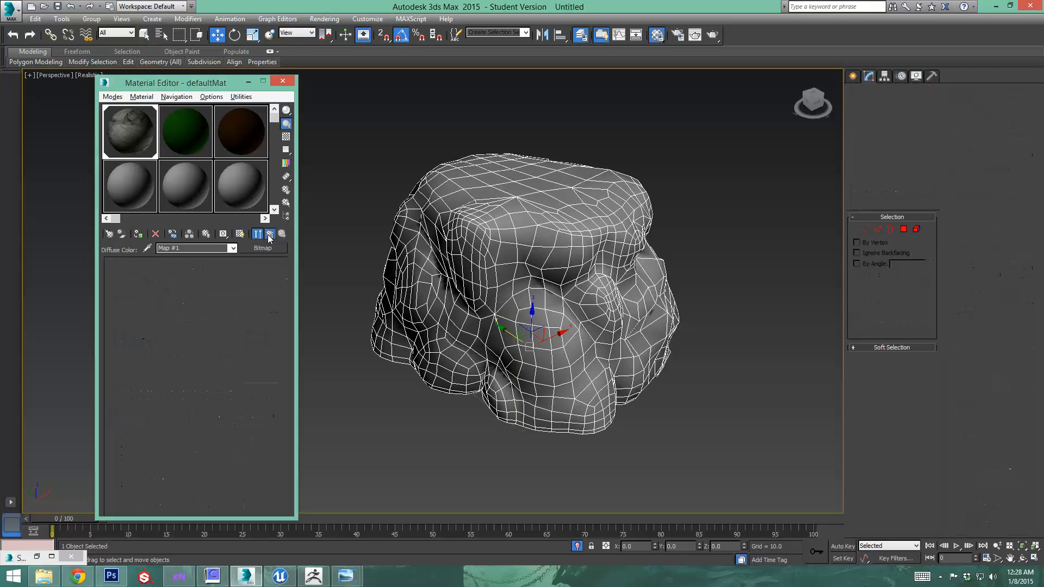
click(240, 235)
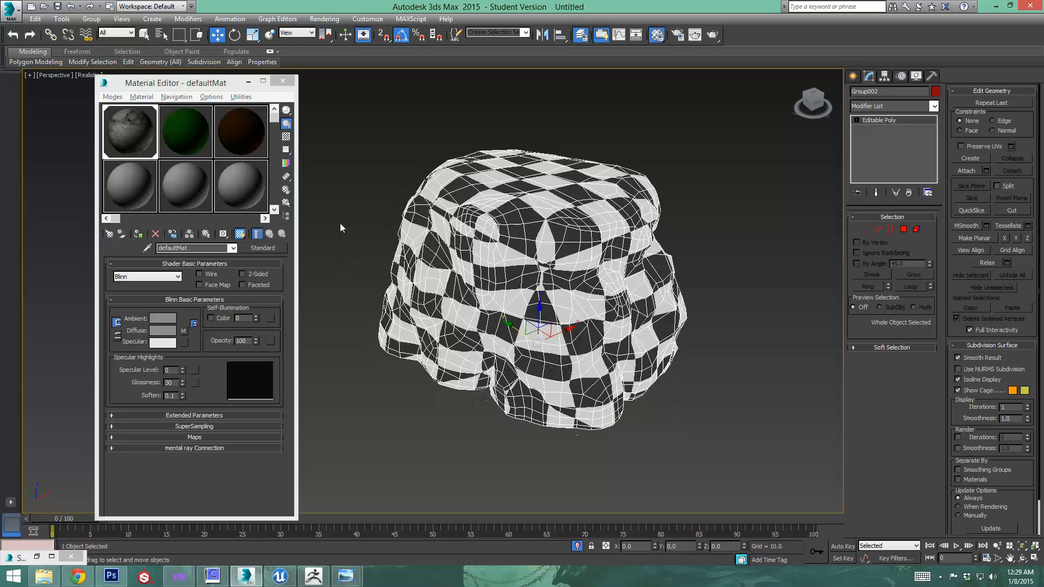
click(382, 247)
alt+middle_drag(382, 248, 552, 252)
scroll(552, 252, down, 5)
scroll(538, 266, up, 3)
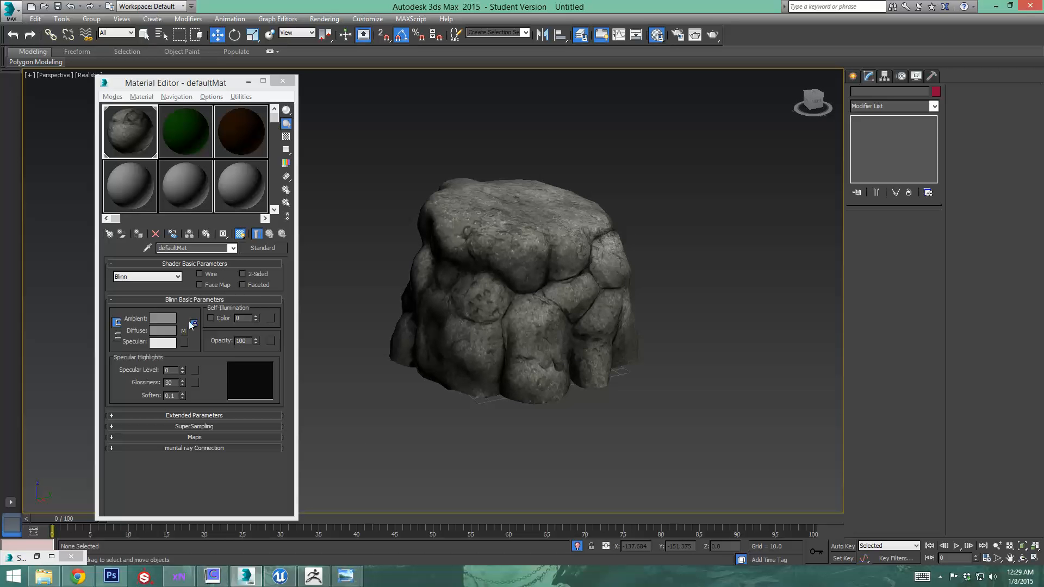
- Set the Bump amount of defaultMat to 100 and assign a Normal Bump map to it
click(173, 437)
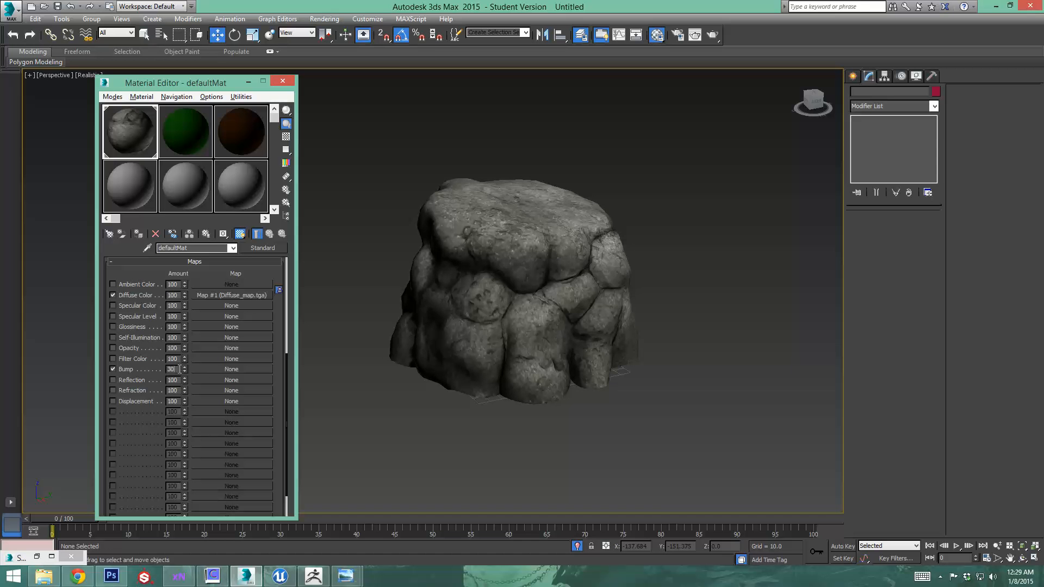
drag(179, 369, 159, 368)
text(100)
click(232, 370)
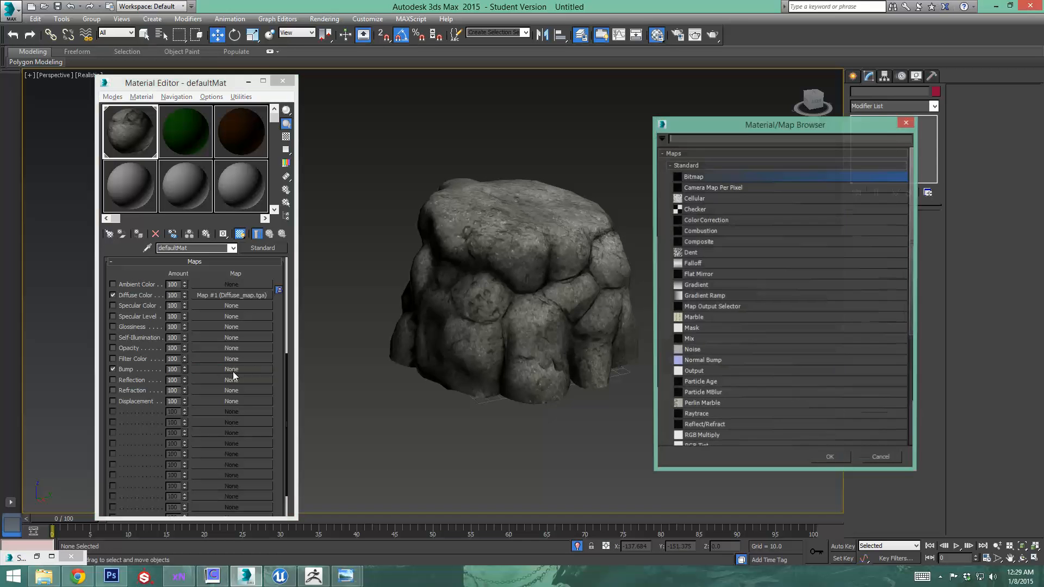
double_click(723, 361)
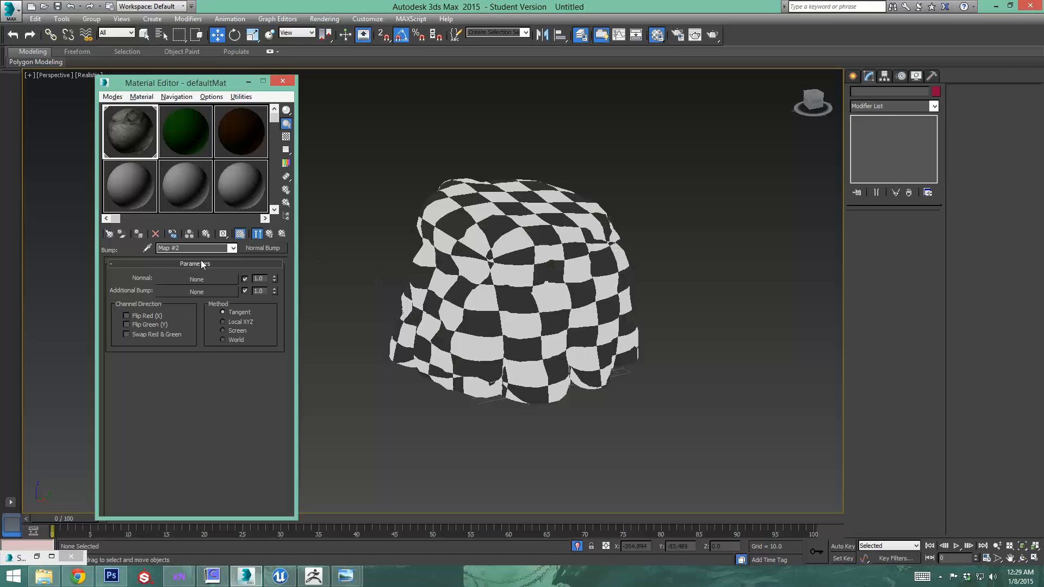
- Load Normal_map_normals.tga as the bitmap for the Normal input of the Normal Bump map and inspect the rock's surface
click(188, 278)
double_click(714, 175)
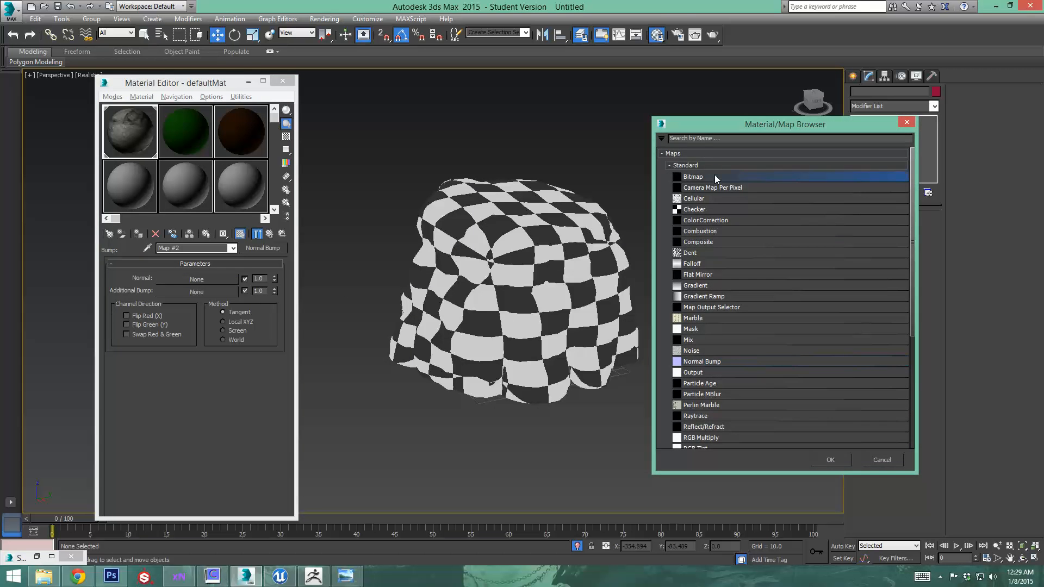
click(323, 92)
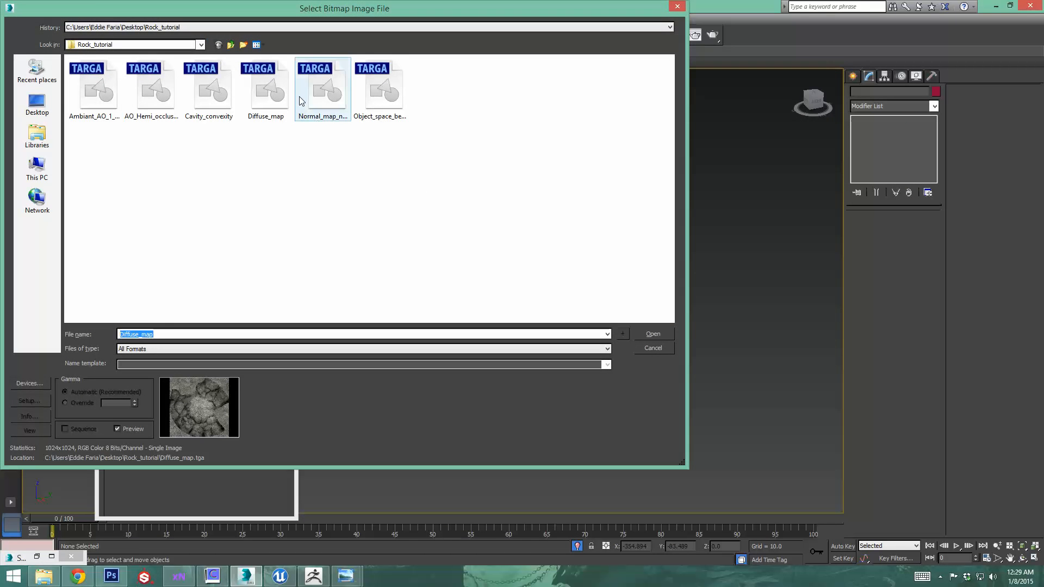
click(652, 334)
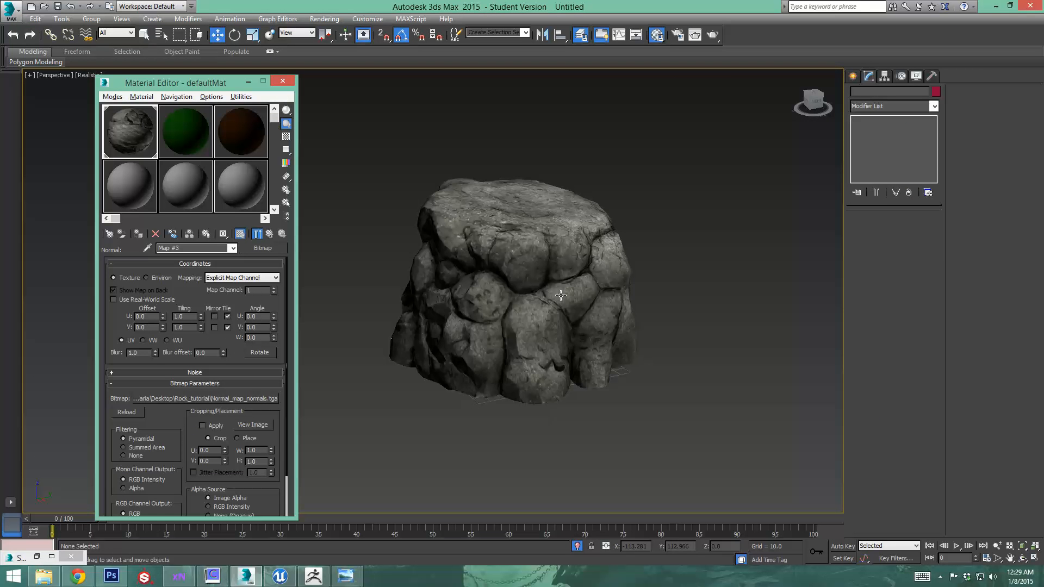
alt+middle_drag(560, 295, 582, 299)
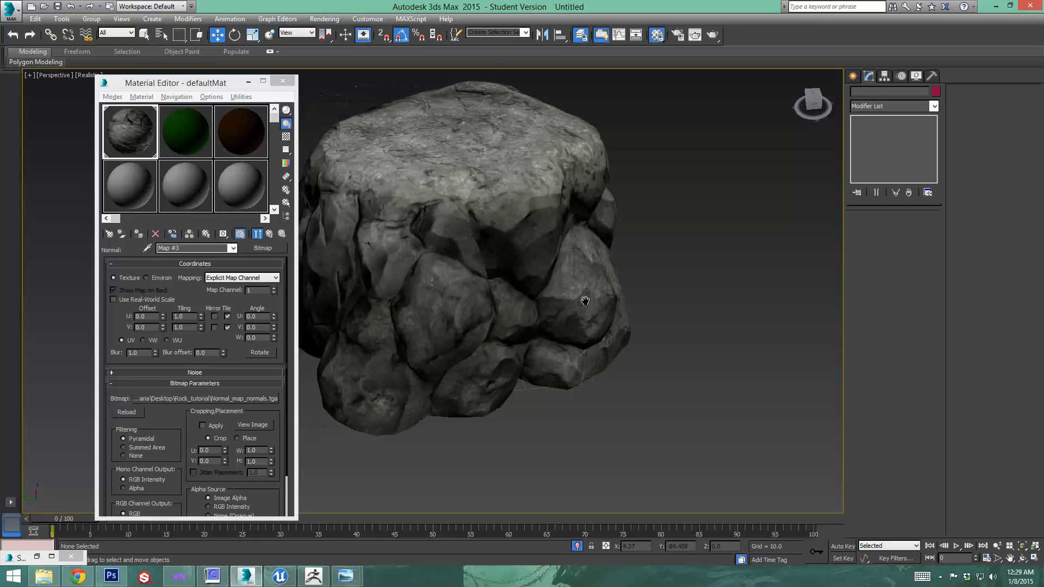
scroll(512, 275, down, 4)
alt+middle_drag(513, 275, 549, 293)
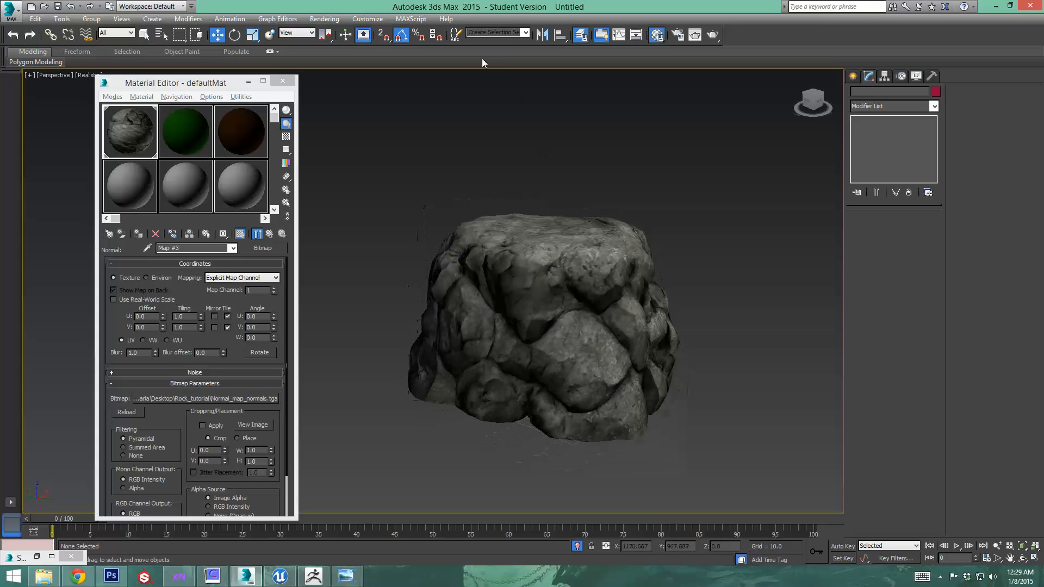
- Check the Gamma and LUT preferences and inspect the textured rock from several sides
click(367, 18)
click(409, 191)
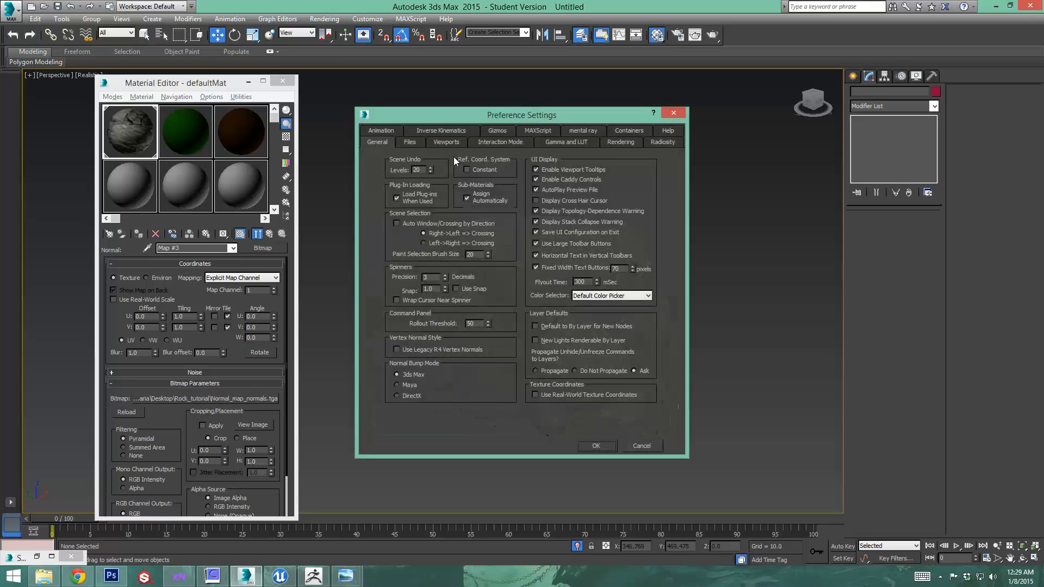
click(538, 143)
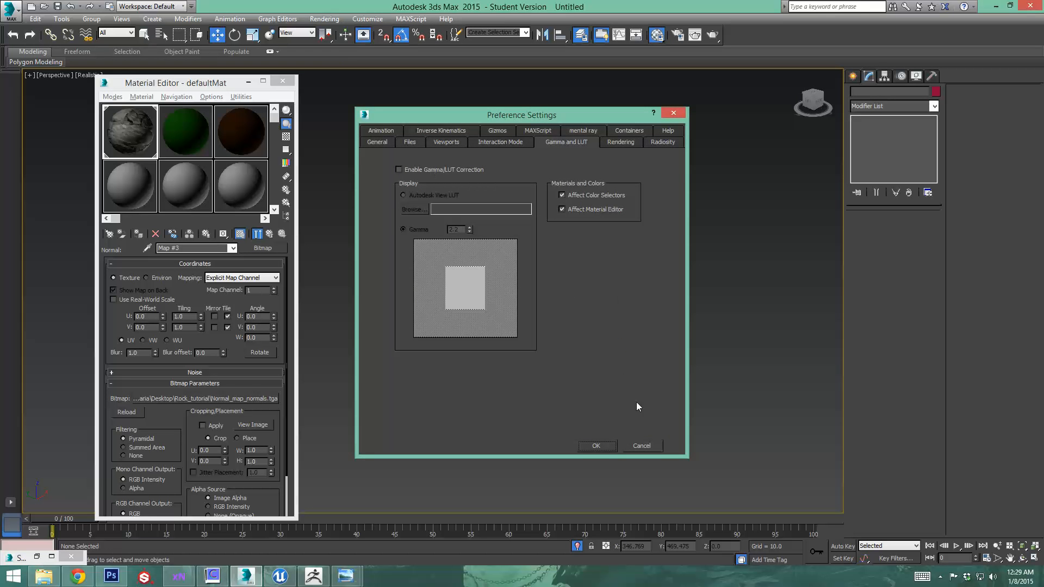
click(595, 443)
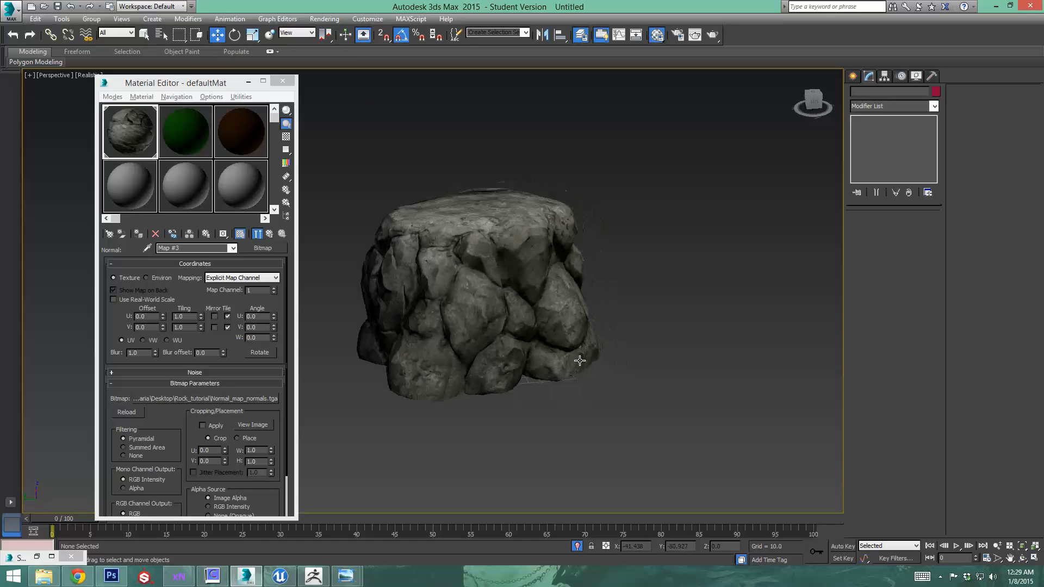
alt+middle_drag(525, 347, 515, 352)
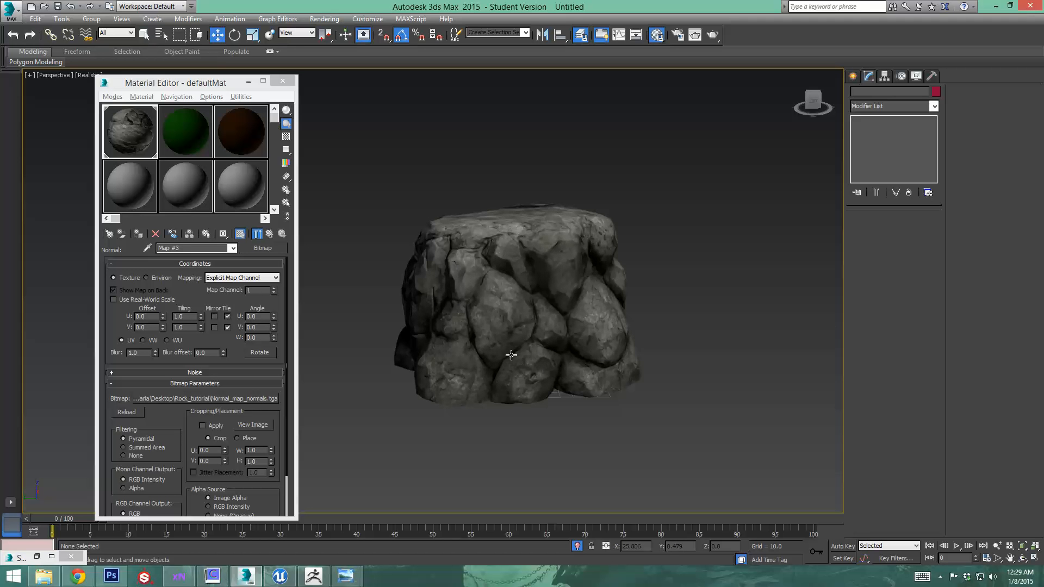
alt+middle_drag(511, 355, 414, 371)
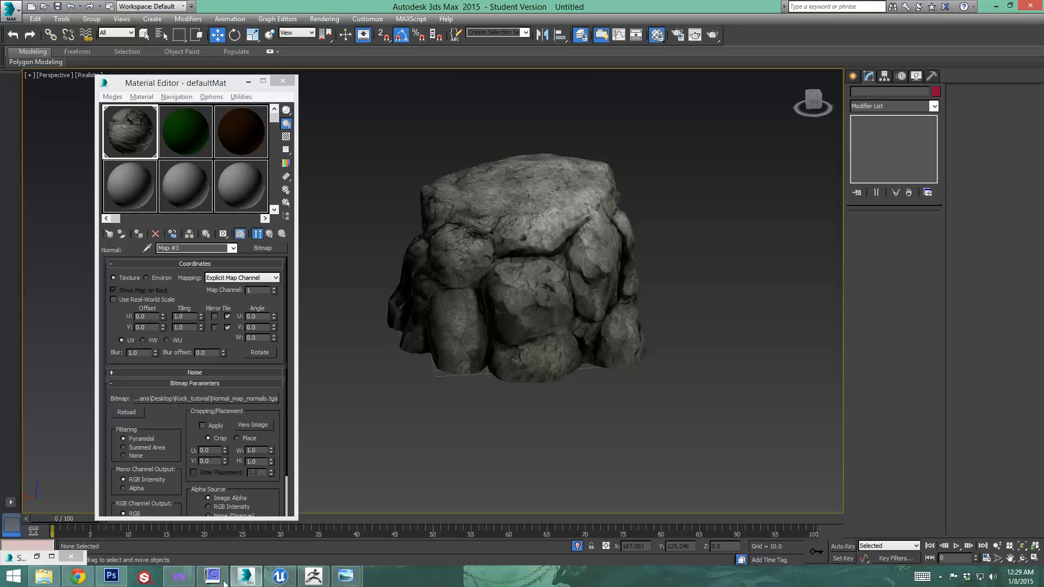
- Switch to Chrome and browse the seamless rock texture image results for a second grey rock texture
click(111, 576)
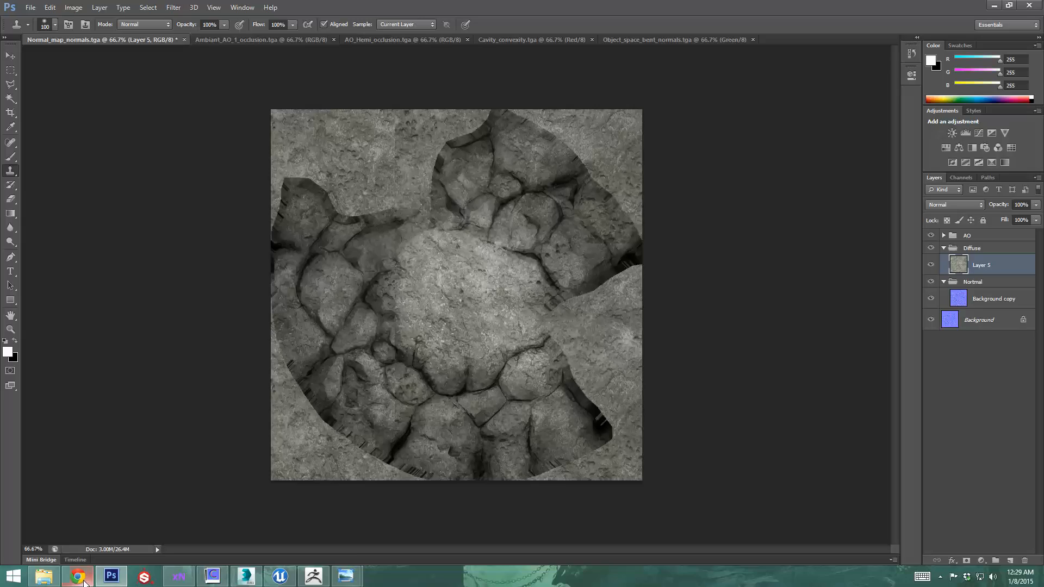
click(77, 577)
click(6, 22)
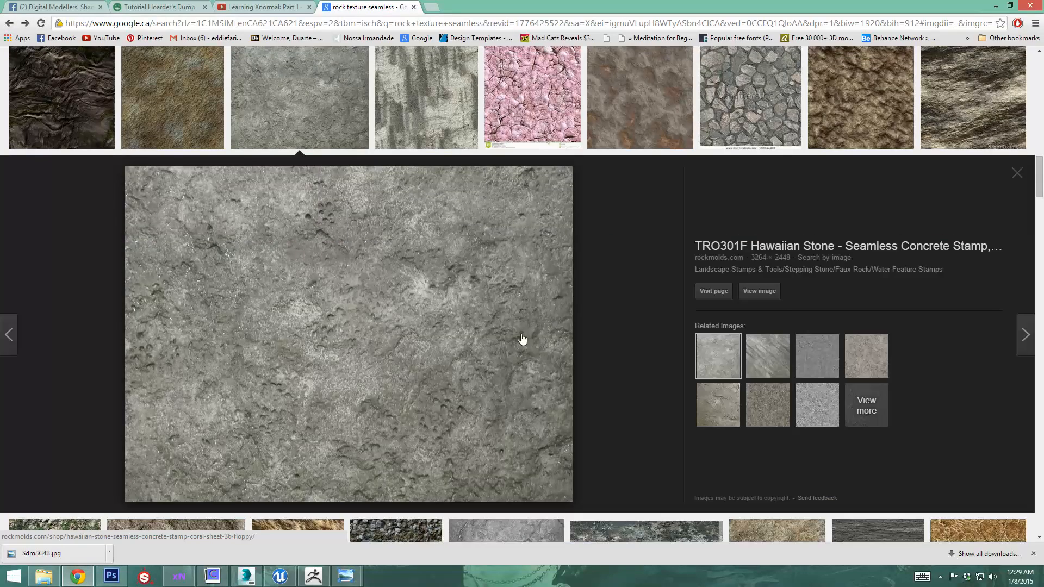
scroll(522, 339, up, 2)
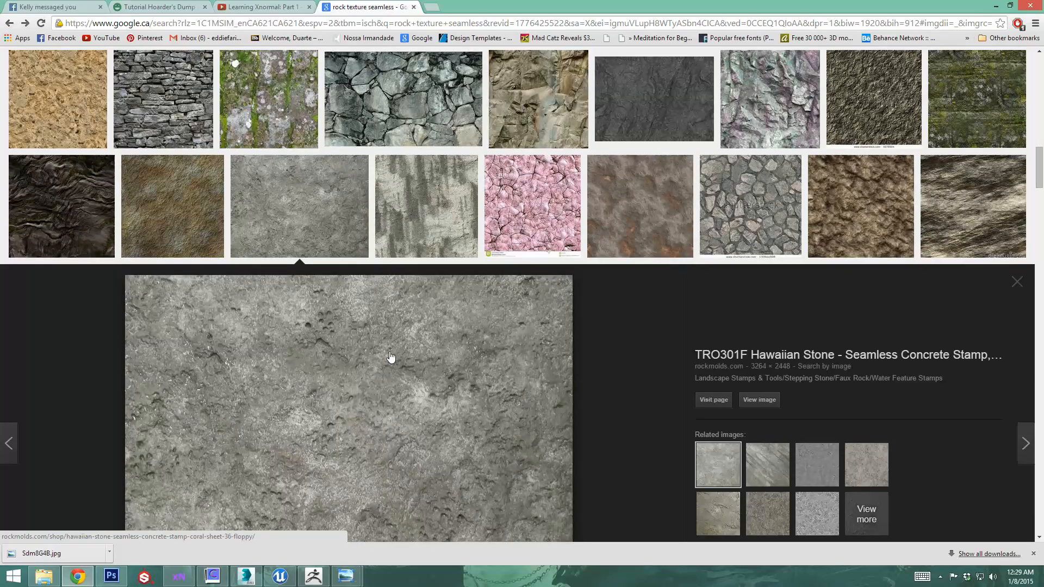
scroll(343, 344, up, 2)
scroll(365, 342, down, 10)
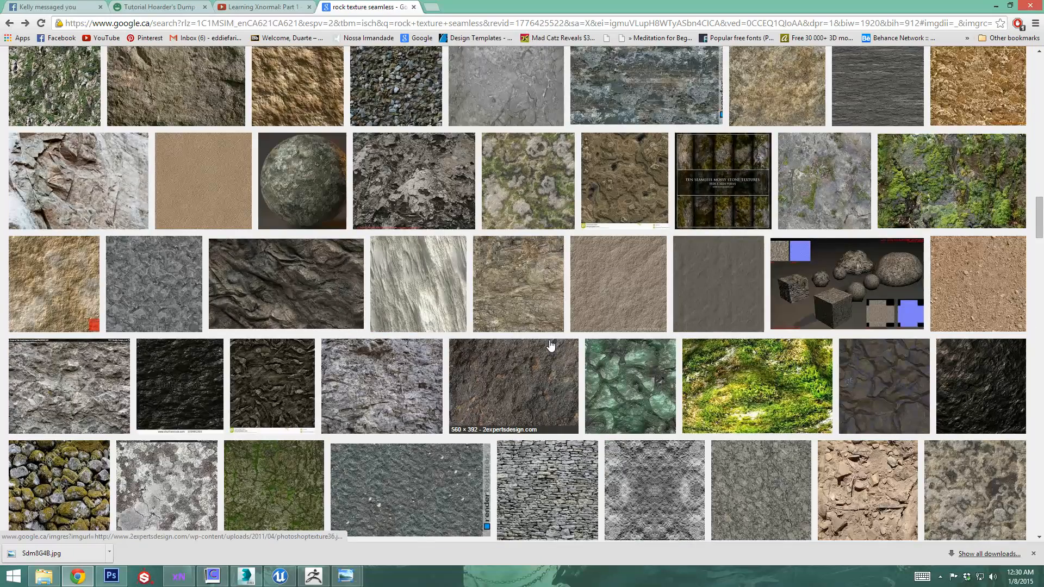
scroll(550, 345, down, 2)
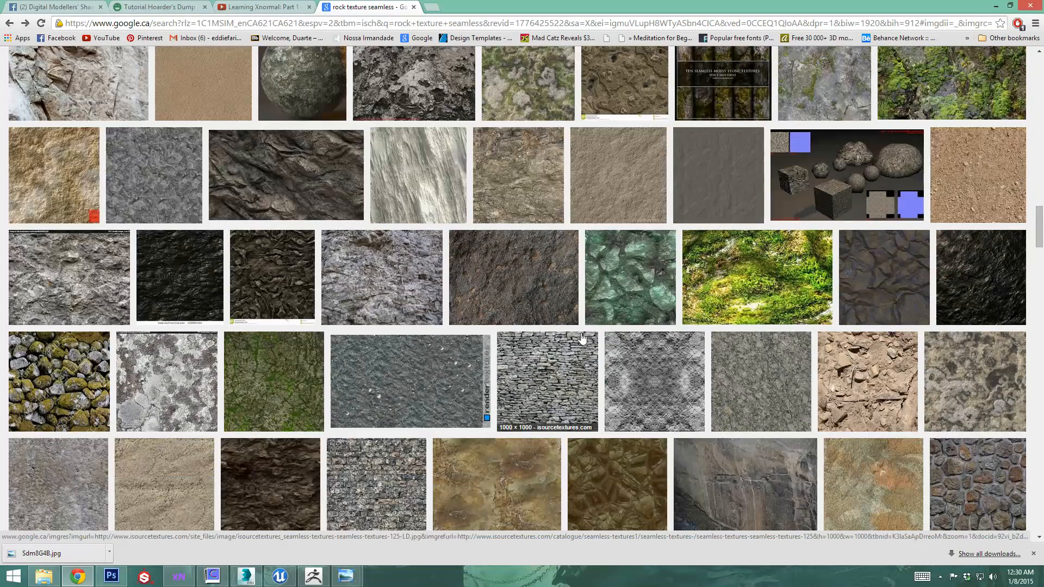
scroll(580, 340, down, 5)
scroll(581, 339, down, 9)
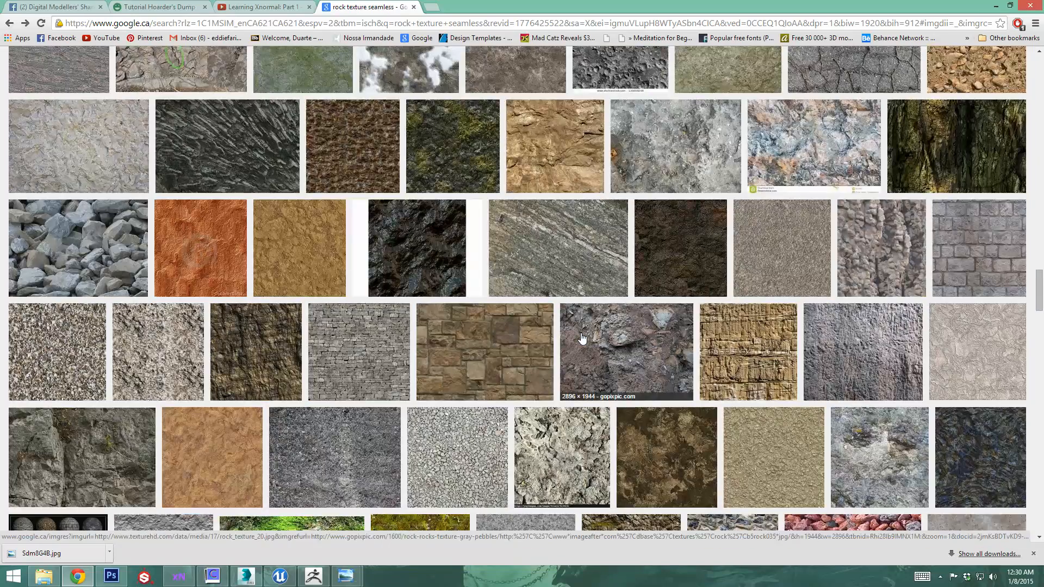
scroll(582, 339, down, 4)
scroll(582, 339, up, 2)
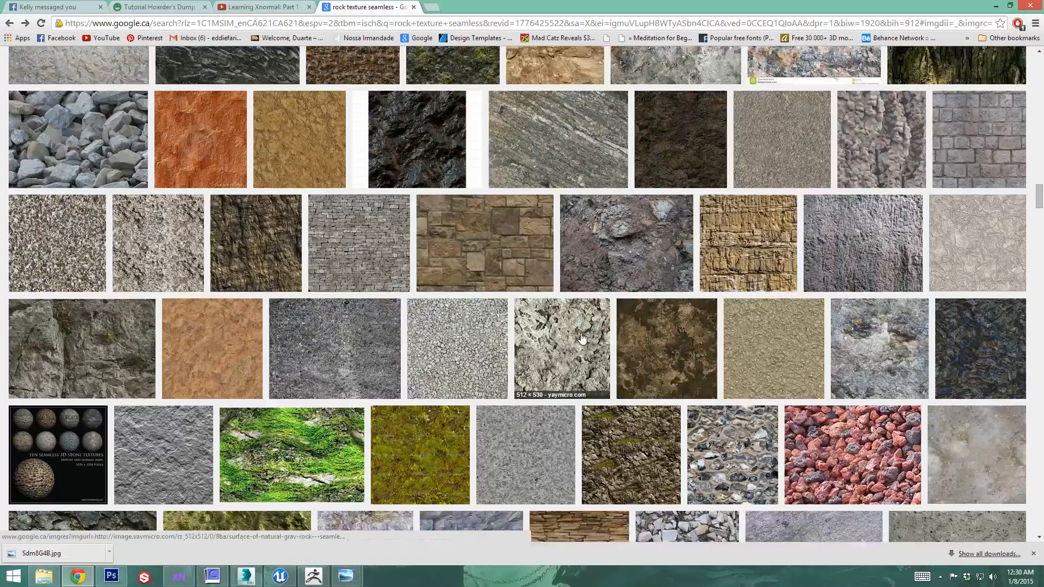
scroll(582, 338, down, 4)
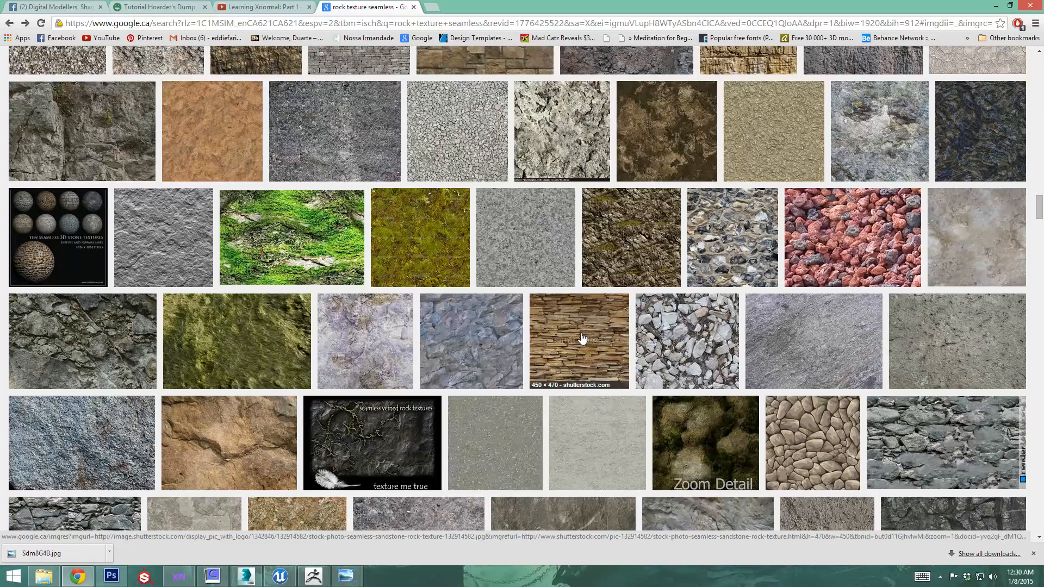
scroll(582, 339, down, 2)
scroll(582, 338, down, 7)
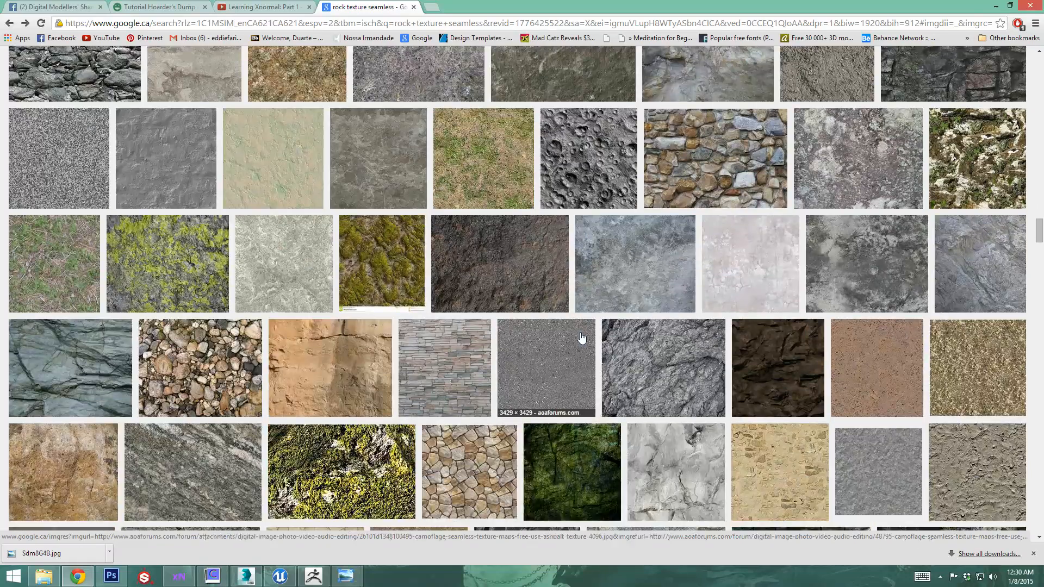
- Open the Light Grey Texture result at full size and copy the image
click(203, 156)
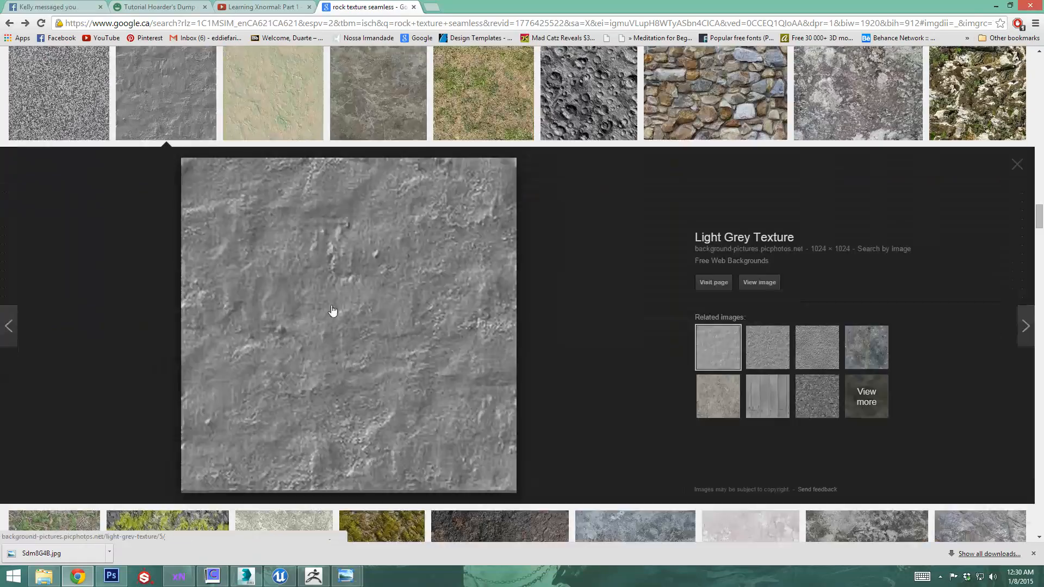
click(757, 282)
right_click(283, 217)
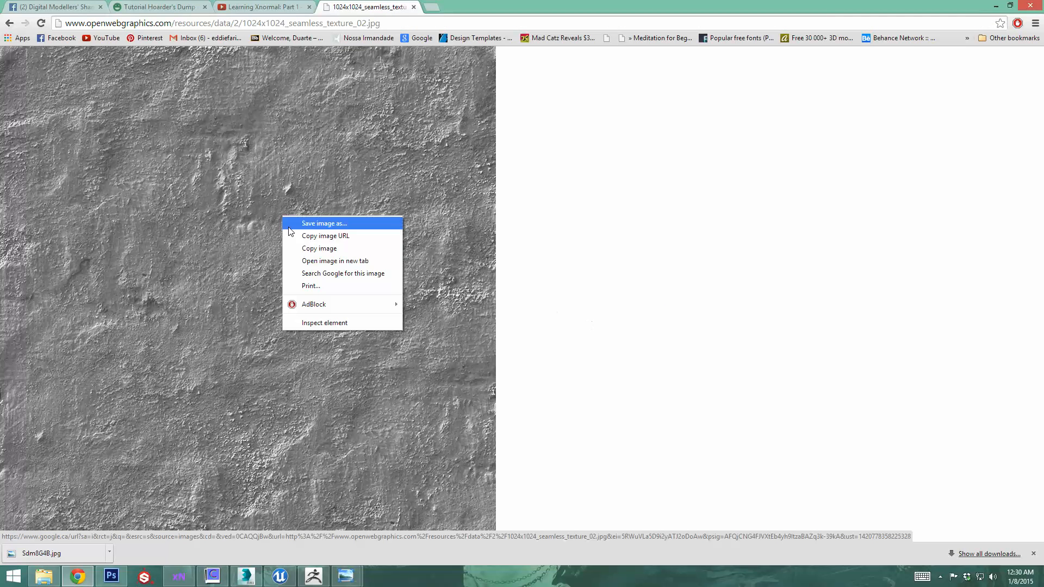
click(324, 252)
- Switch to Photoshop and create a layer group named Spec between the AO and Diffuse groups
click(111, 576)
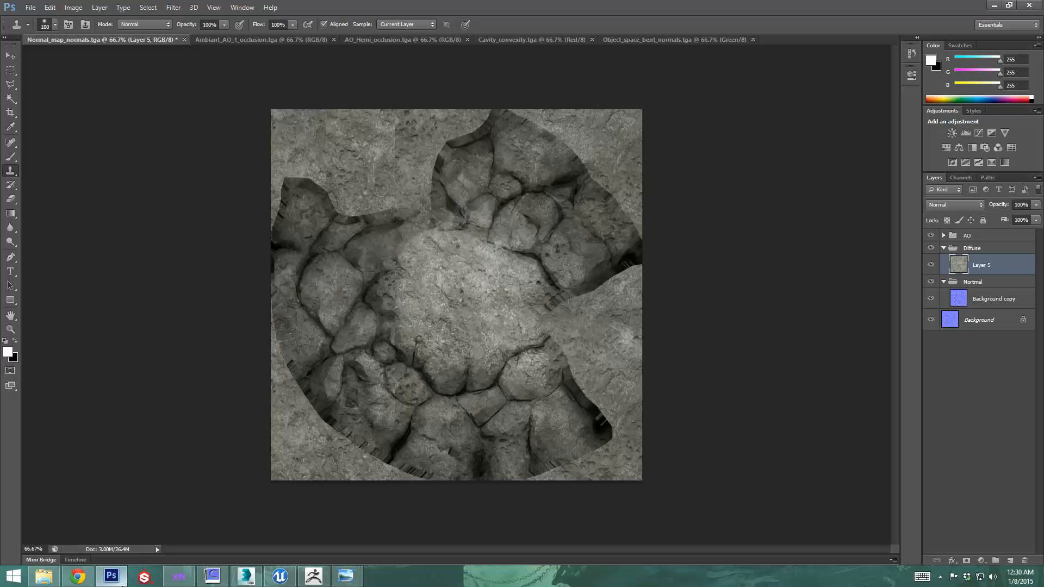
click(1009, 560)
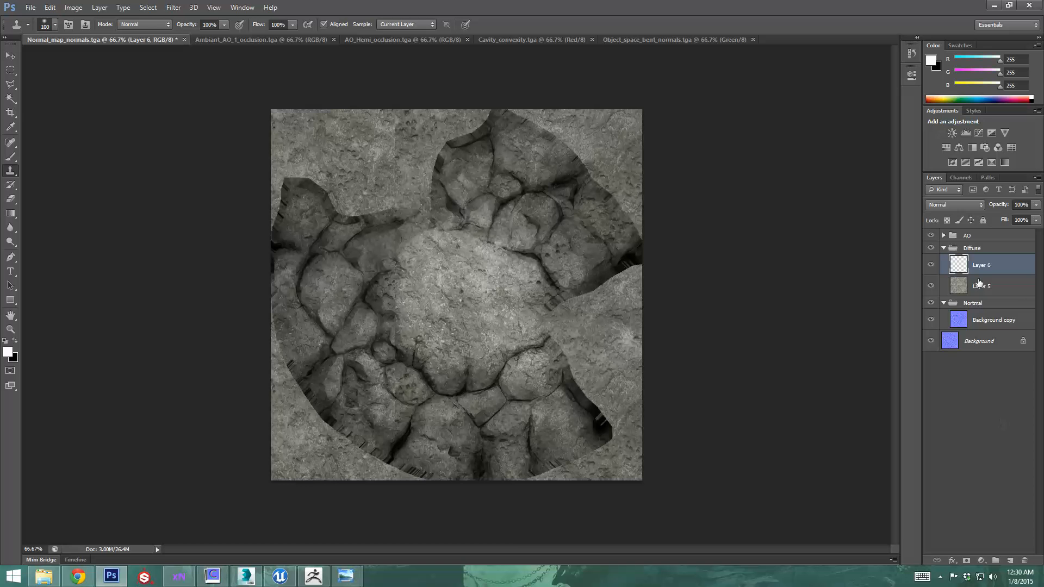
key(ctrl+z)
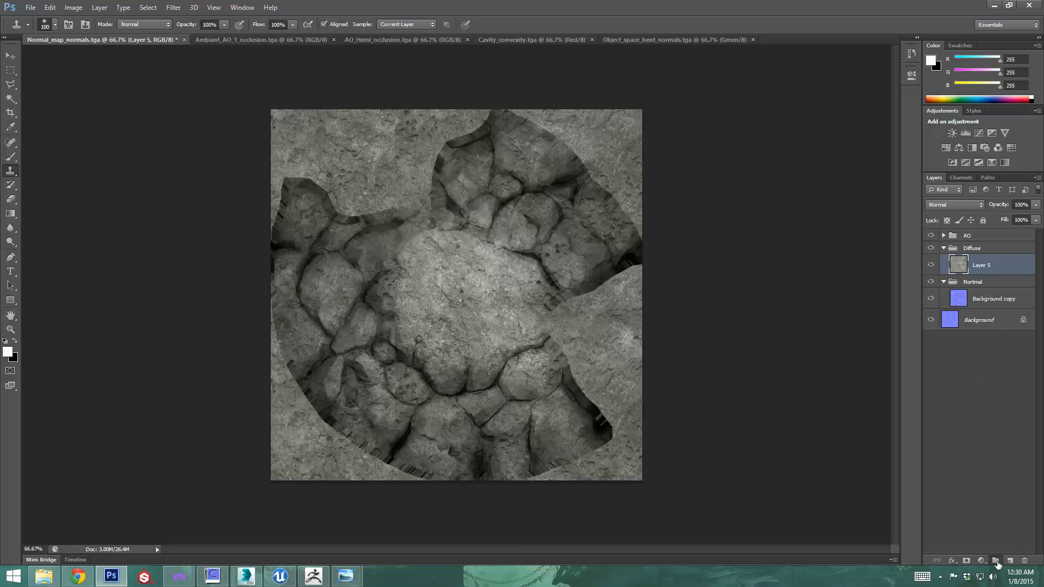
click(995, 560)
double_click(985, 261)
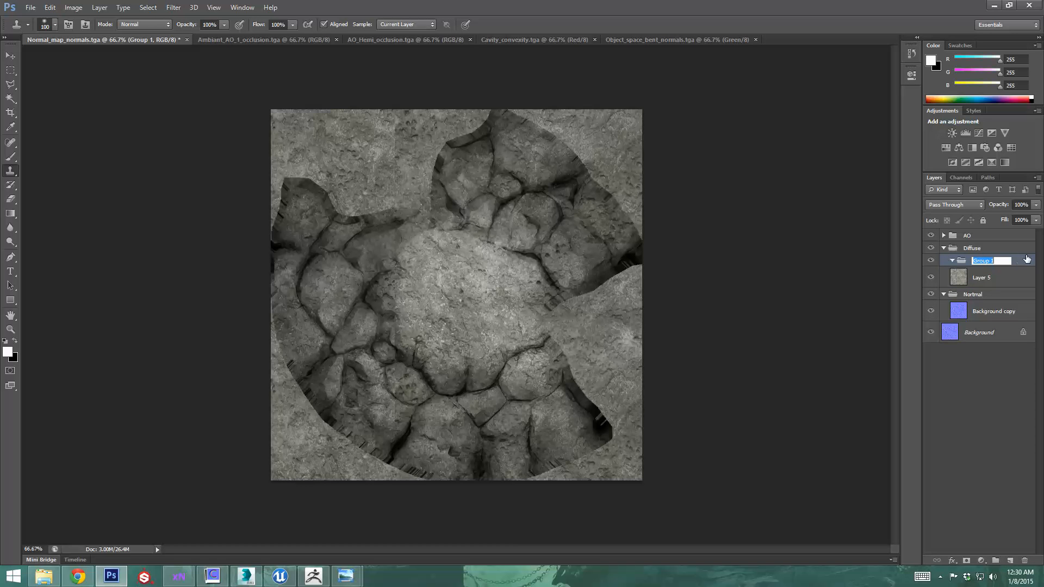
drag(1026, 259, 1001, 251)
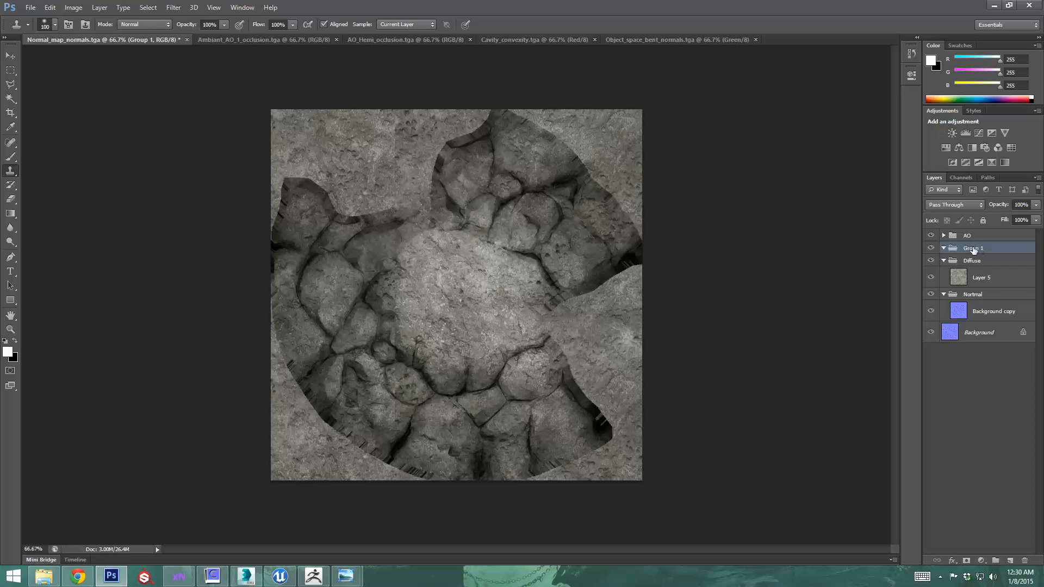
double_click(974, 250)
key(Return)
- Duplicate Layer 5 into the Spec group and paste the copied grey texture above the duplicate
alt+drag(1008, 284, 983, 254)
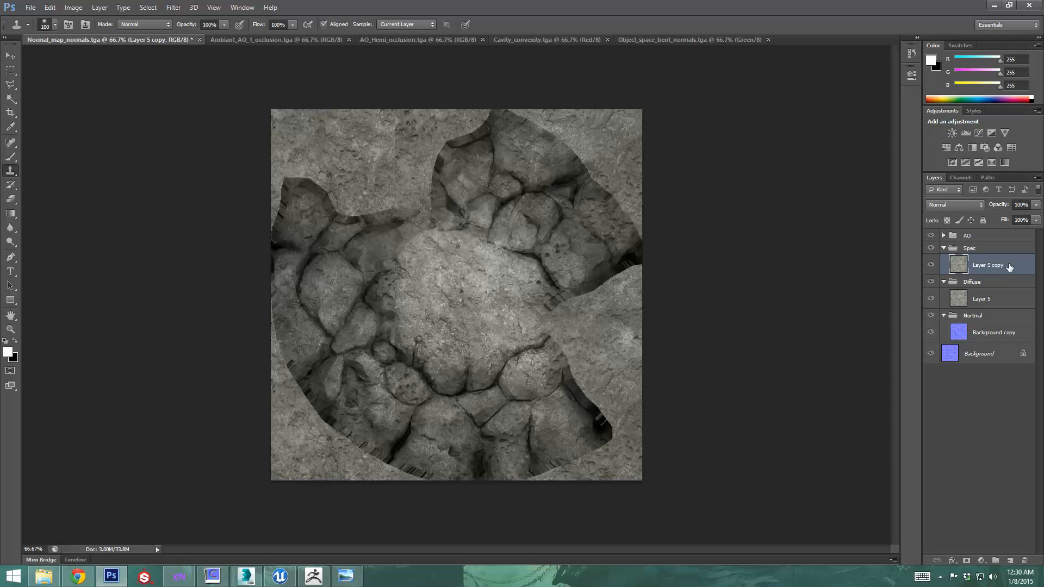
key(ctrl+v)
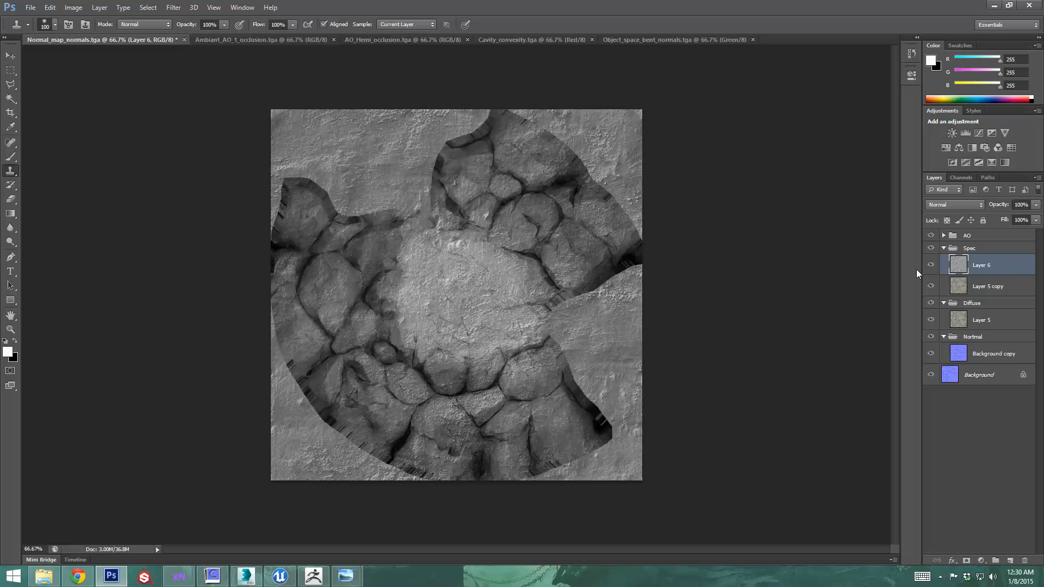
click(930, 265)
click(16, 58)
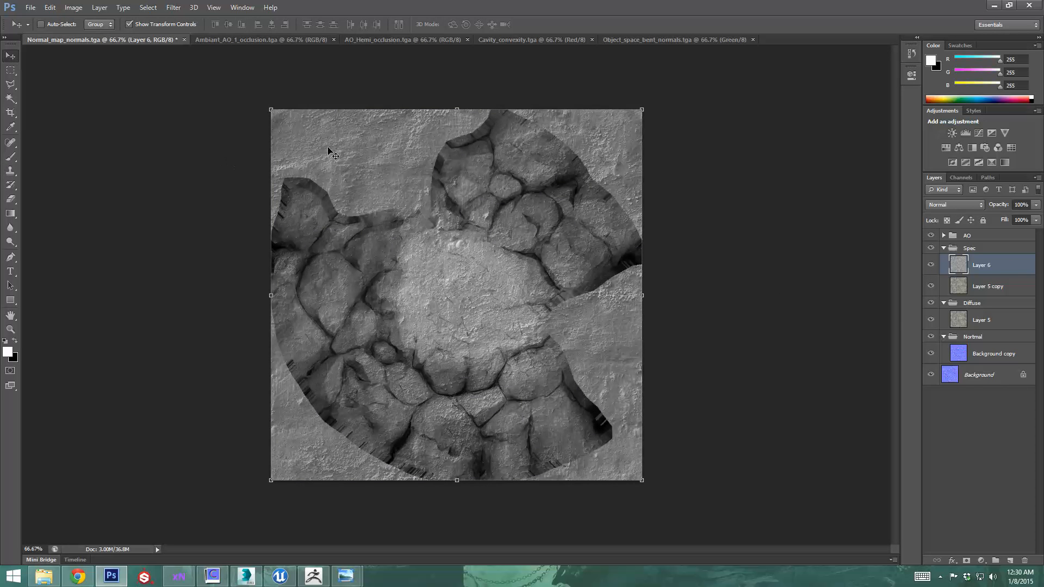
- Darken the pasted texture with a legacy Brightness/Contrast adjustment of brightness -58 and contrast 34
click(73, 7)
mouse_move(103, 35)
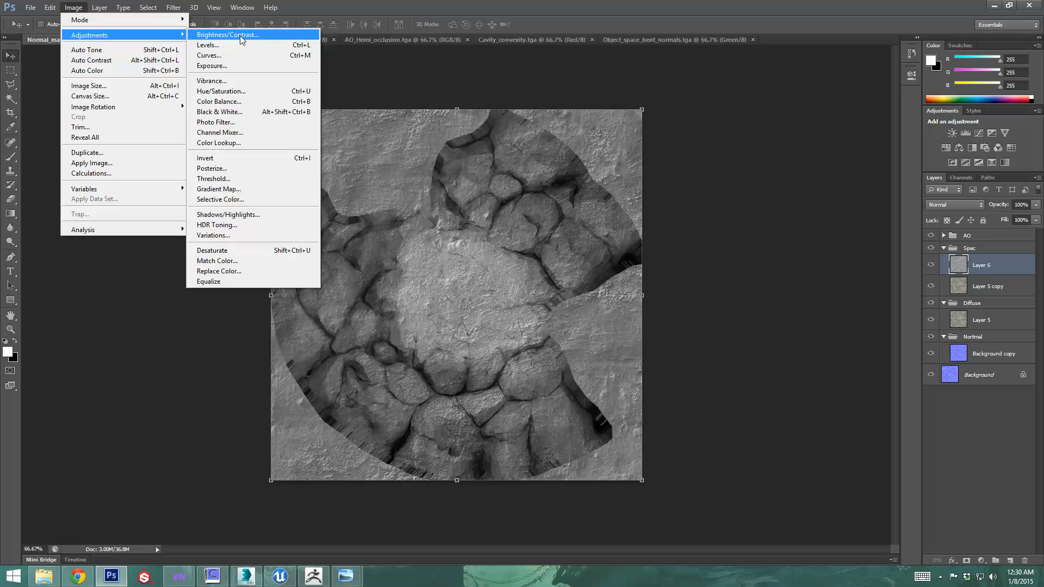
click(242, 35)
drag(497, 192, 518, 218)
click(470, 238)
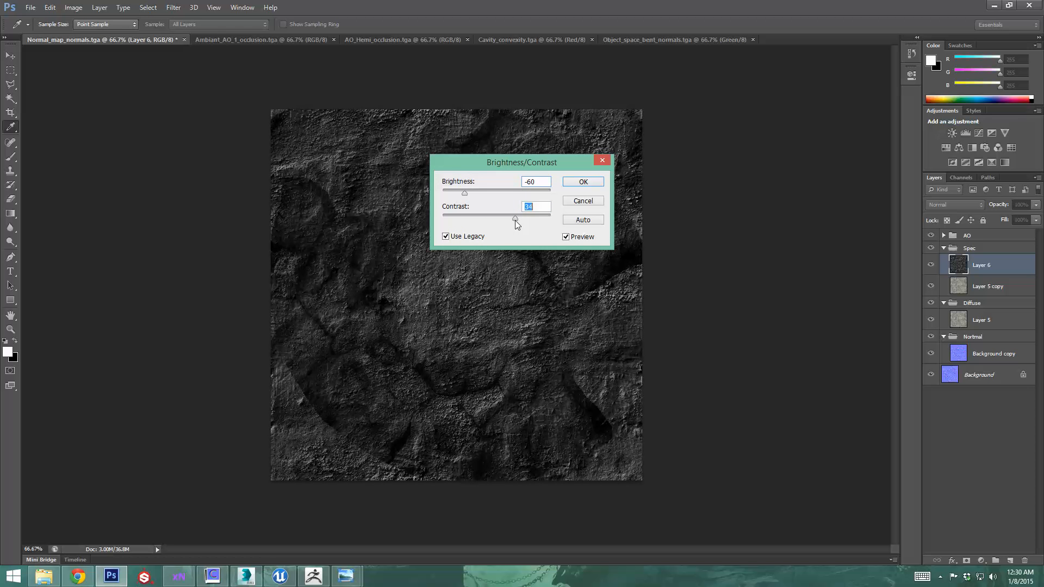
drag(465, 197, 468, 199)
click(587, 184)
key(v)
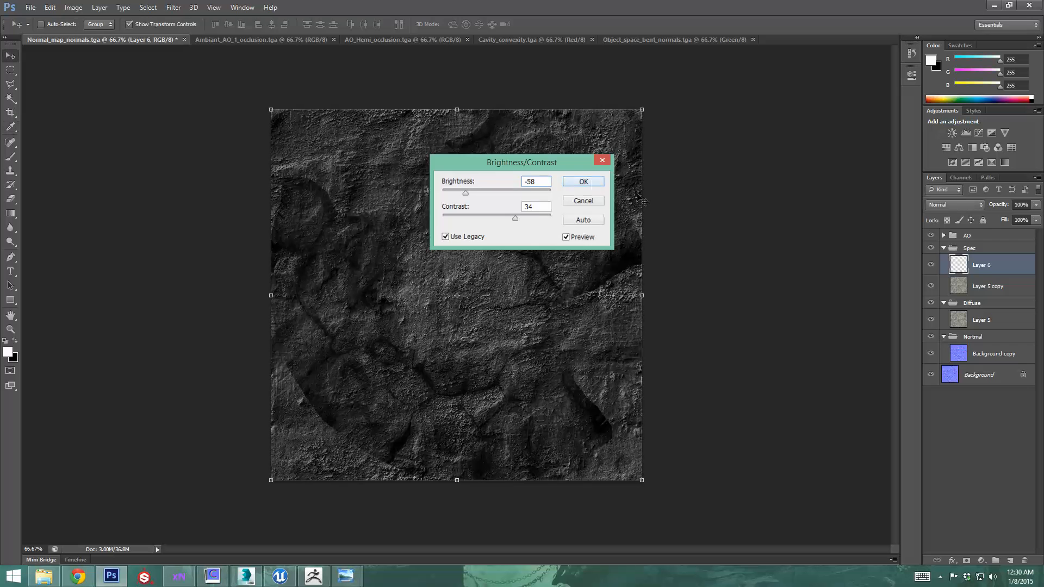
- Try the Multiply blend mode on the darkened texture layer and set it back to Normal
click(988, 287)
click(984, 266)
click(968, 205)
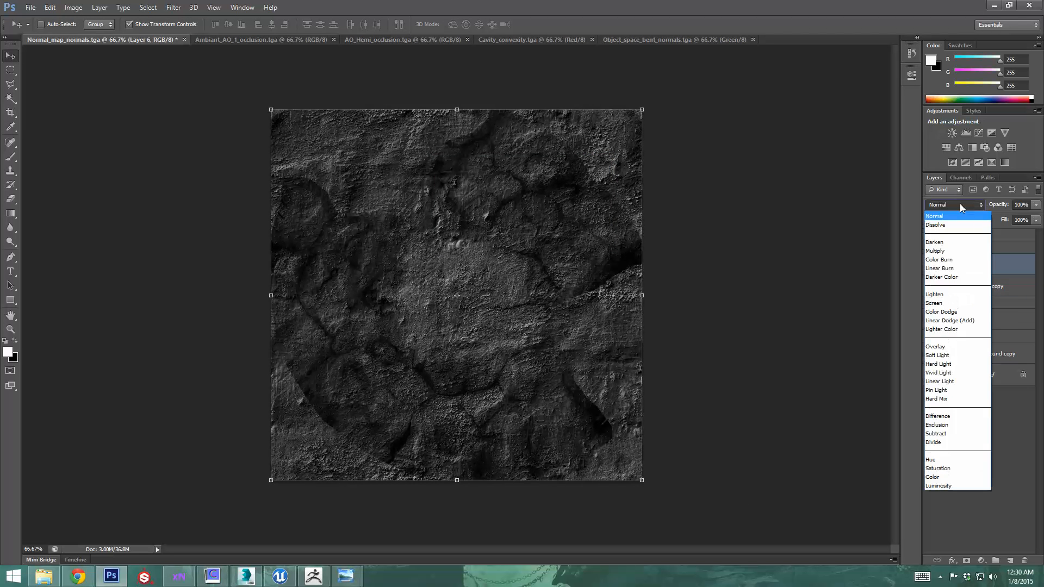
click(948, 250)
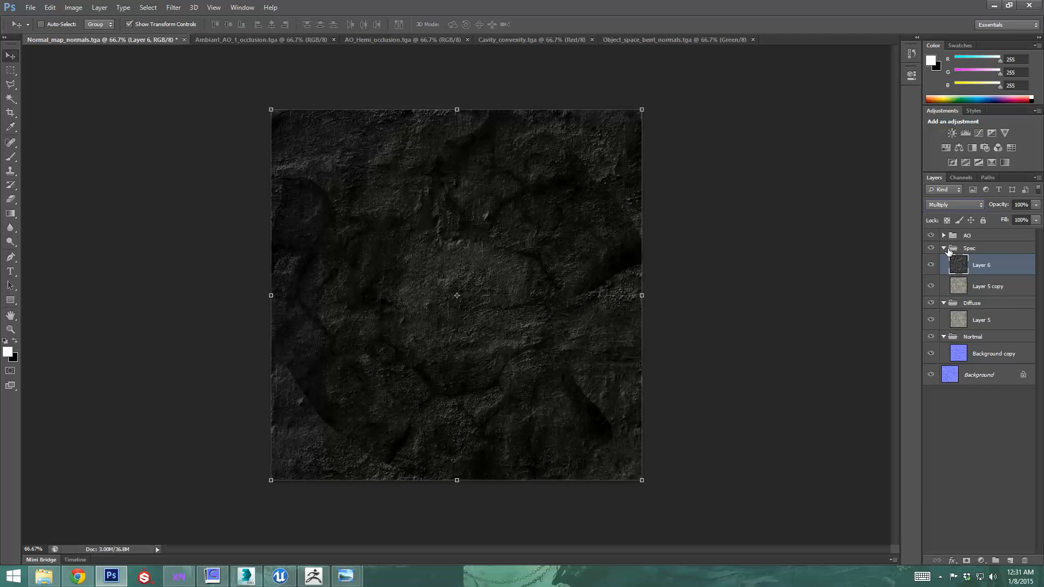
click(956, 205)
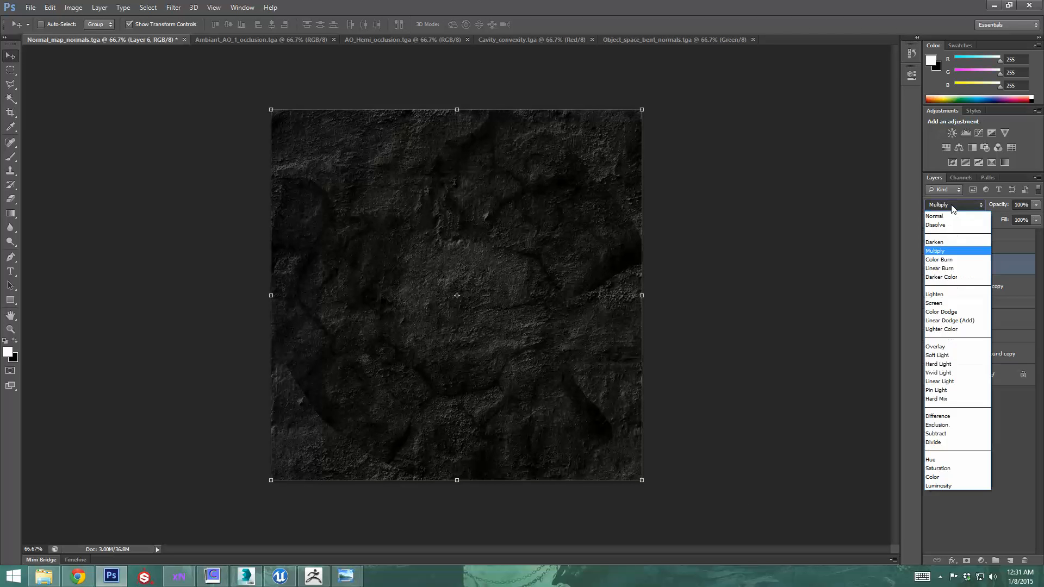
click(940, 213)
- Save a 24 bits/pixel Targa copy named Spec in the Rock_tutorial folder and compare the image with and without the AO group
click(30, 7)
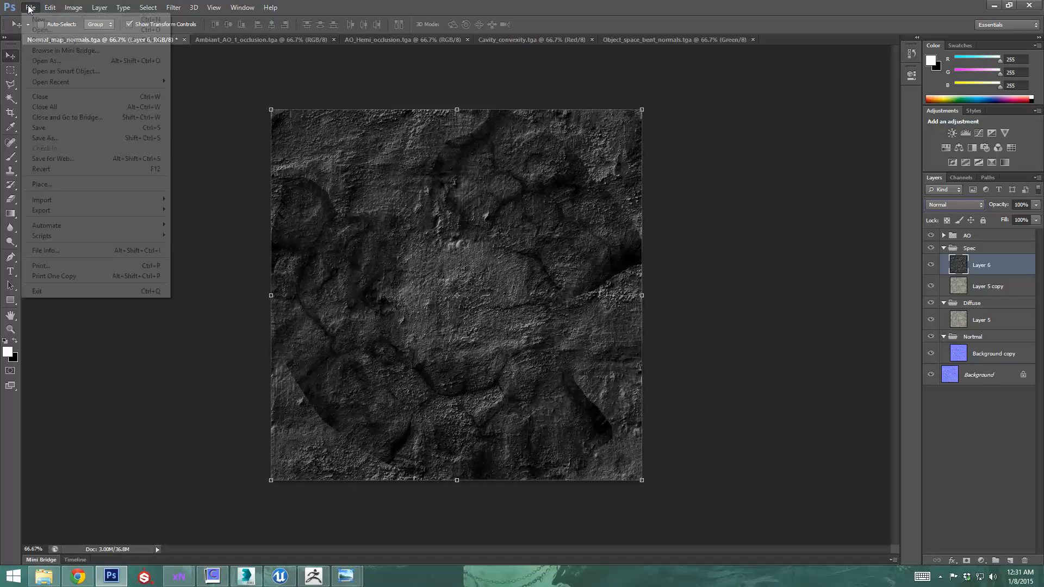
click(63, 138)
click(511, 320)
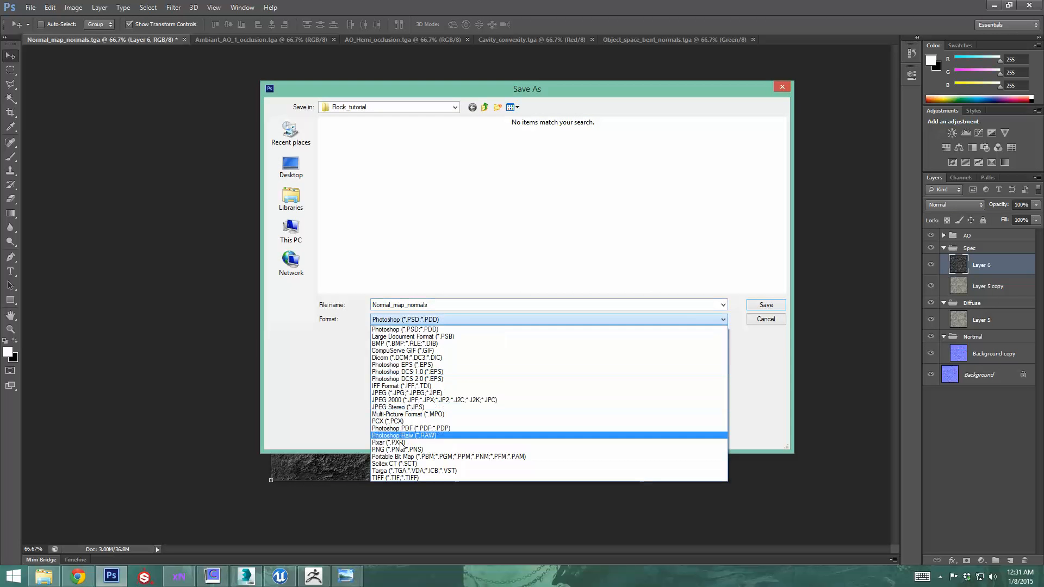
click(429, 467)
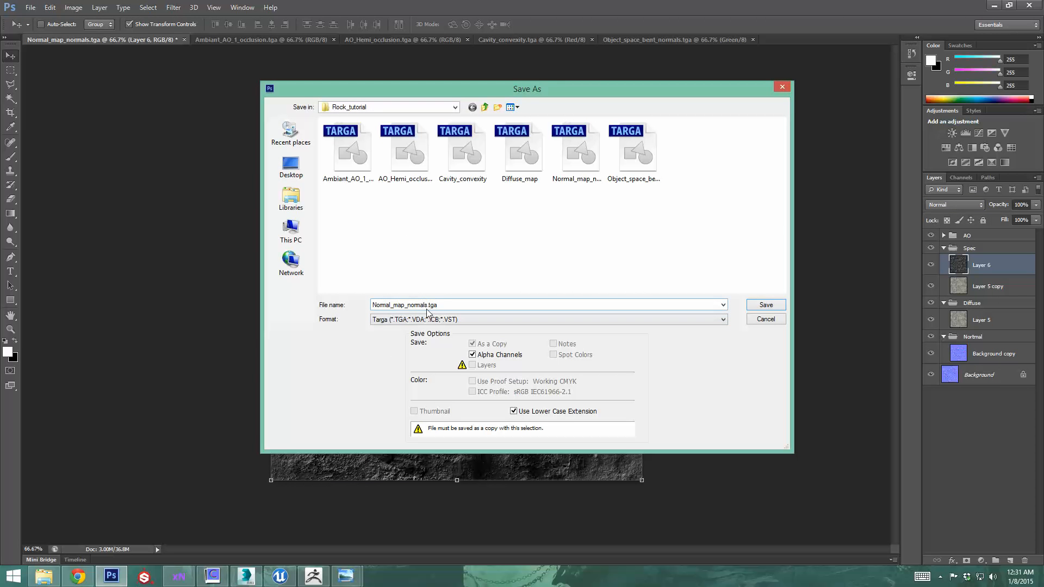
drag(430, 305, 350, 307)
text(Spec)
click(752, 306)
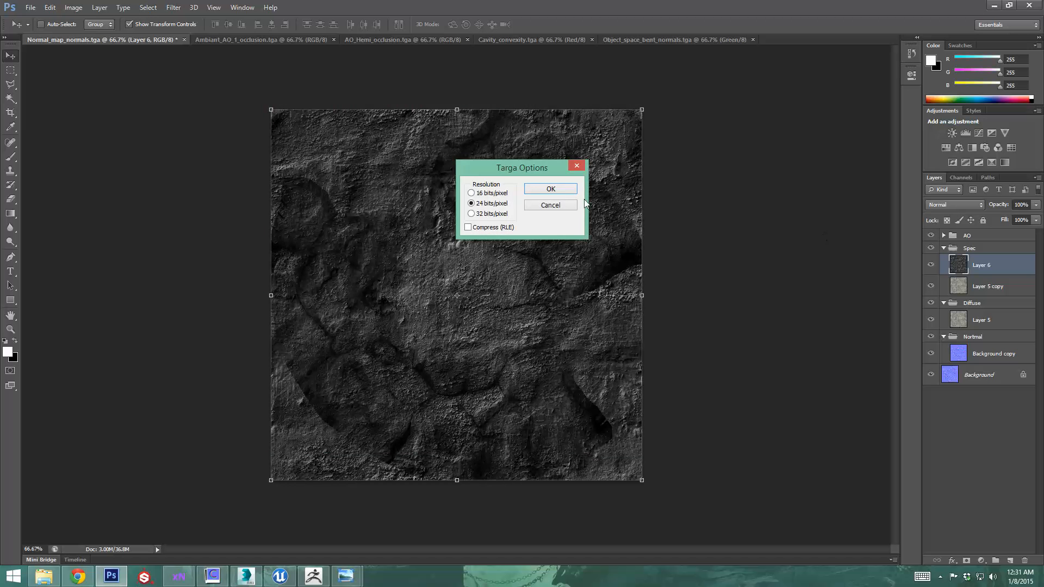
click(561, 190)
click(931, 235)
click(931, 235)
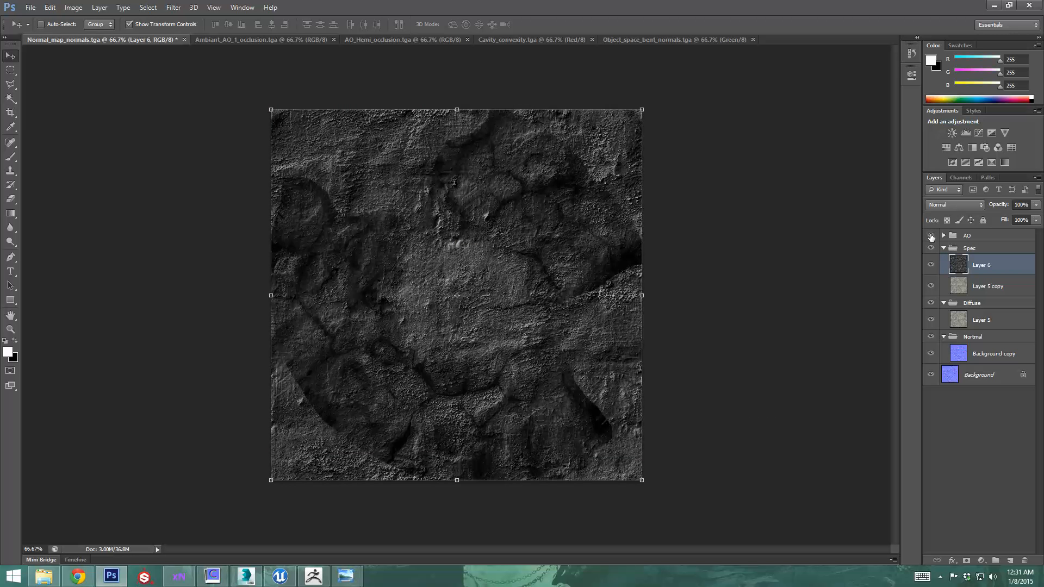
- Compare the image with and without the AO group and its Layer 4, and hide Layer 2 in that group
click(931, 236)
click(931, 235)
click(931, 236)
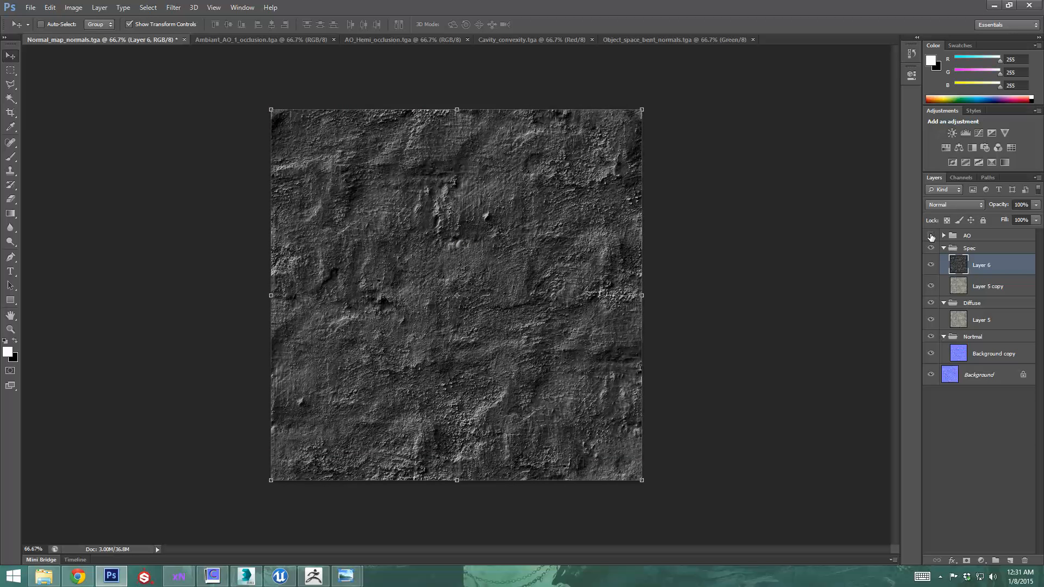
click(930, 235)
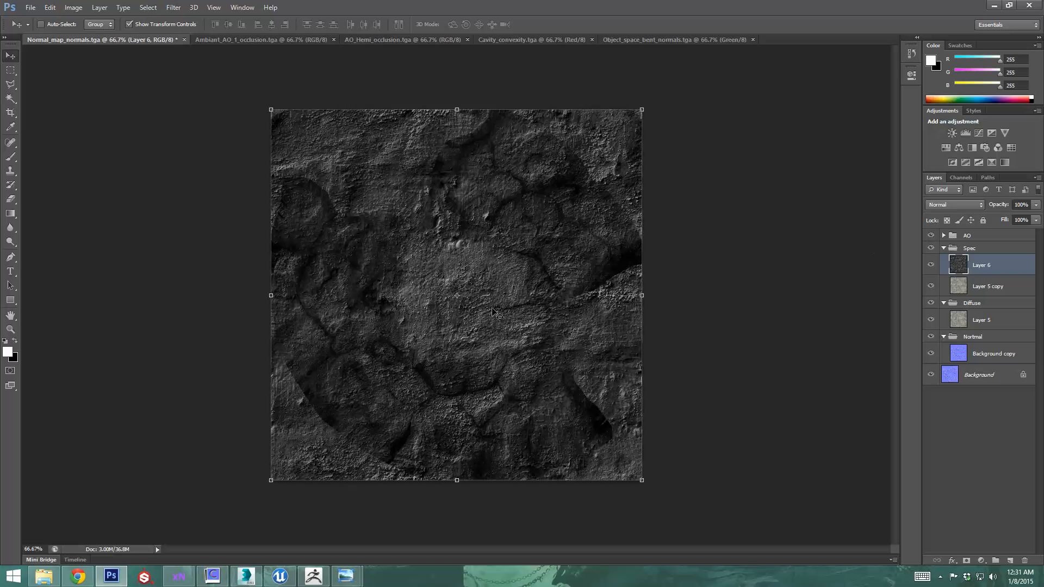
click(943, 236)
click(931, 295)
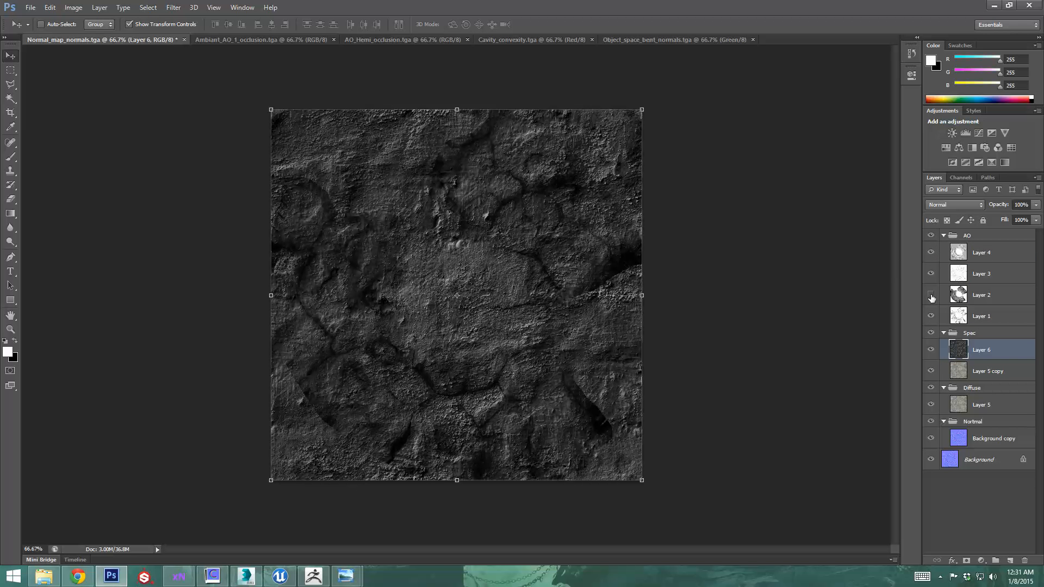
click(930, 252)
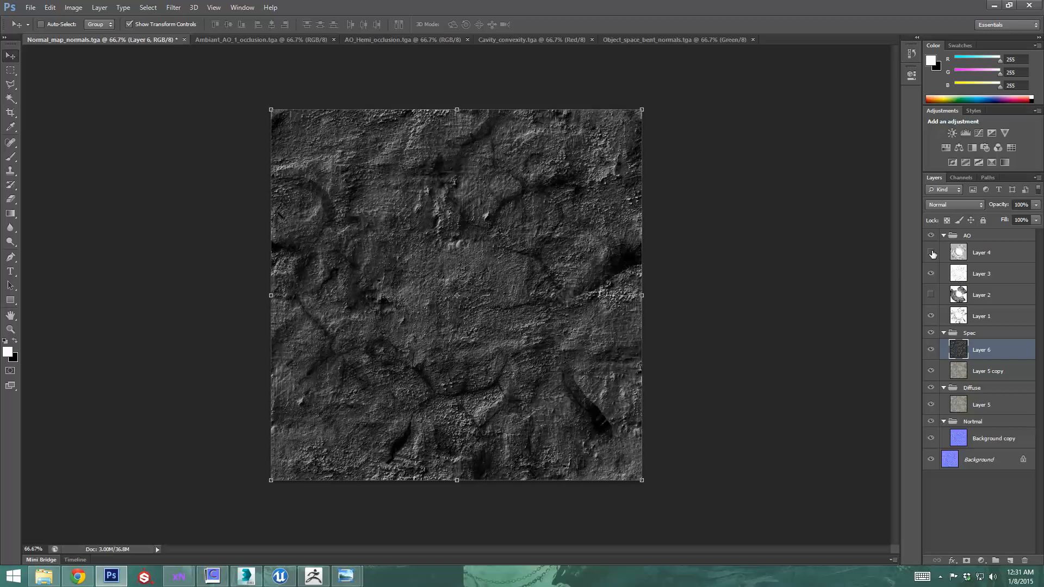
click(930, 253)
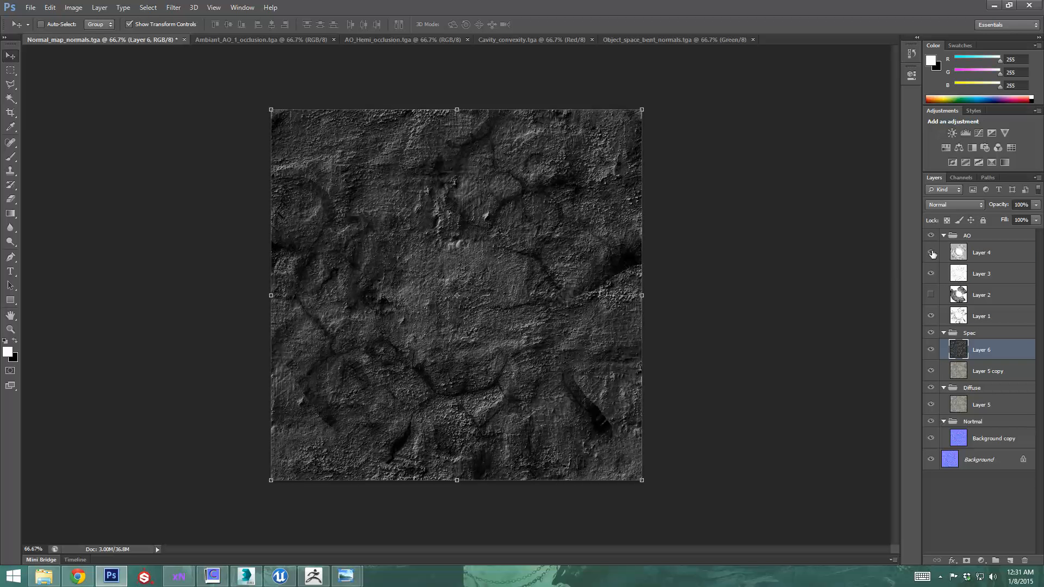
- Save the image as a Targa copy, replacing the existing Spec file in the Rock_tutorial folder
click(30, 8)
click(129, 138)
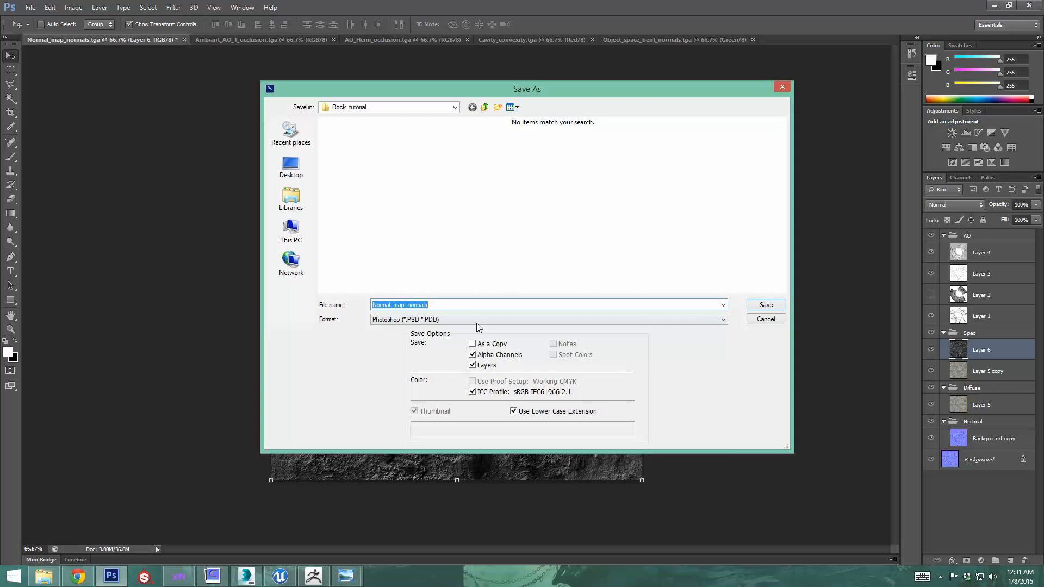
click(477, 321)
click(413, 469)
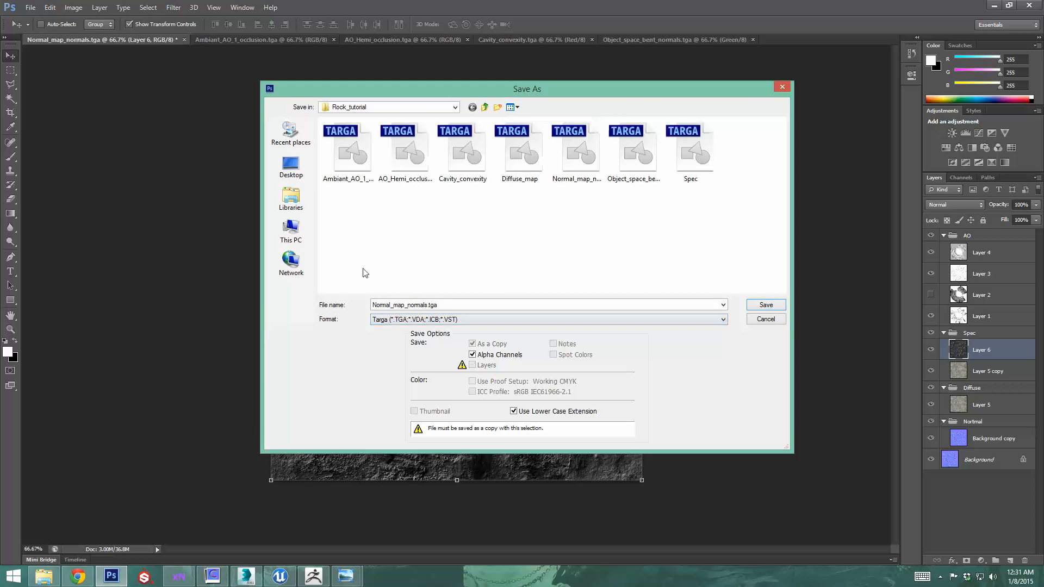
click(691, 152)
click(763, 325)
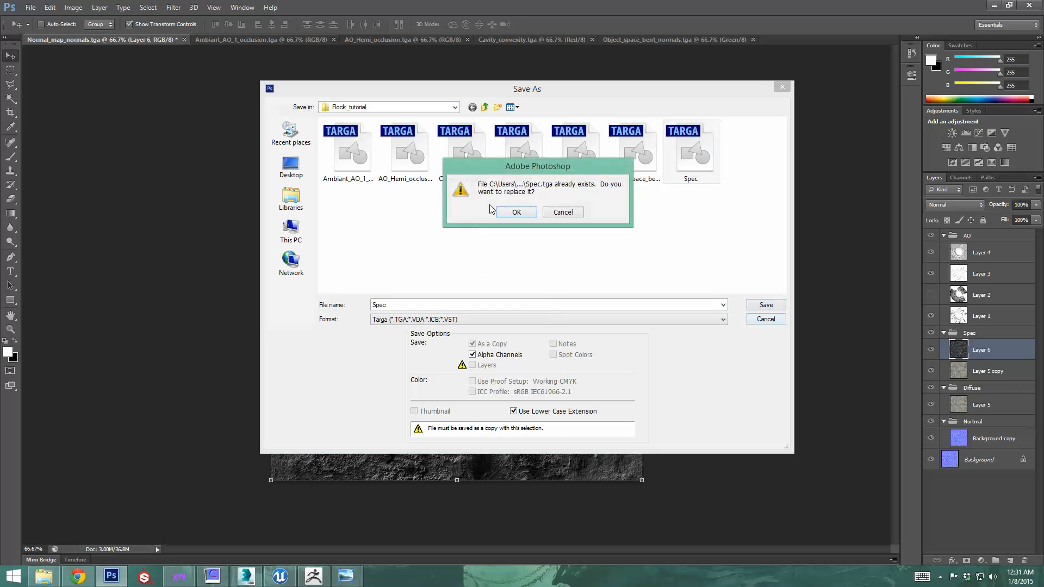
click(512, 211)
click(538, 190)
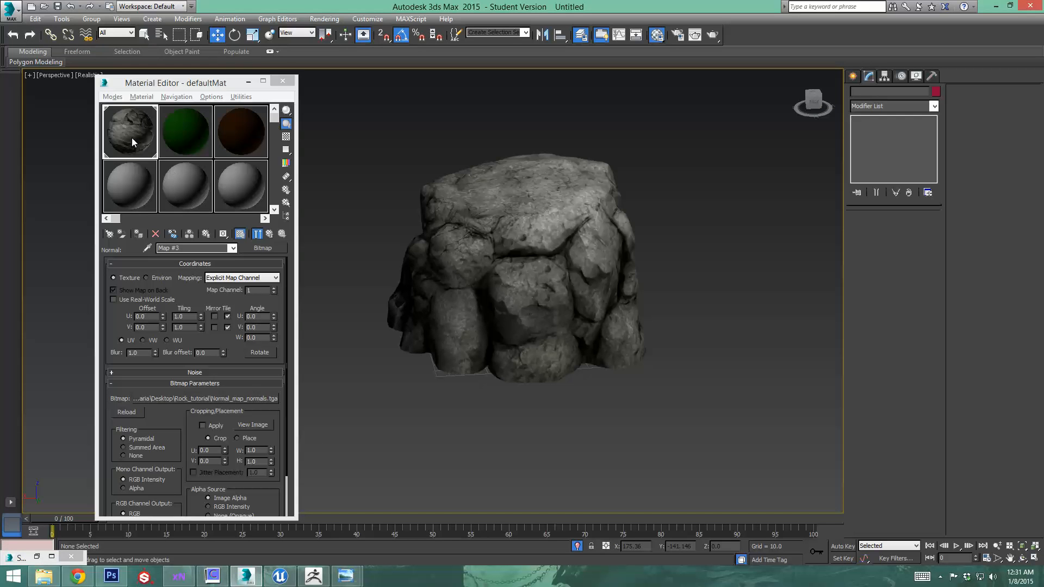
- Switch to 3ds Max, enable the Specular Level map of defaultMat and load Spec.tga into it as a bitmap
click(132, 142)
click(269, 235)
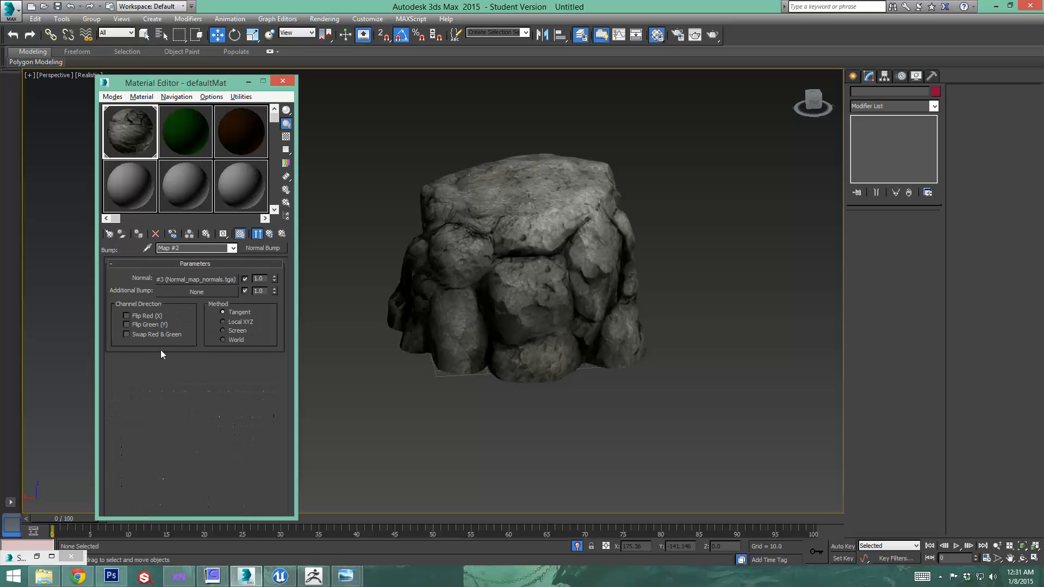
click(257, 235)
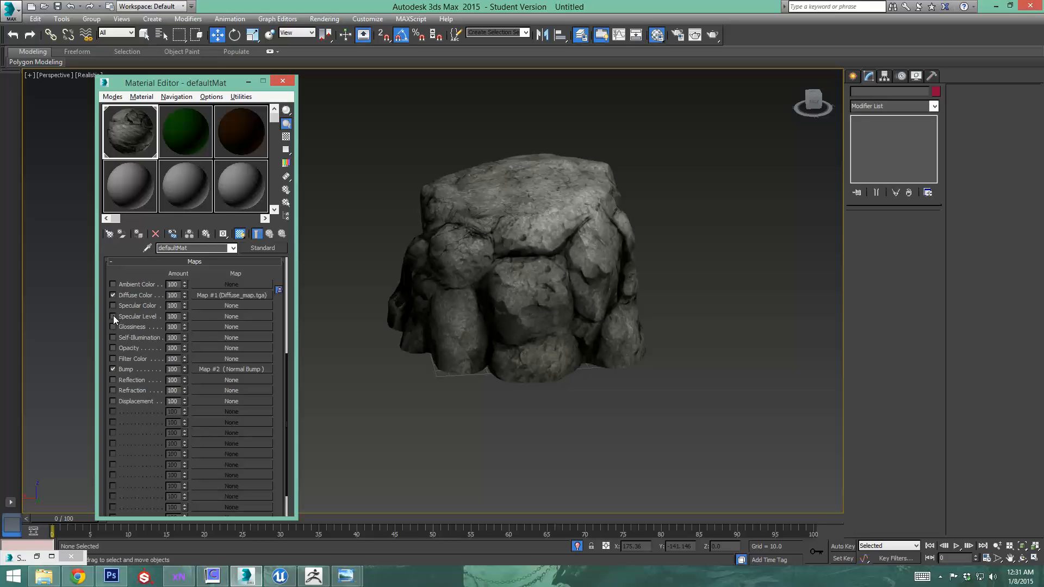
click(113, 315)
click(223, 316)
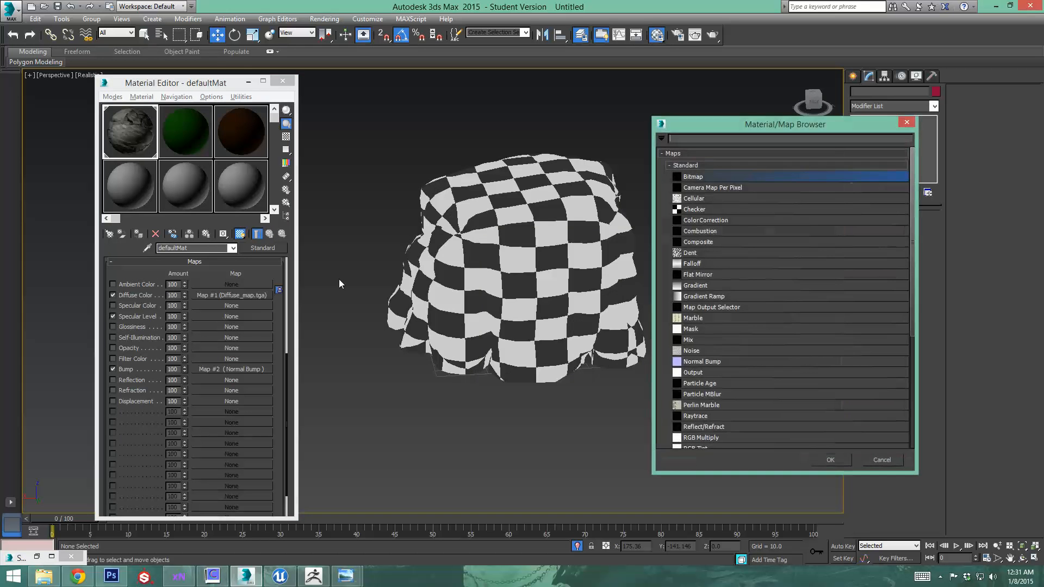
double_click(710, 176)
click(437, 86)
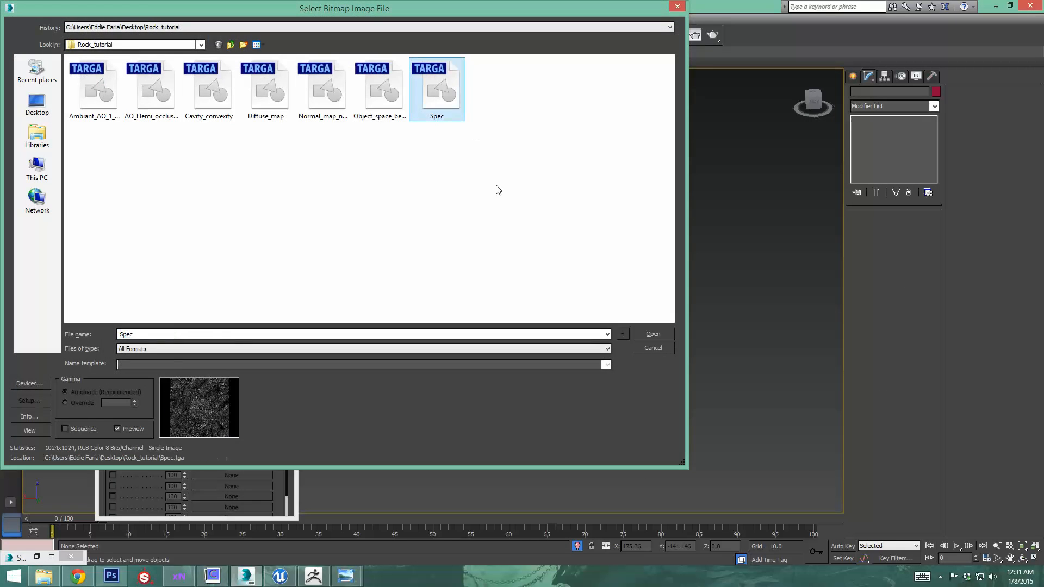
click(650, 334)
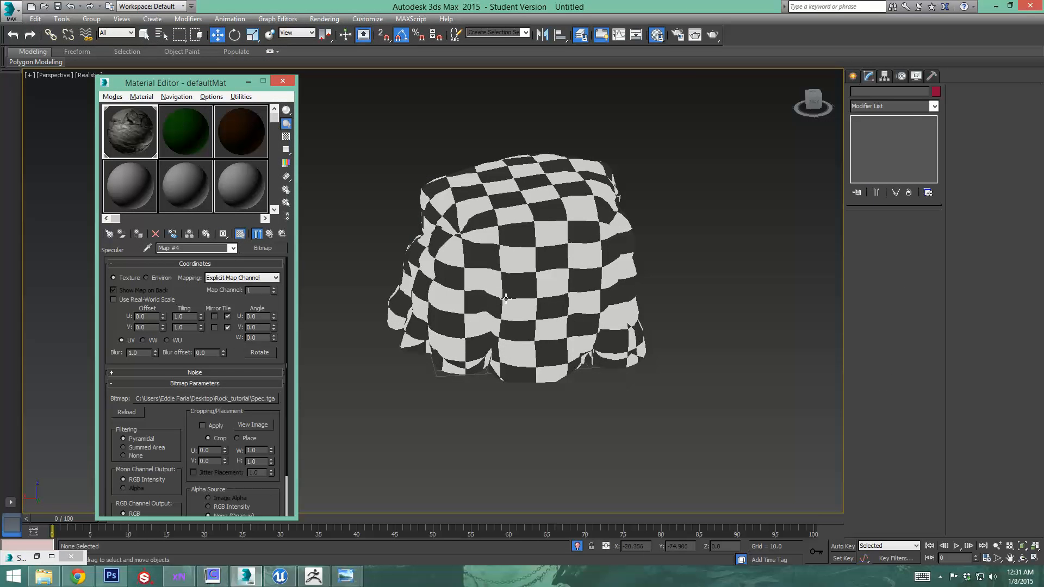
click(269, 234)
- Look over the textured rock, select its mesh and start an export
alt+middle_drag(447, 289, 672, 270)
scroll(559, 295, down, 3)
scroll(508, 273, up, 5)
click(508, 273)
click(673, 271)
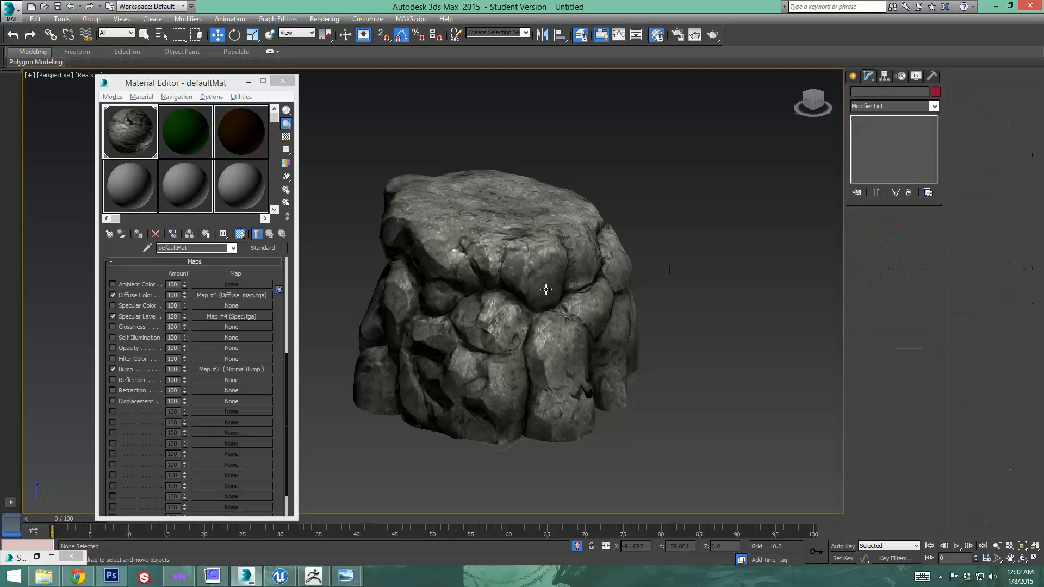
click(545, 286)
click(6, 10)
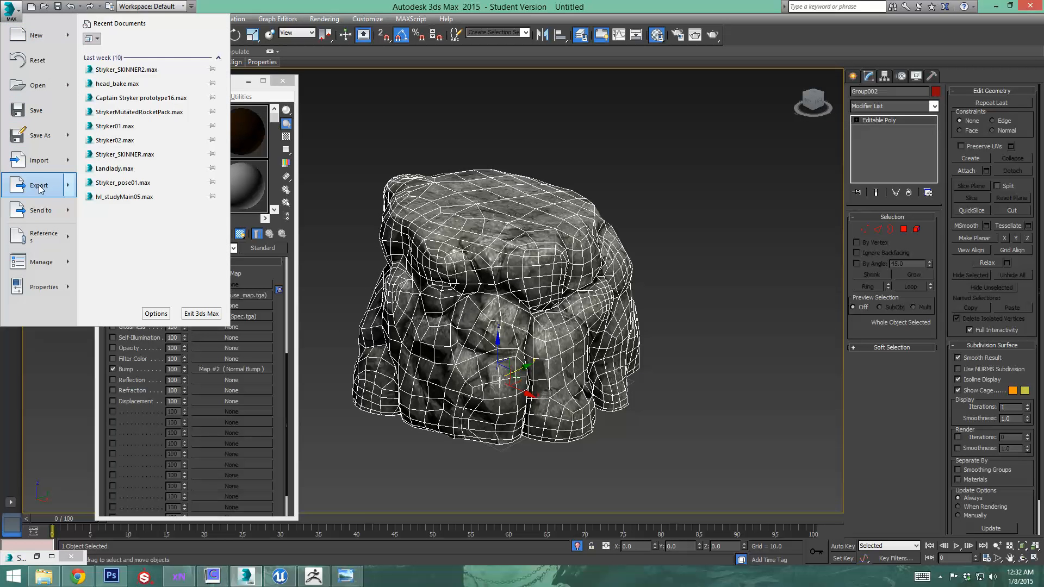
mouse_move(39, 186)
click(160, 100)
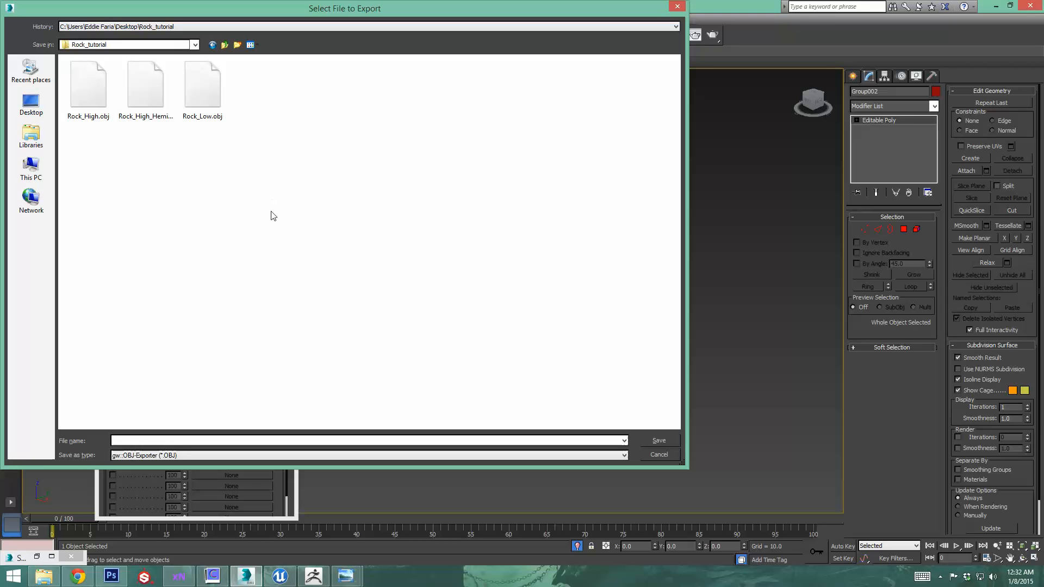
- Export the rock in Autodesk FBX format under the name Rock in the Rock_tutorial folder
click(200, 455)
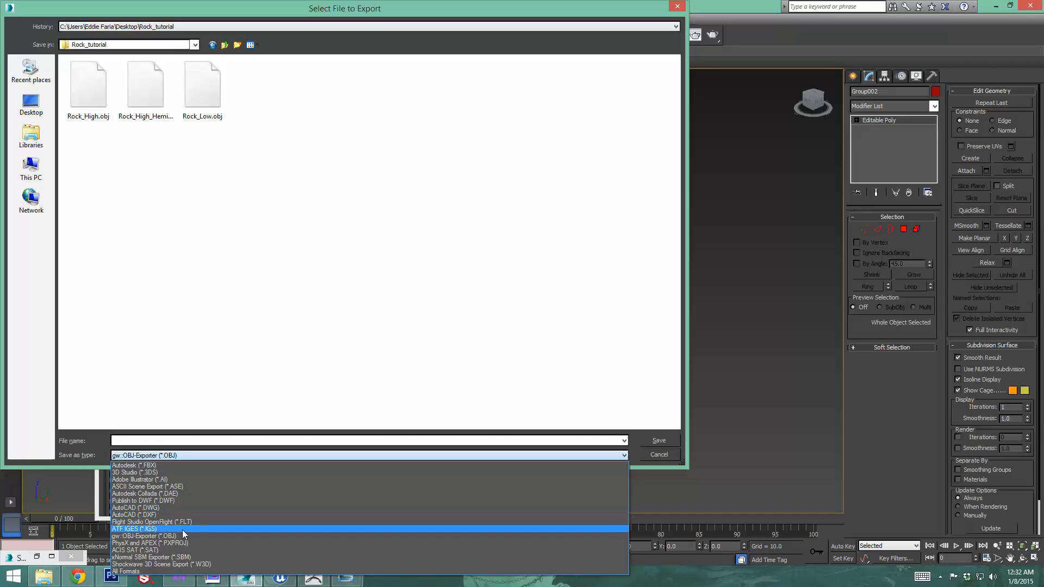
click(169, 465)
click(166, 440)
text(Ro)
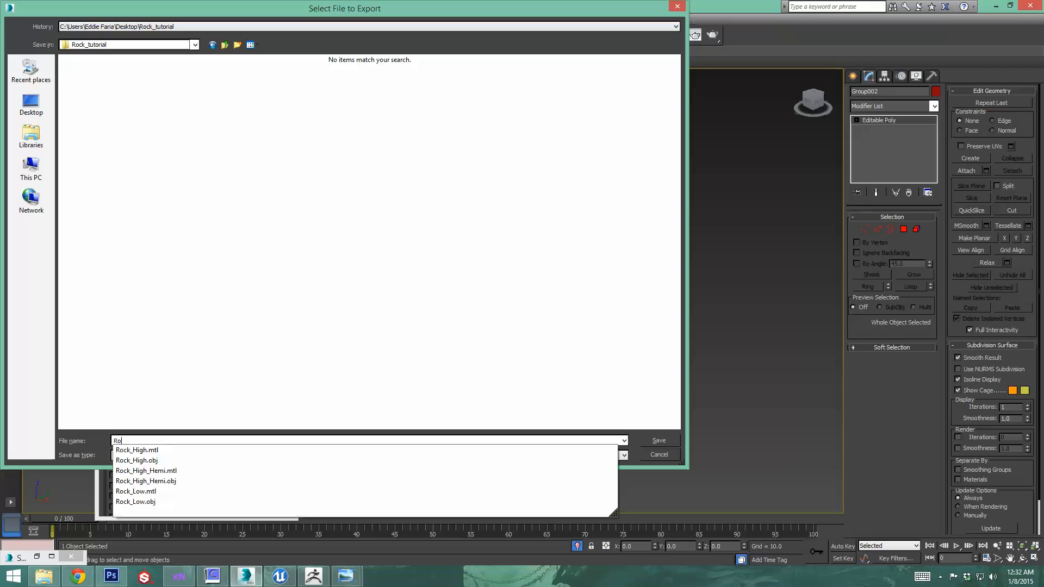
text(ck)
click(240, 298)
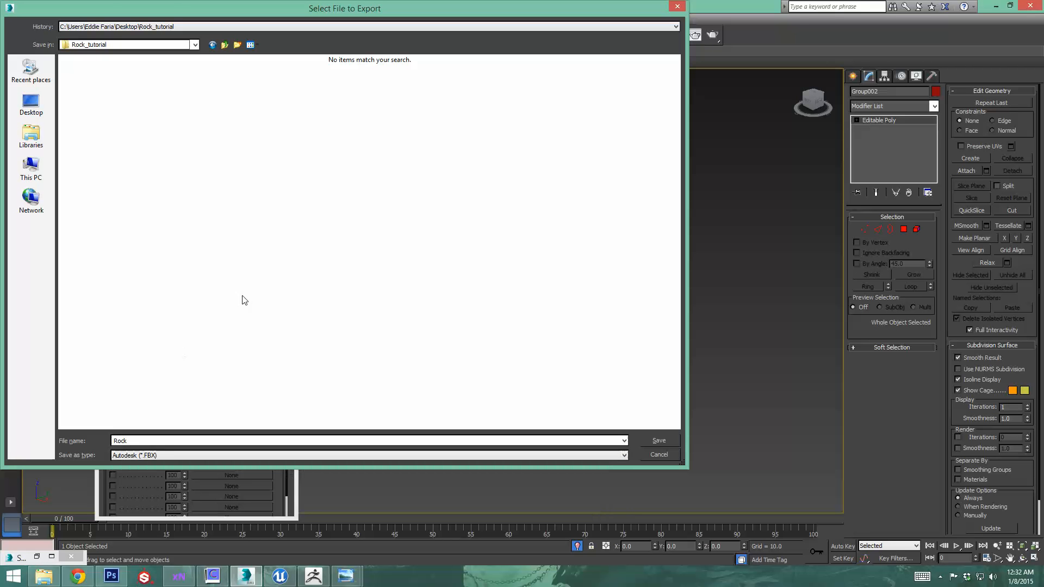
click(669, 436)
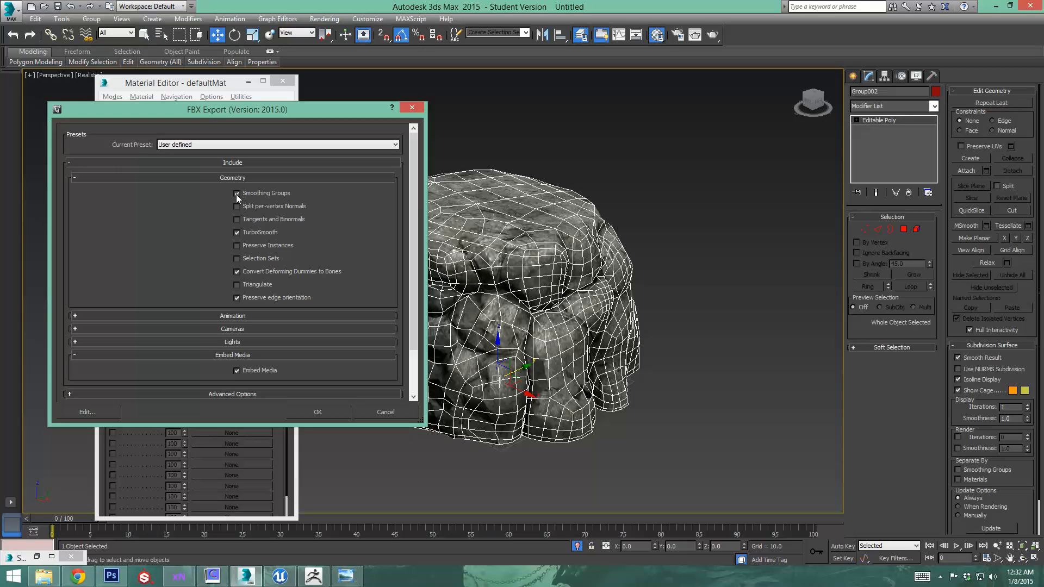
click(237, 194)
click(317, 412)
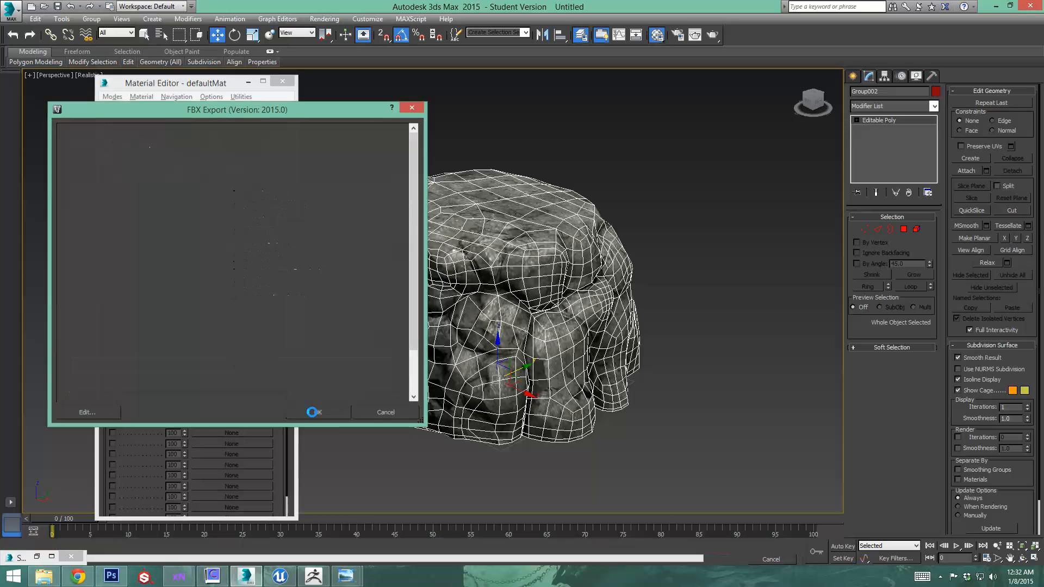
- Minimize the Material Editor, deselect the rock and inspect its textured surface without the wireframe
key(q)
scroll(471, 330, up, 2)
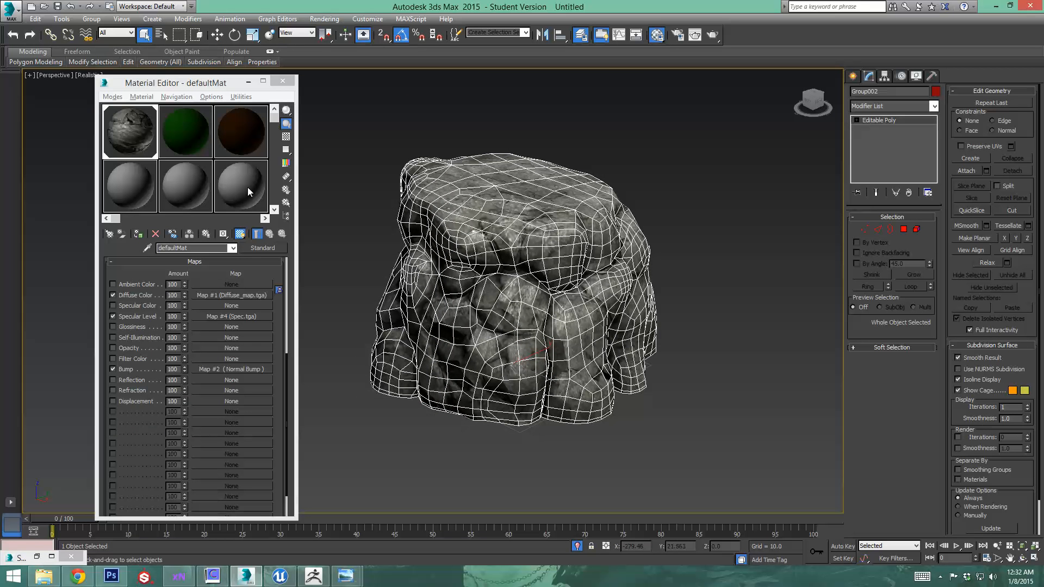
click(248, 84)
alt+middle_drag(506, 239, 441, 232)
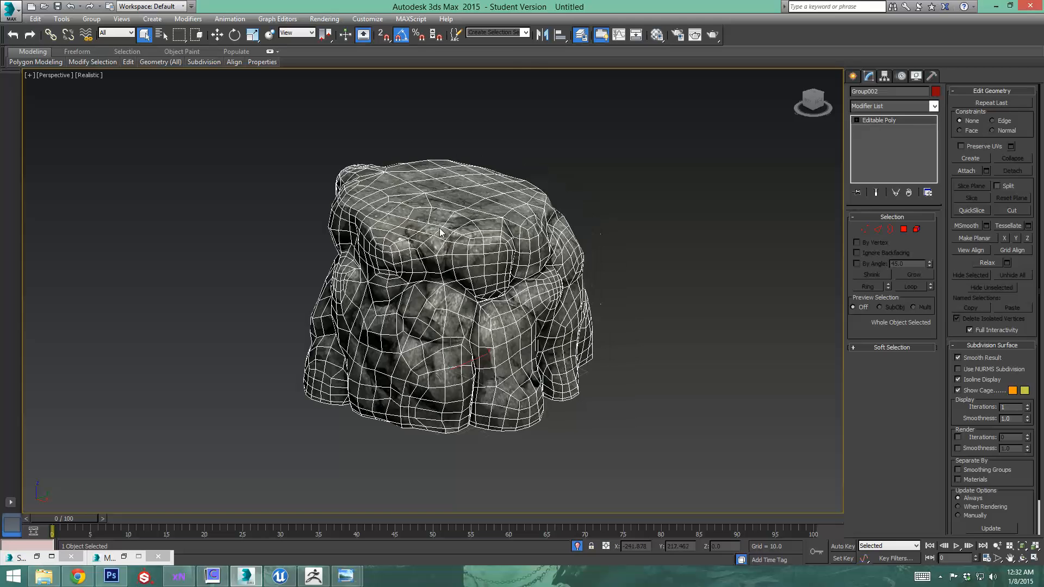
key(w)
click(622, 268)
scroll(608, 259, down, 4)
scroll(585, 289, up, 5)
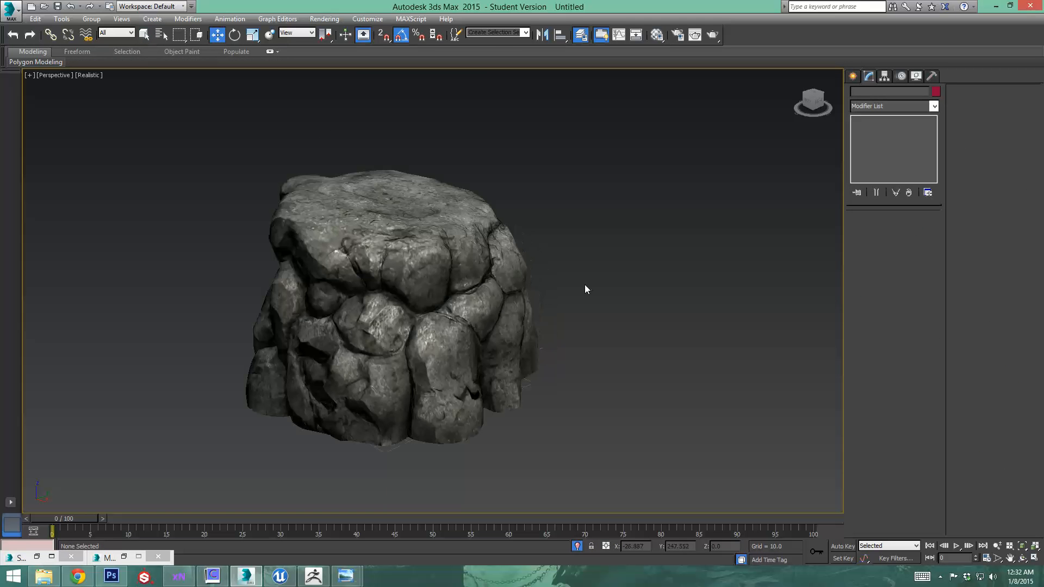
- Launch Unreal Engine and create a Blank Blueprint project with starter content, named MyProject2, in D:\UE4
click(278, 576)
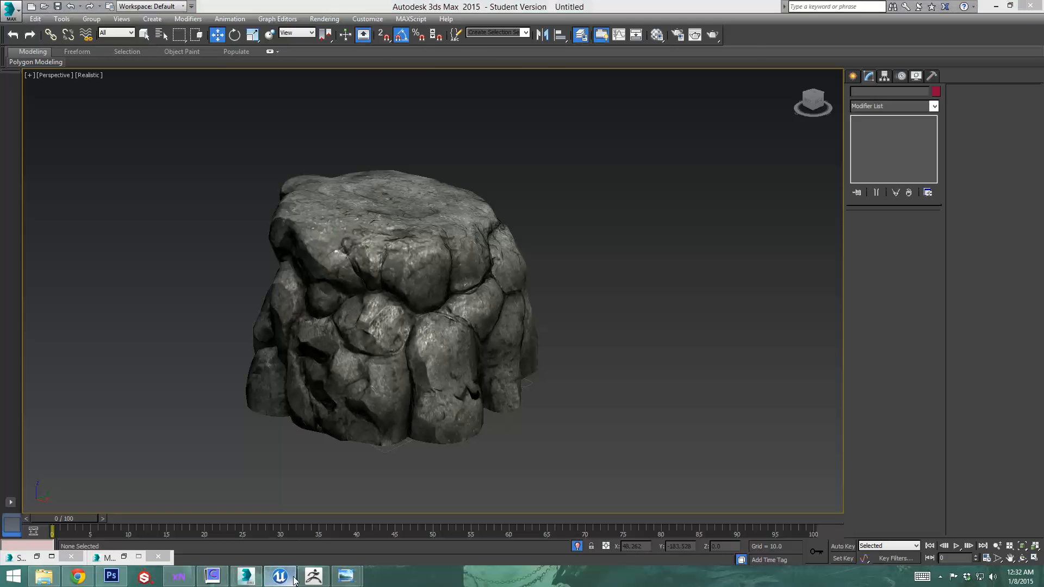
click(288, 179)
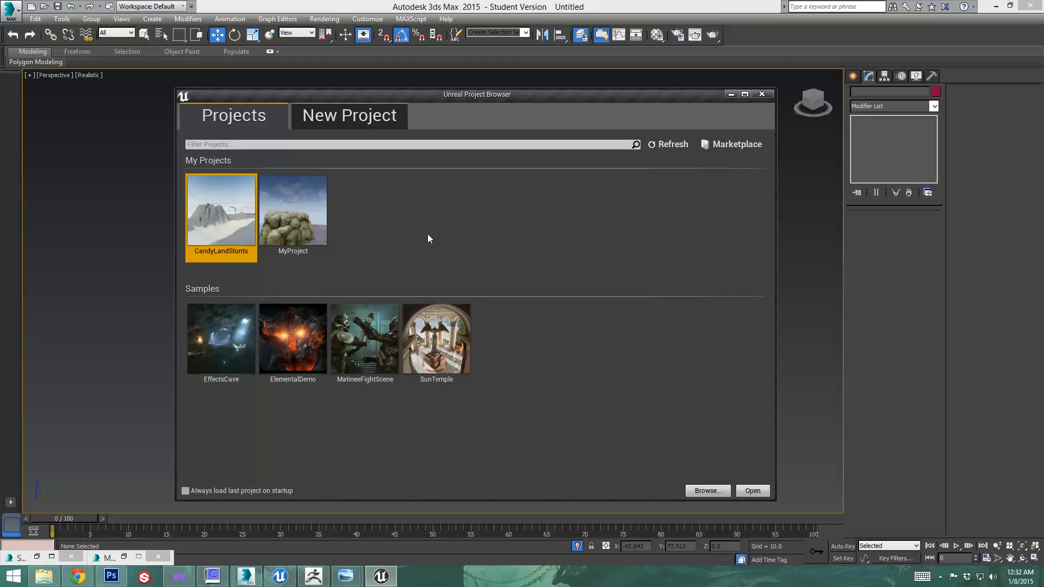
click(361, 121)
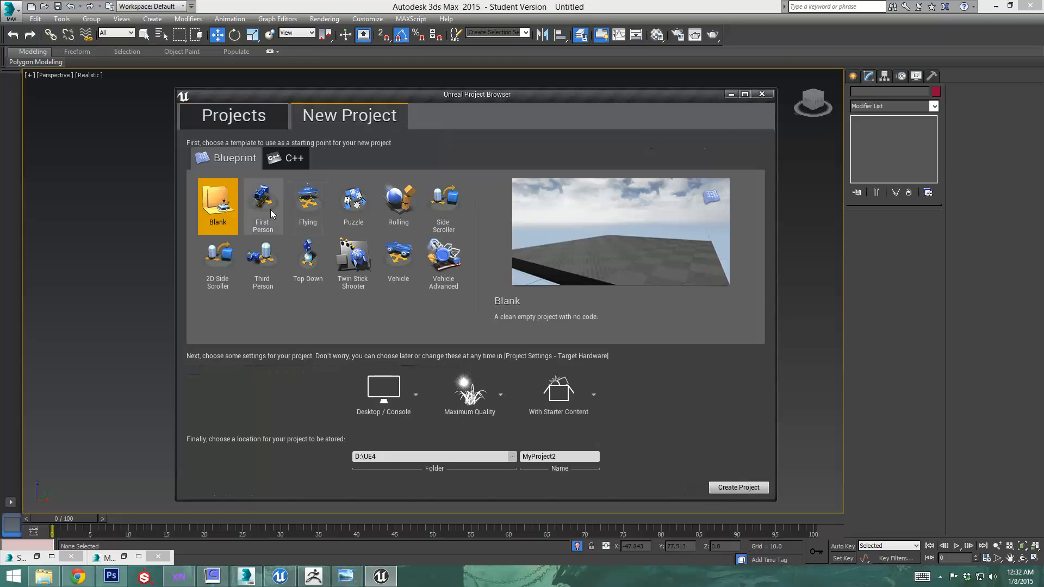
click(727, 488)
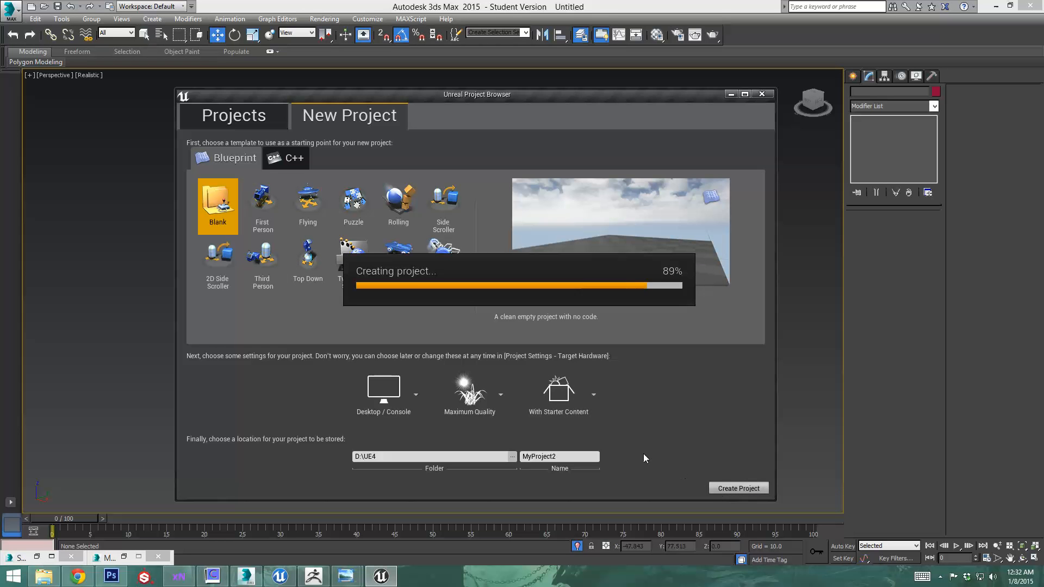
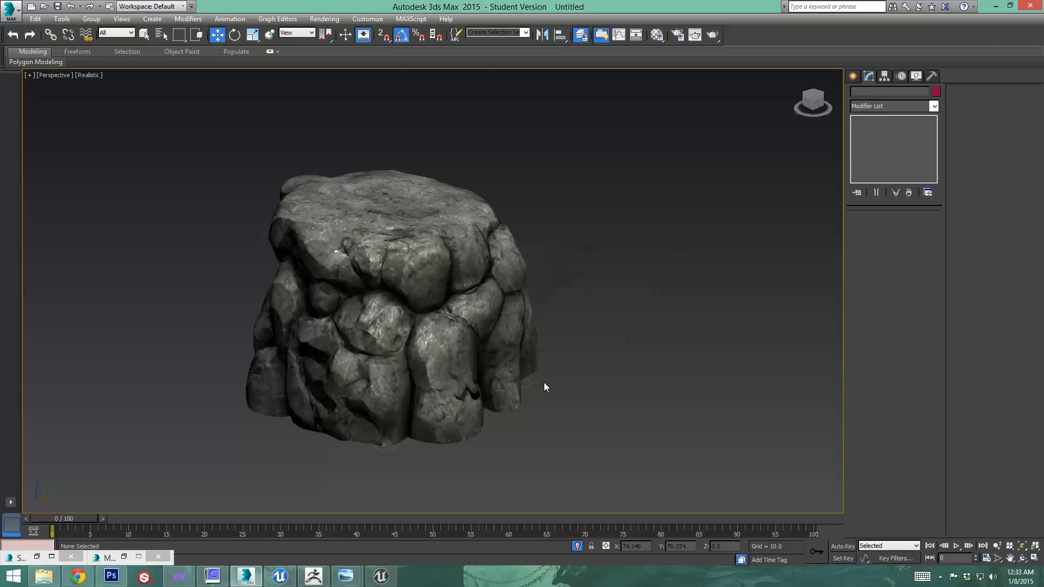
- Delete the table, both chairs and the statue from the default Unreal level
scroll(486, 386, down, 5)
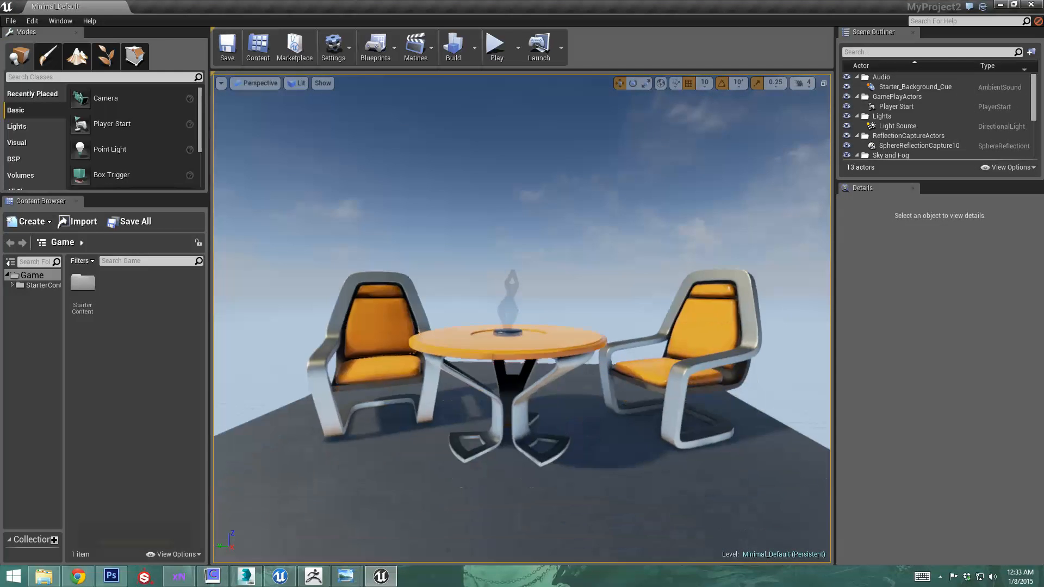
click(488, 341)
key(Delete)
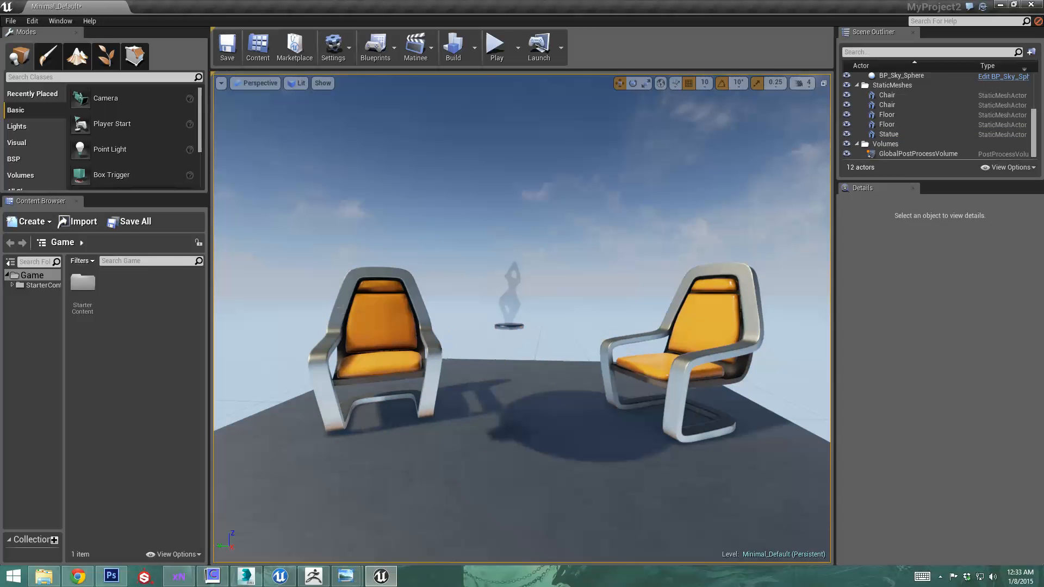
click(435, 342)
key(Delete)
click(513, 296)
key(Delete)
click(705, 327)
key(Delete)
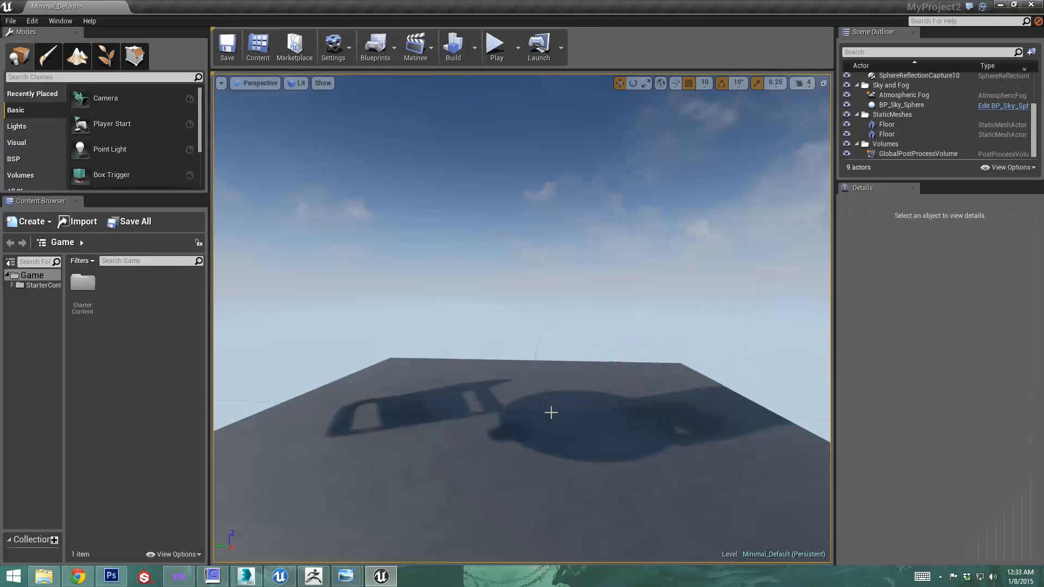
- Import Rock.FBX from the Rock_tutorial folder on the desktop into the Game content folder, keeping the default FBX options with materials and textures
right_drag(550, 412, 554, 478)
click(671, 383)
right_drag(672, 382, 368, 389)
right_click(135, 342)
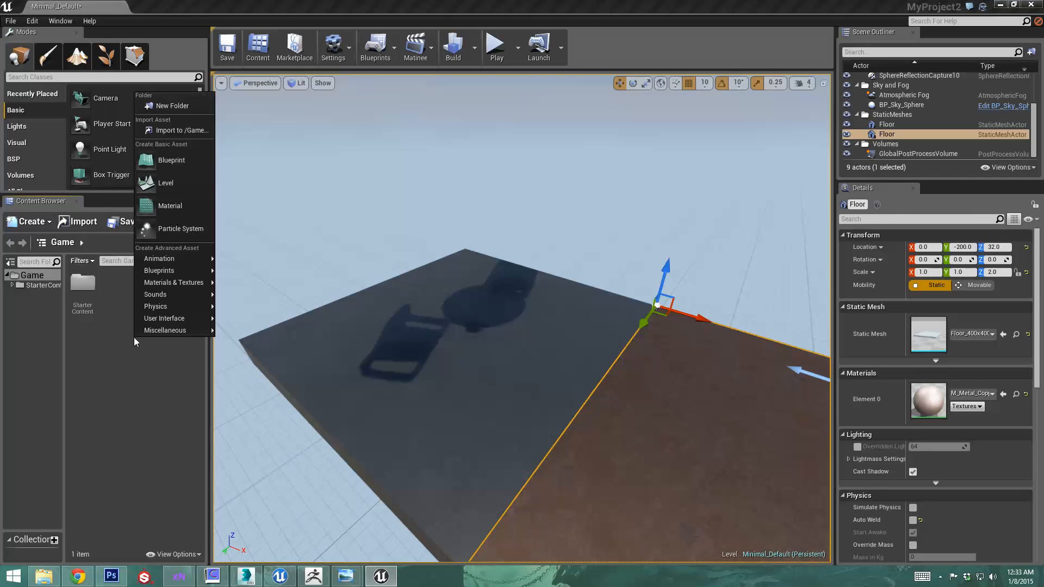
click(168, 130)
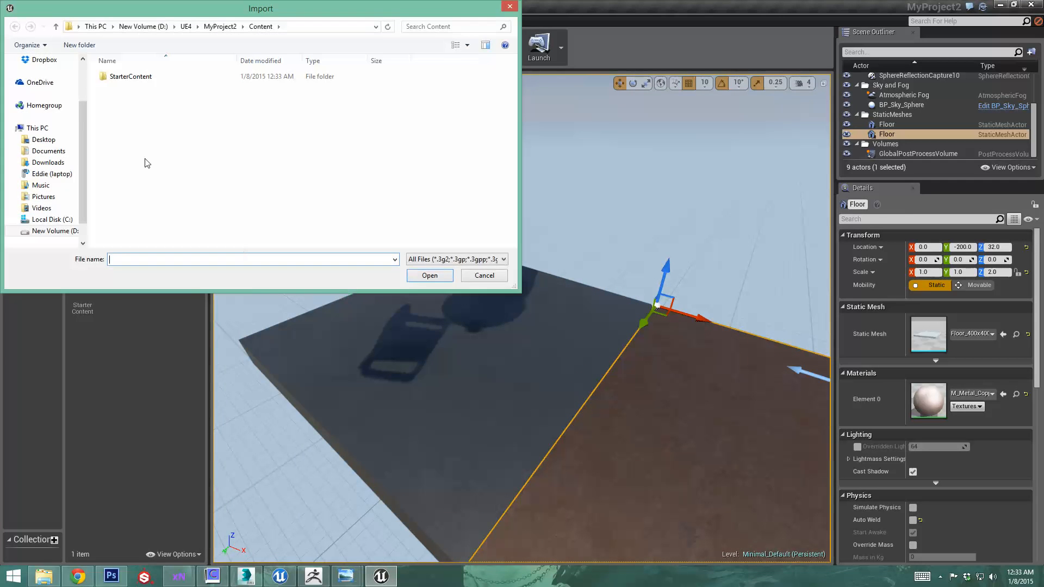
drag(82, 133, 75, 81)
click(52, 80)
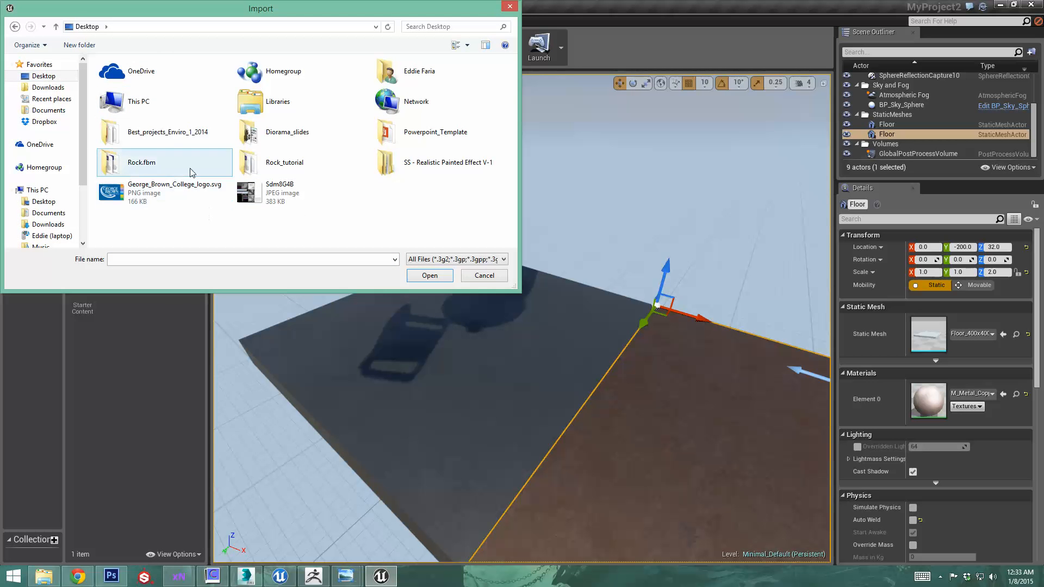
double_click(249, 161)
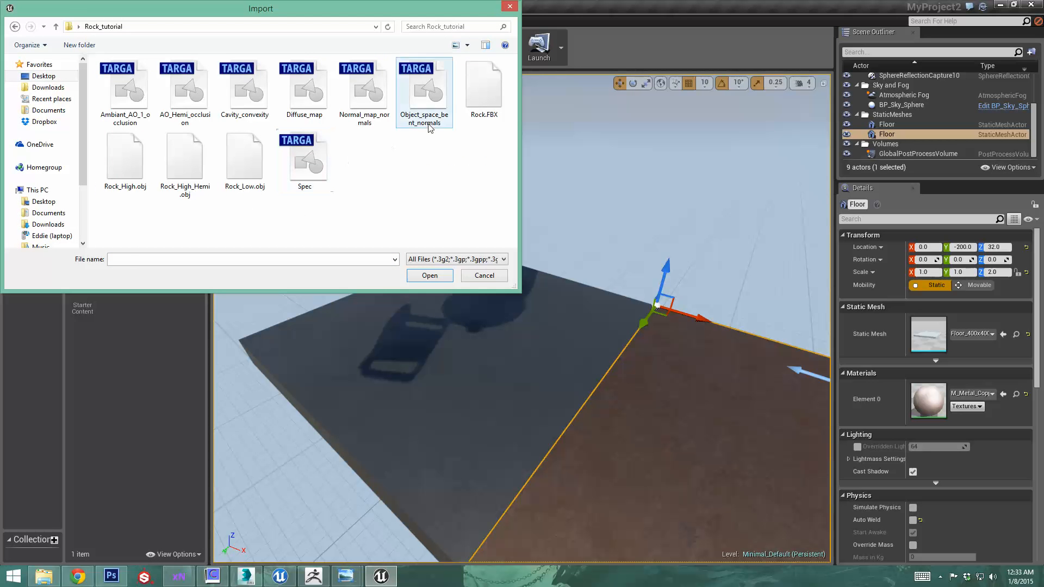
click(477, 99)
click(427, 278)
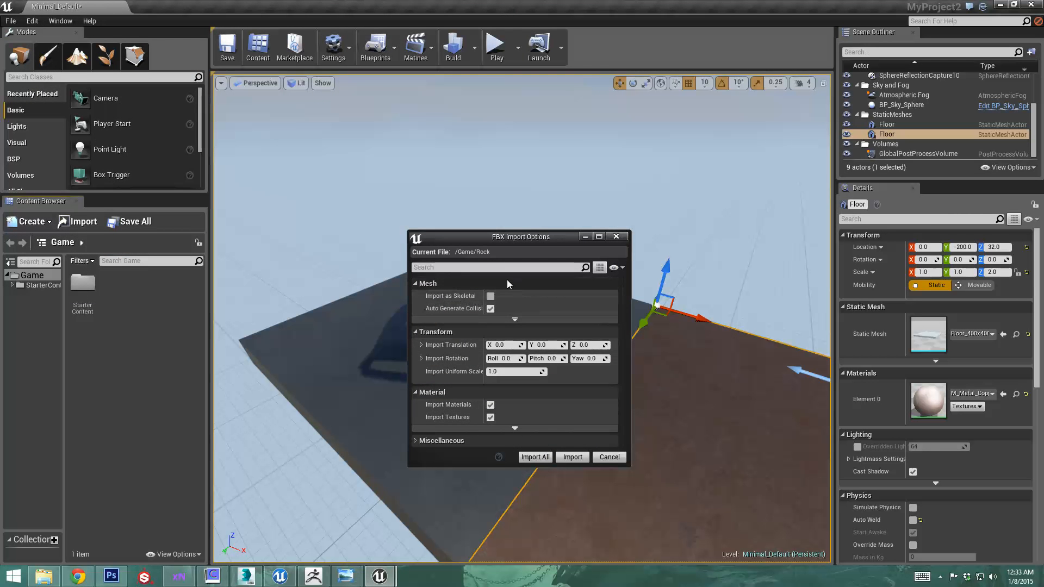
click(571, 457)
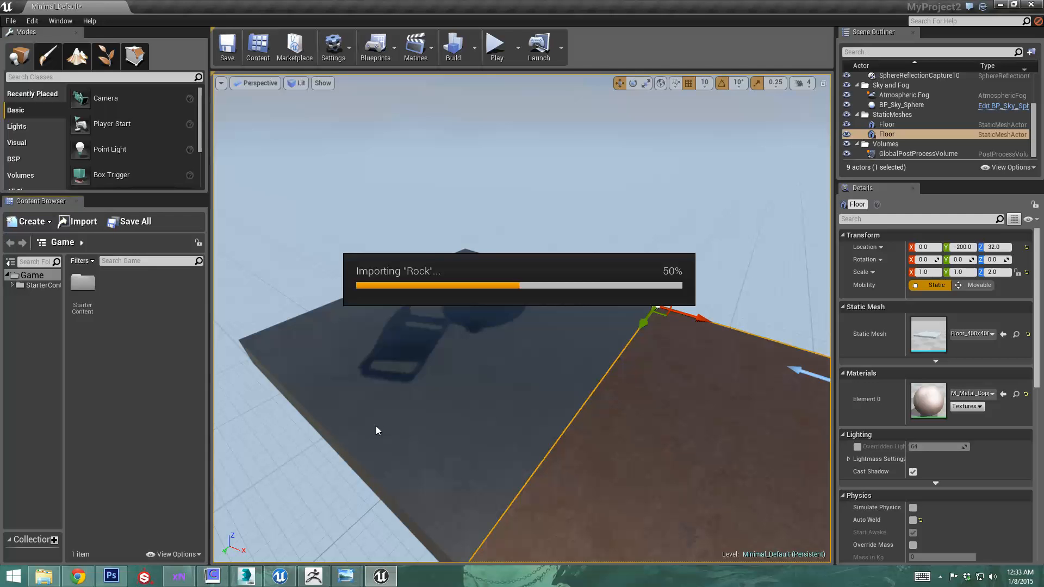
click(155, 383)
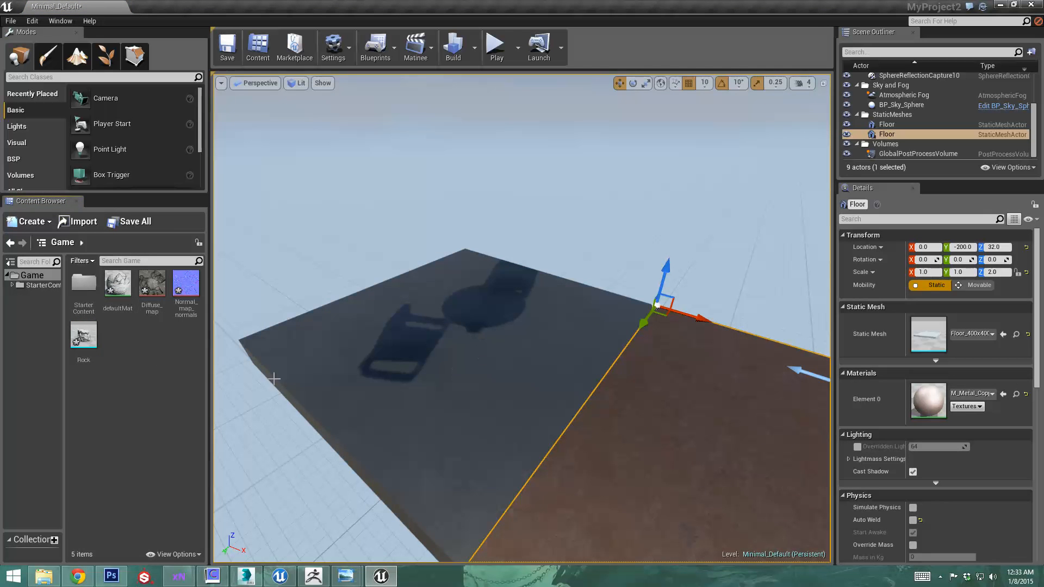
- Place the Rock mesh on the dark grey floor slab at about X -120, Y 10, Z 30, and deselect it
drag(81, 335, 504, 342)
right_drag(504, 342, 549, 307)
click(624, 289)
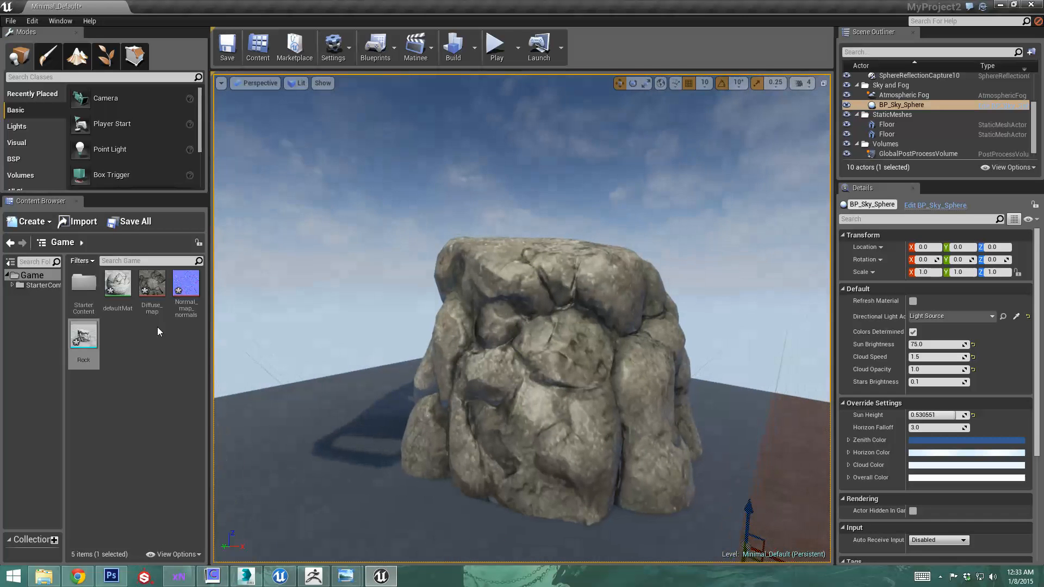
- Import the Spec Targa texture from the Rock_tutorial folder into the Game content folder
right_click(138, 374)
click(104, 387)
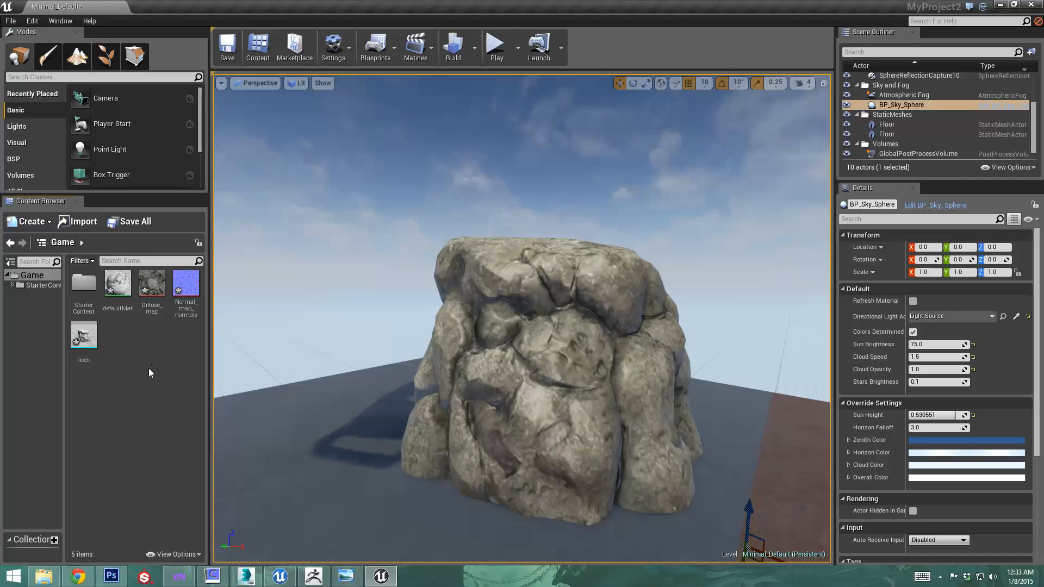
right_click(137, 363)
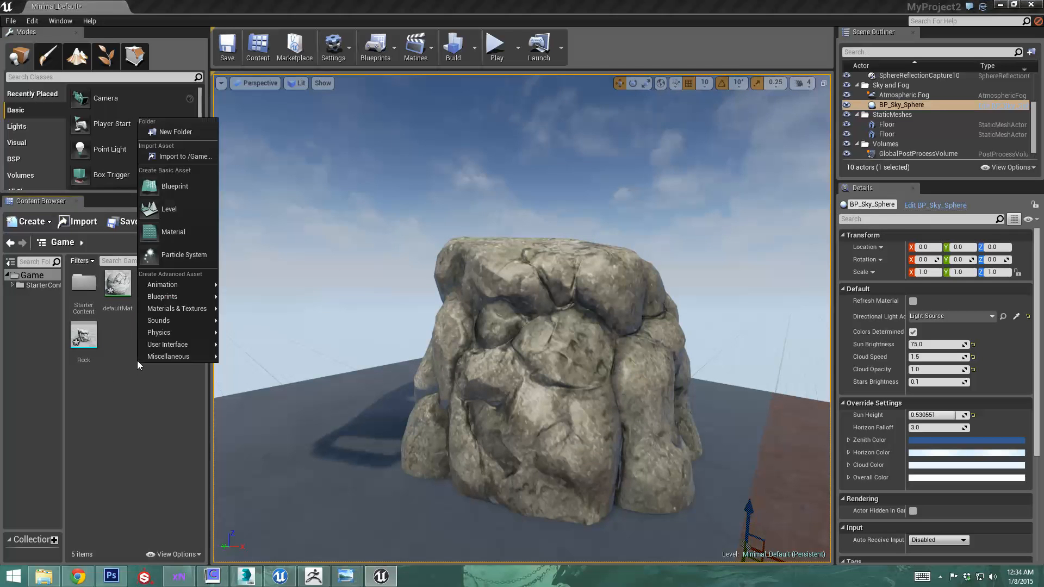
click(175, 138)
click(367, 169)
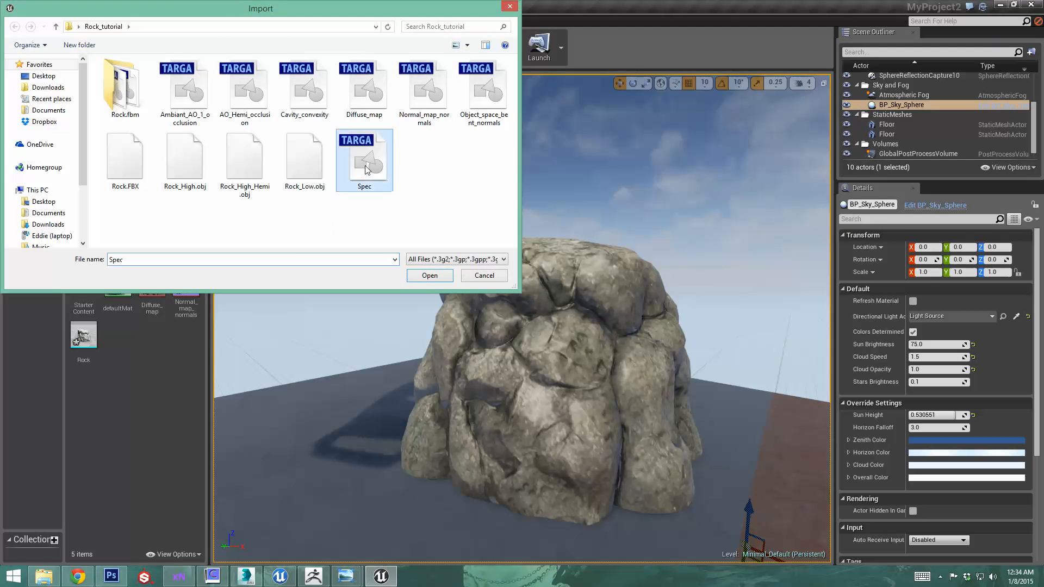
click(429, 275)
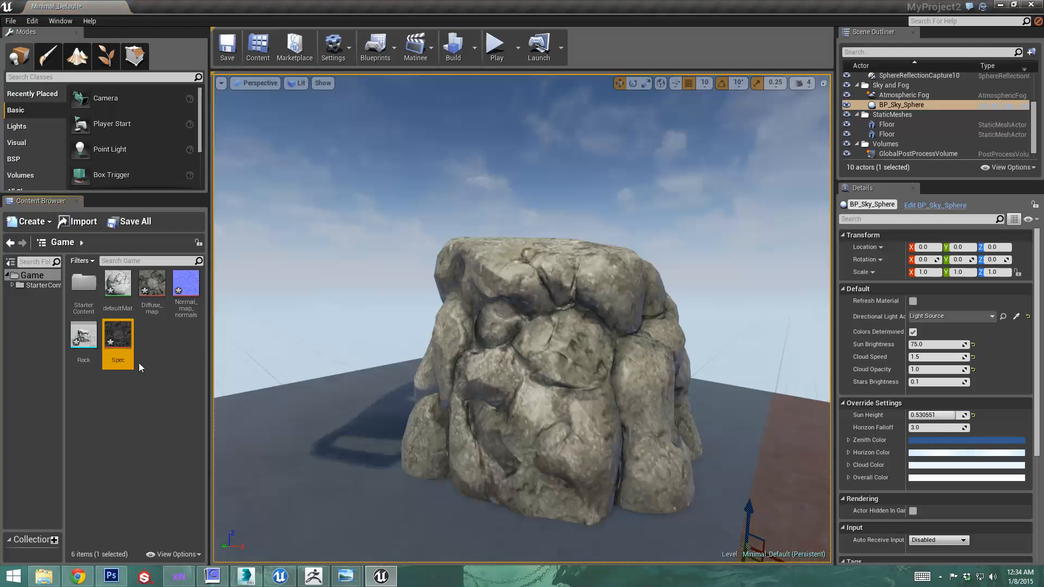
- Open the defaultMat material and arrange its diffuse and normal texture samples in a column left of the material node
double_click(115, 287)
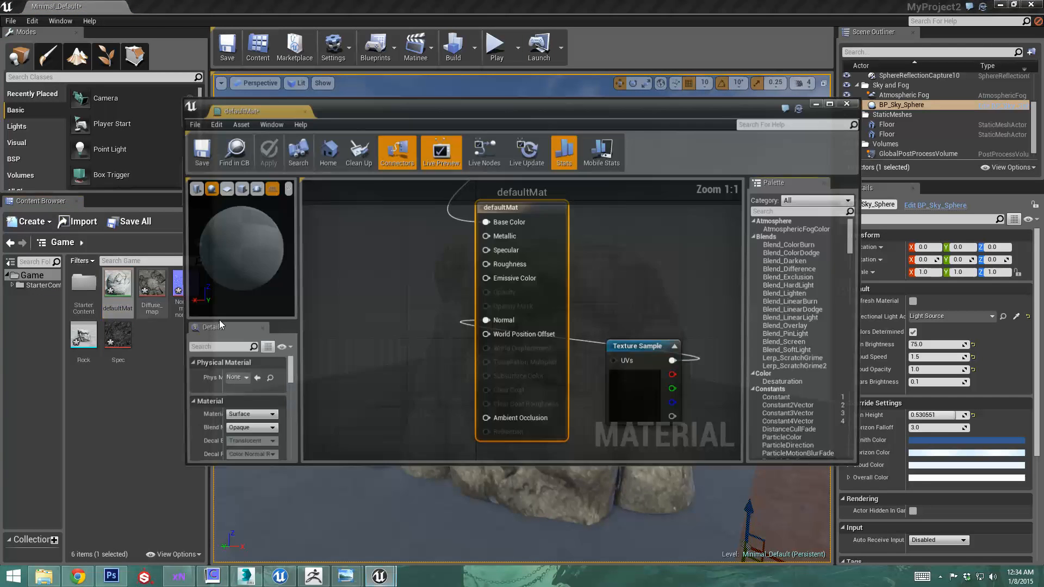
scroll(468, 316, down, 4)
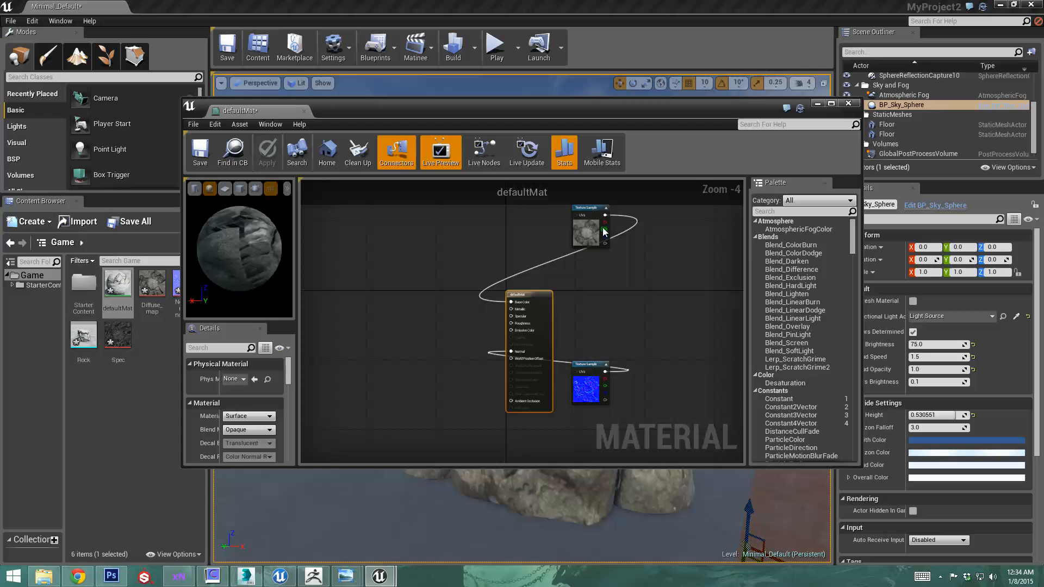
drag(598, 231, 441, 301)
click(589, 396)
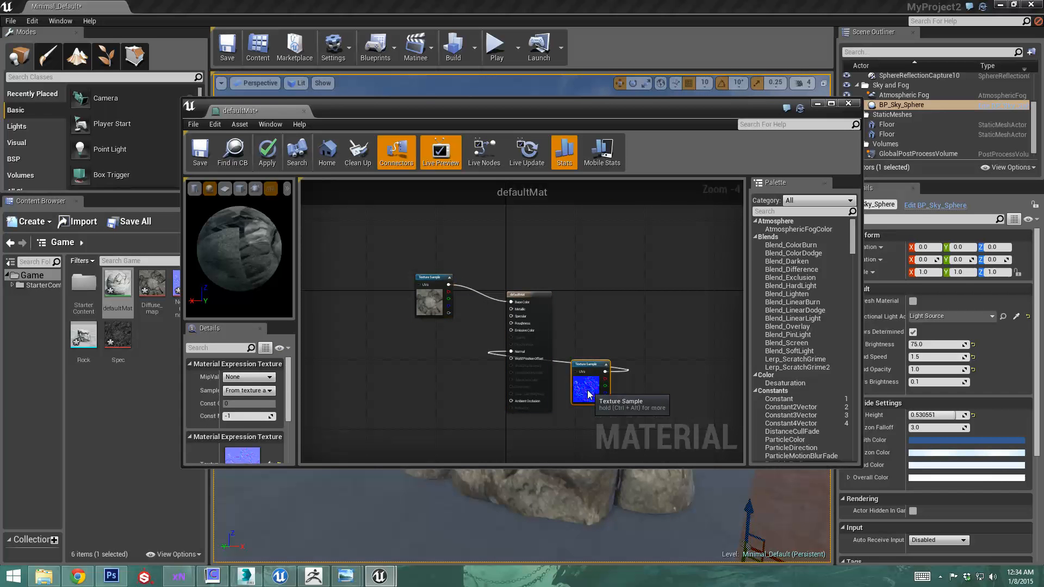
drag(589, 395, 433, 396)
right_drag(433, 397, 467, 370)
- Add the Spec texture to the defaultMat graph, connect it to Specular, apply the material and minimize its editor
click(131, 331)
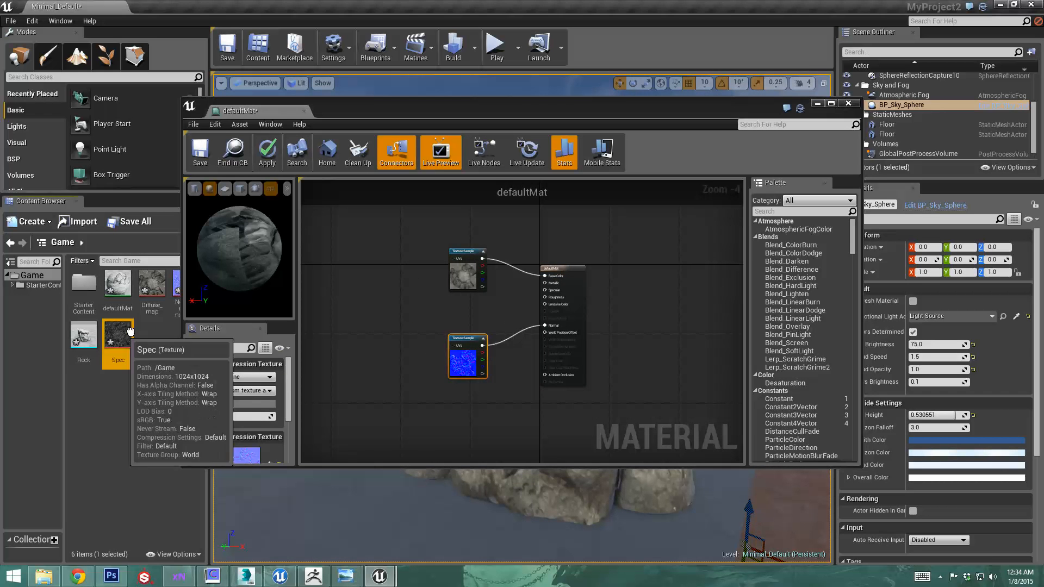
drag(130, 332, 400, 293)
scroll(411, 311, up, 2)
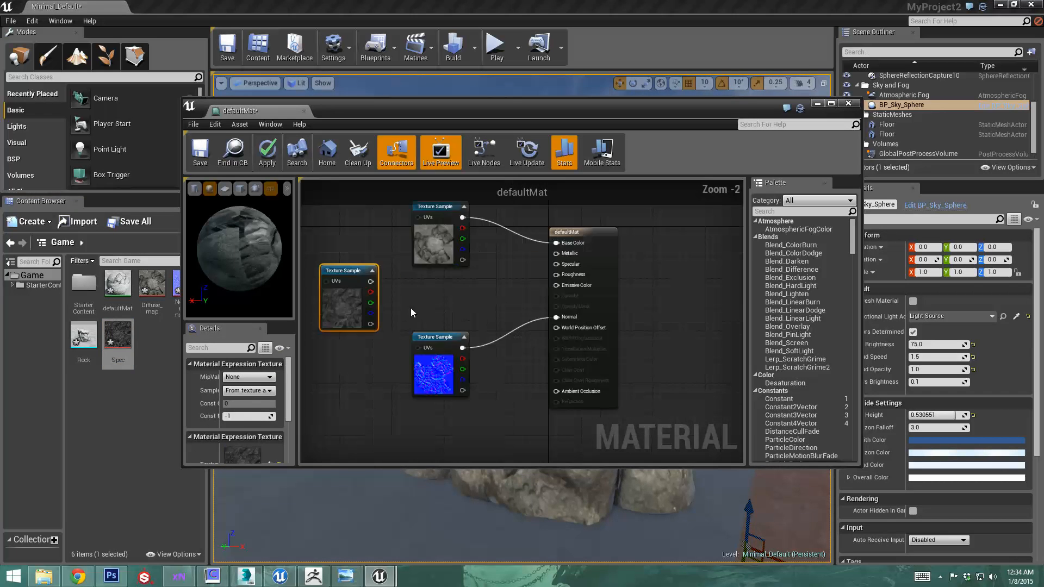
drag(550, 266, 553, 265)
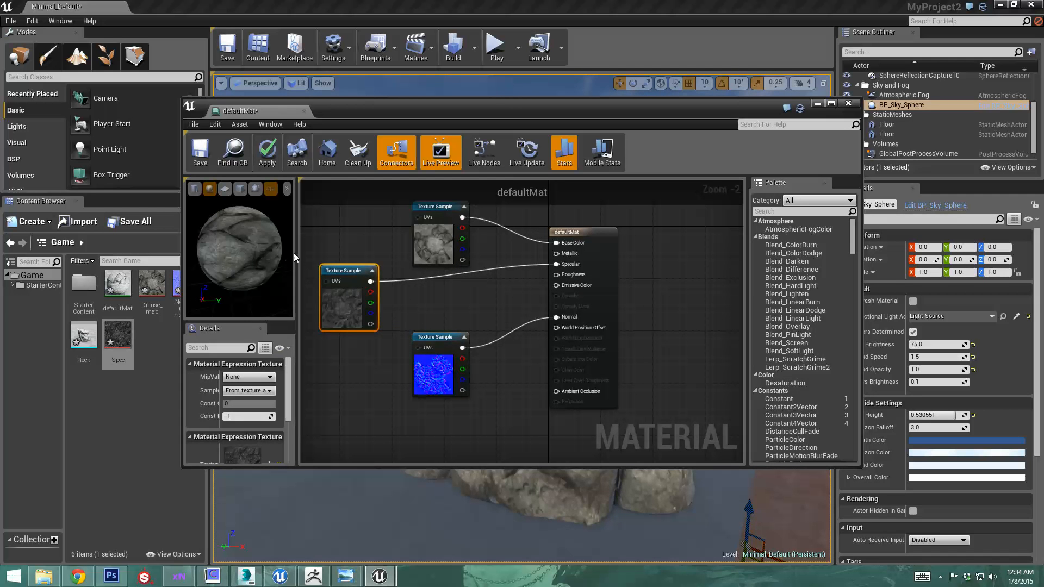
click(266, 153)
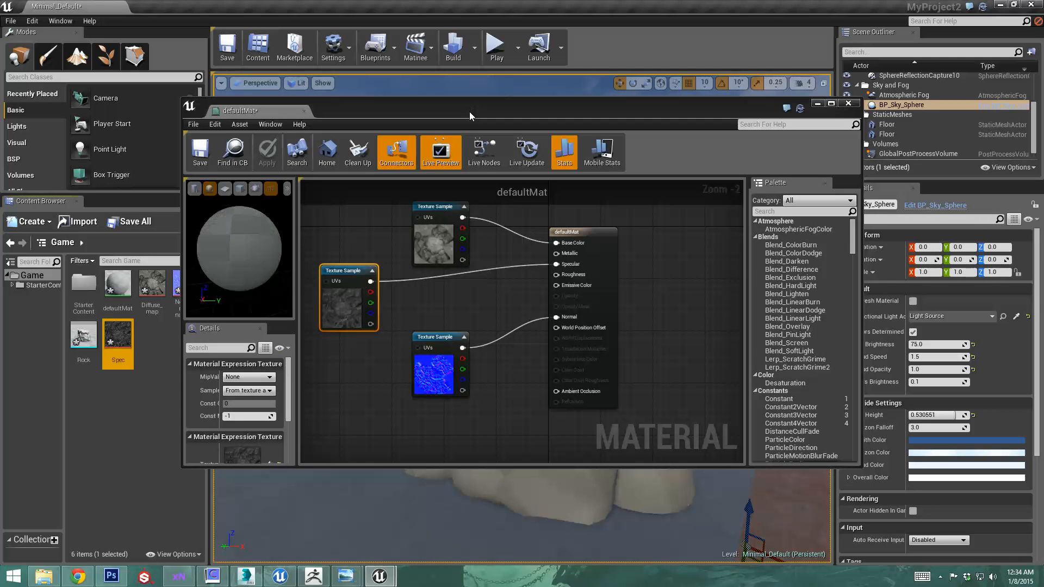
drag(469, 112, 452, 131)
click(801, 123)
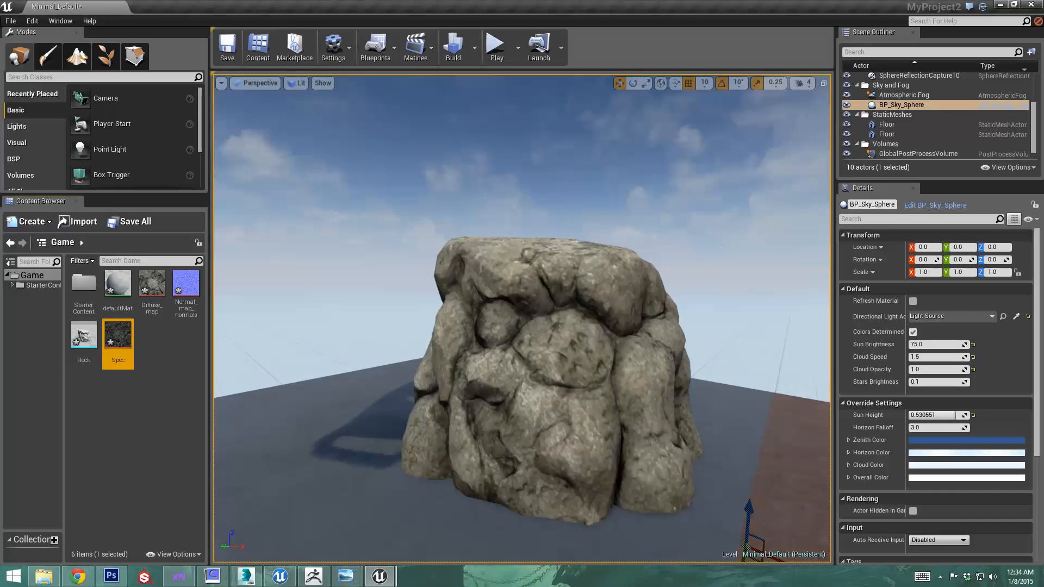
- Rotate the placed rock to -120° about the vertical axis, build the level's lighting and inspect the rock
right_drag(714, 243, 718, 289)
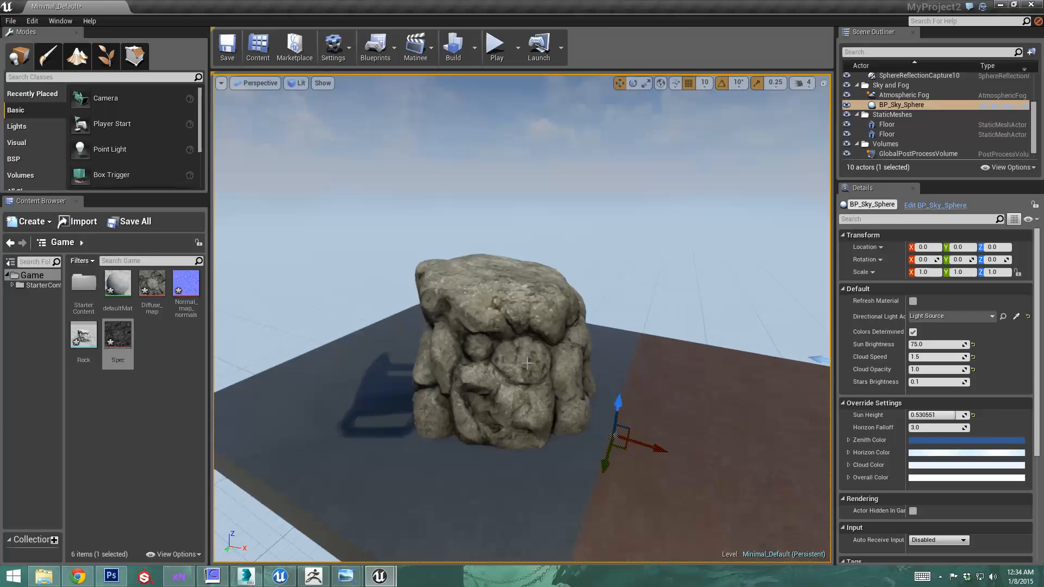
click(534, 395)
key(e)
drag(521, 422, 505, 446)
click(610, 247)
mouse_move(581, 392)
right_down()
mouse_move(566, 397)
mouse_move(584, 392)
mouse_move(576, 396)
right_up()
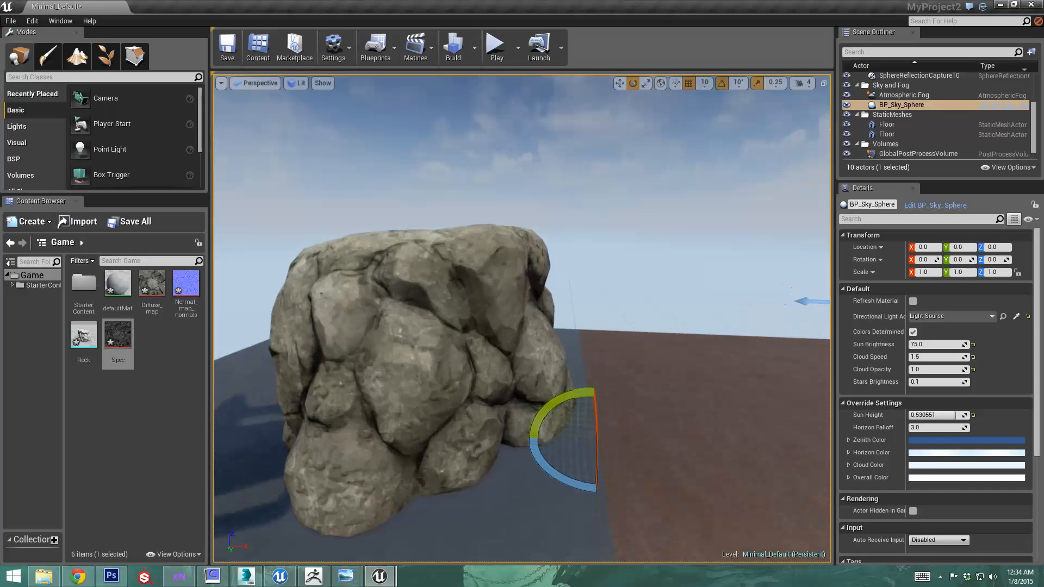
click(454, 49)
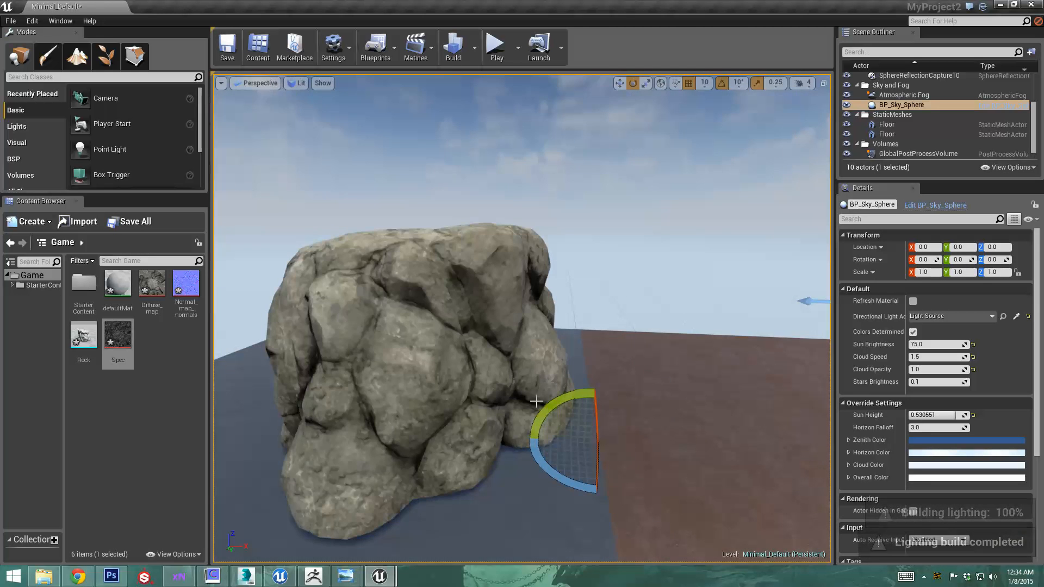
right_drag(648, 369, 485, 394)
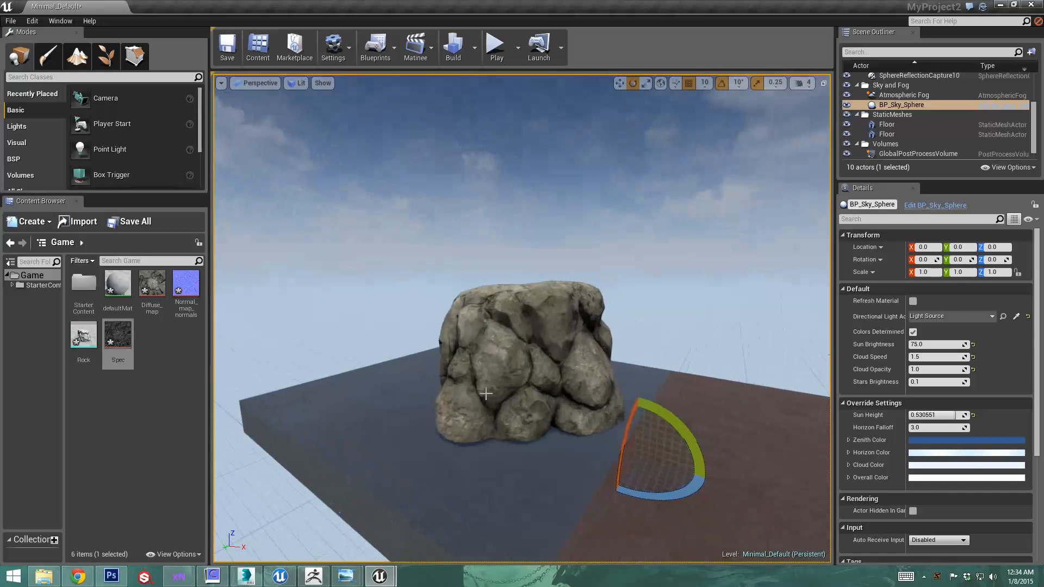
- Set the Rock static mesh's light map resolution to 128, save the mesh and close its editor
click(491, 384)
key(w)
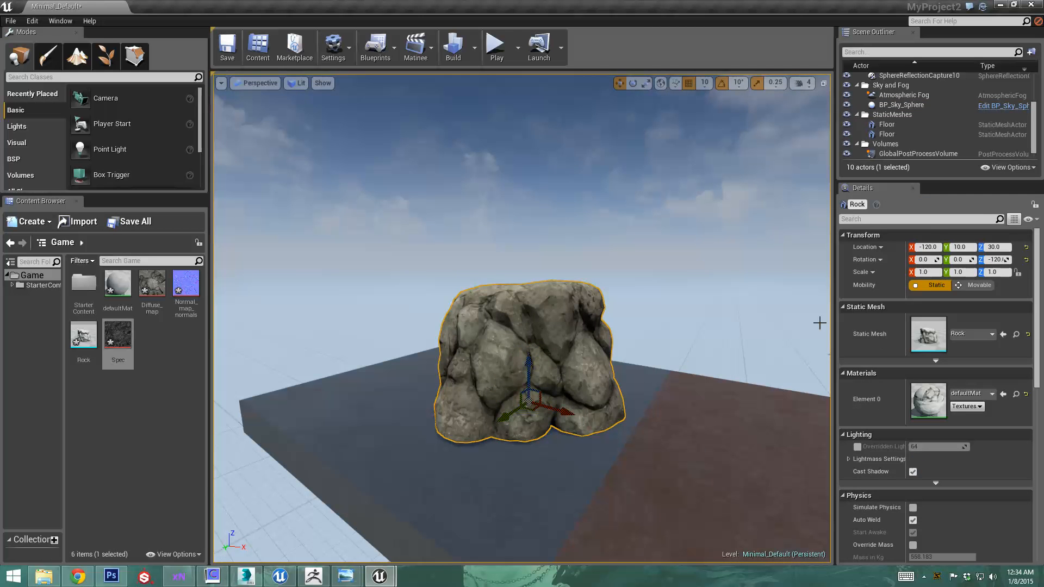
double_click(928, 334)
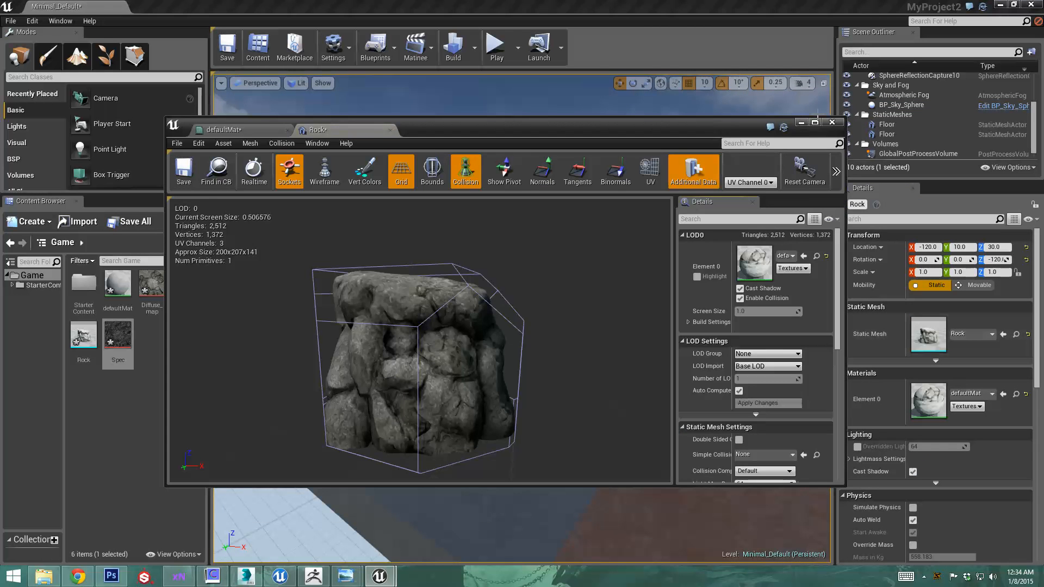
click(836, 123)
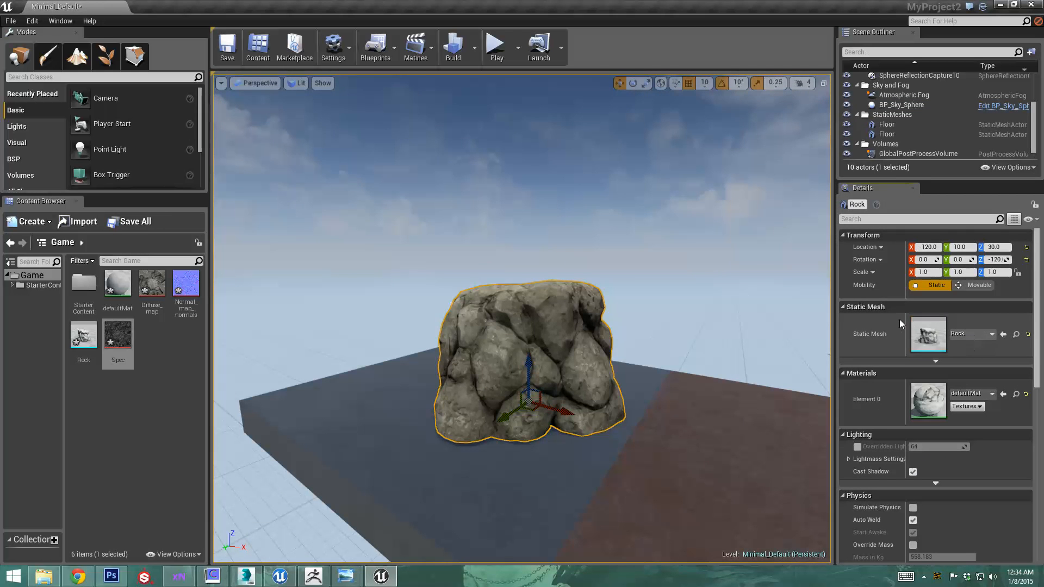
double_click(932, 338)
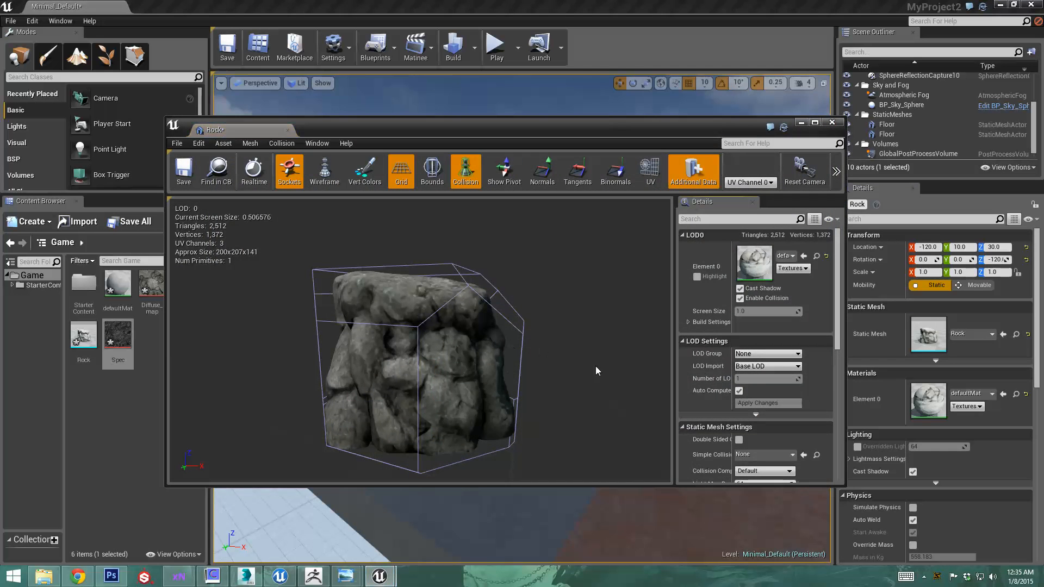
drag(842, 319, 839, 352)
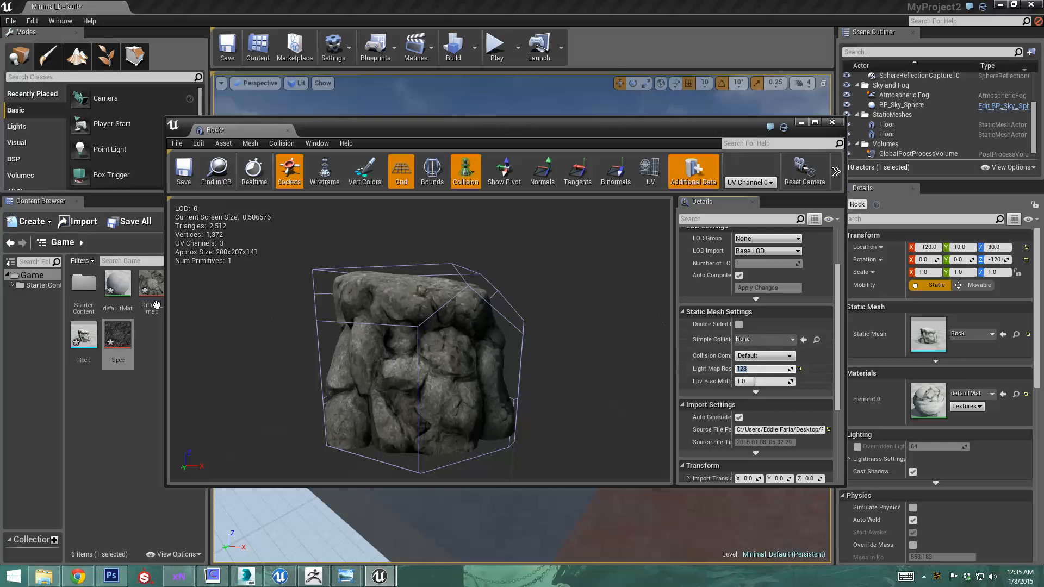
click(184, 184)
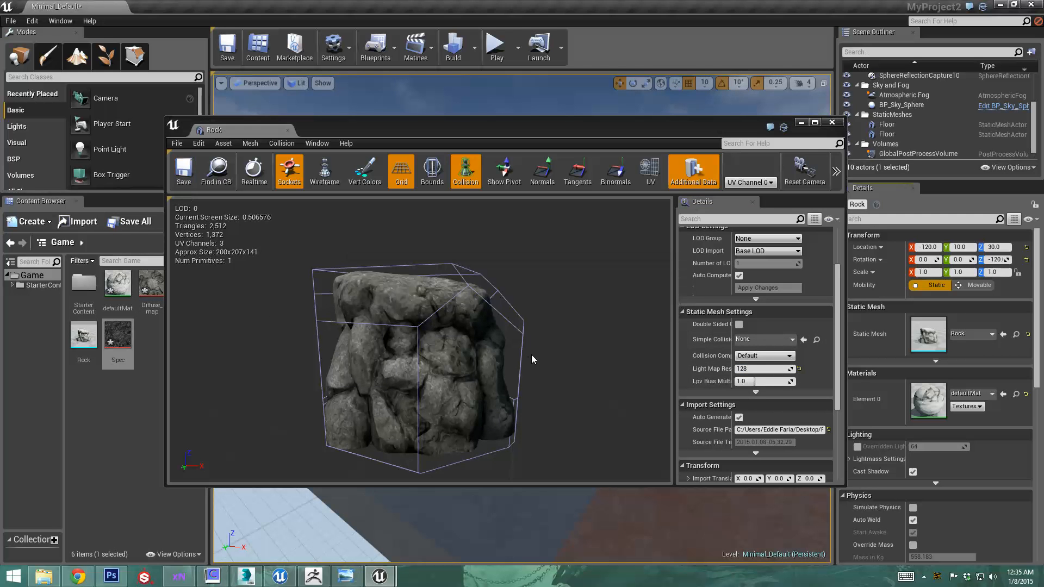
click(830, 123)
- Lower the rock to Z 20 so that it sinks slightly into the floor, and deselect it
mouse_move(622, 287)
right_down()
mouse_move(641, 288)
mouse_move(625, 291)
right_up()
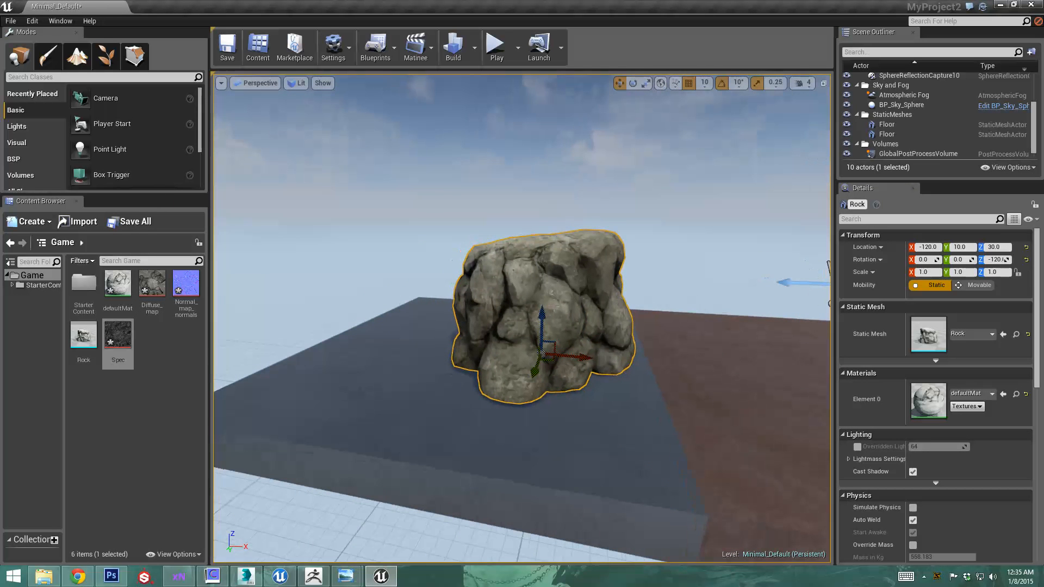
drag(541, 319, 540, 327)
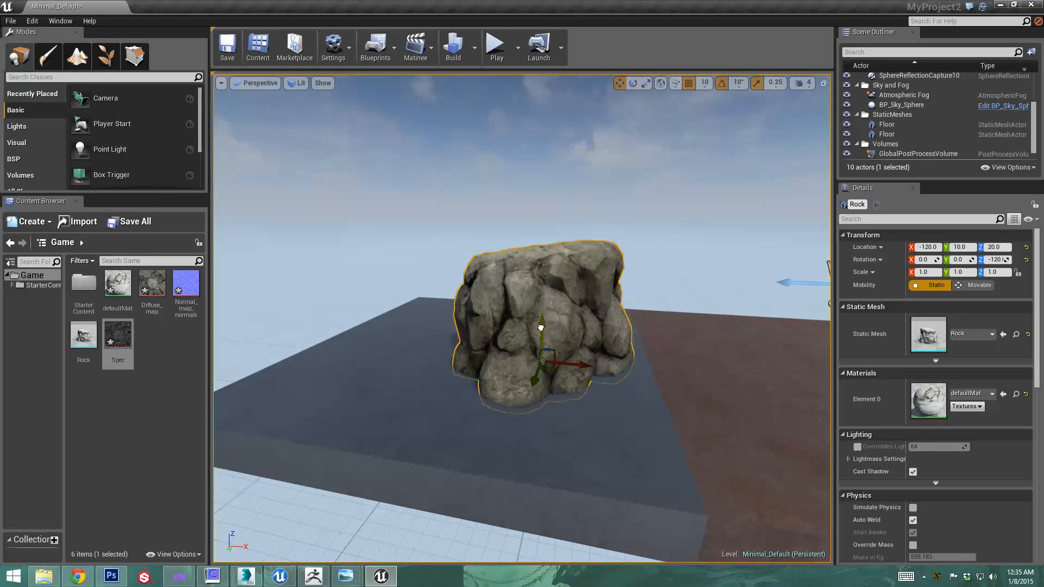
click(666, 237)
right_drag(665, 237, 653, 324)
key(s)
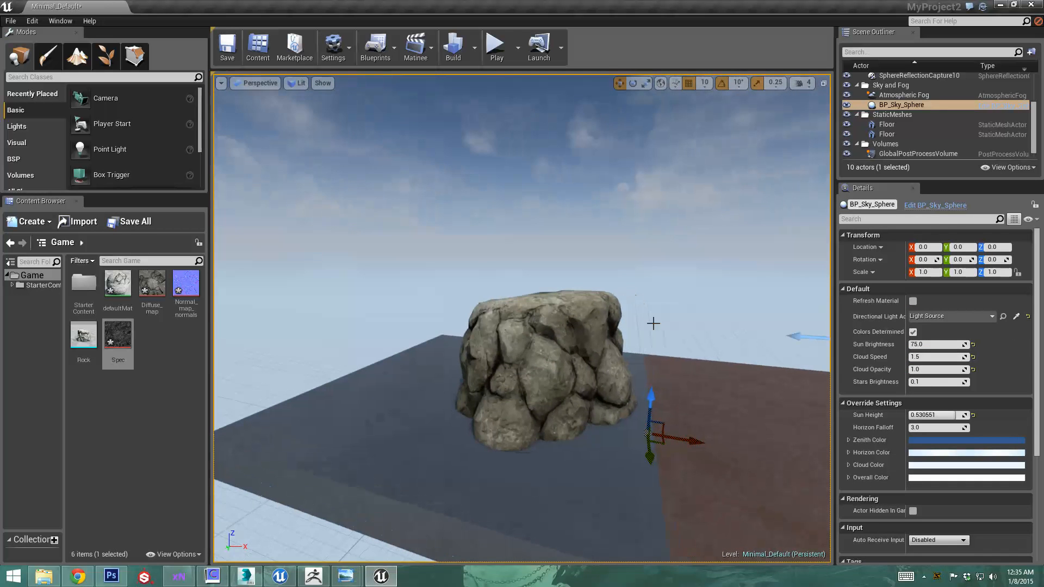
- Rebuild the level's lighting and inspect the rock up close
click(453, 46)
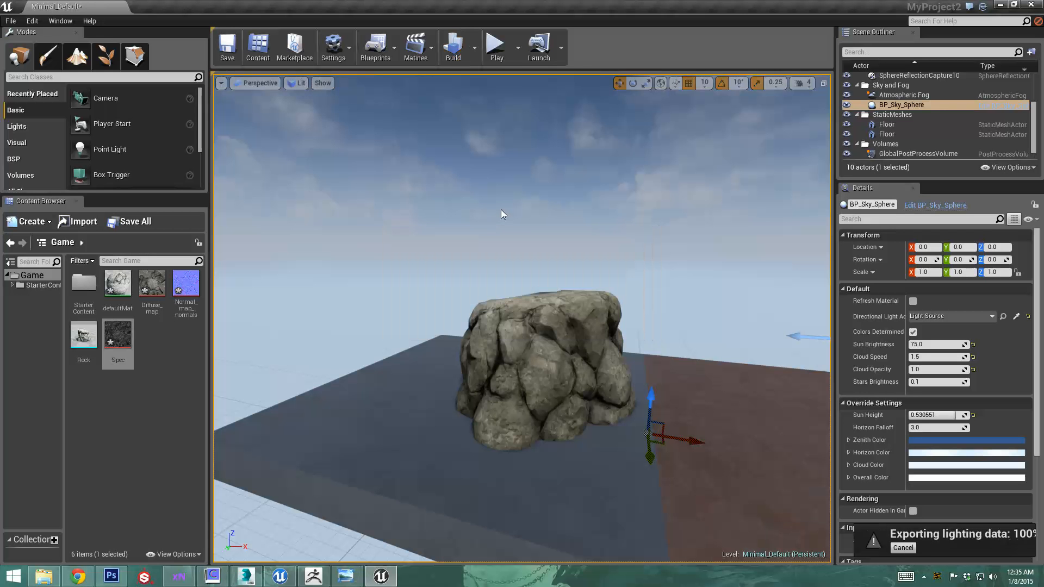
right_drag(501, 210, 505, 263)
right_drag(570, 250, 549, 245)
scroll(522, 318, down, 5)
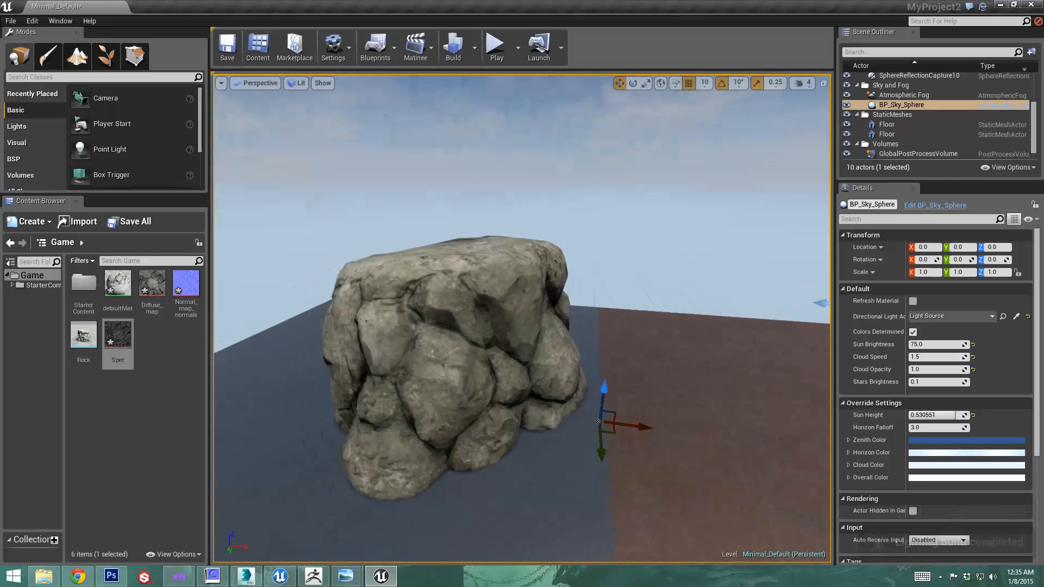
- Place a Sky Light beside the rock at about X -270, Y -150, Z 30 and rebuild the level's lighting
click(490, 308)
click(544, 222)
right_drag(543, 223, 663, 237)
mouse_move(543, 318)
right_down()
mouse_move(669, 321)
mouse_move(544, 307)
right_up()
key(w)
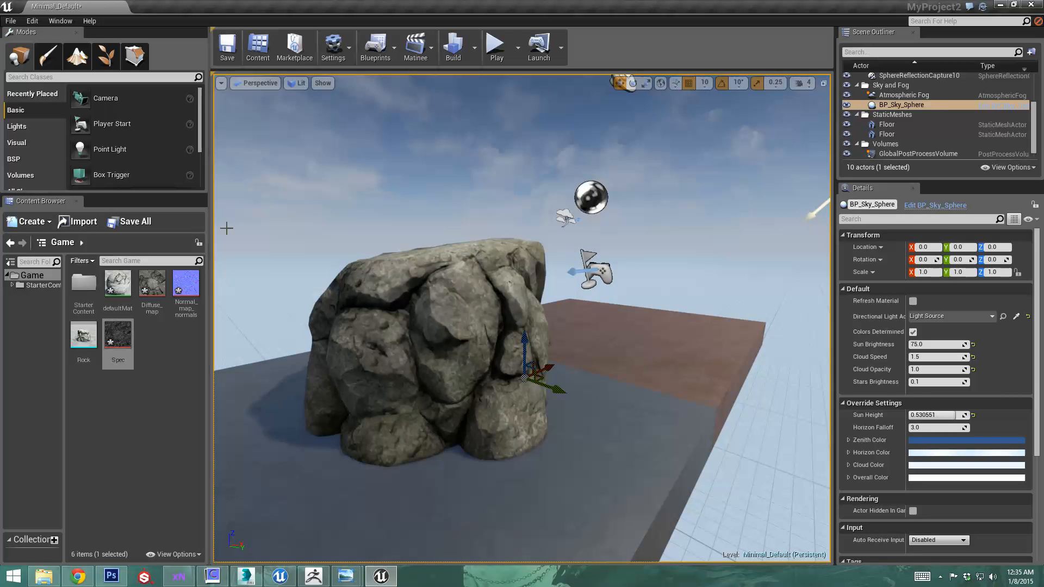
key(a)
scroll(201, 132, down, 3)
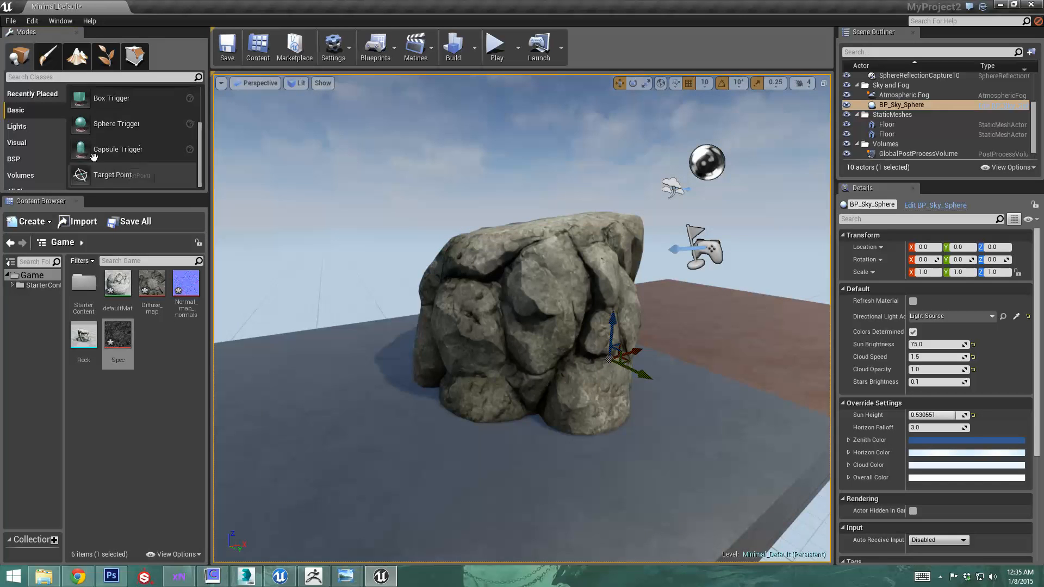
click(25, 123)
drag(125, 175, 338, 334)
key(s)
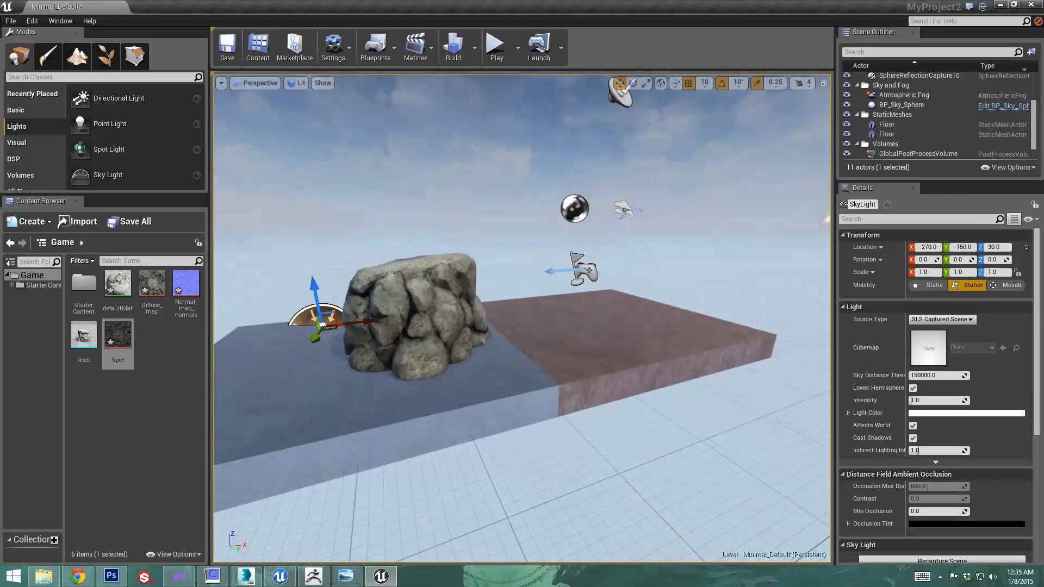
click(453, 47)
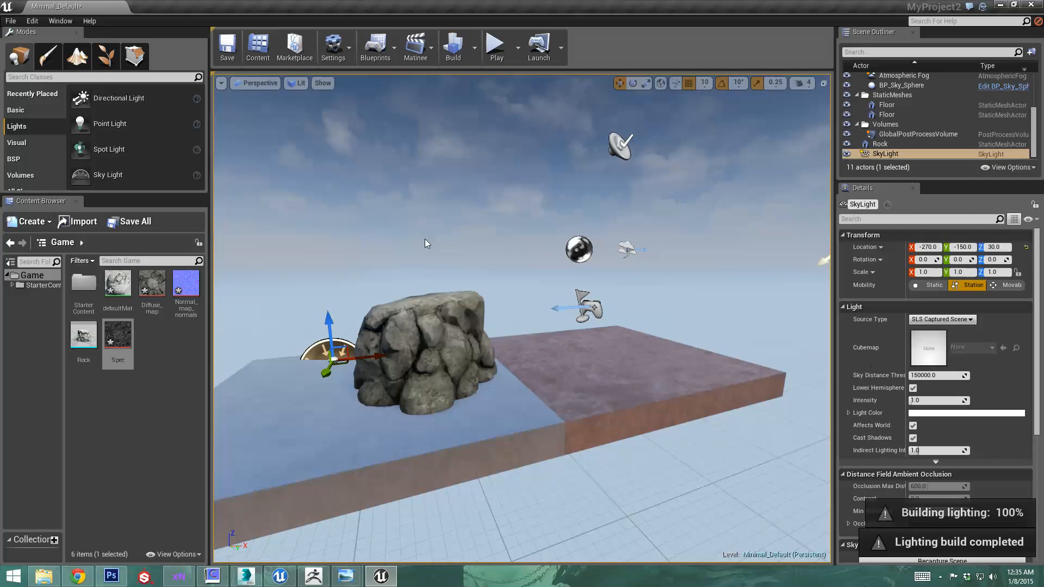
- Examine the rock from several sides and distances under the sky light
key(a)
right_drag(422, 237, 693, 265)
key(a)
key(s)
key(a)
key(w)
right_drag(474, 238, 478, 237)
key(s)
right_drag(606, 153, 961, 119)
key(a)
key(a)
key(s)
key(d)
key(w)
key(w)
right_drag(509, 287, 511, 326)
- Duplicate the rock, move the copy to about X -40, Y -40 and rotate it to 160° about the vertical axis
click(510, 287)
right_drag(510, 287, 401, 318)
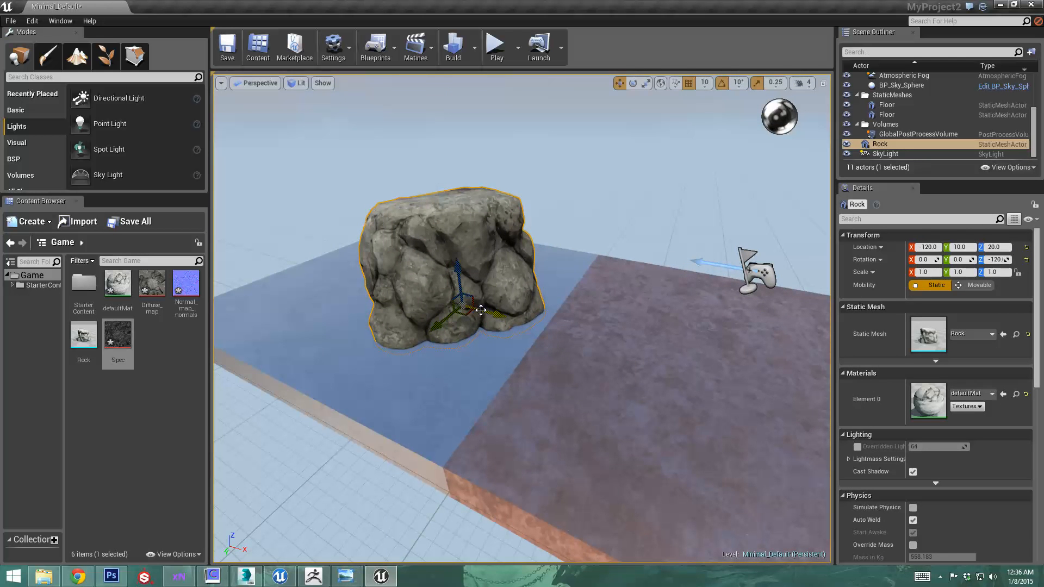
key(ctrl+w)
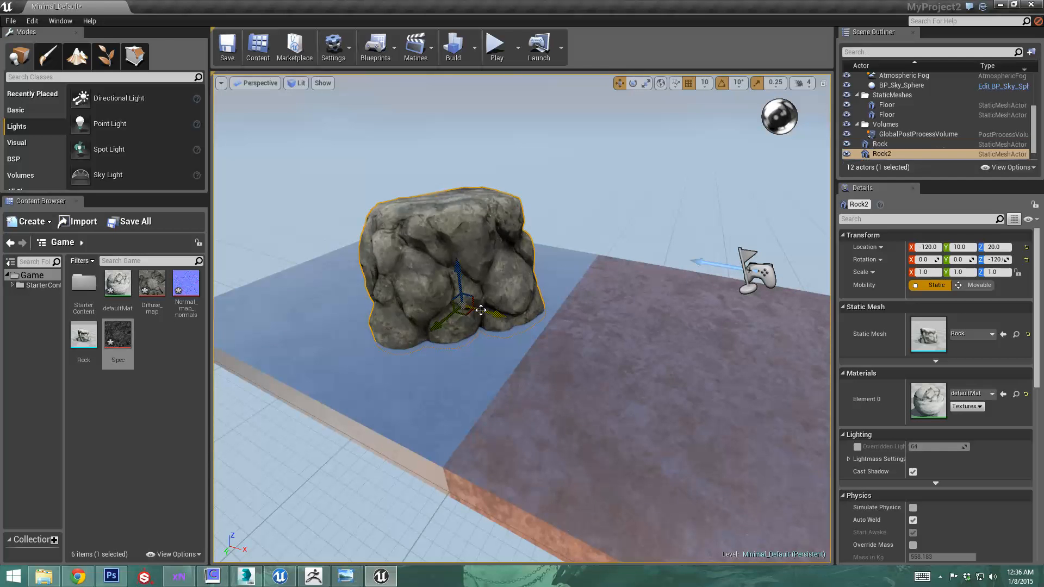
drag(481, 310, 411, 307)
key(e)
key(w)
click(411, 306)
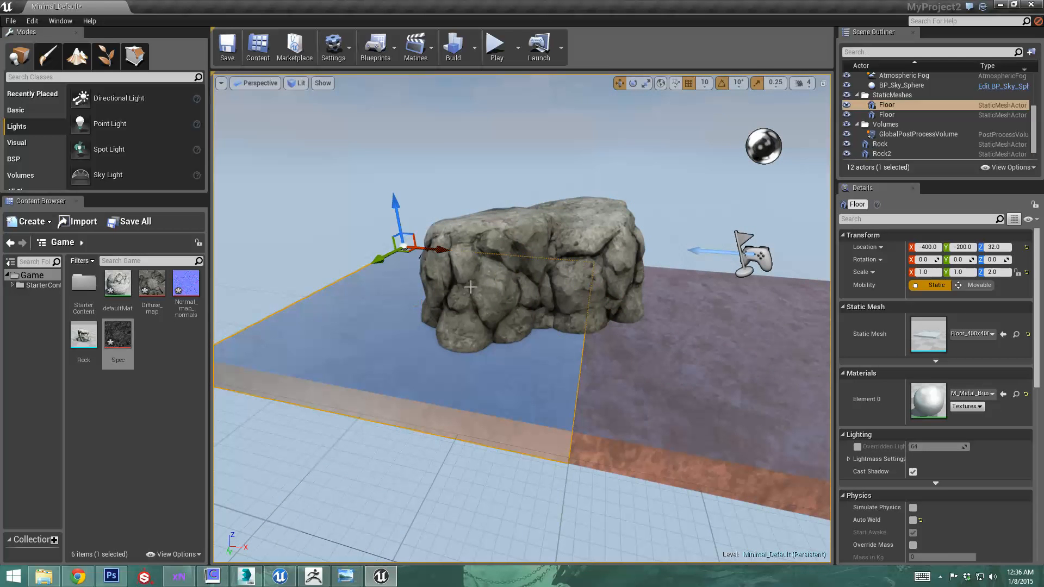
- Place another copy of the original rock at about X -210, Y -10, rotated to -50° about the vertical axis, and deselect it
click(477, 261)
alt+drag(516, 316, 443, 285)
right_drag(498, 382, 489, 405)
key(e)
drag(462, 447, 576, 449)
key(w)
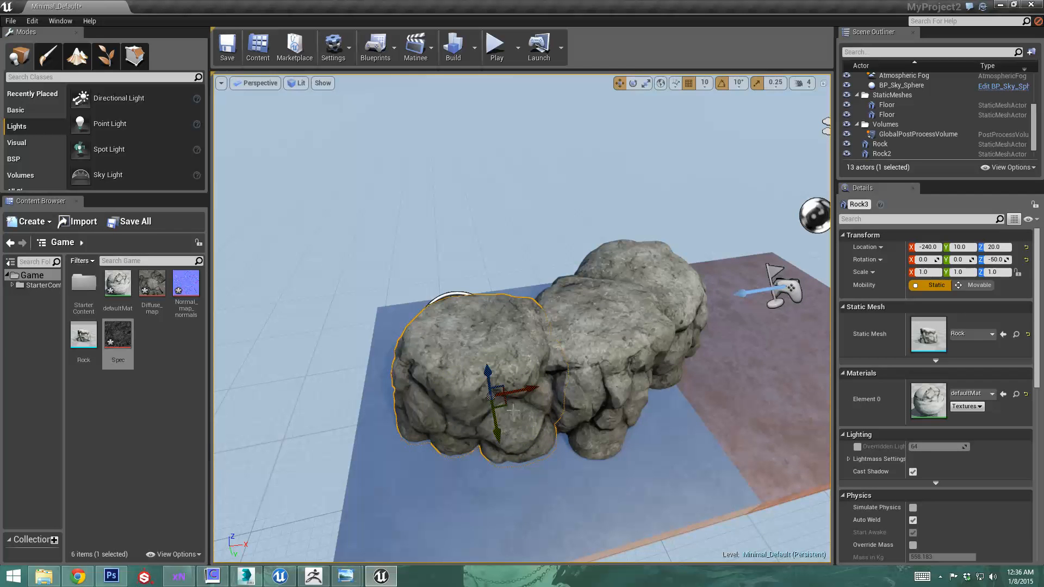
drag(509, 405, 515, 401)
scroll(516, 401, up, 6)
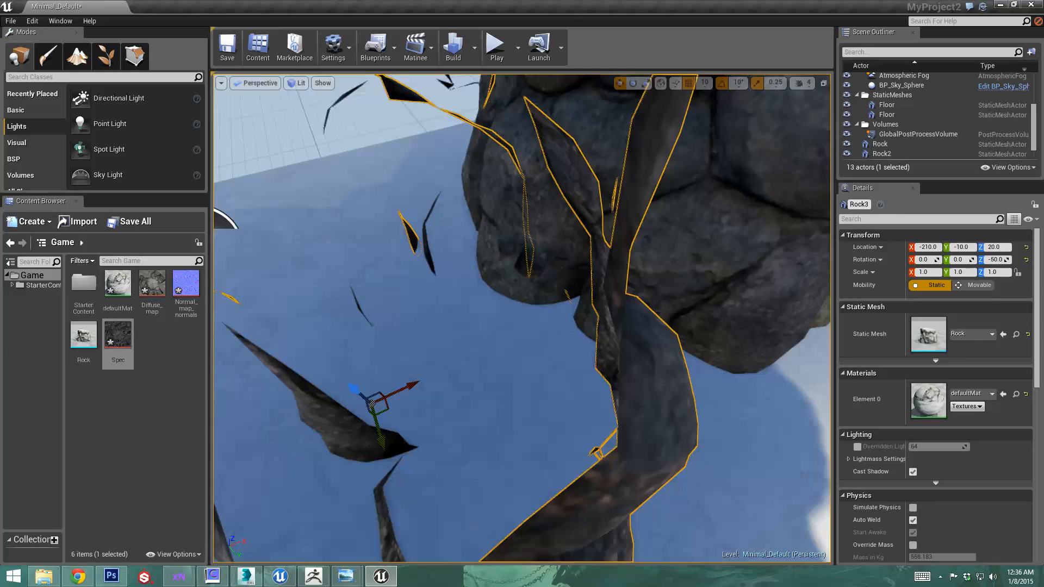
right_drag(516, 401, 500, 360)
click(500, 272)
right_drag(500, 272, 478, 277)
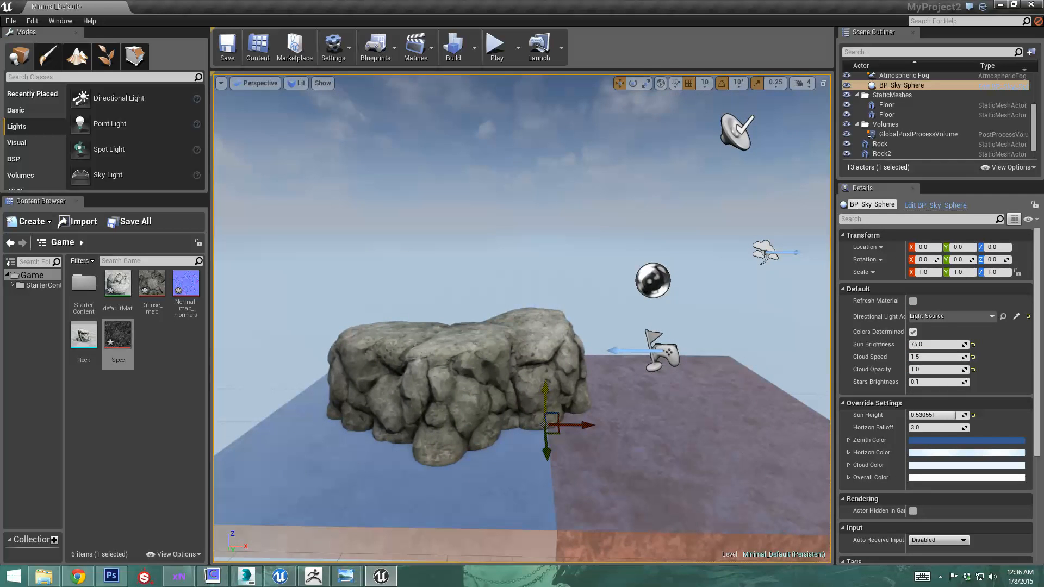
- Stack a copy of the second rock on top of the group at about X -140, Y -80, Z 110, rotated to about 100° vertically
click(546, 358)
scroll(510, 422, up, 4)
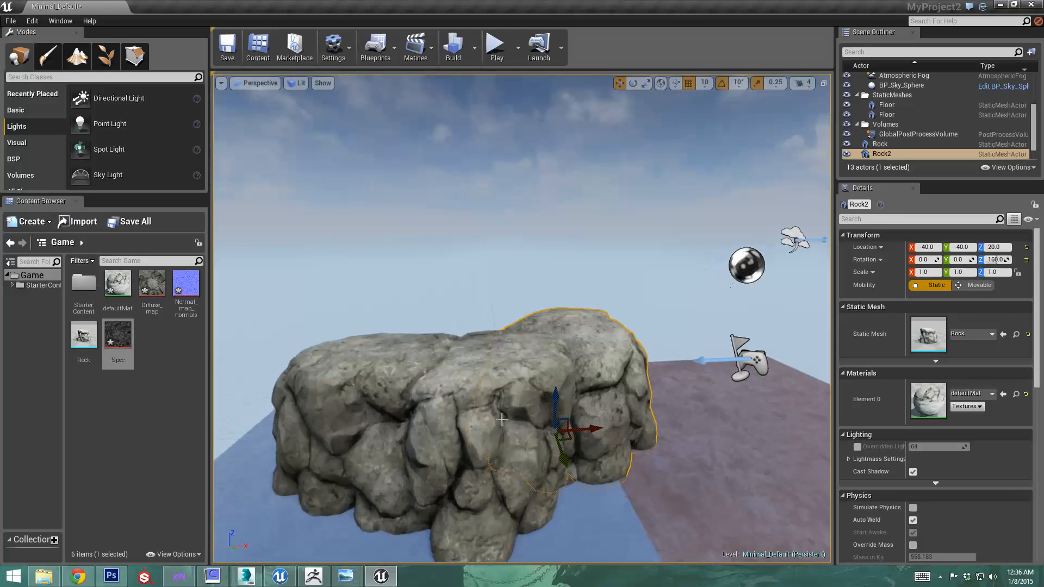
alt+drag(555, 421, 466, 408)
drag(463, 359, 465, 335)
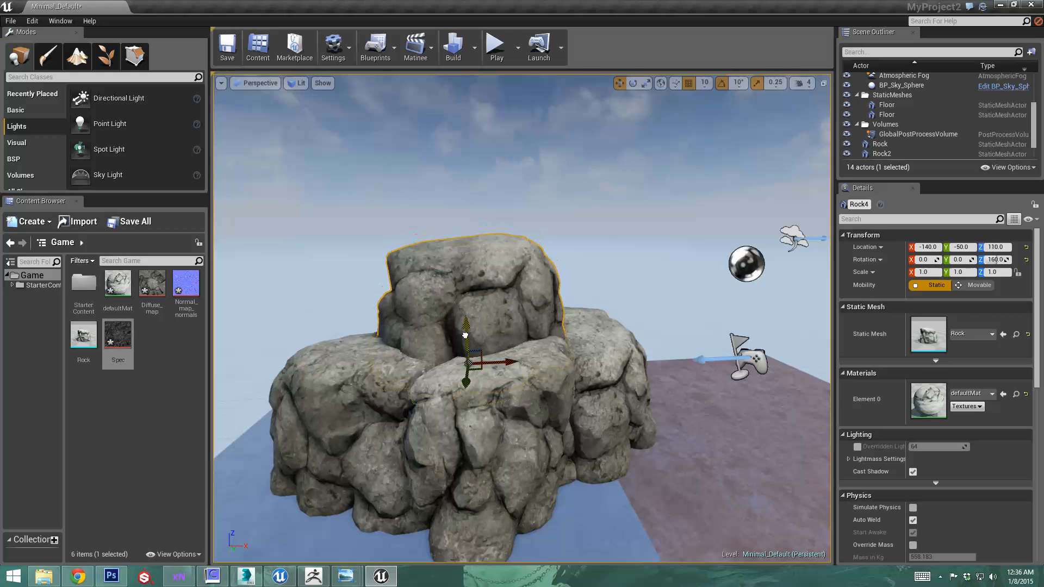
scroll(465, 334, down, 10)
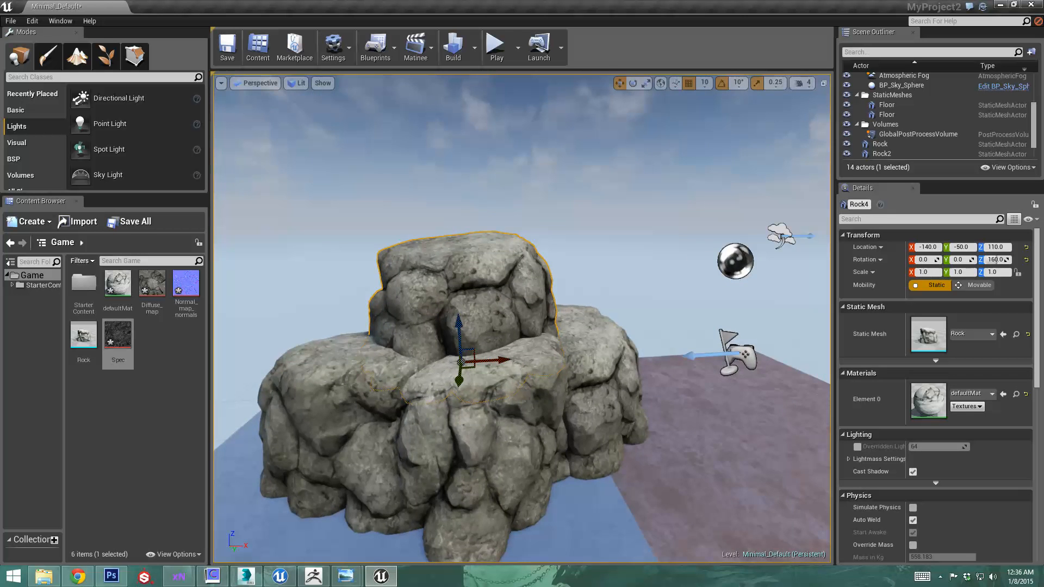
scroll(489, 342, down, 1)
drag(516, 342, 522, 329)
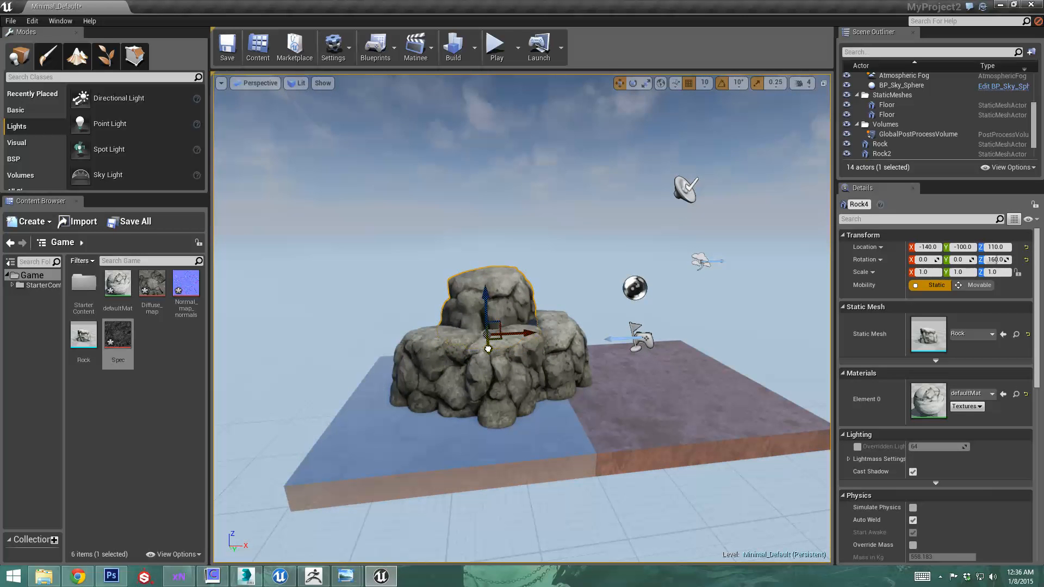
key(e)
drag(462, 356, 489, 351)
key(w)
- Rebuild the level's lighting, deselect the top rock and inspect the rock formation from close and afar
click(453, 46)
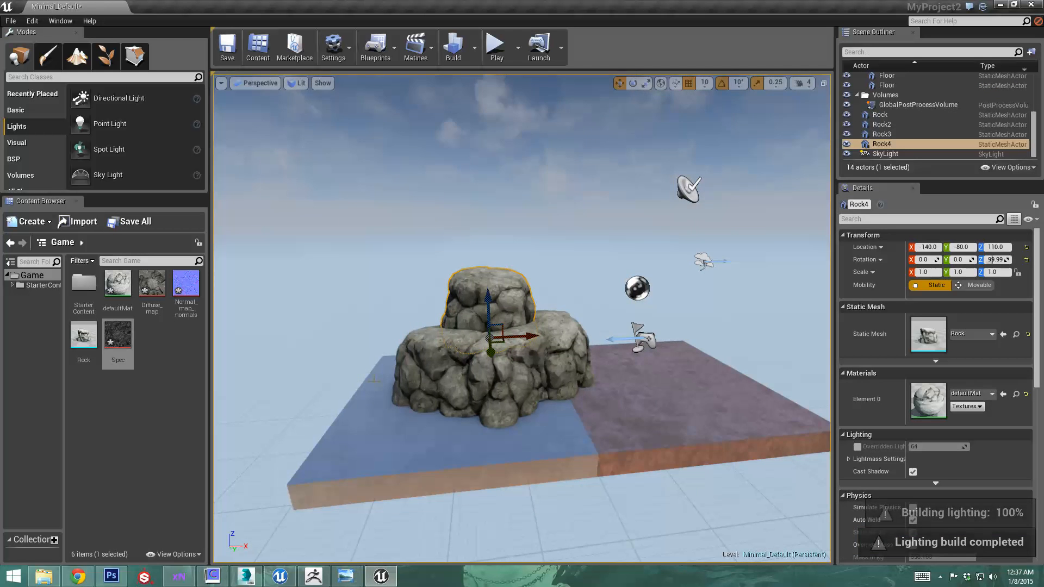
right_drag(449, 396, 358, 330)
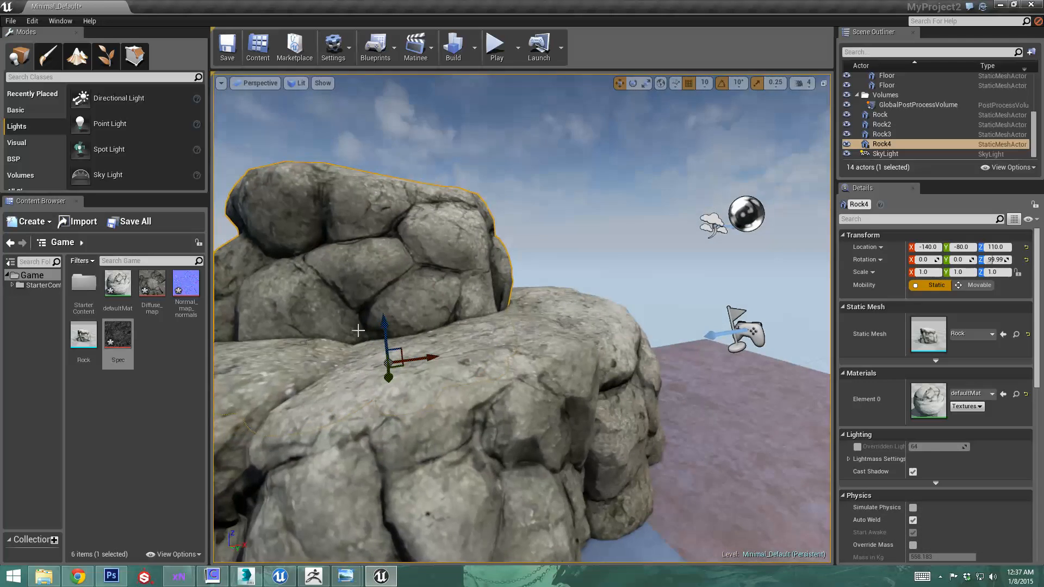
mouse_move(400, 389)
right_down()
mouse_move(489, 386)
mouse_move(400, 390)
right_up()
right_drag(398, 474, 531, 399)
click(599, 279)
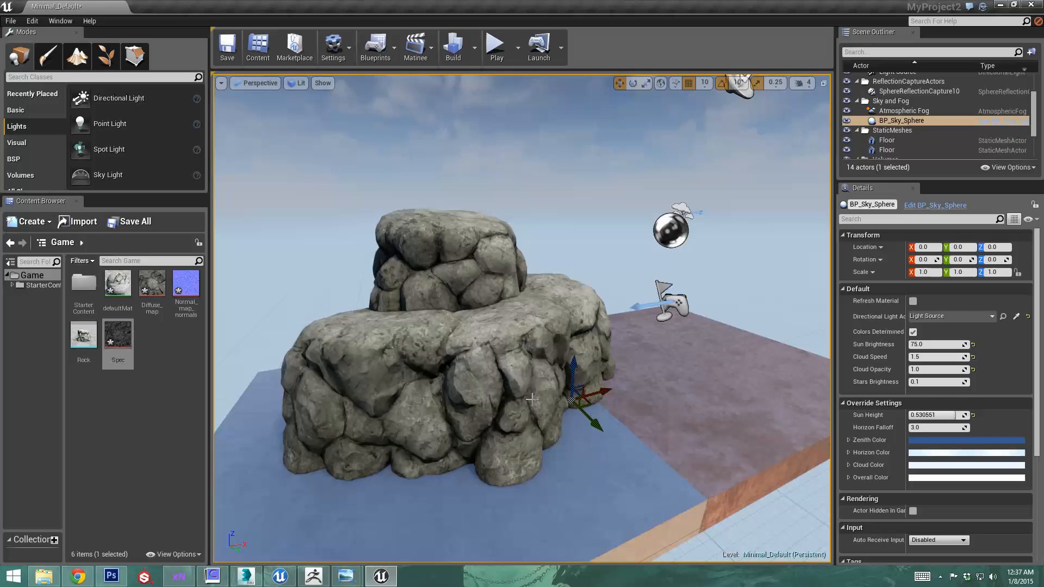
right_drag(530, 413, 530, 413)
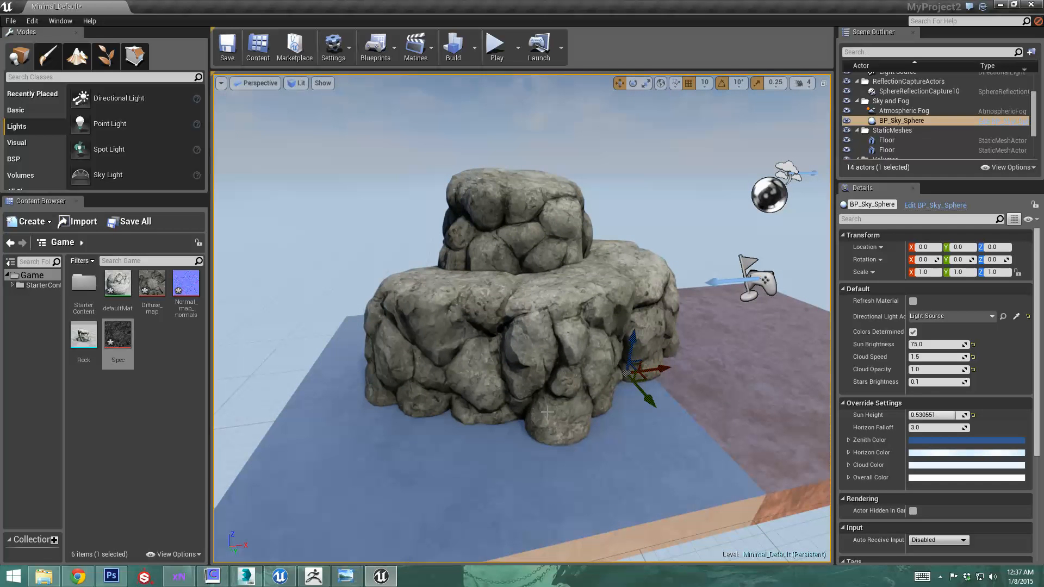
- Switch to Photoshop, hide the Spec group and compare the diffuse texture with the AO group's Layer 1 off and on
click(246, 575)
click(111, 576)
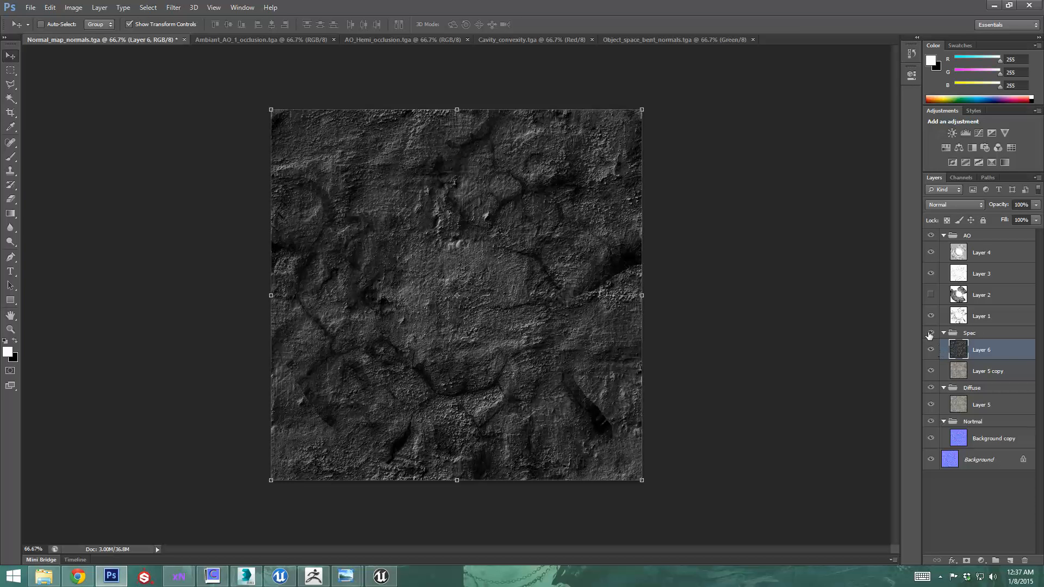
click(930, 333)
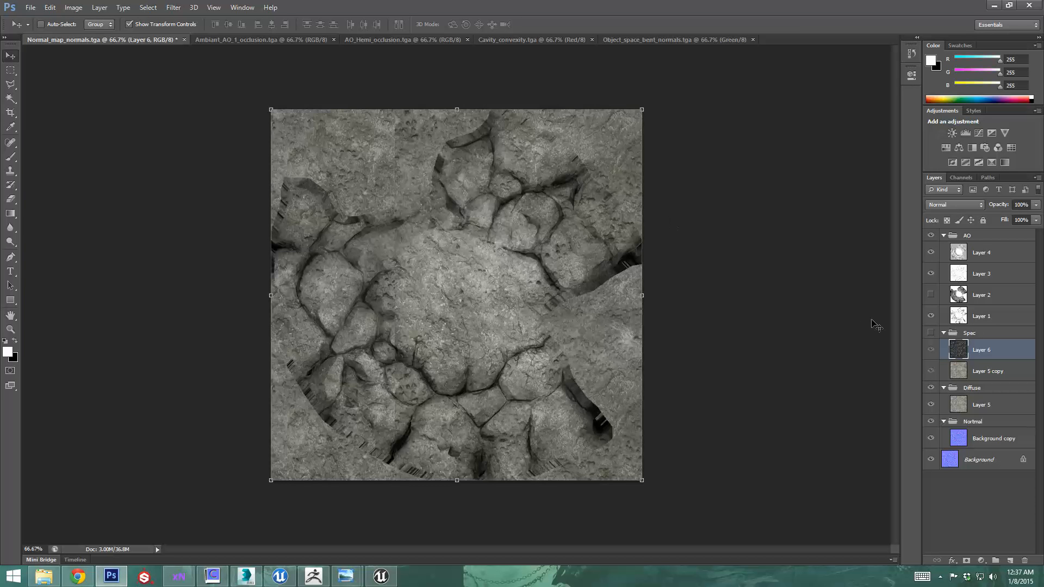
click(963, 321)
click(930, 316)
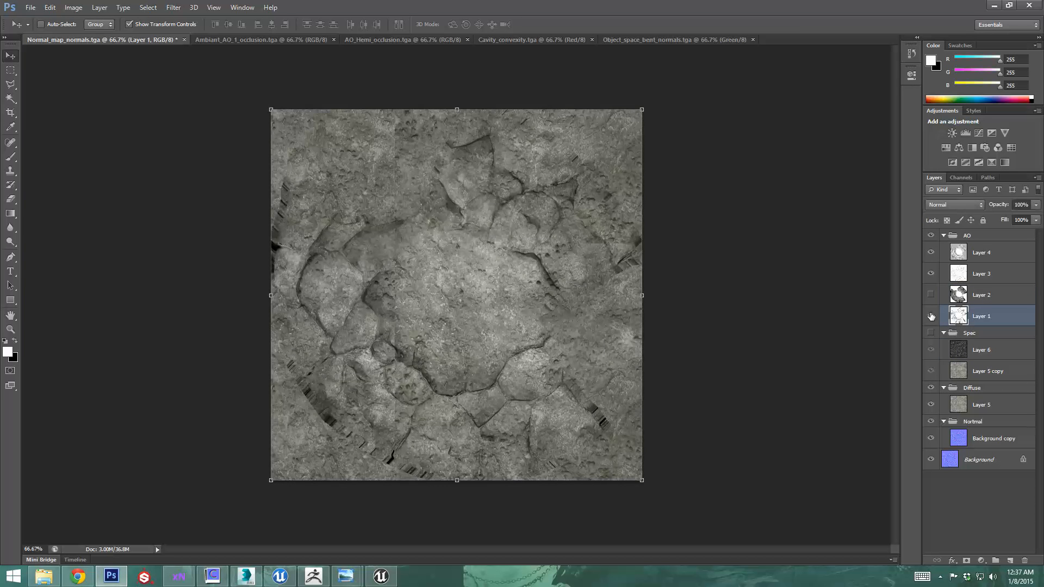
click(931, 316)
click(931, 316)
click(930, 317)
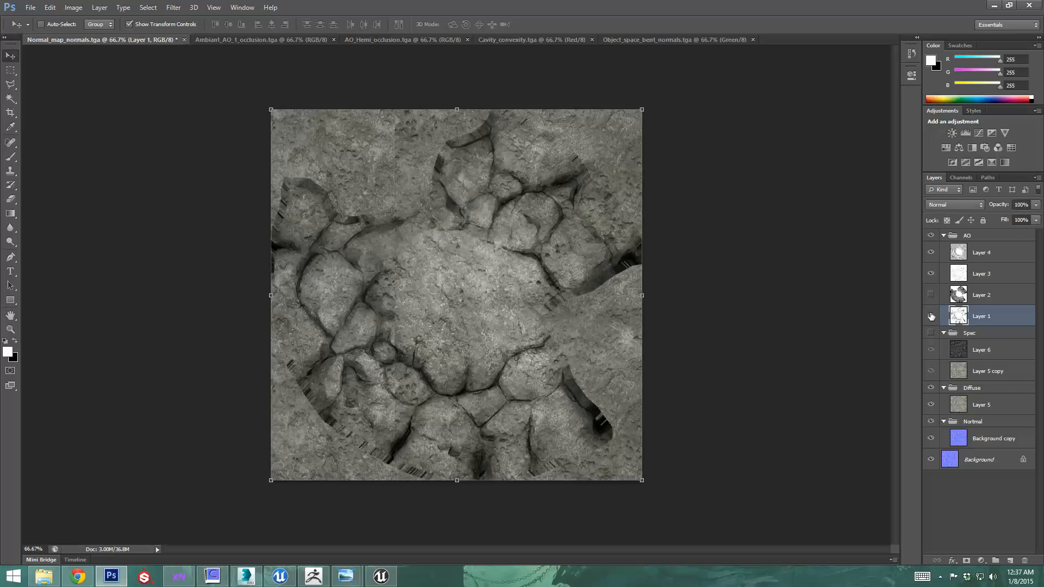
- Add a Hue/Saturation adjustment layer above Layer 4 in the AO group
click(994, 255)
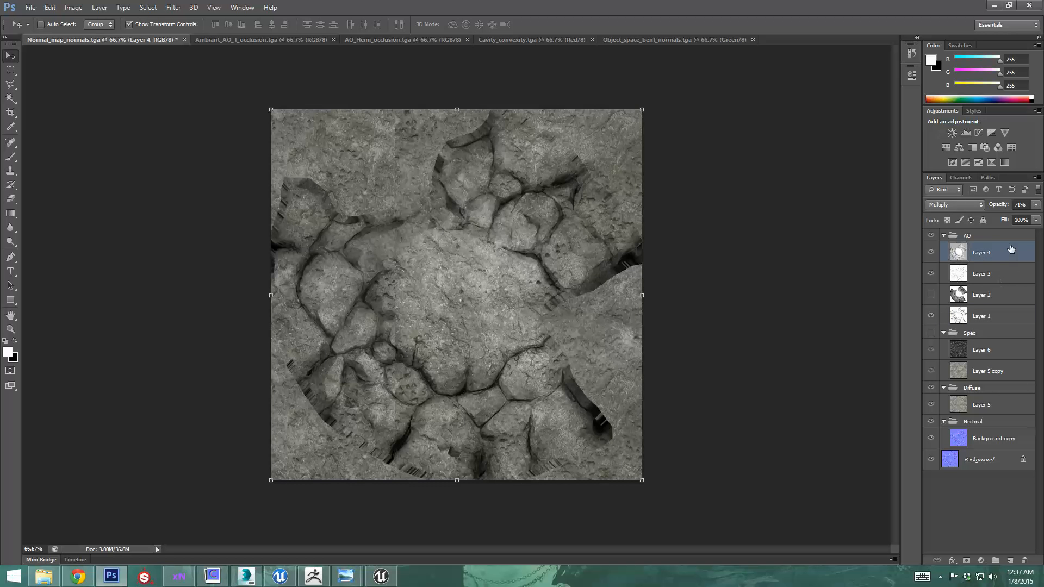
click(100, 8)
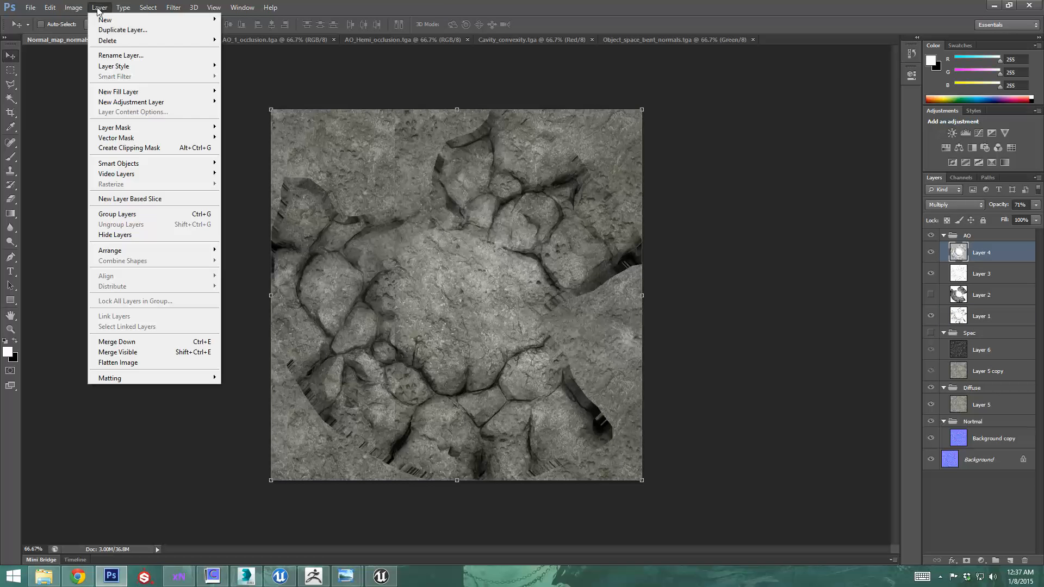
mouse_move(147, 103)
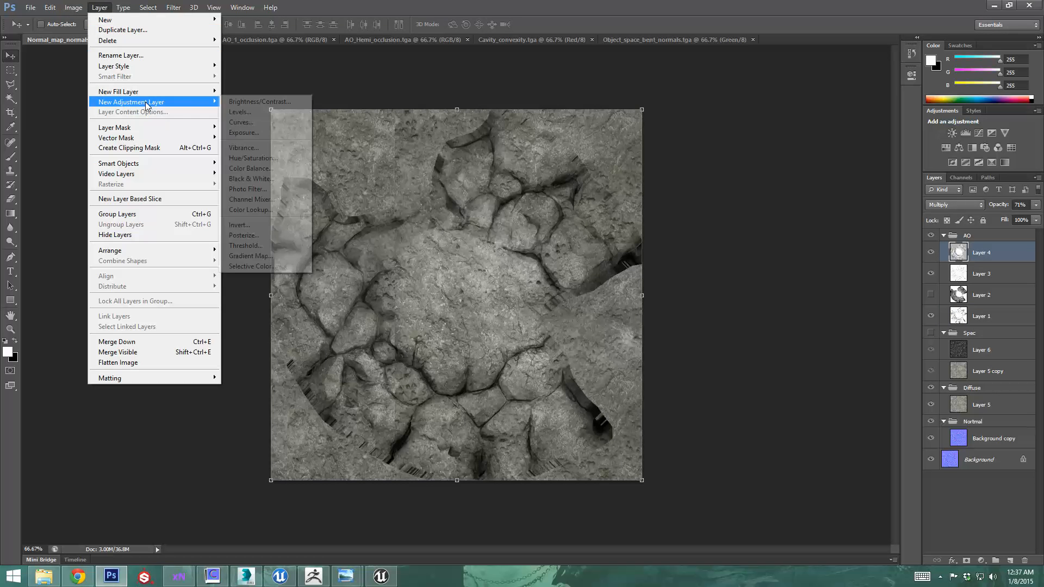
click(271, 158)
click(612, 186)
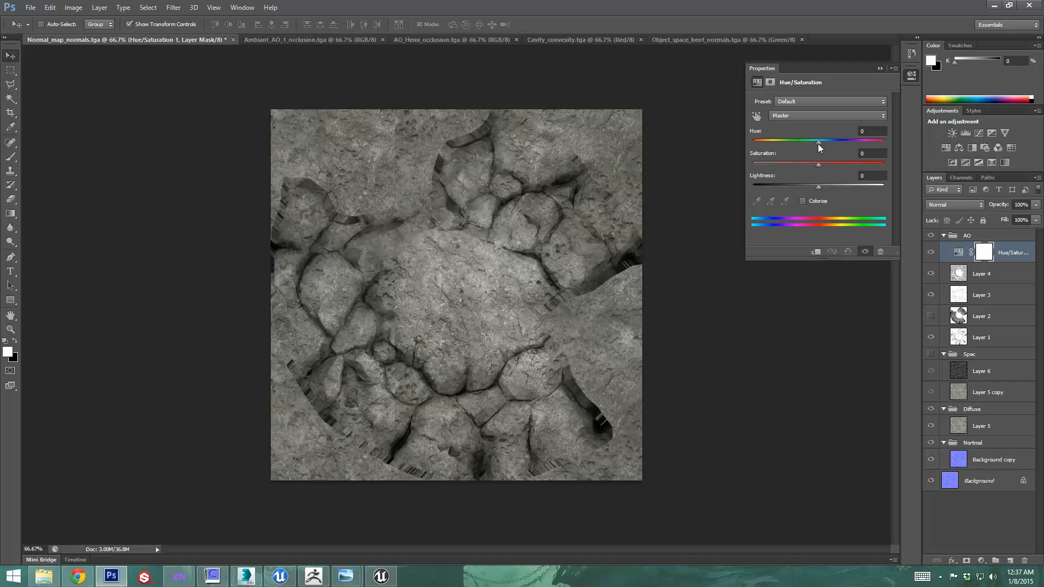
- Colorize the adjustment layer with hue 83 and saturation 20 to tint the texture green, and collapse its properties
click(803, 202)
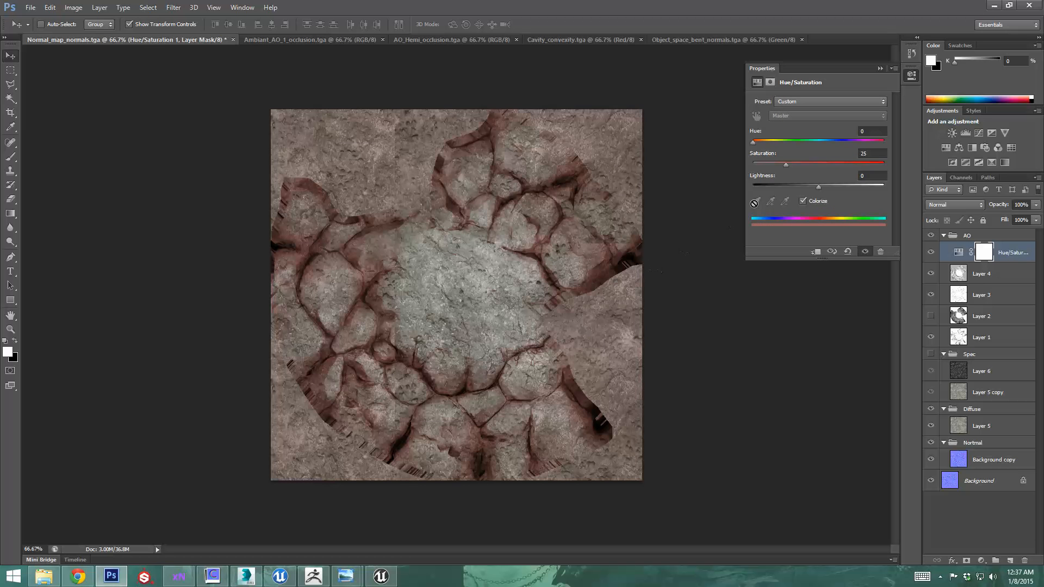
drag(754, 142, 837, 148)
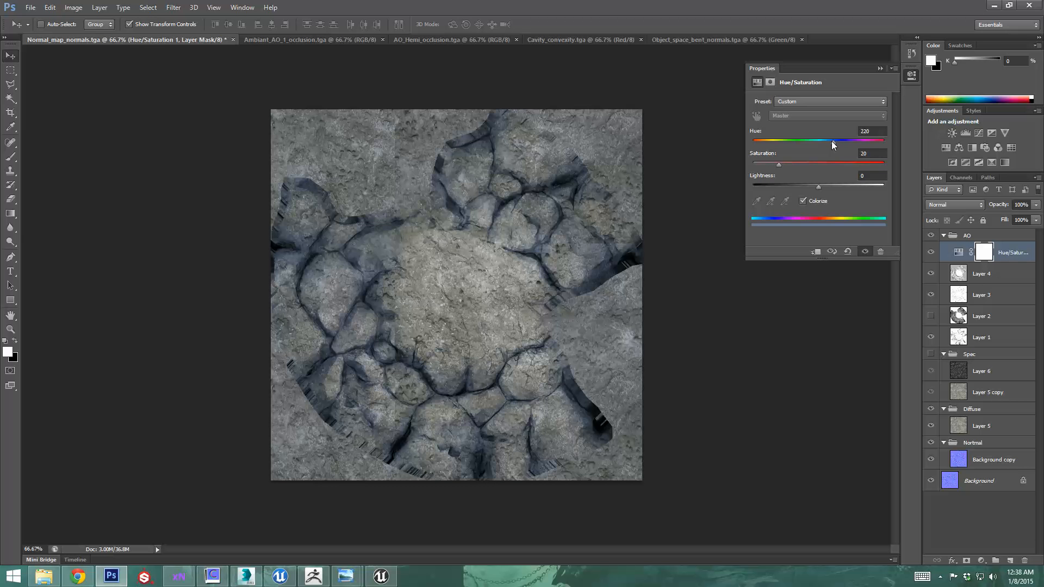
drag(833, 145, 818, 144)
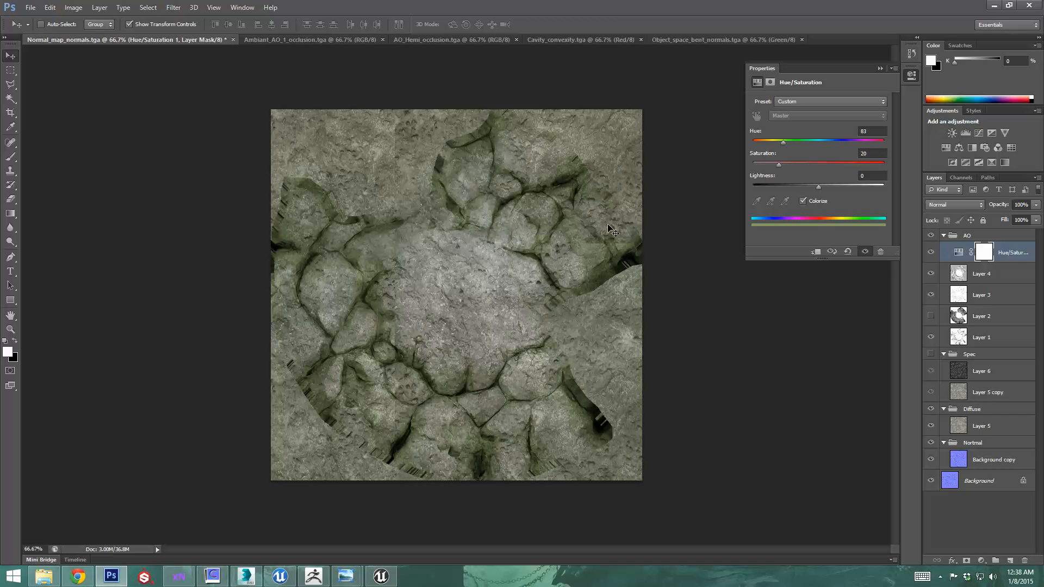
click(879, 69)
- Save the tinted texture as a 24 bits/pixel Targa copy, replacing Diffuse_map in the Rock_tutorial folder
click(30, 7)
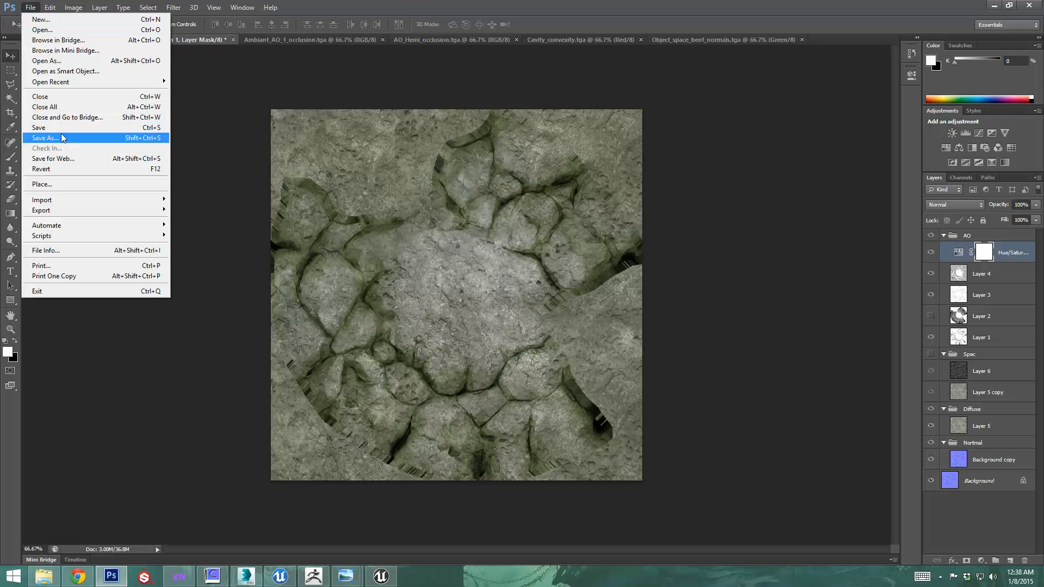
click(64, 138)
click(498, 325)
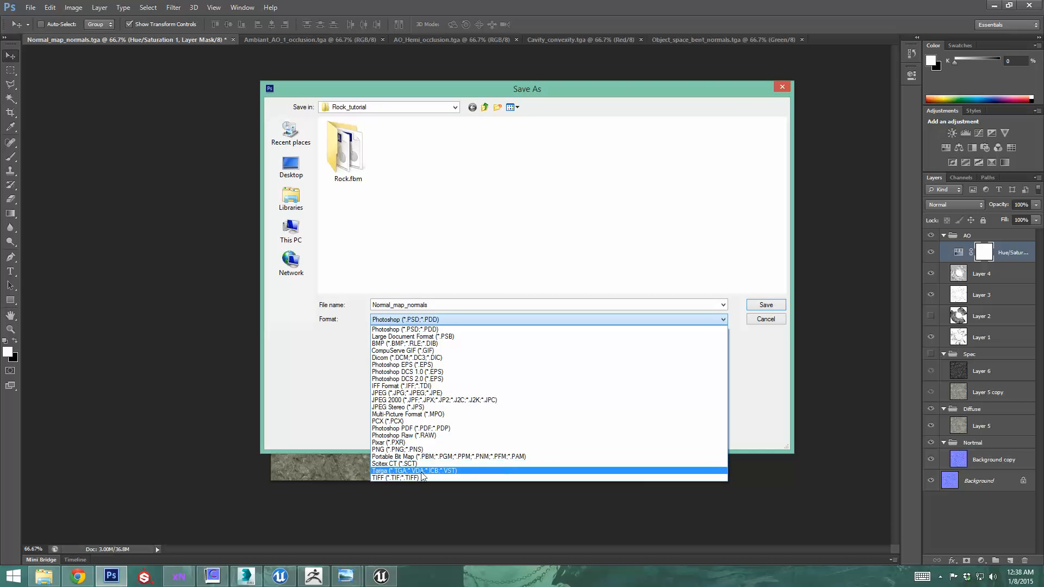
click(413, 456)
click(576, 151)
click(762, 303)
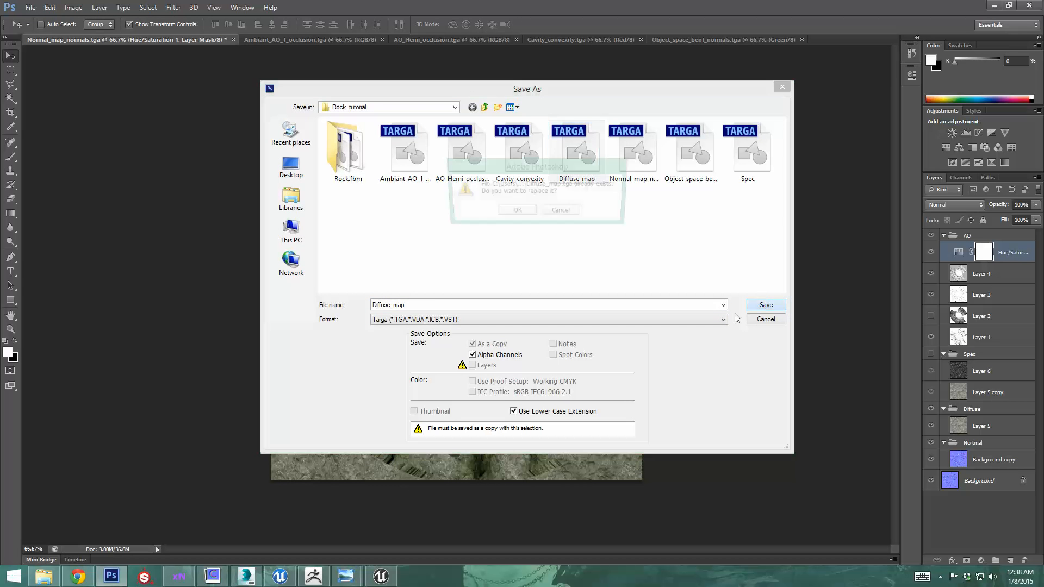
click(512, 213)
click(550, 188)
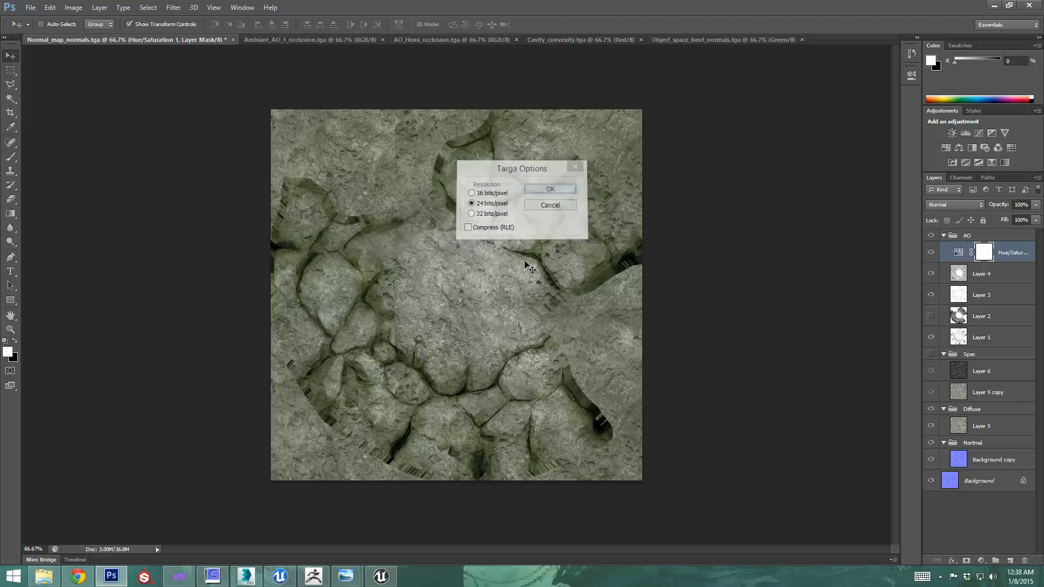
- Switch from Photoshop to the Unreal Engine editor with the rock formation level
click(283, 577)
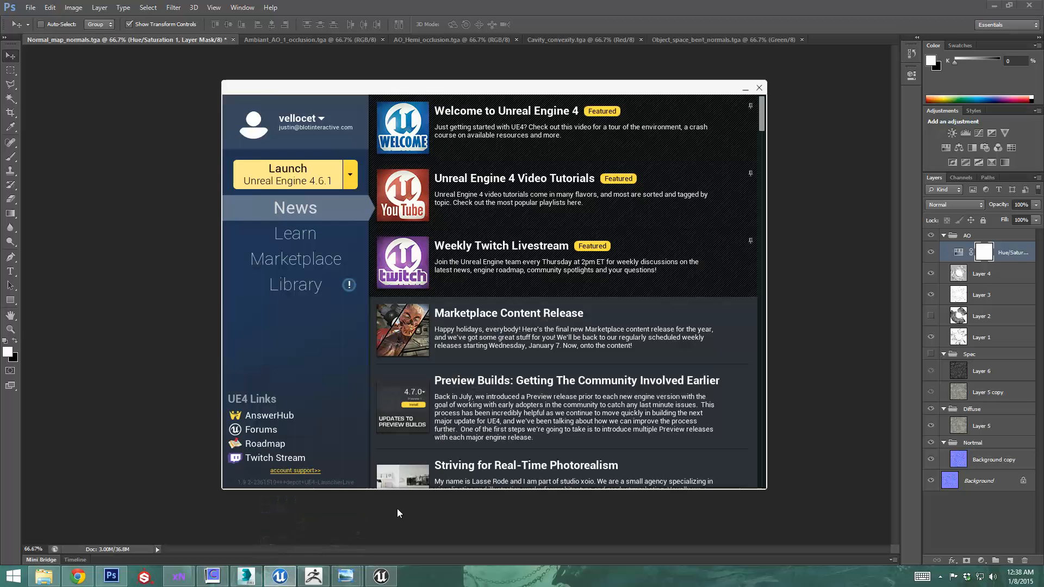
click(280, 576)
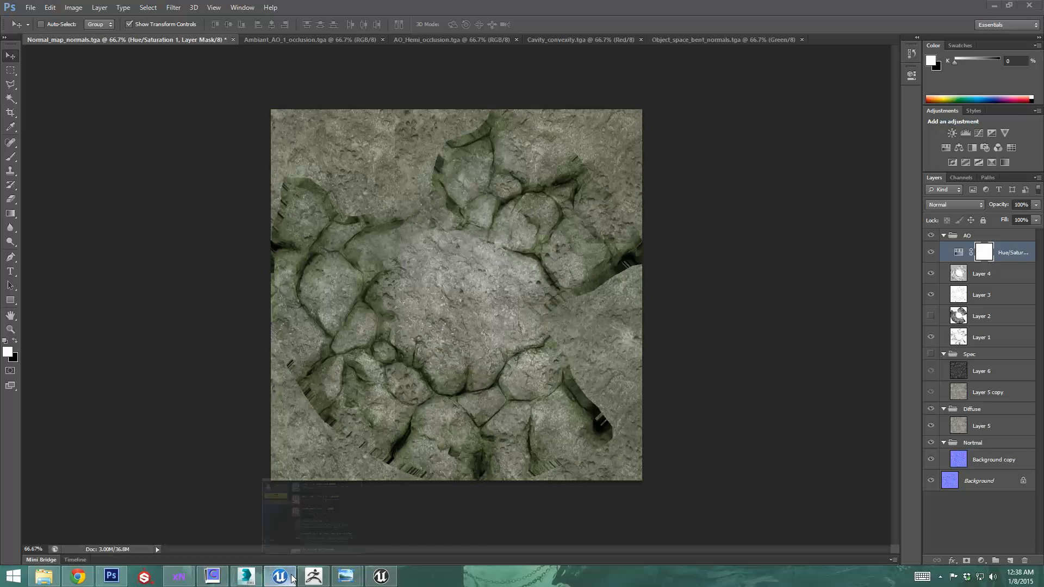
click(280, 577)
click(378, 580)
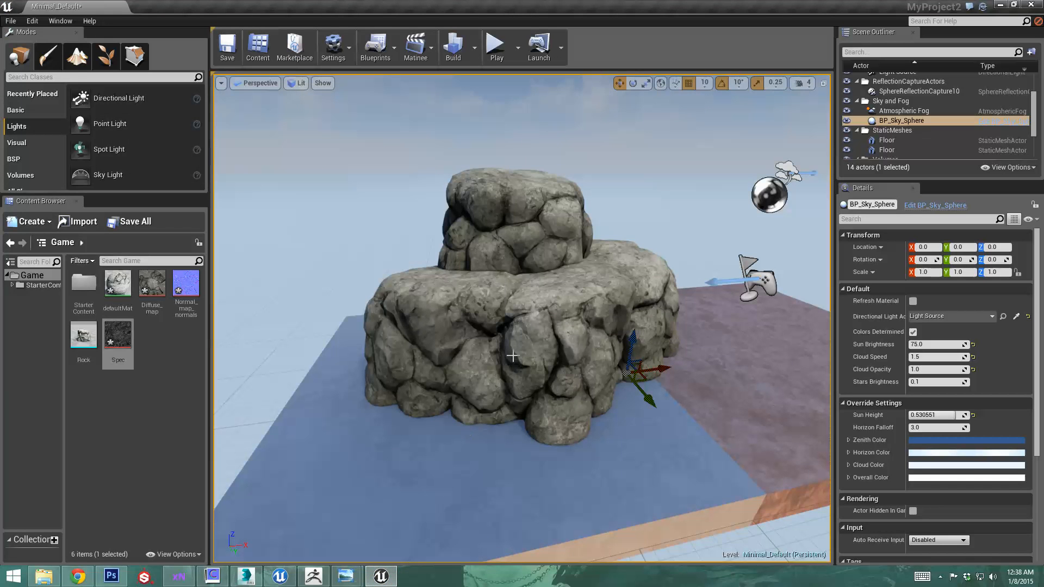
- Try to reimport the Diffuse_map texture and open it to check the update
click(152, 285)
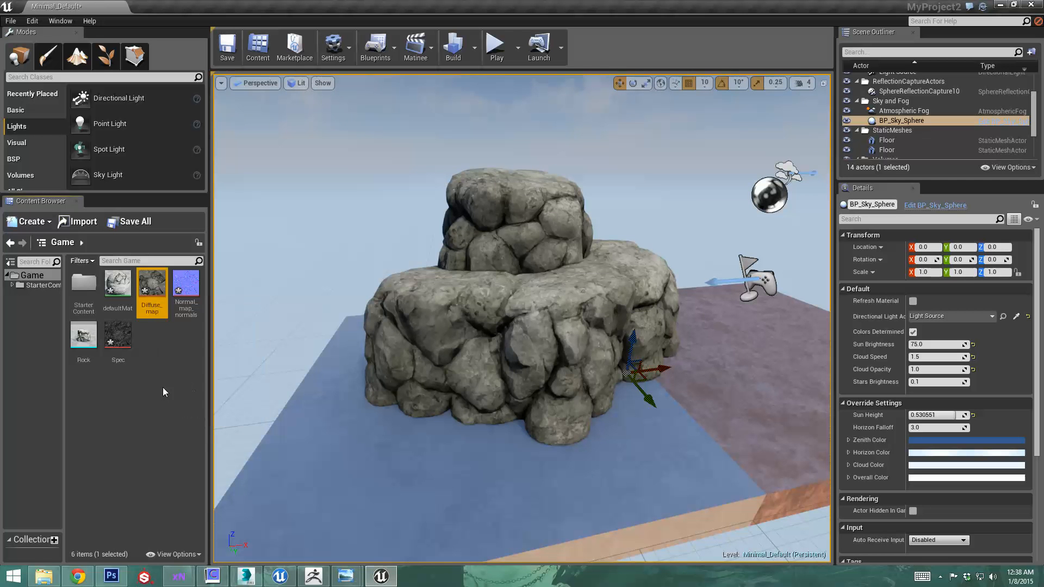
right_click(153, 291)
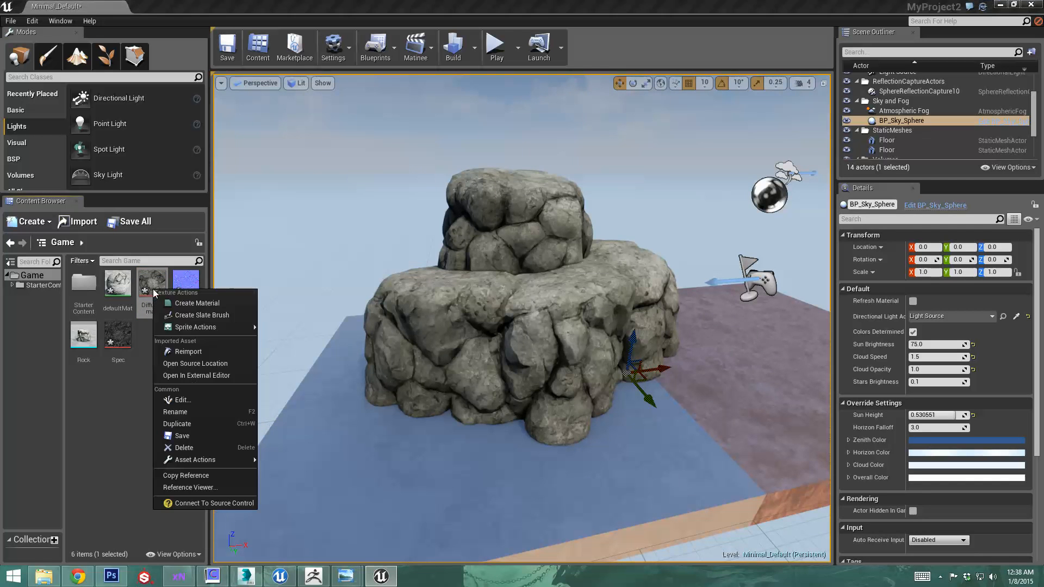
click(196, 351)
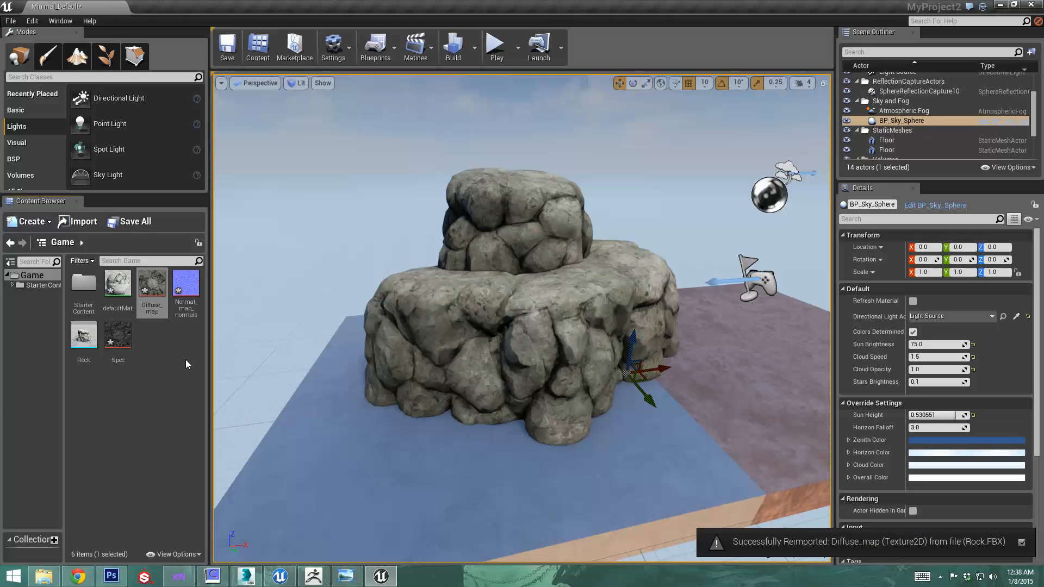
double_click(152, 284)
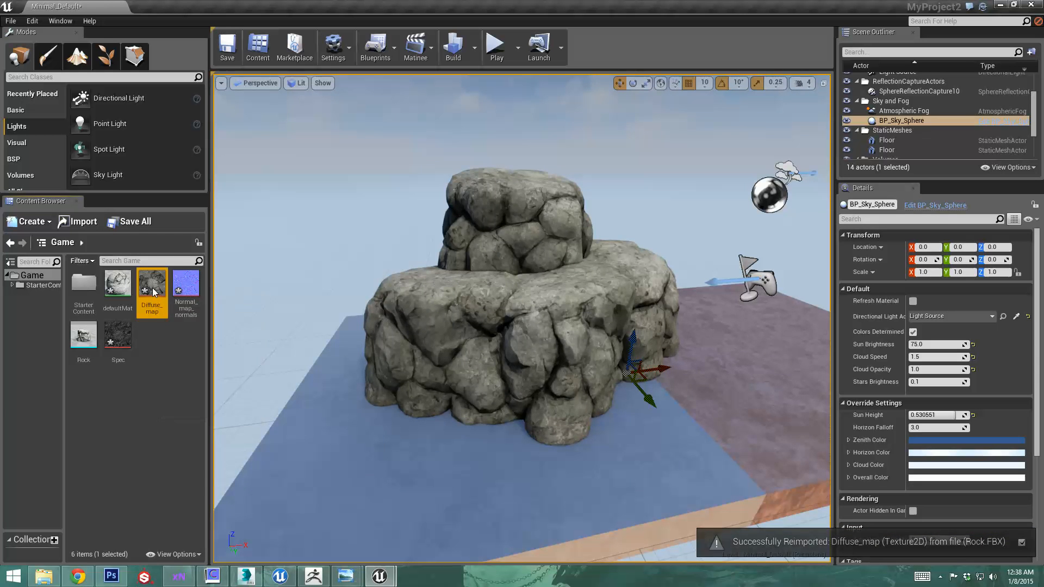
click(832, 121)
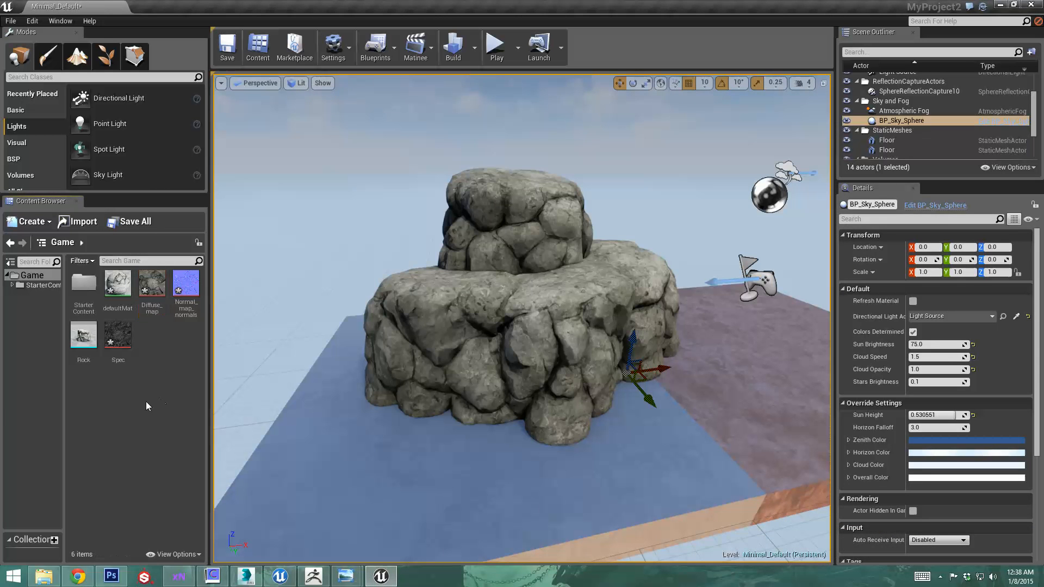
- Import Diffuse_map from the Rock_tutorial folder, overwriting the existing asset and keeping the existing texture's settings
right_click(167, 348)
click(217, 140)
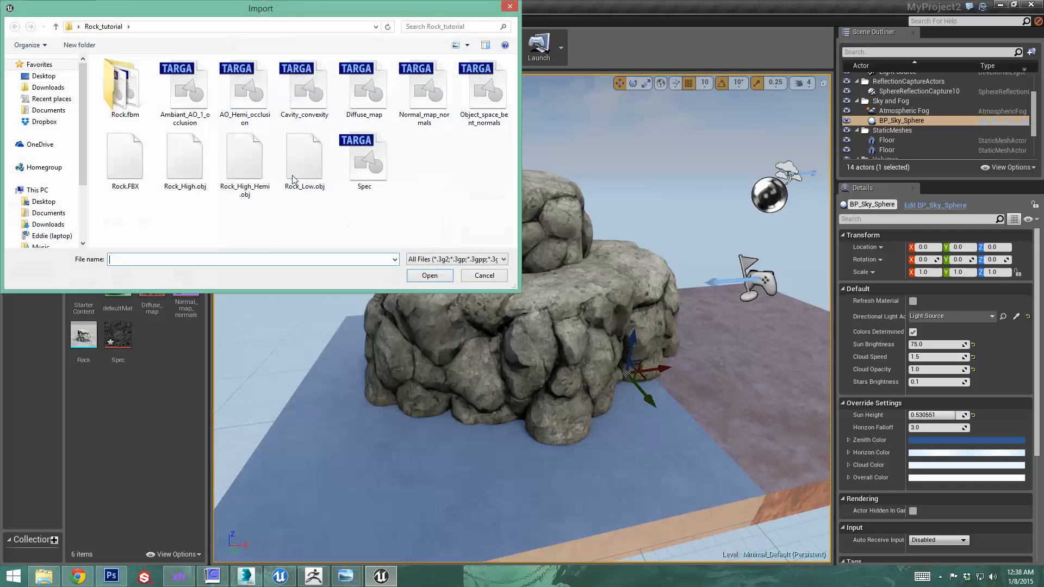
click(363, 89)
click(429, 275)
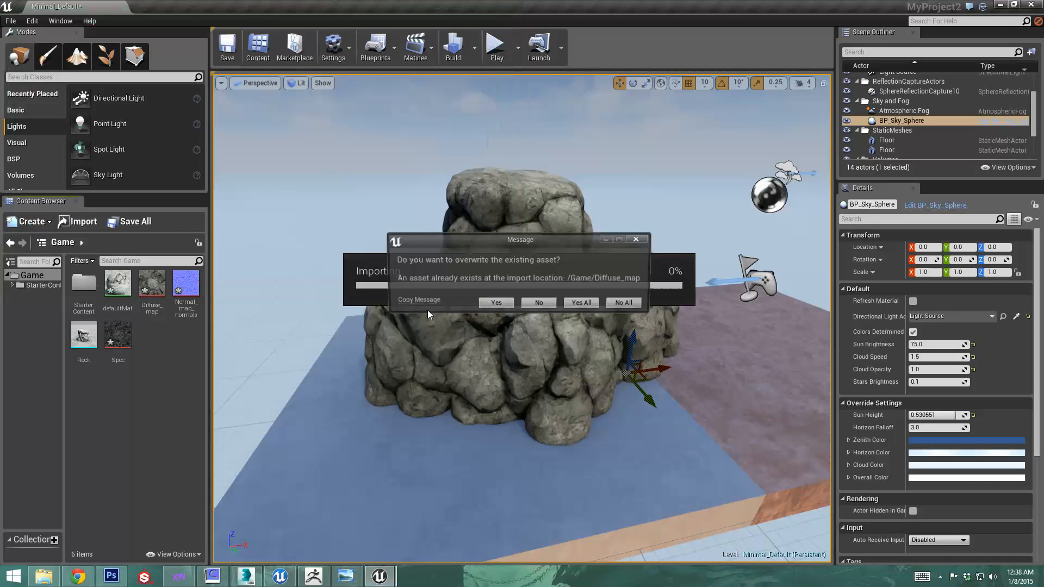
click(504, 305)
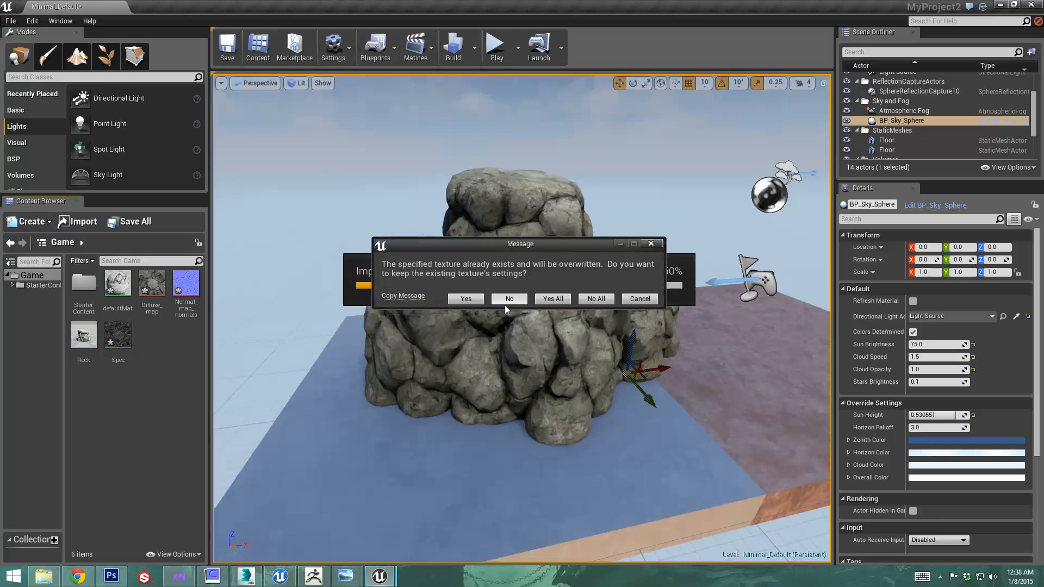
click(553, 298)
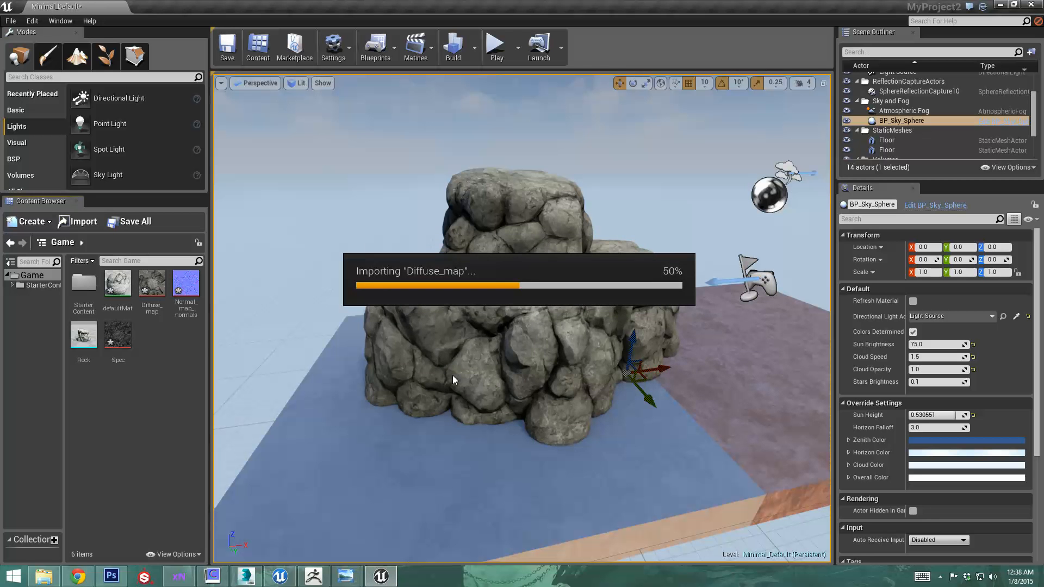
click(173, 351)
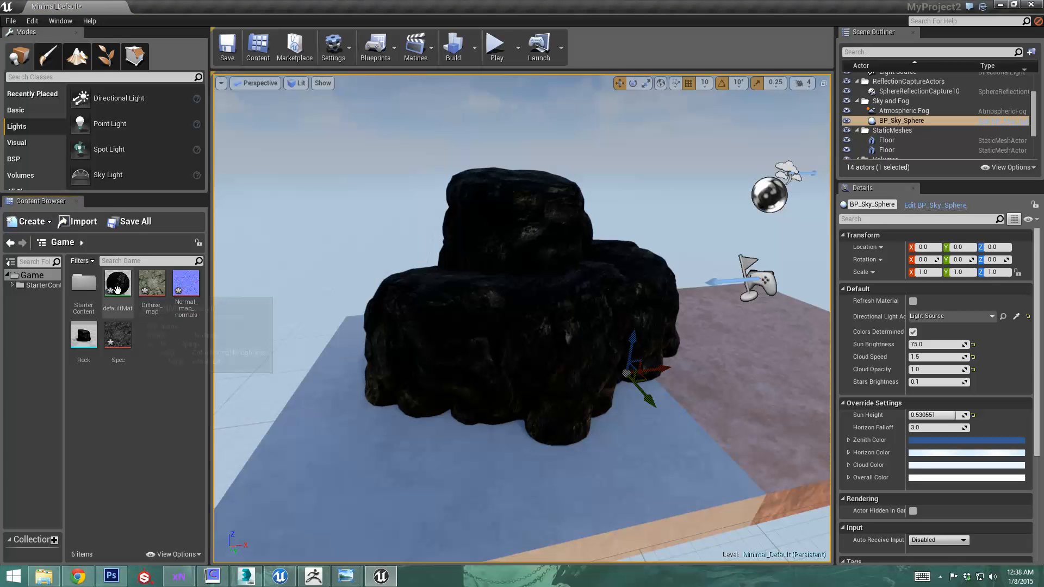
- Open the defaultMat material, save it, close its editor and inspect the rock formation with the tinted texture
double_click(117, 290)
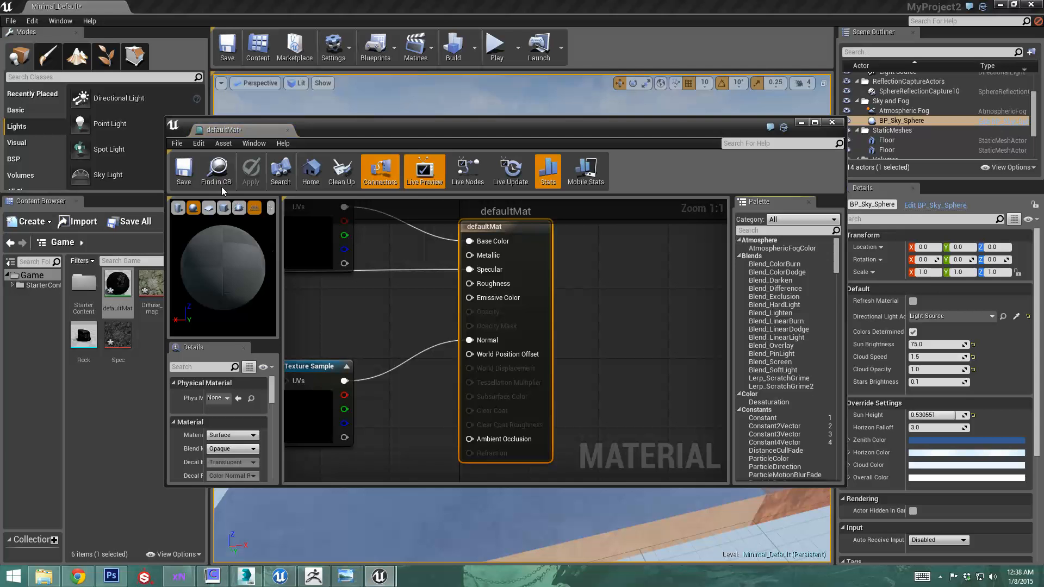
right_drag(381, 300, 503, 316)
drag(318, 130, 738, 123)
key(ctrl+s)
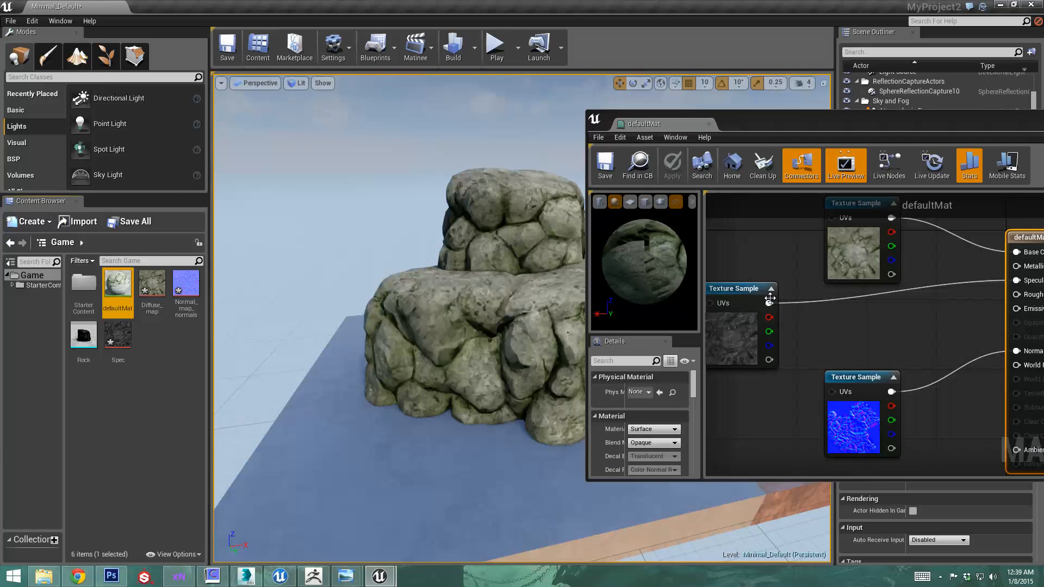
drag(853, 121, 528, 165)
click(928, 160)
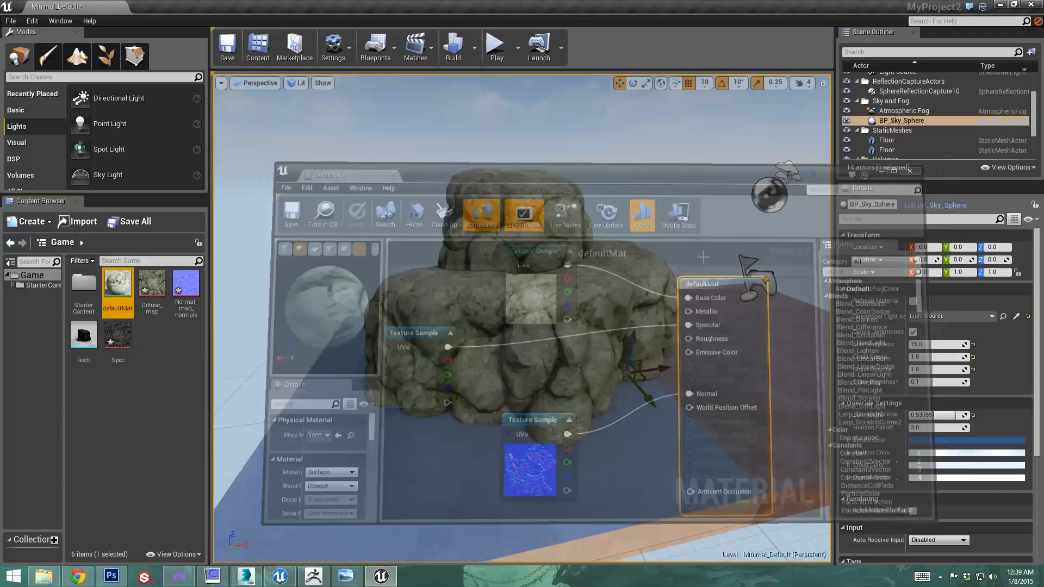
right_drag(522, 318, 553, 342)
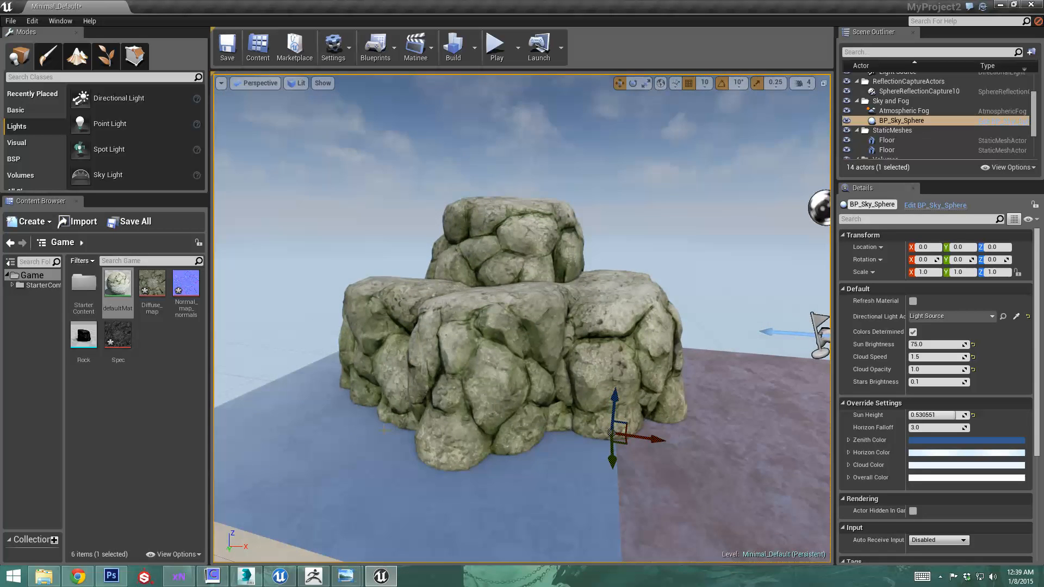
right_drag(383, 430, 384, 429)
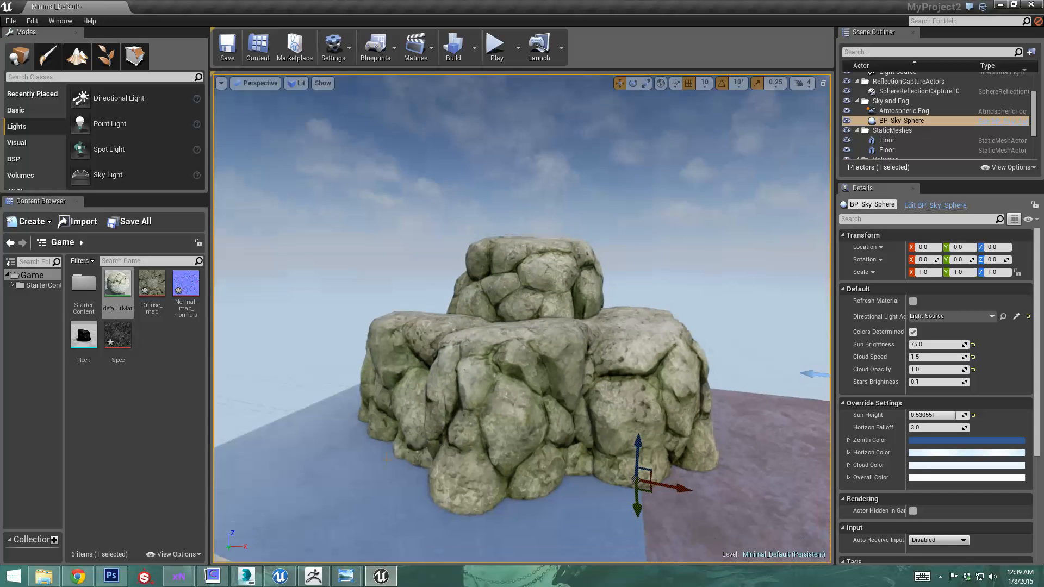
- Switch to Photoshop, select Layer 5 in the Diffuse group and compare the texture with that layer off and on
click(112, 576)
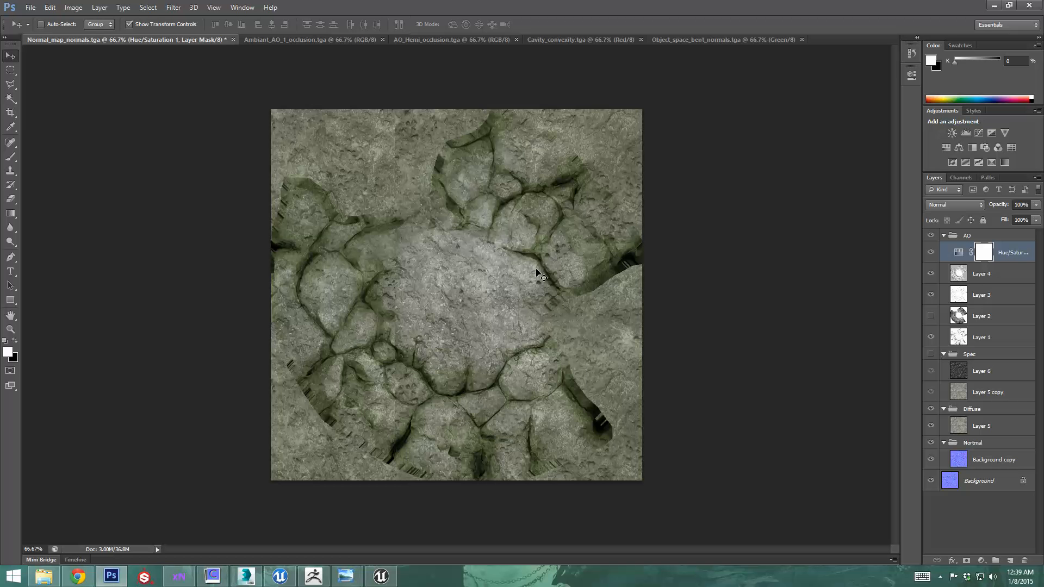
click(980, 423)
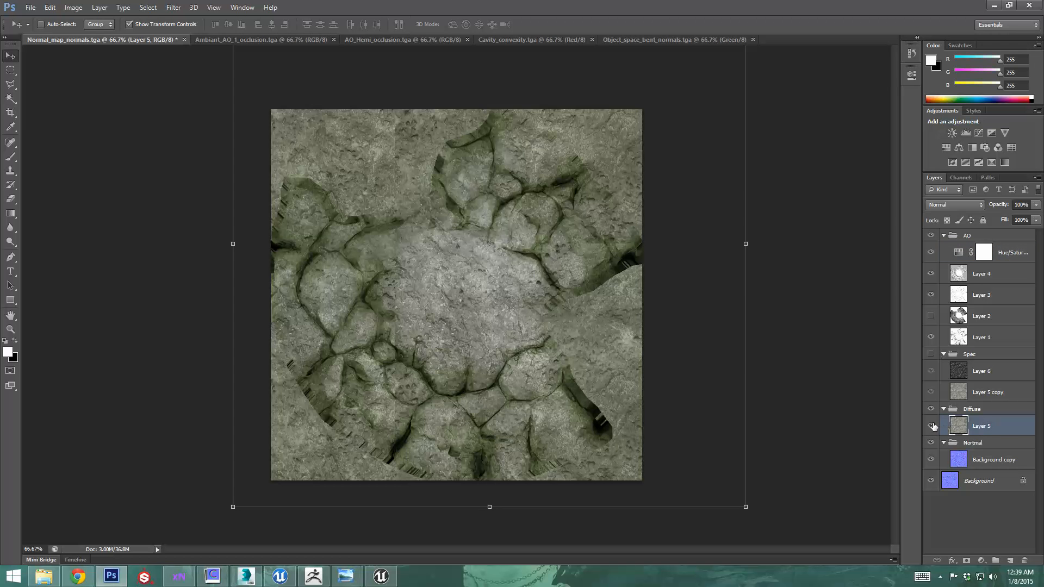
click(931, 426)
click(930, 426)
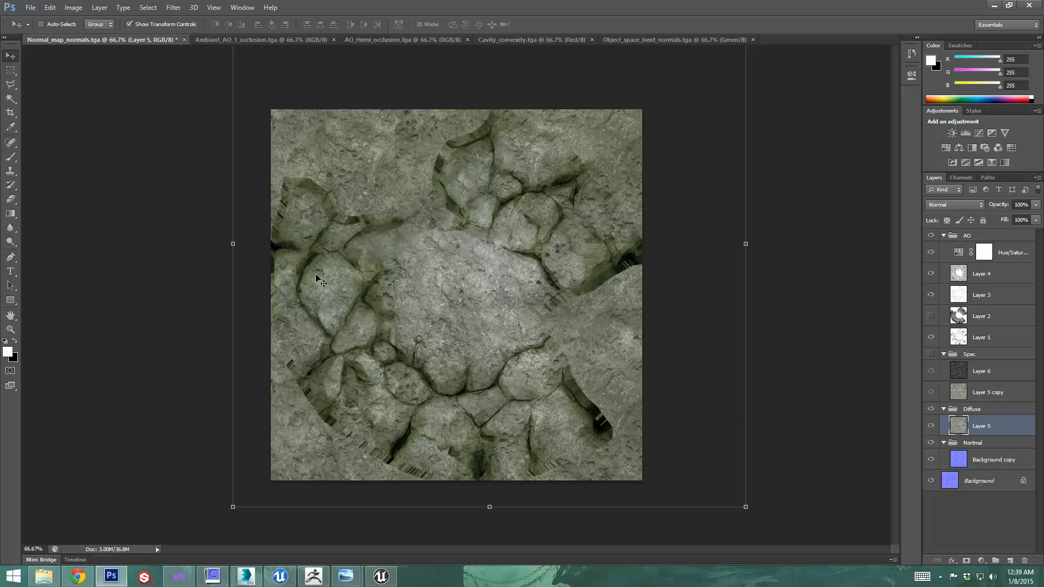